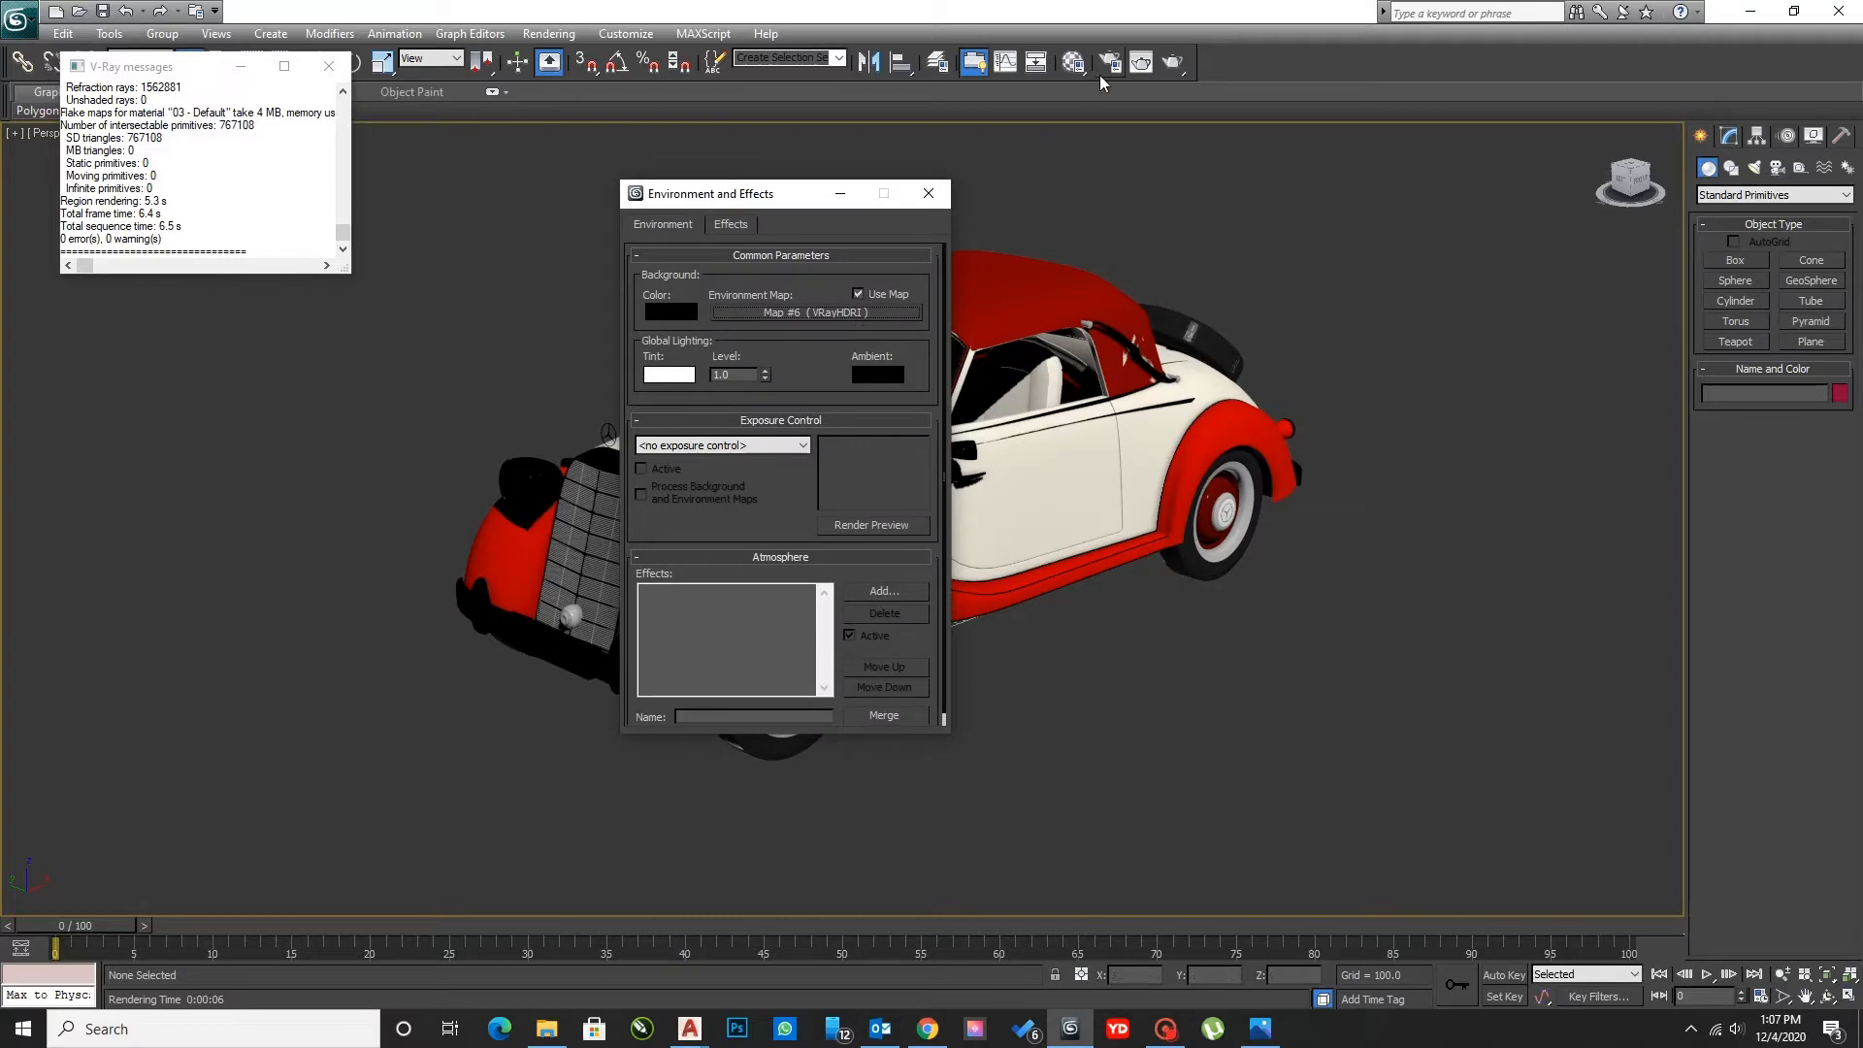
- Place the VRayHDRI environment map in the first material editor slot as an instance and close the environment settings
left_click(1074, 63)
left_click_drag(877, 314, 1045, 249)
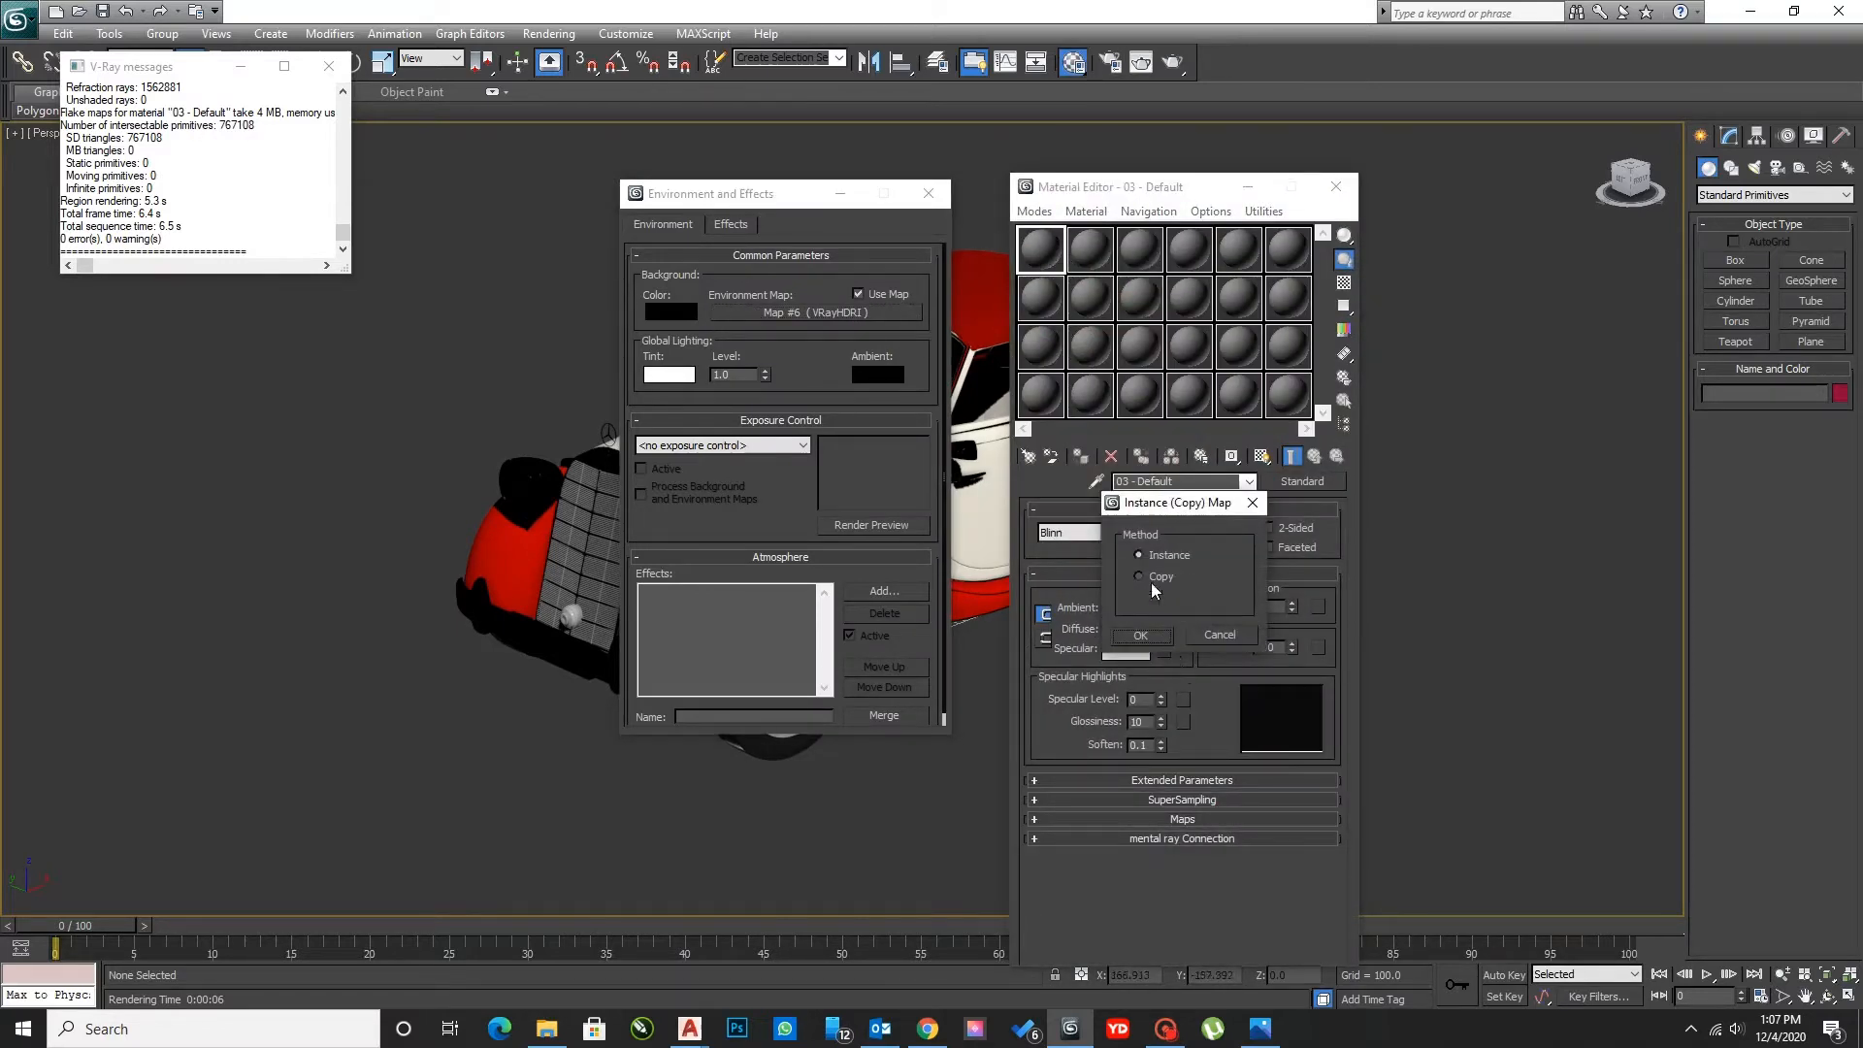
left_click(1154, 635)
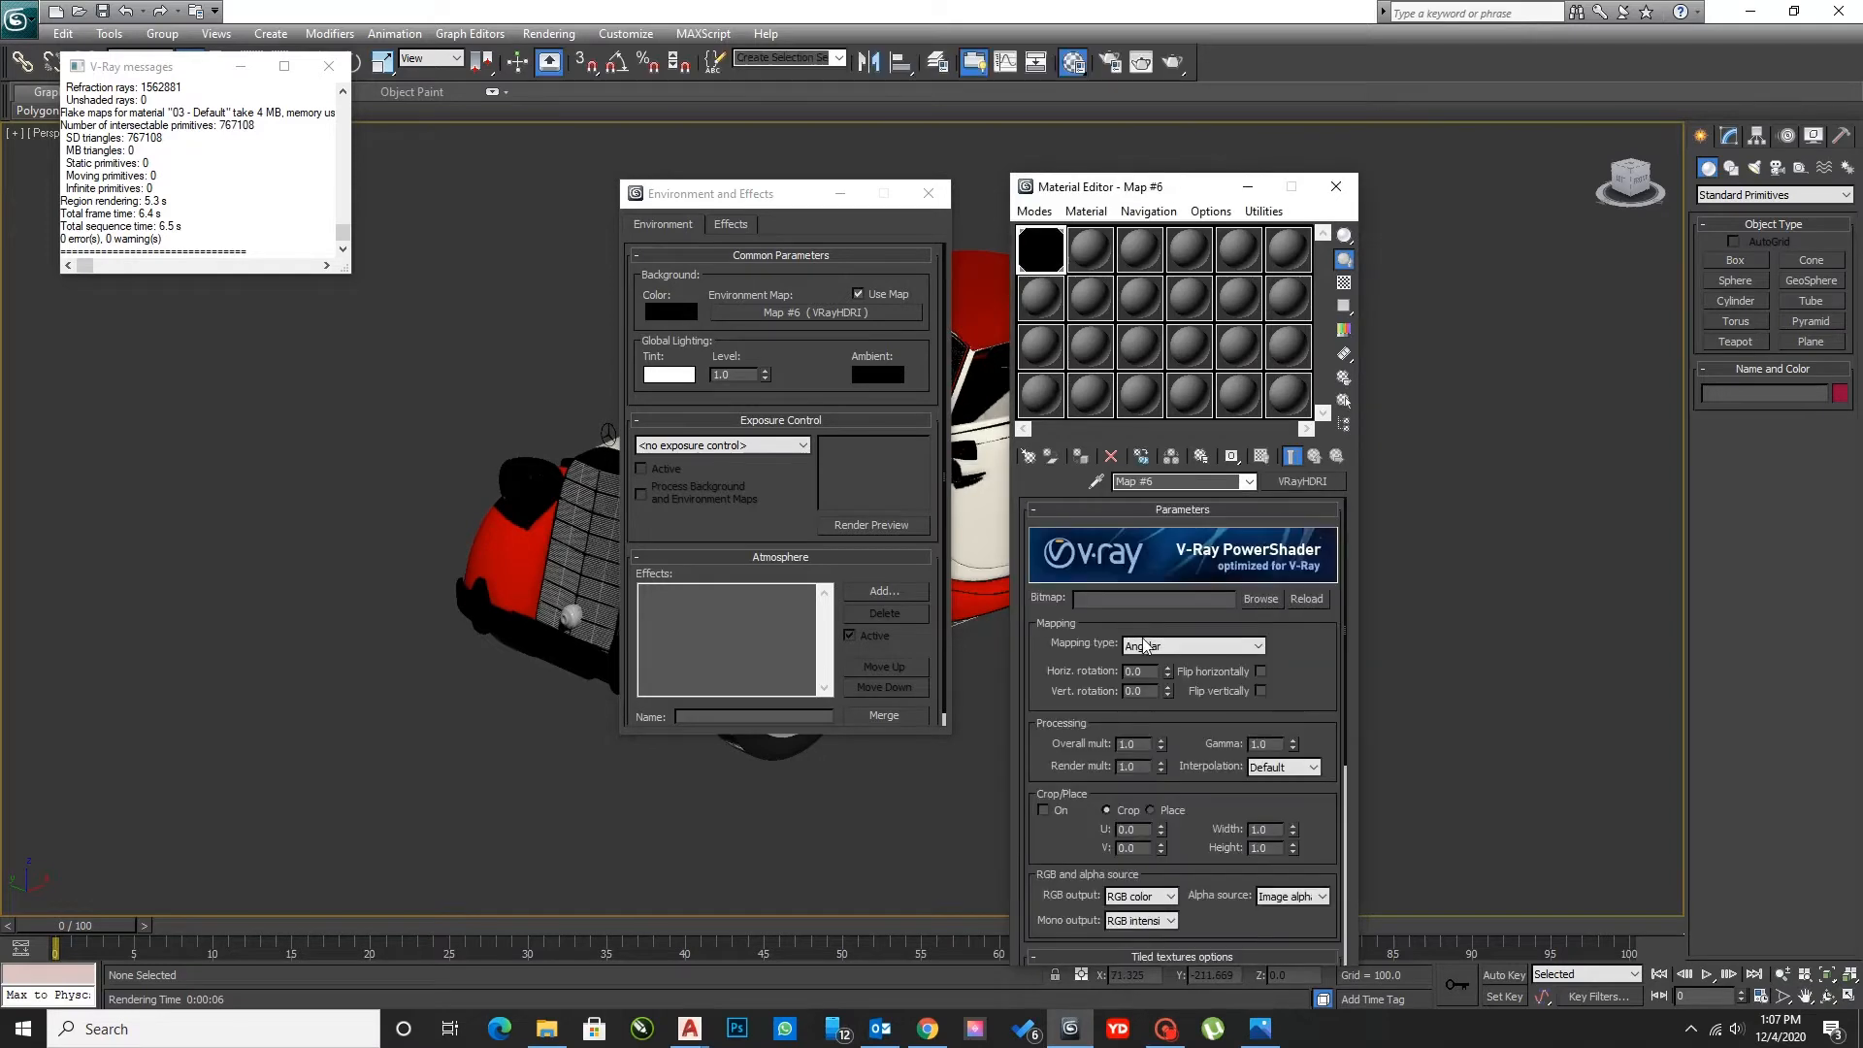
left_click(928, 193)
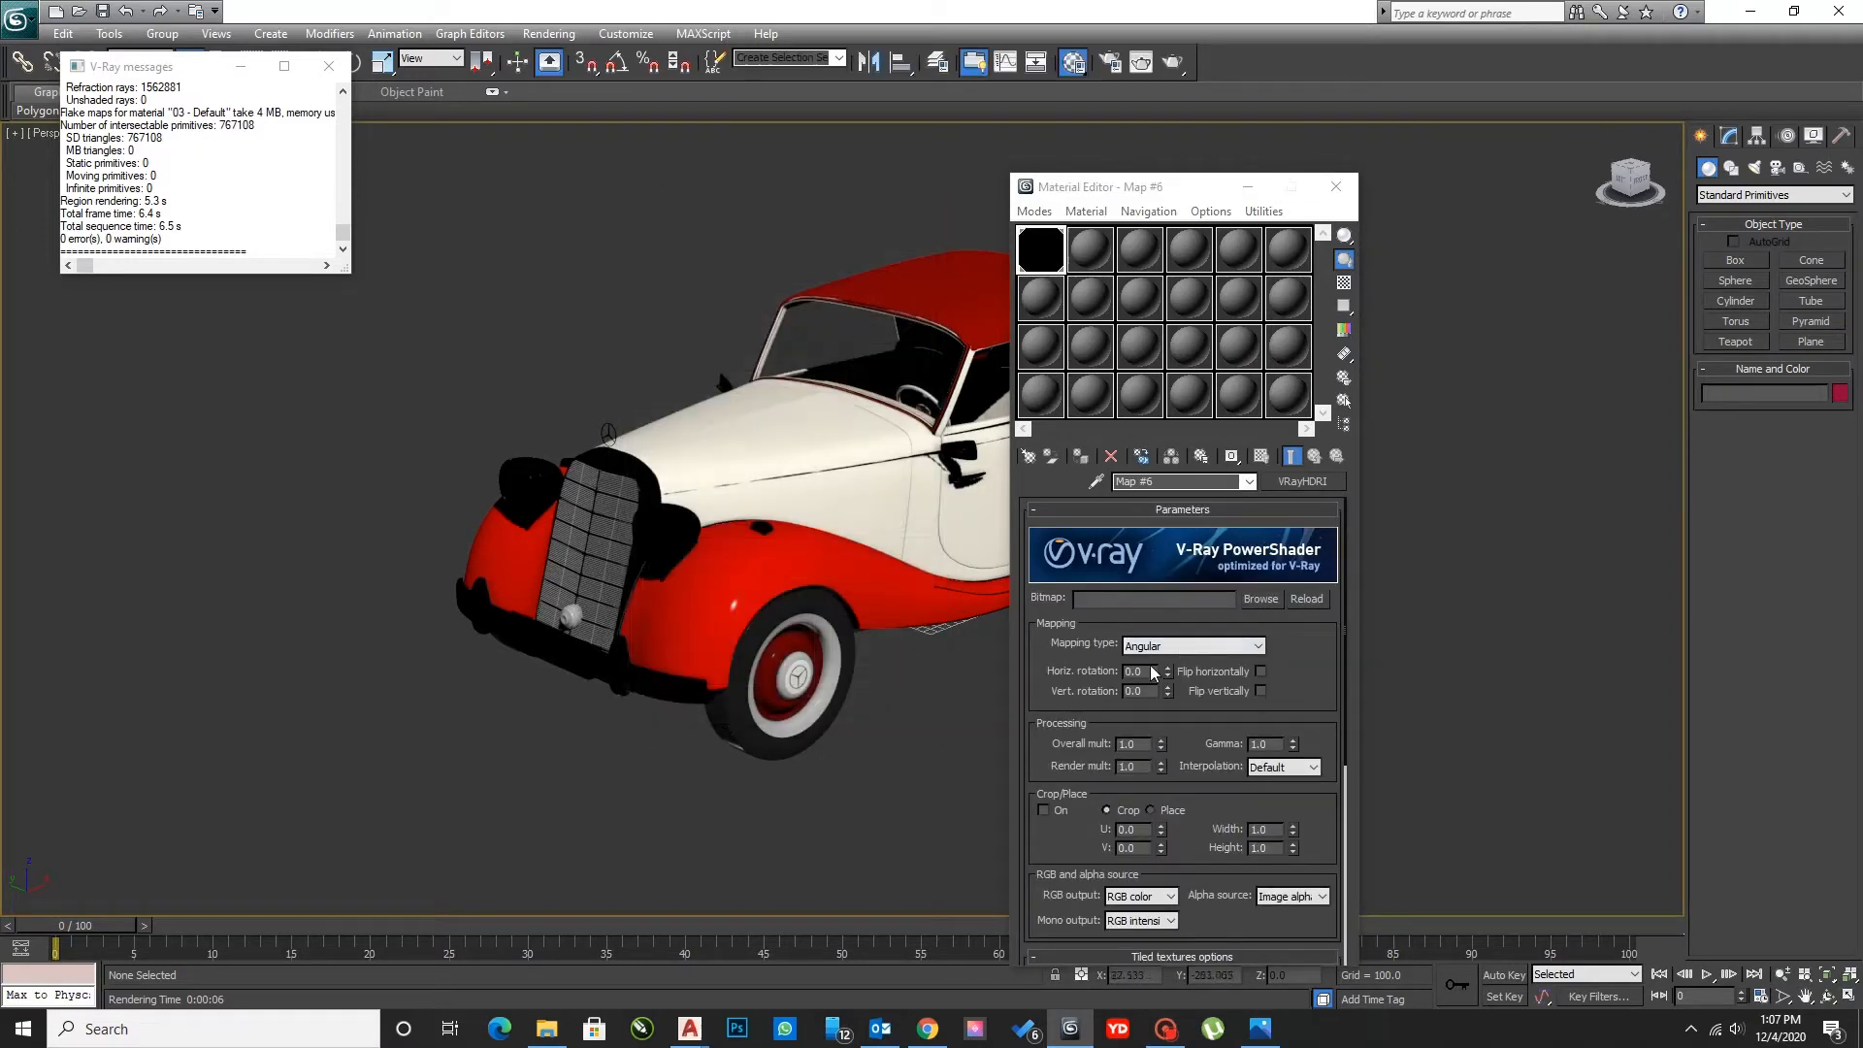
left_click(1047, 262)
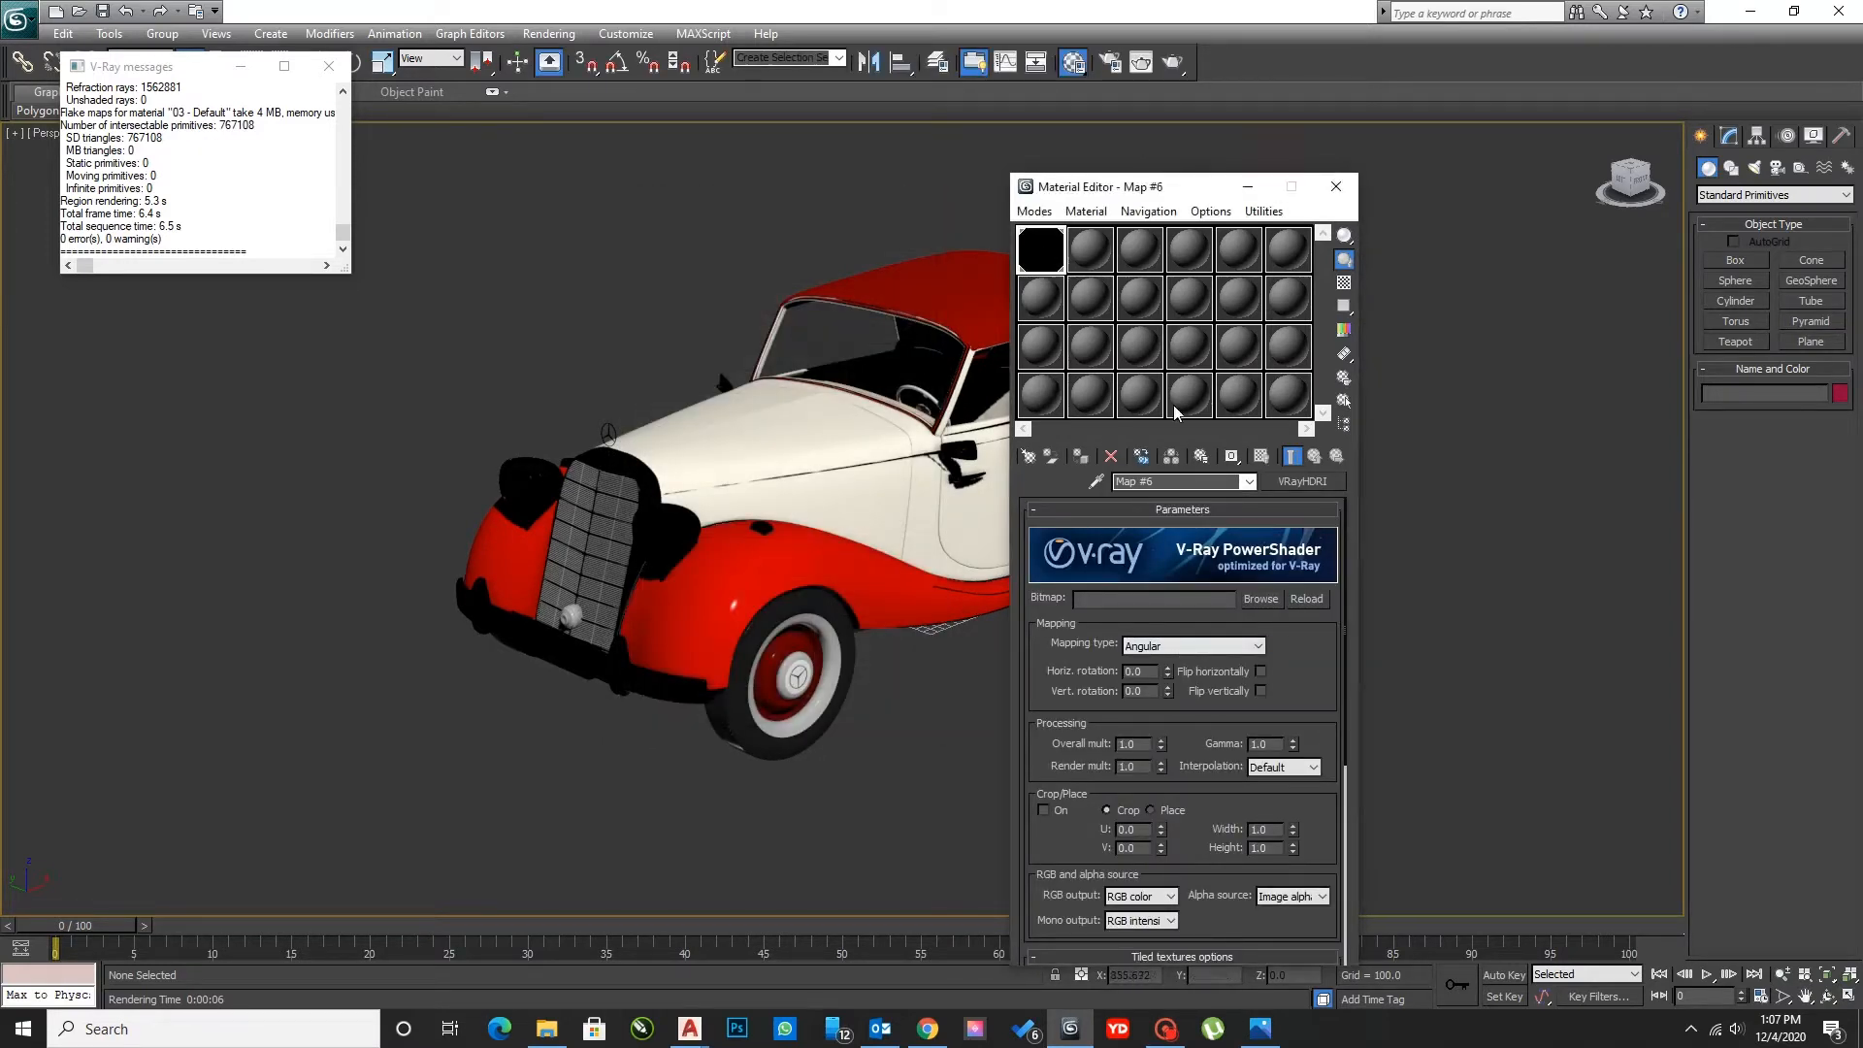
- Load the second HDR image in the Ditch_River folder as the VRayHDRI map's bitmap
left_click(1258, 598)
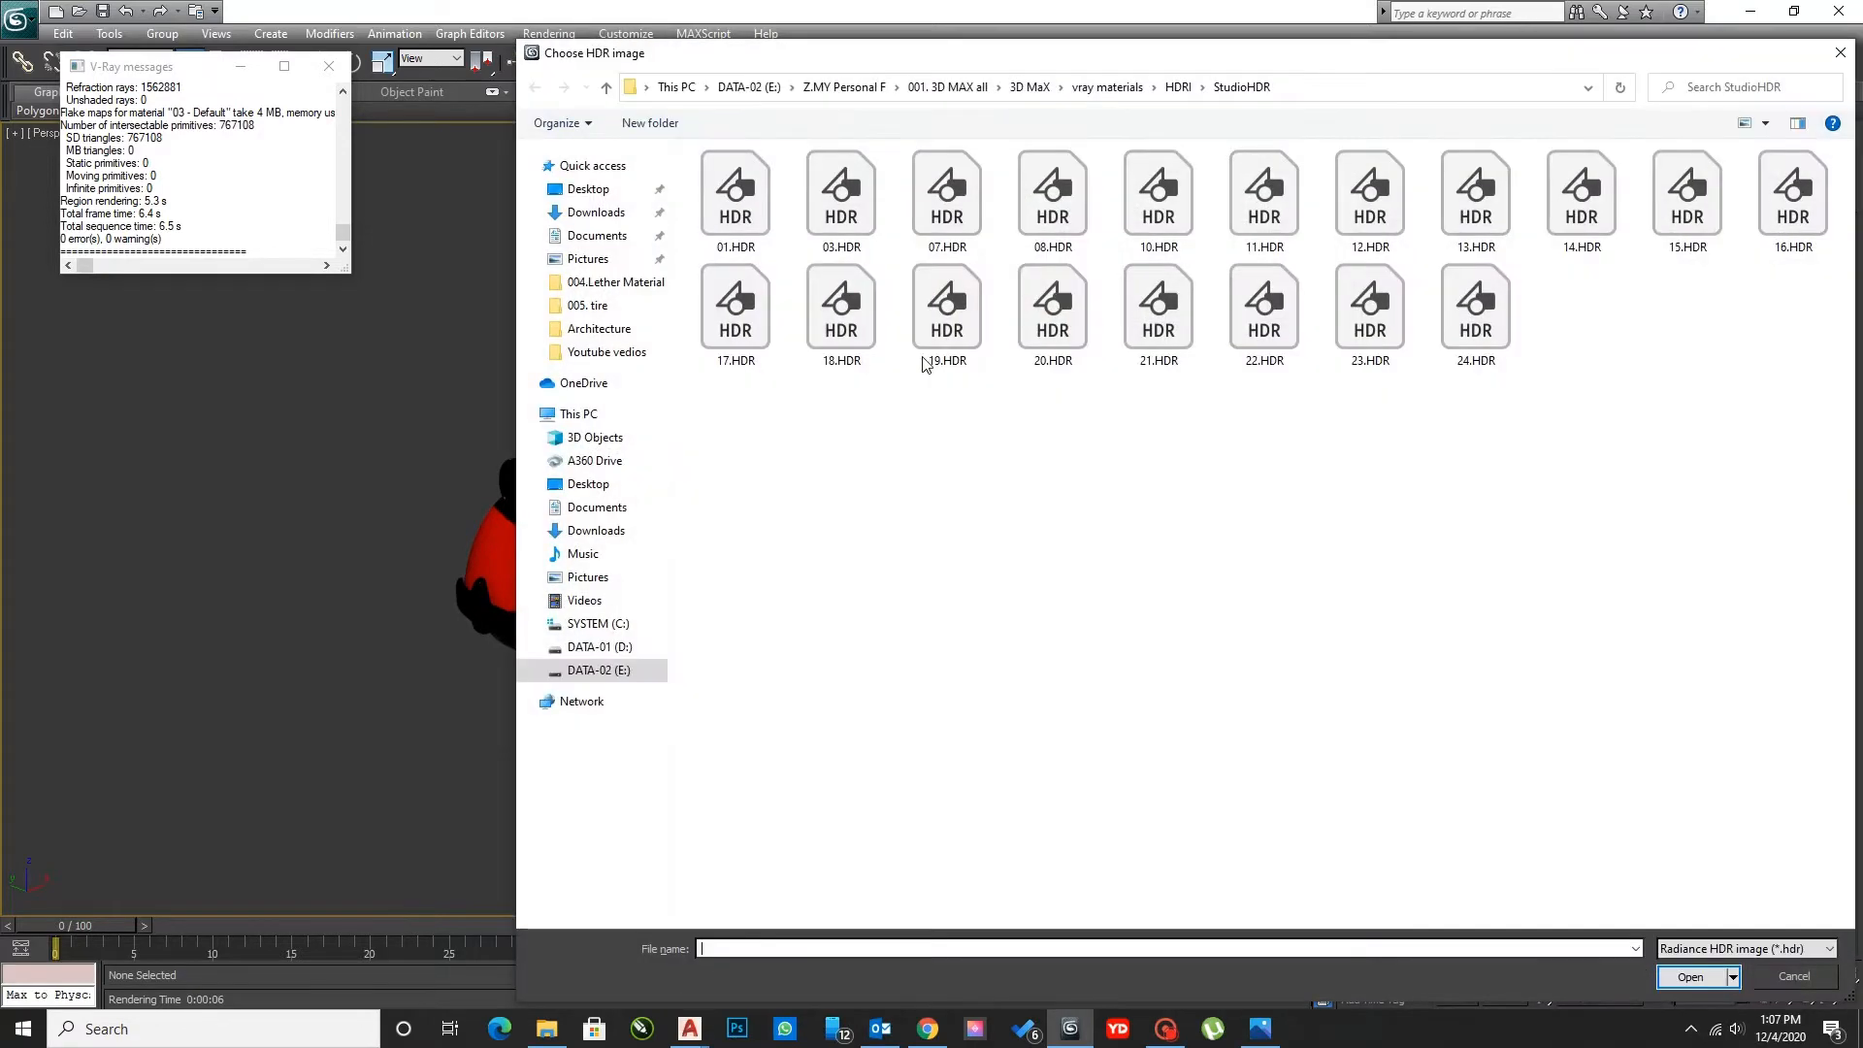
left_click(1178, 86)
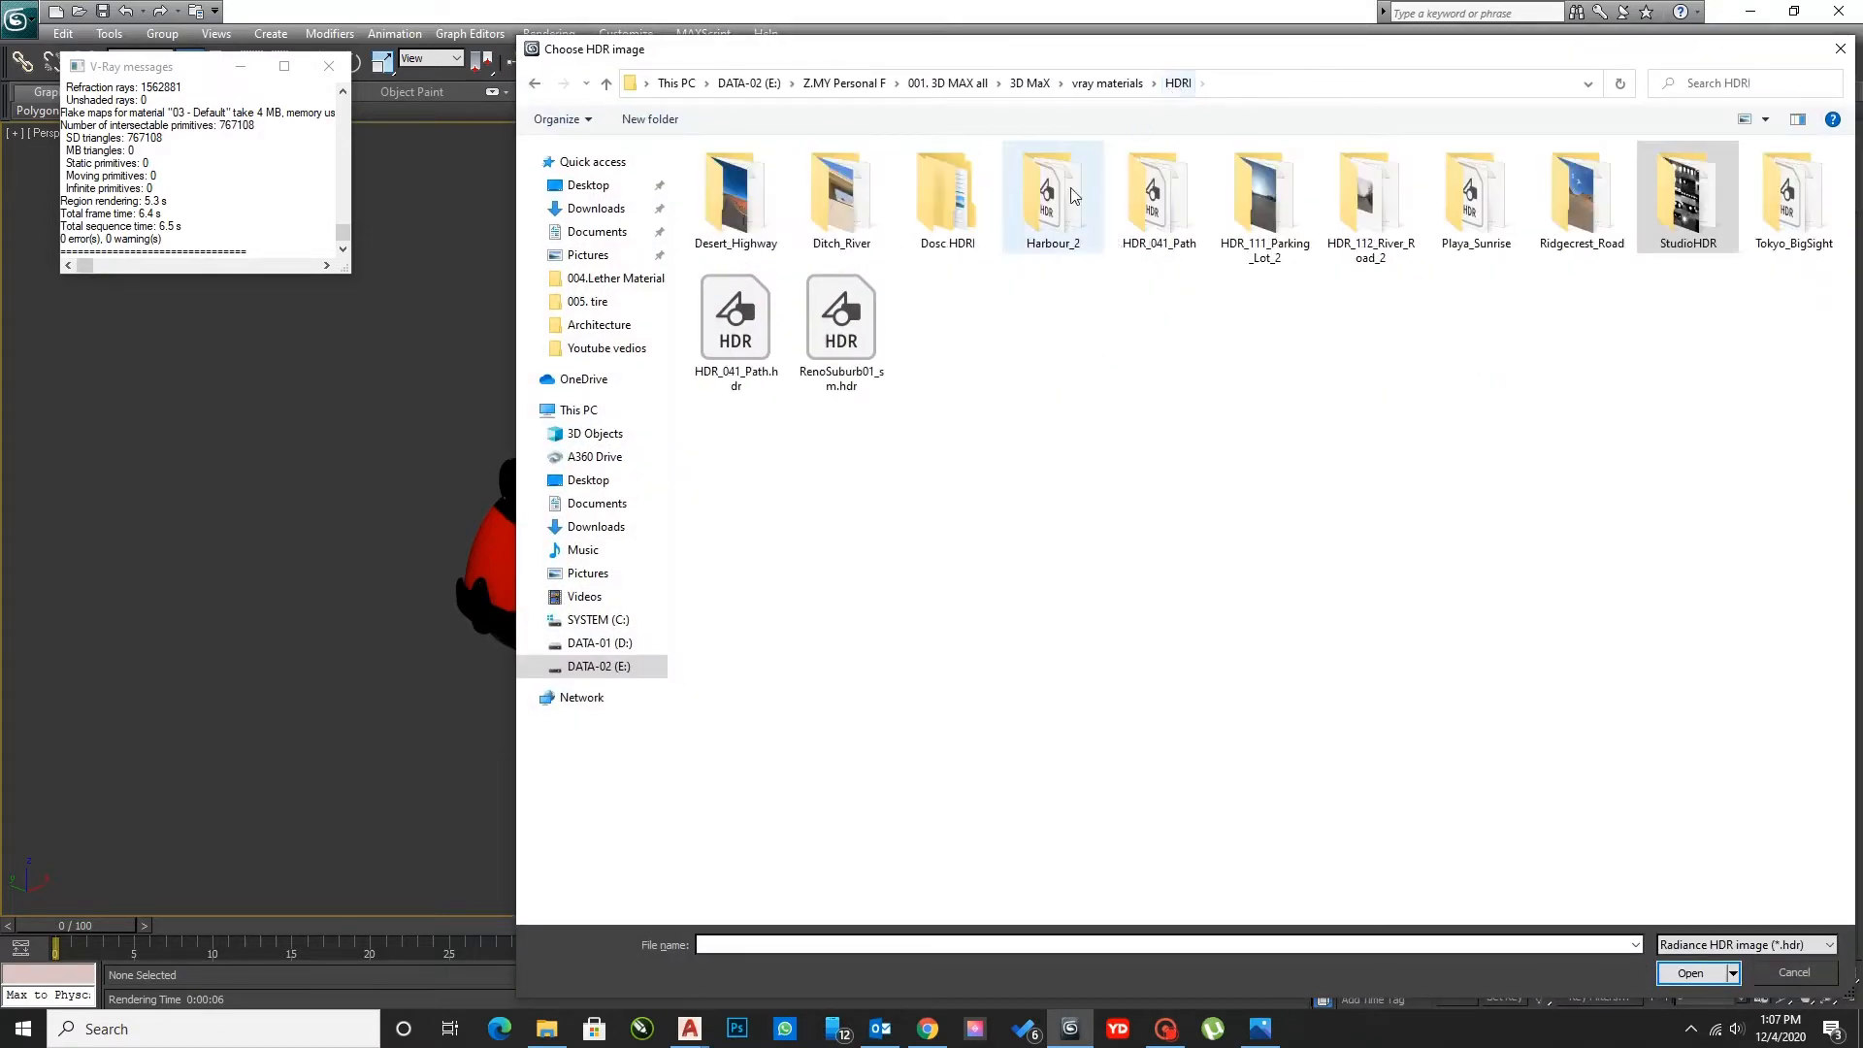
left_click(854, 221)
double_click(854, 221)
left_click(737, 208)
double_click(849, 218)
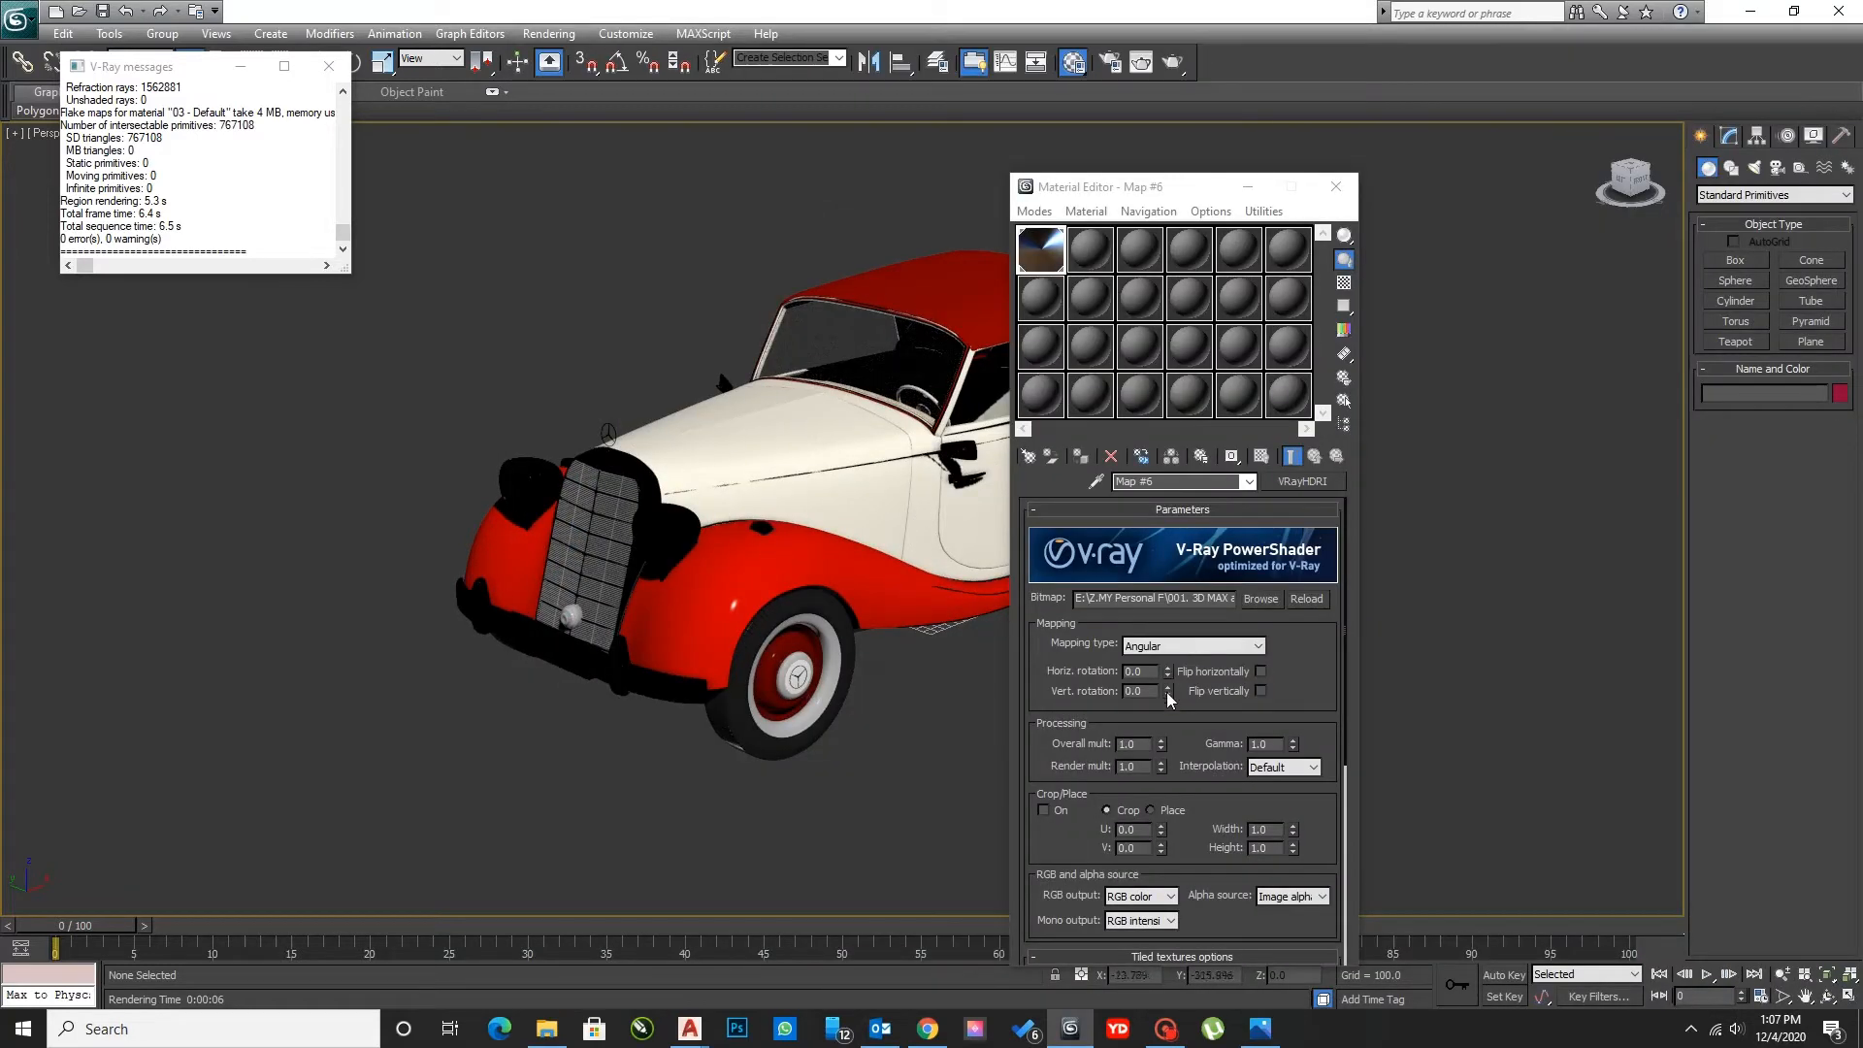
- Set the HDRI map's mapping type to Spherical and replace its bitmap with the first HDR image in the folder
left_click(1192, 646)
left_click(1172, 686)
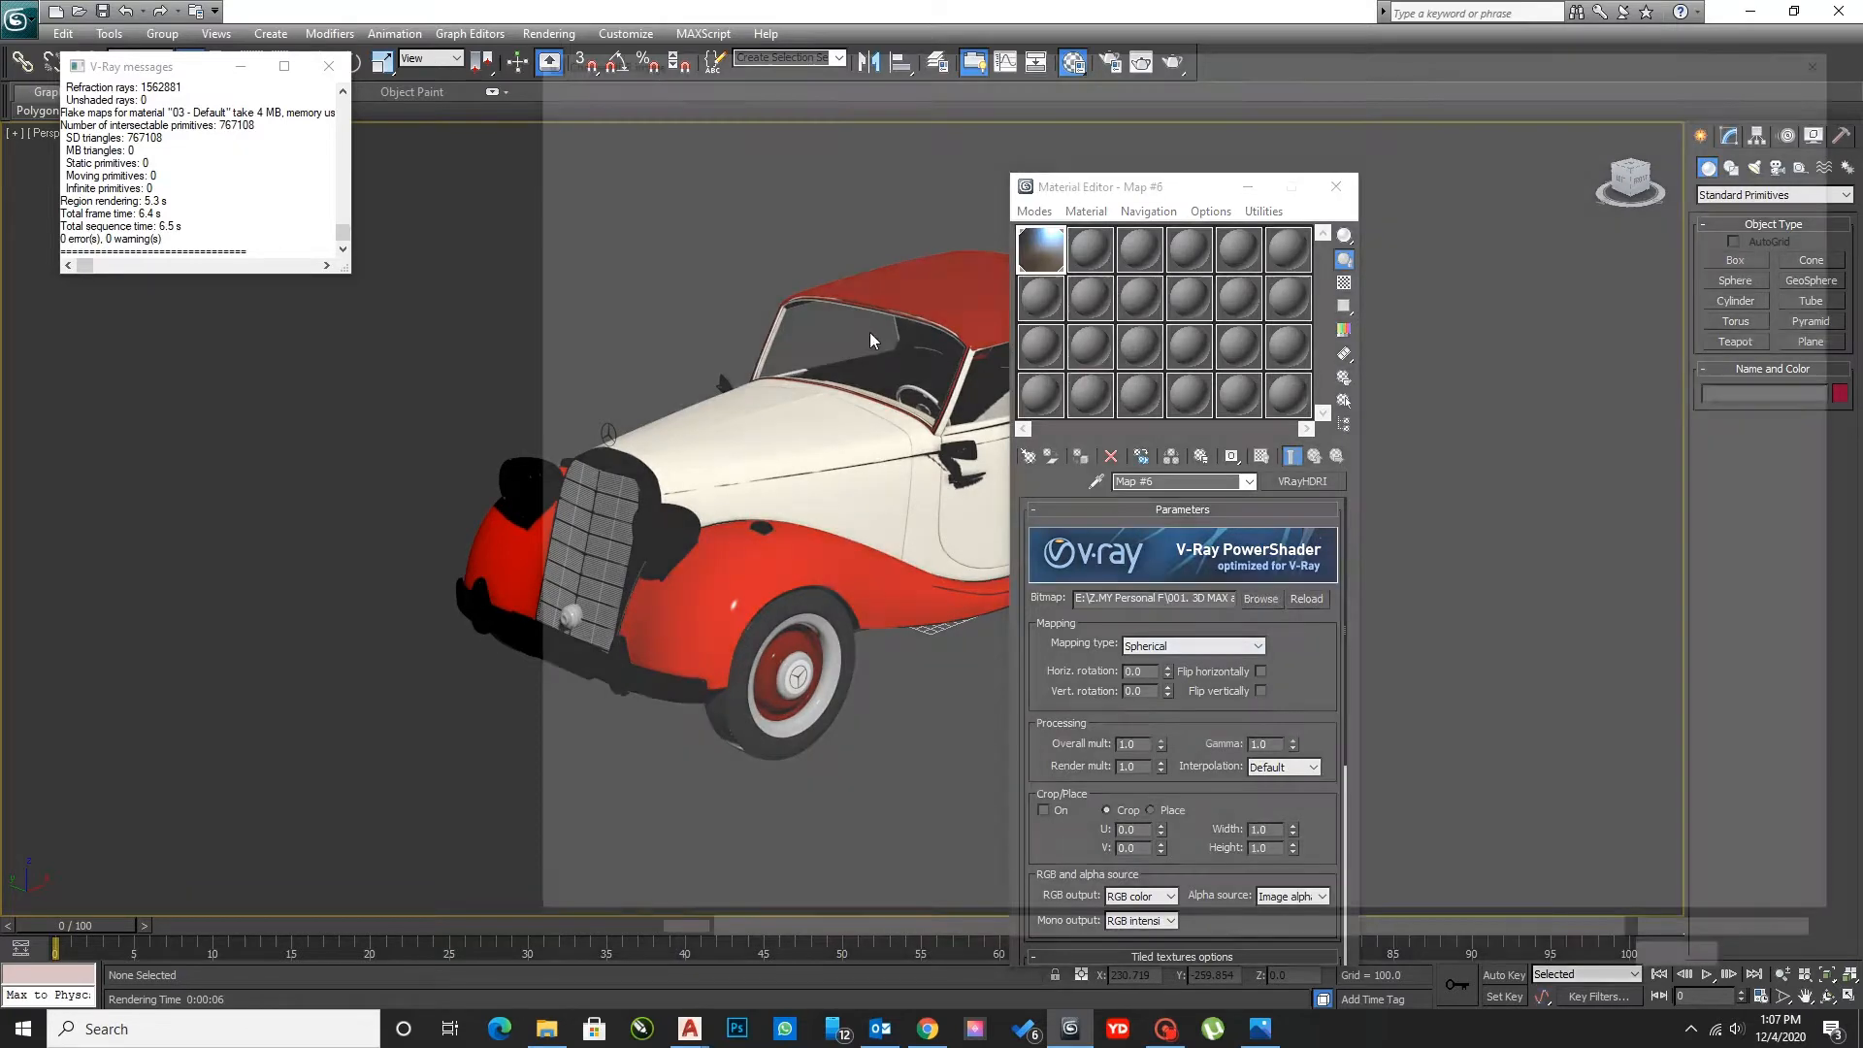
left_click(1260, 598)
double_click(736, 199)
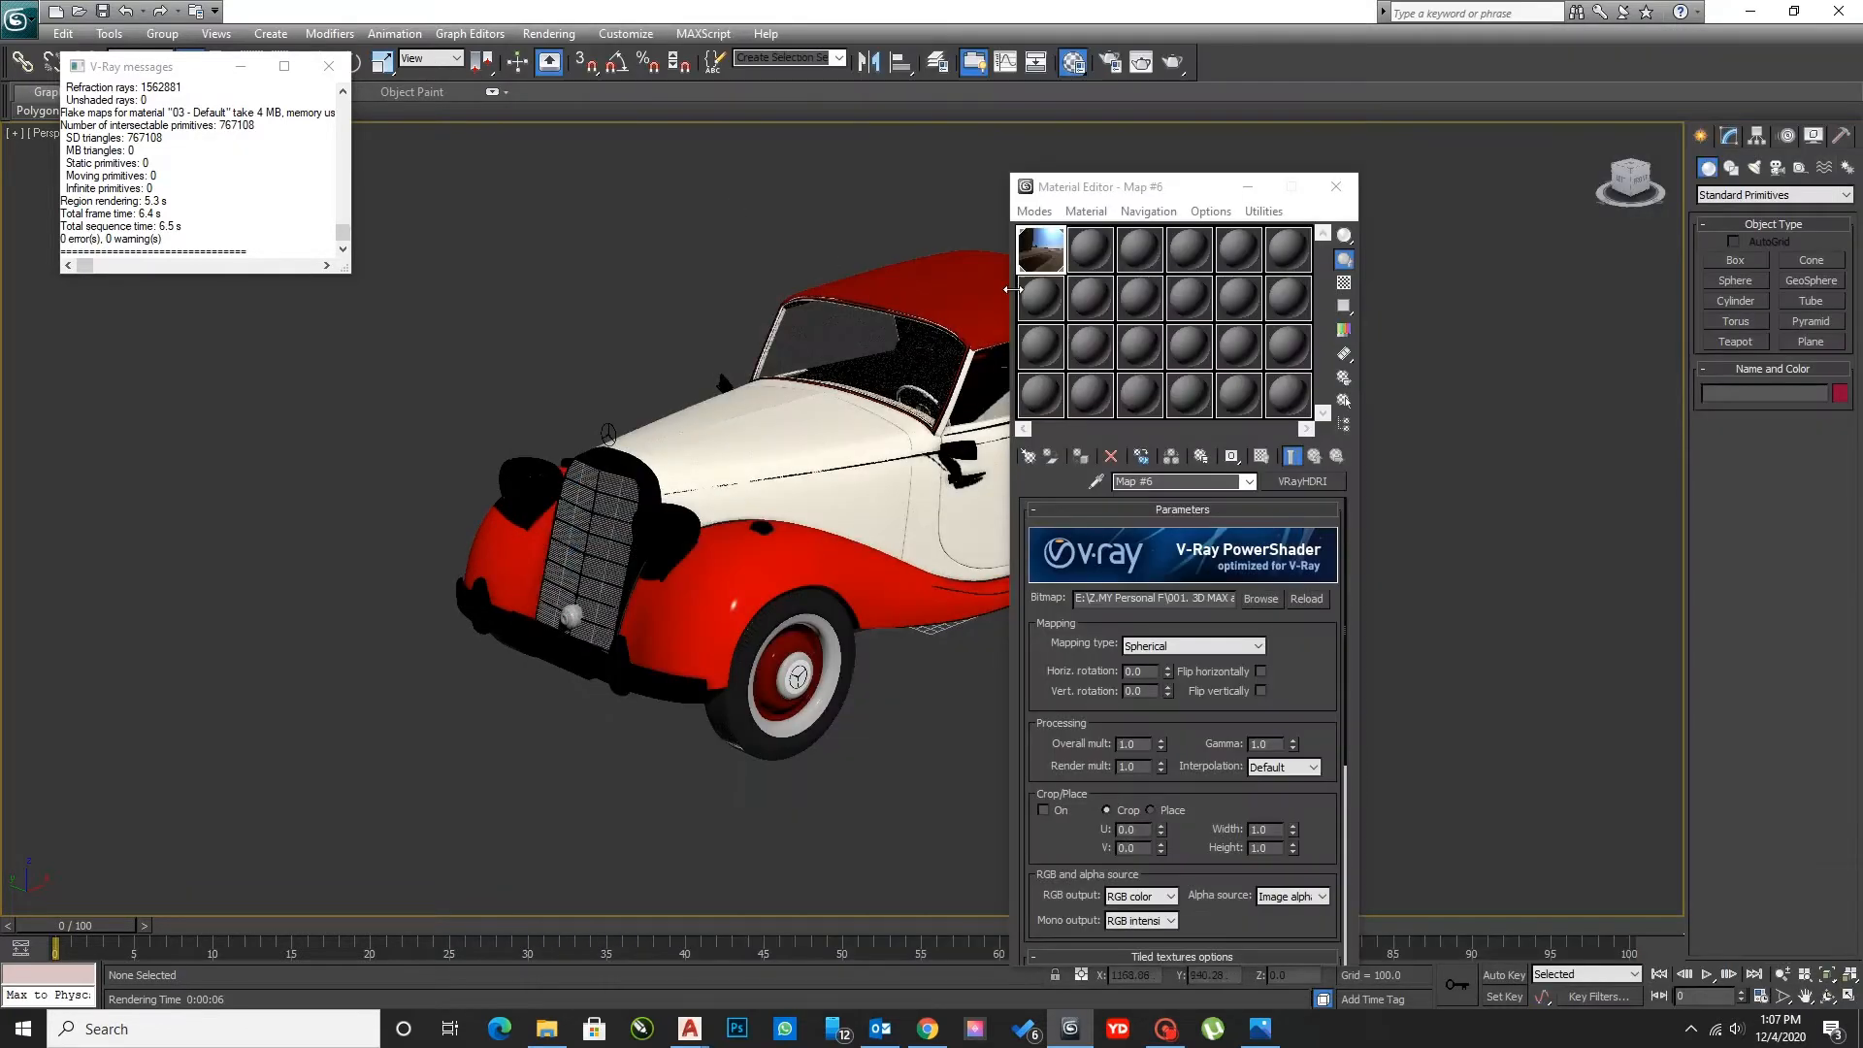
- Set the HDRI map's overall and render multipliers to 5.0 and test-render the perspective view
left_click_drag(1138, 744, 1064, 744)
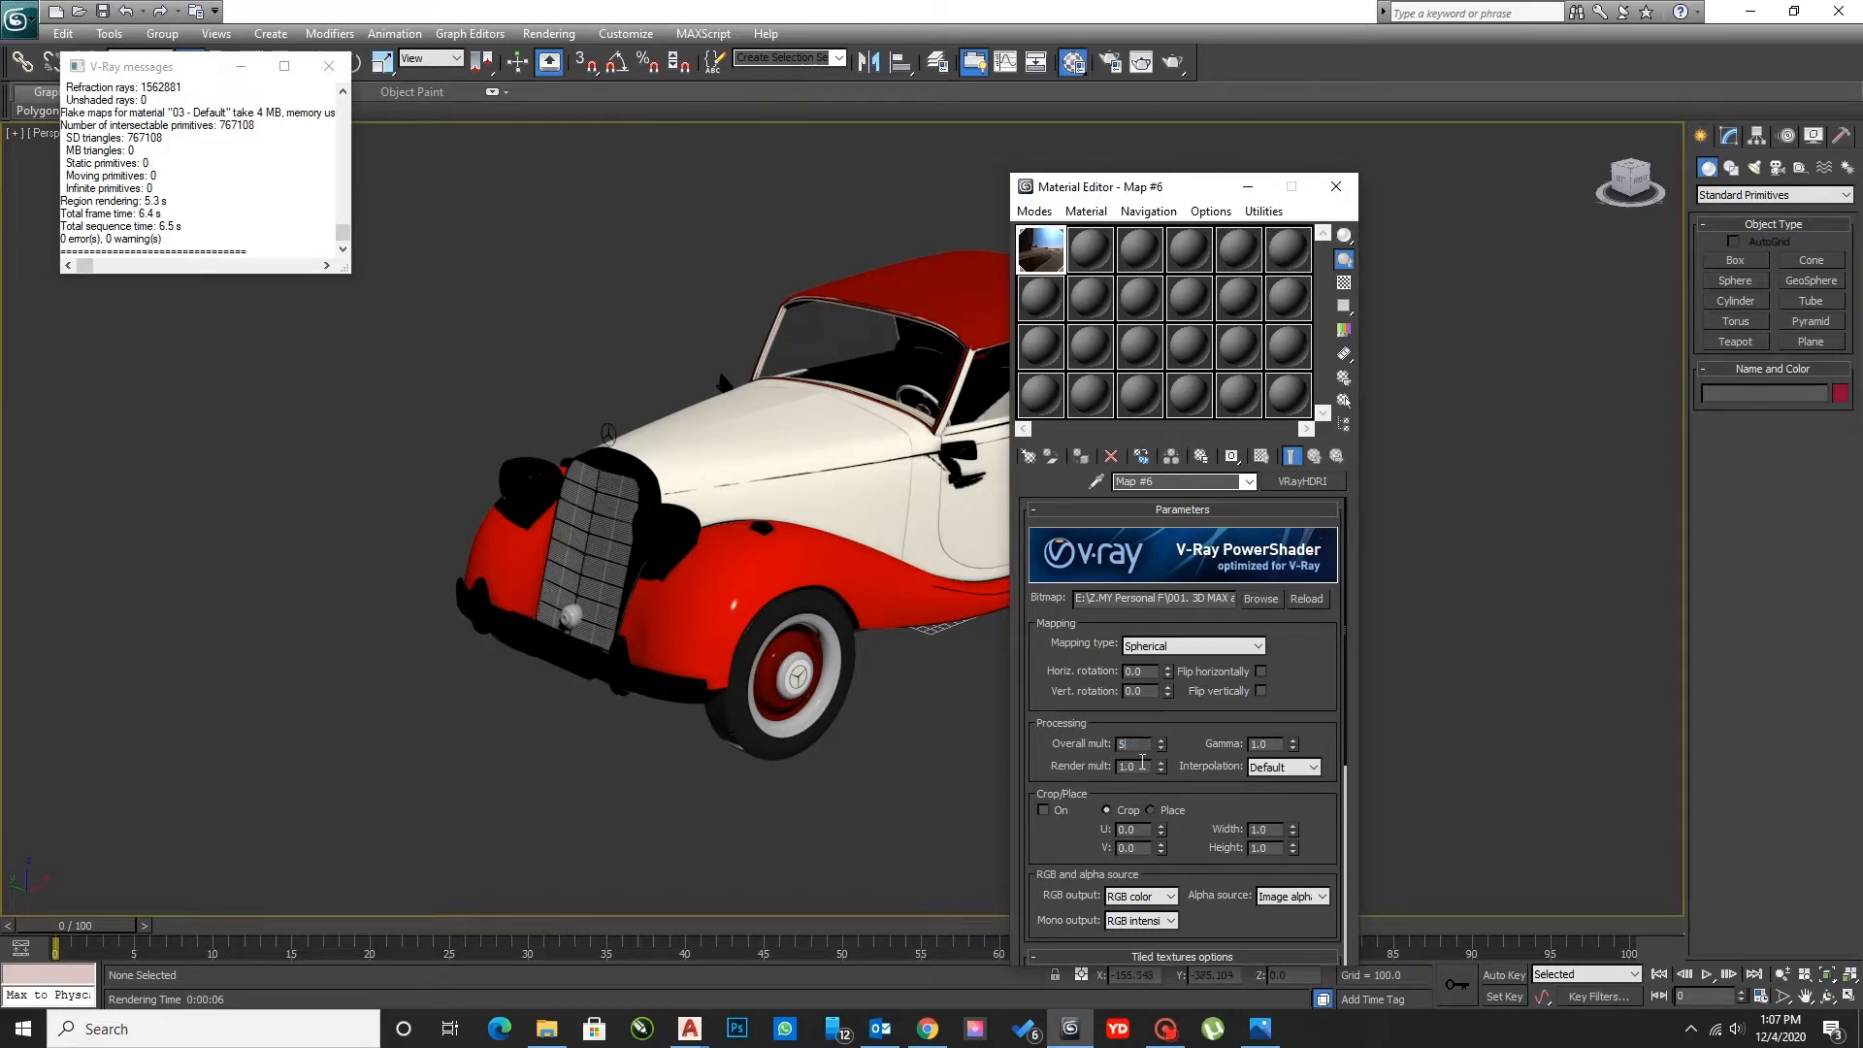
key("Return")
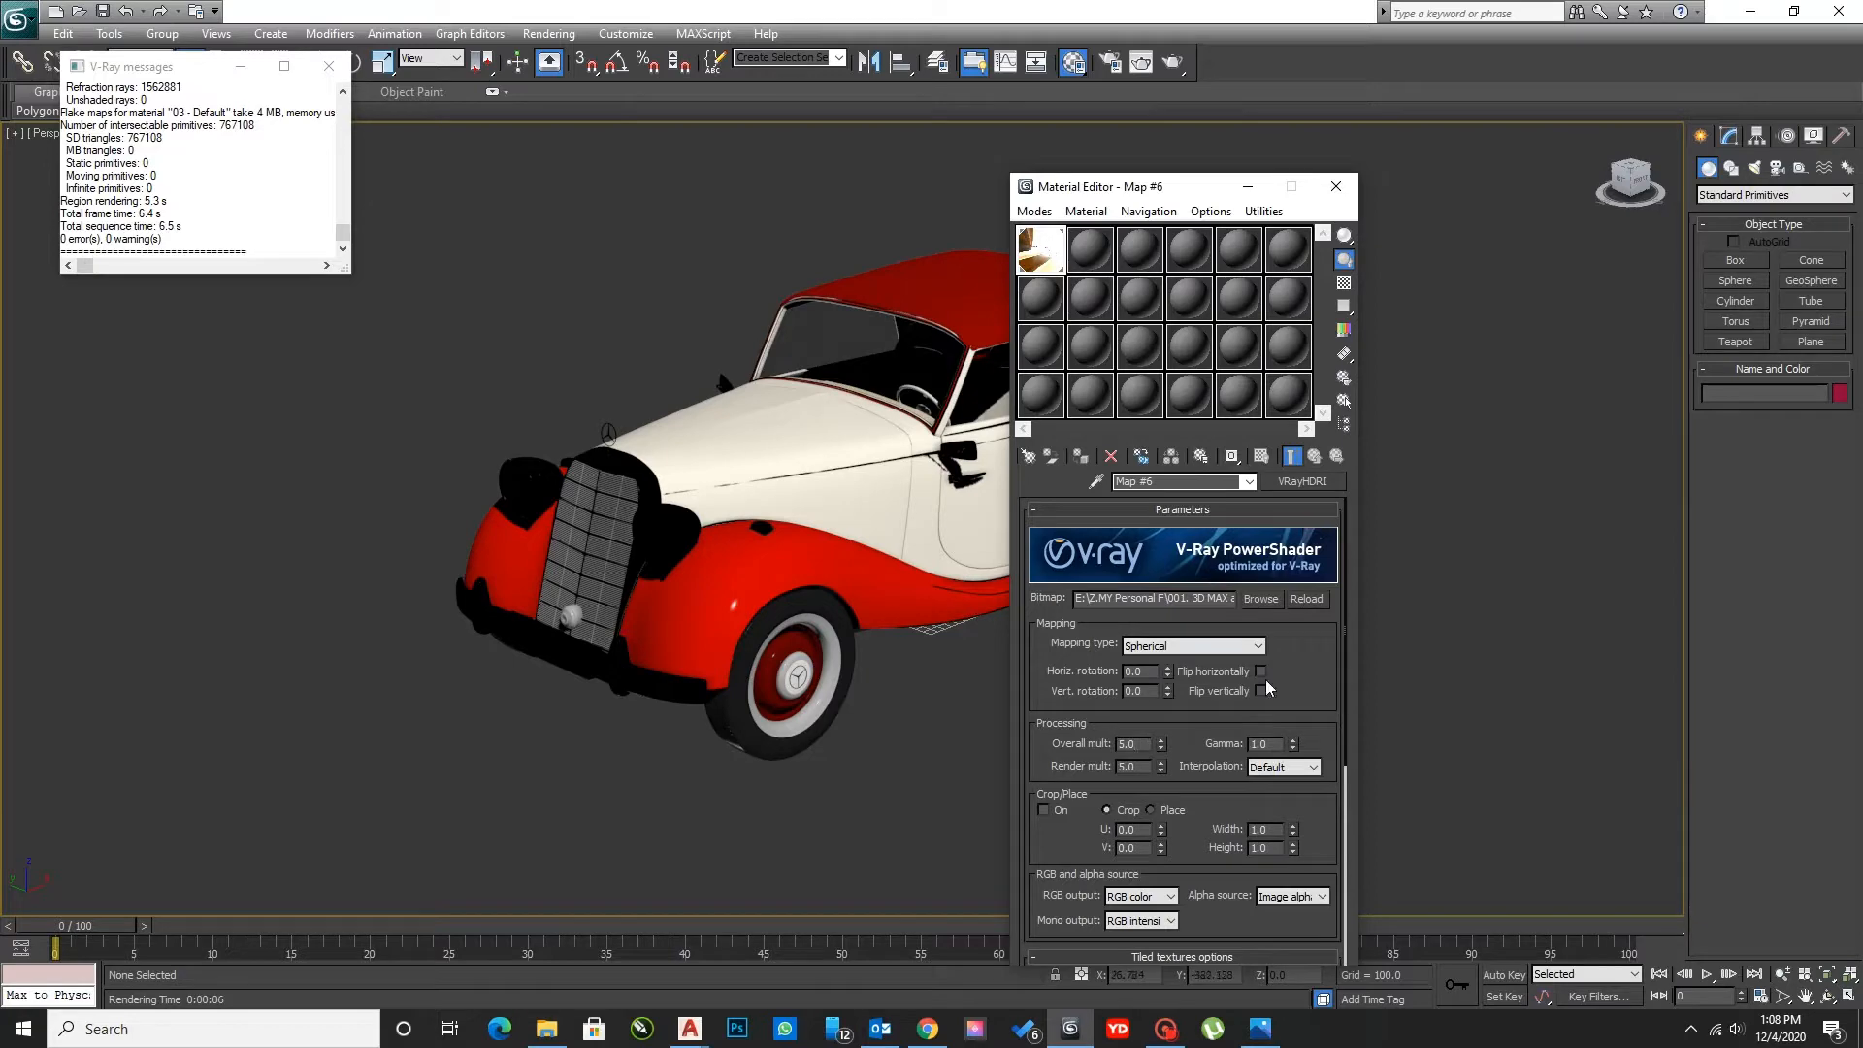
left_click(1331, 188)
left_click(1172, 62)
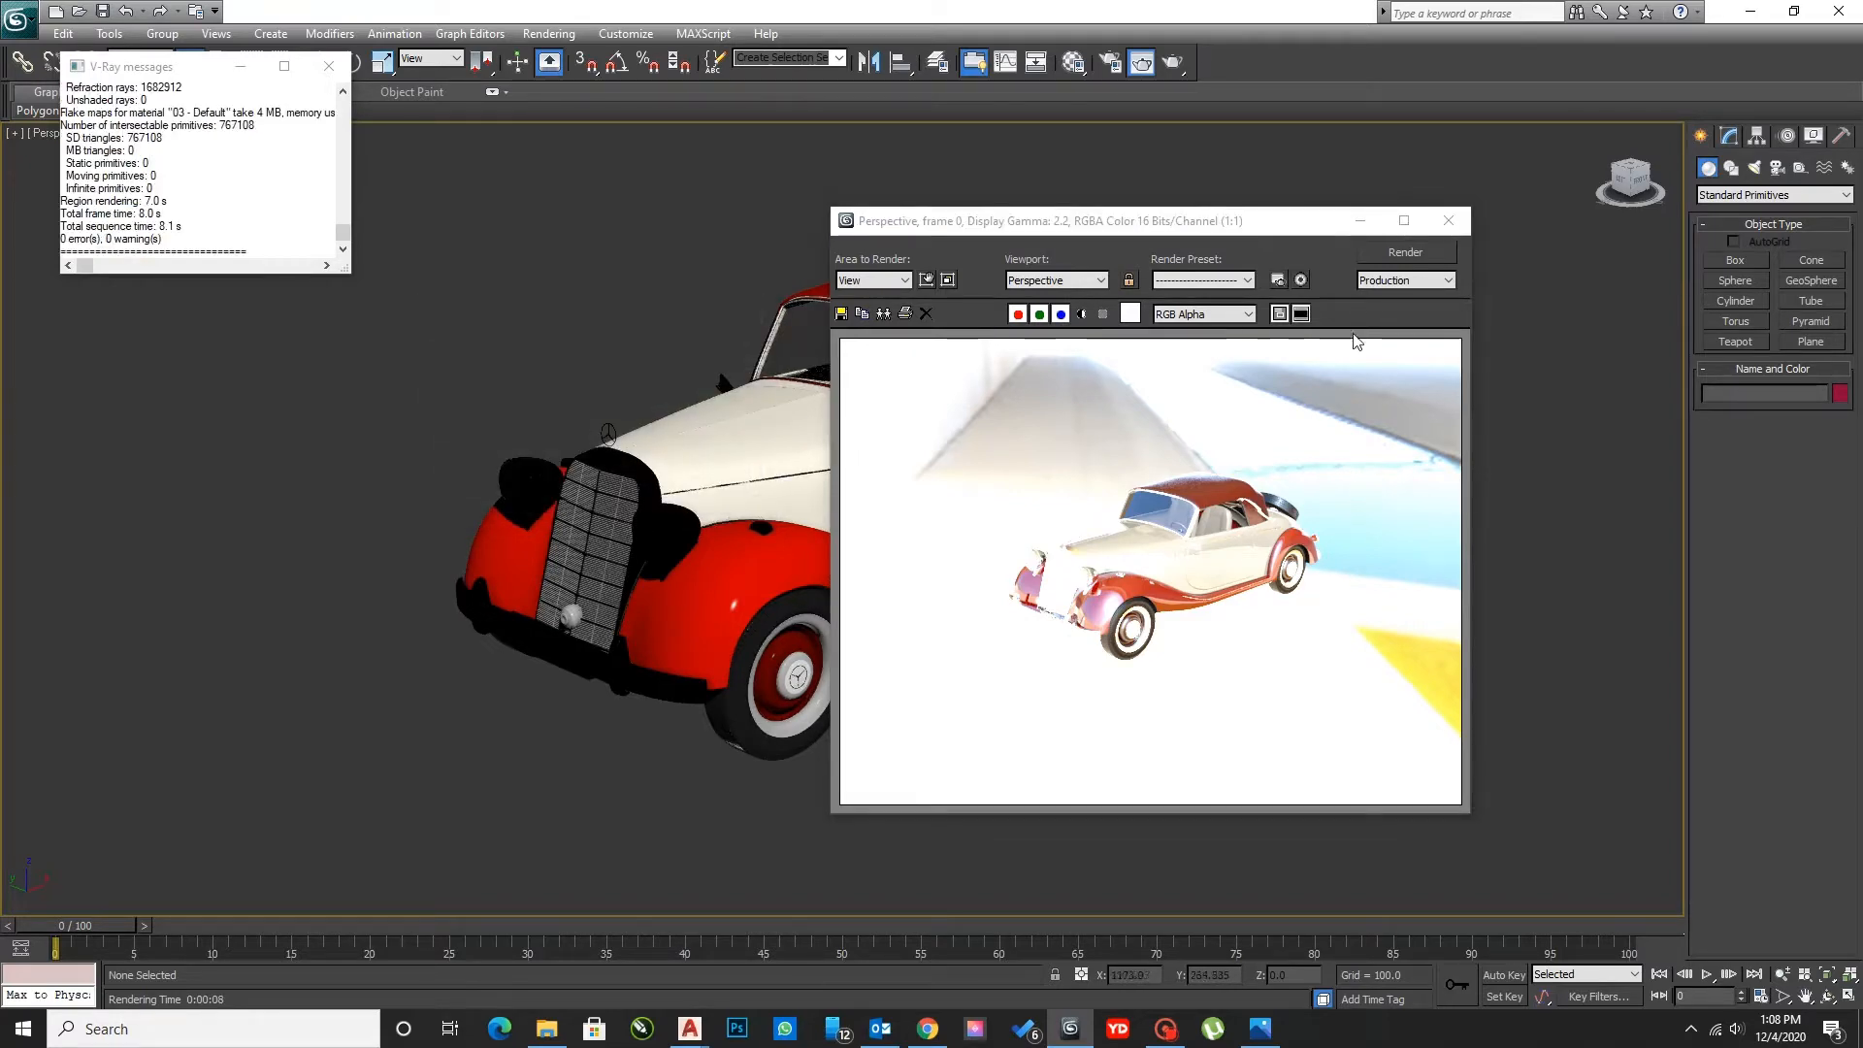
left_click(1447, 220)
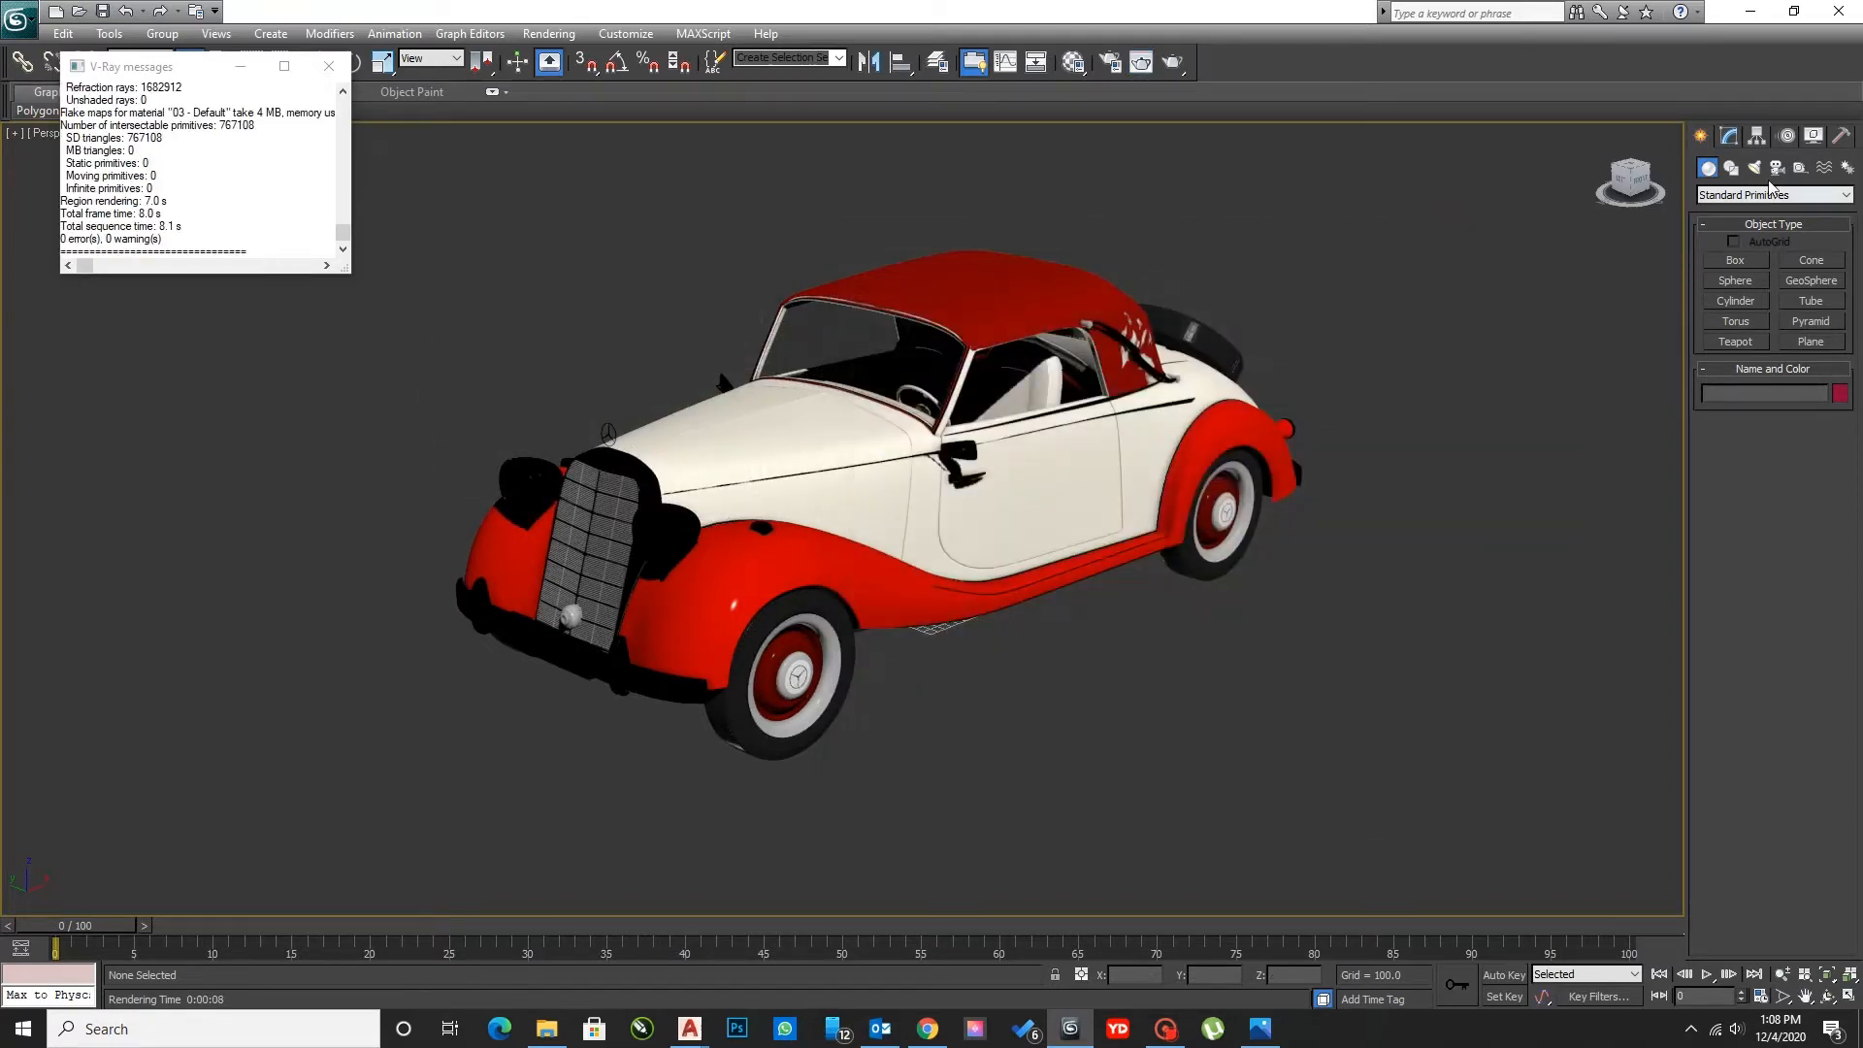
- Create a targeted VRayPhysicalCamera in the Top view, placed diagonally ahead of the car and aimed at its front end
key("alt+w")
key("alt+w")
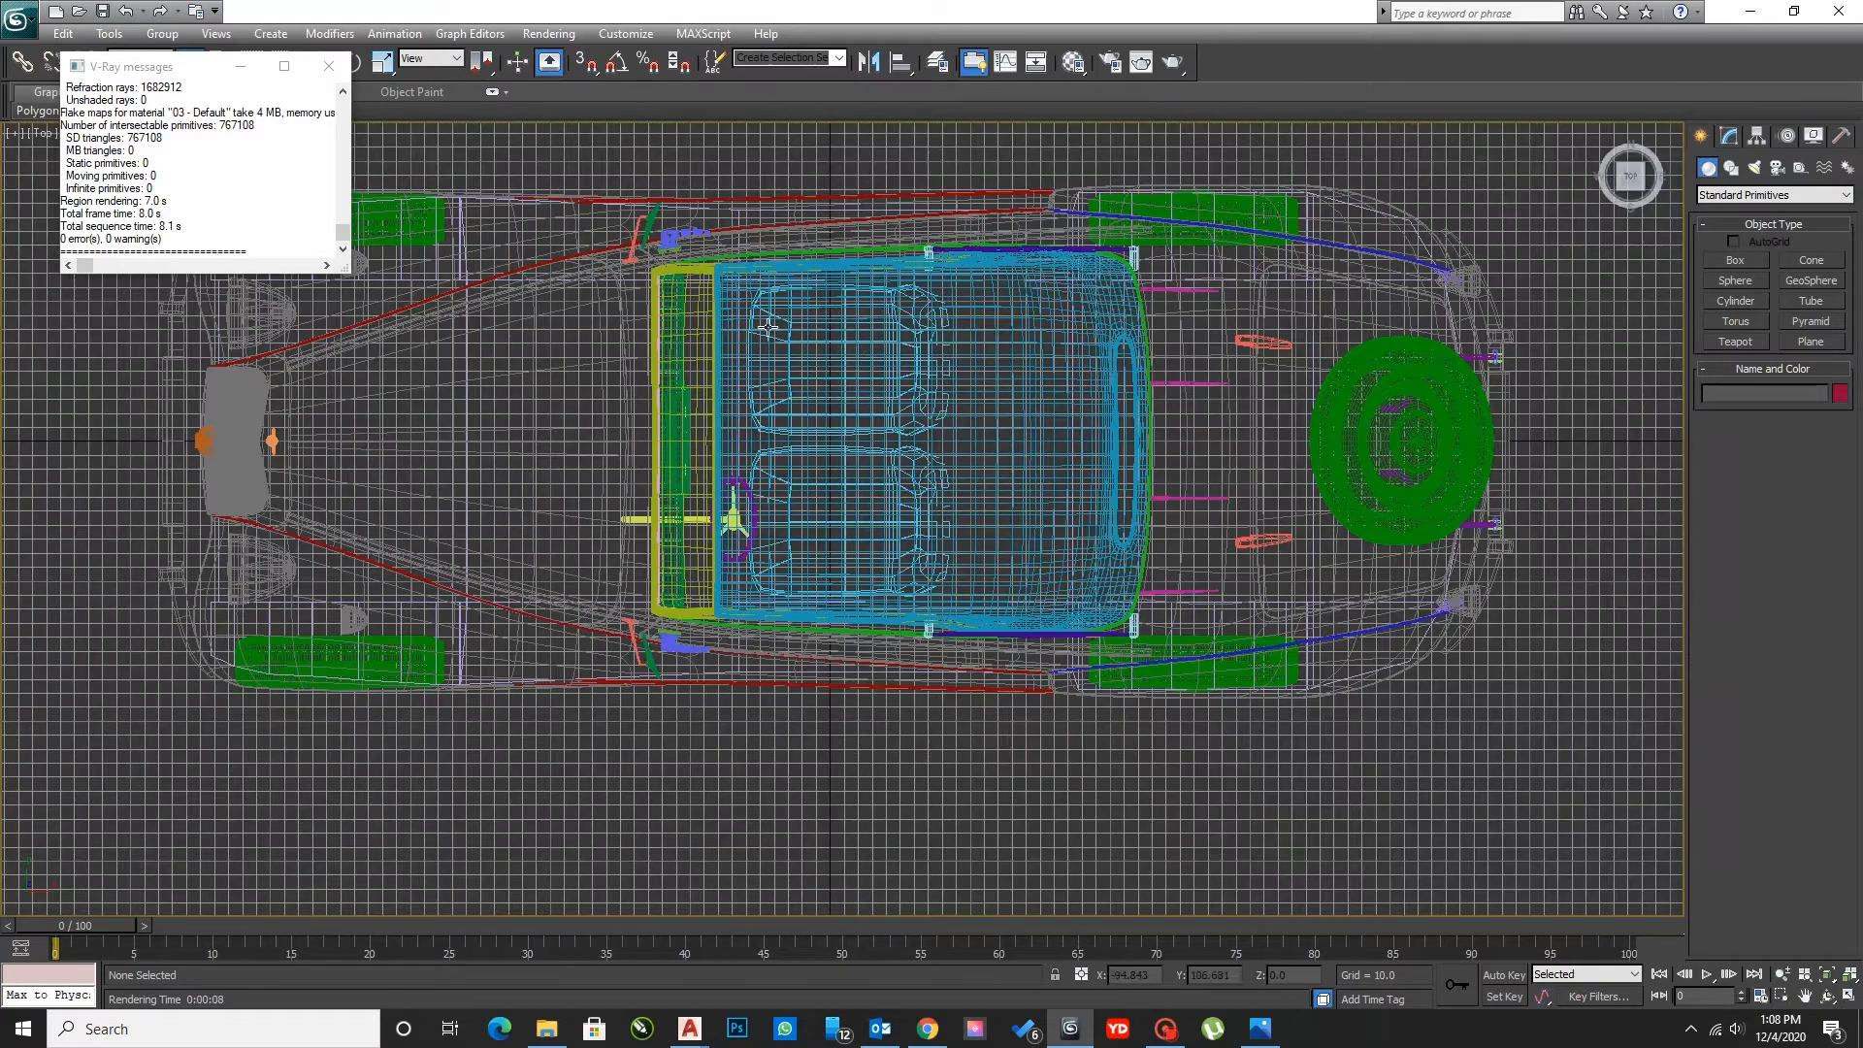
scroll(953, 383, "down", 5)
left_click(1756, 167)
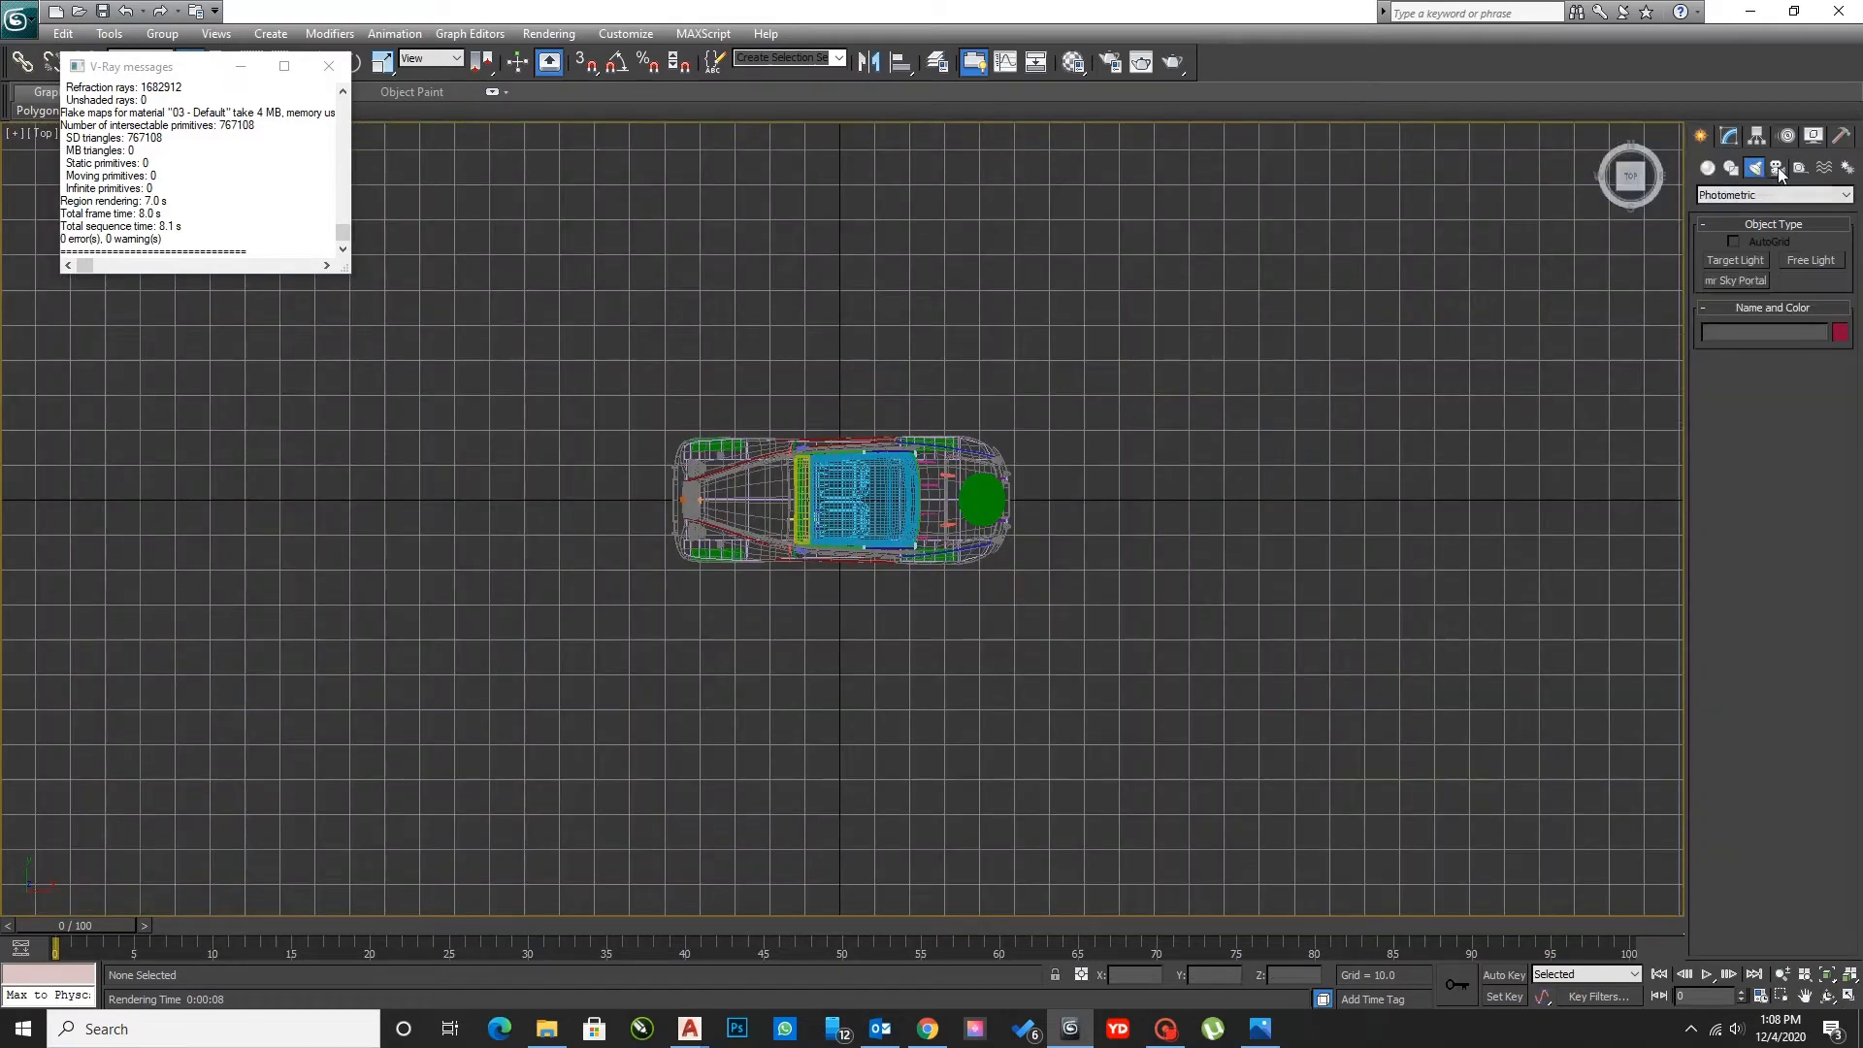
left_click(1778, 167)
left_click(1764, 194)
left_click(1751, 226)
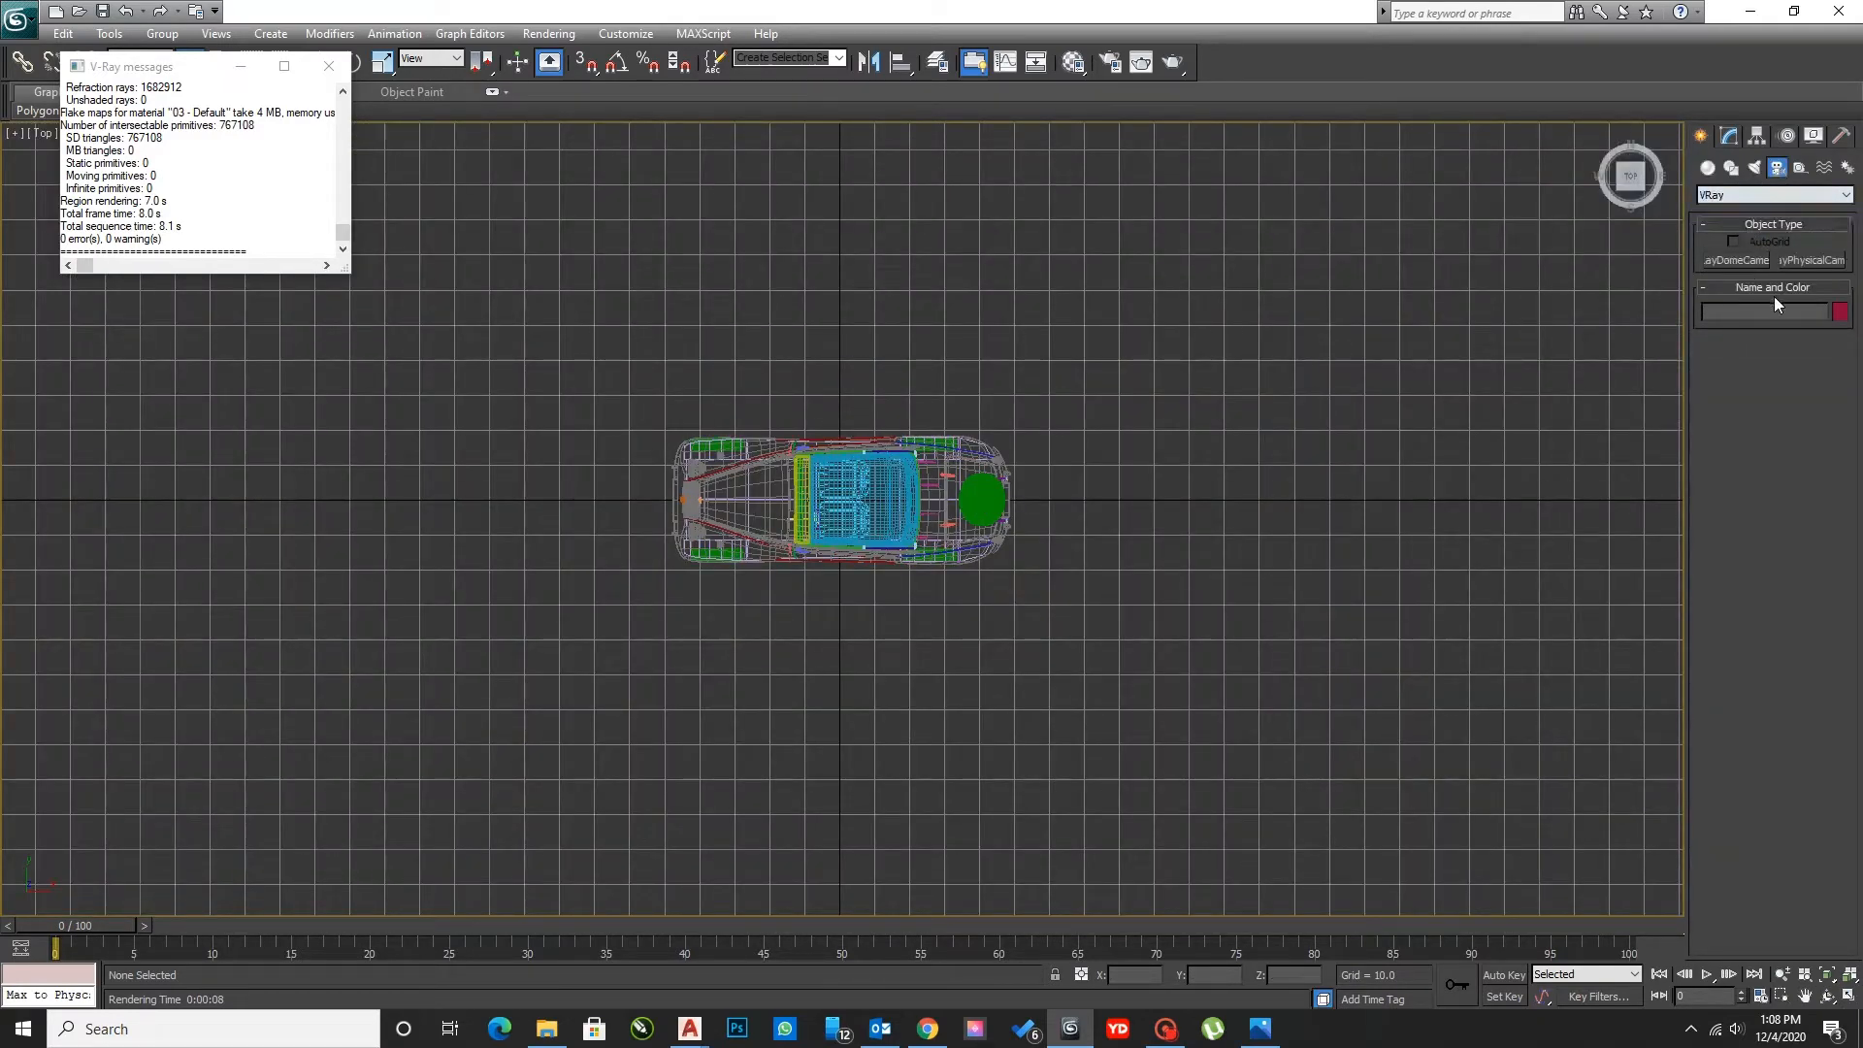
left_click(1810, 260)
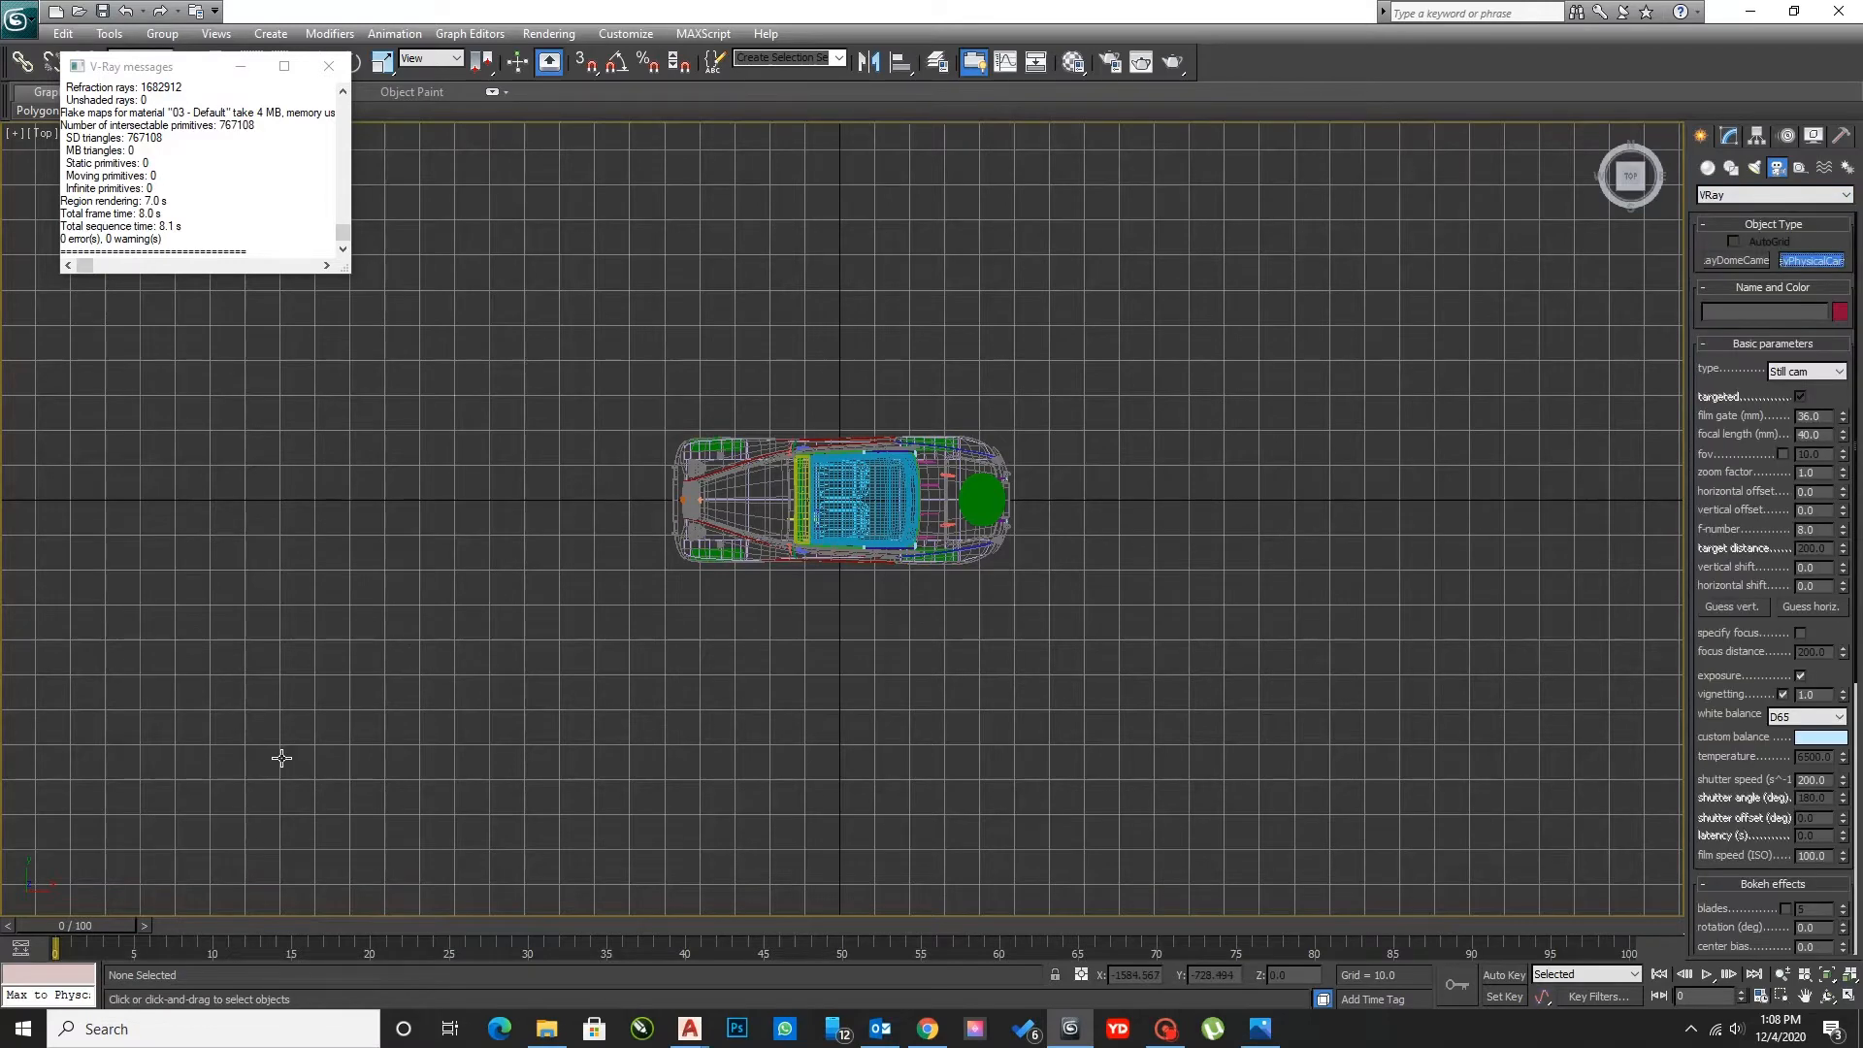
left_click_drag(281, 758, 701, 505)
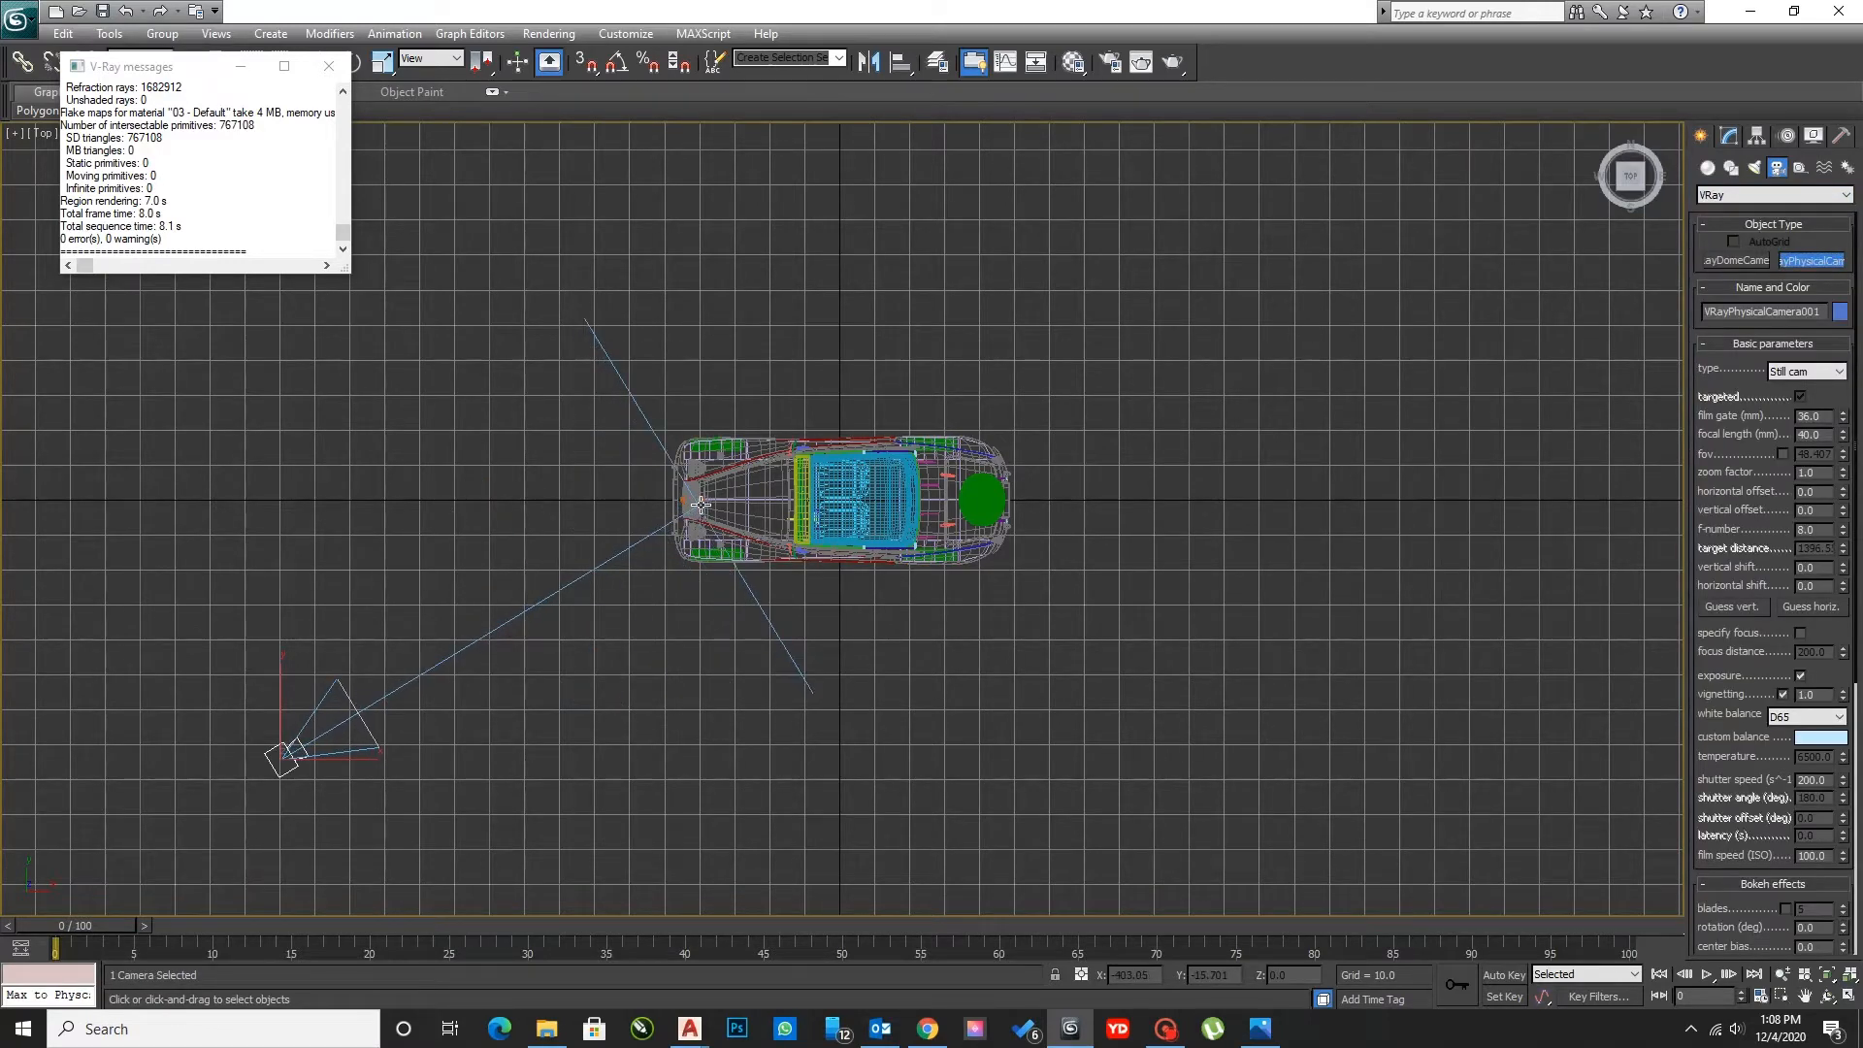
right_click(700, 505)
- Raise the camera and its target together about 182 units in the Front view and switch the perspective viewport to the camera
key("alt+w")
right_click(1230, 694)
key("alt+w")
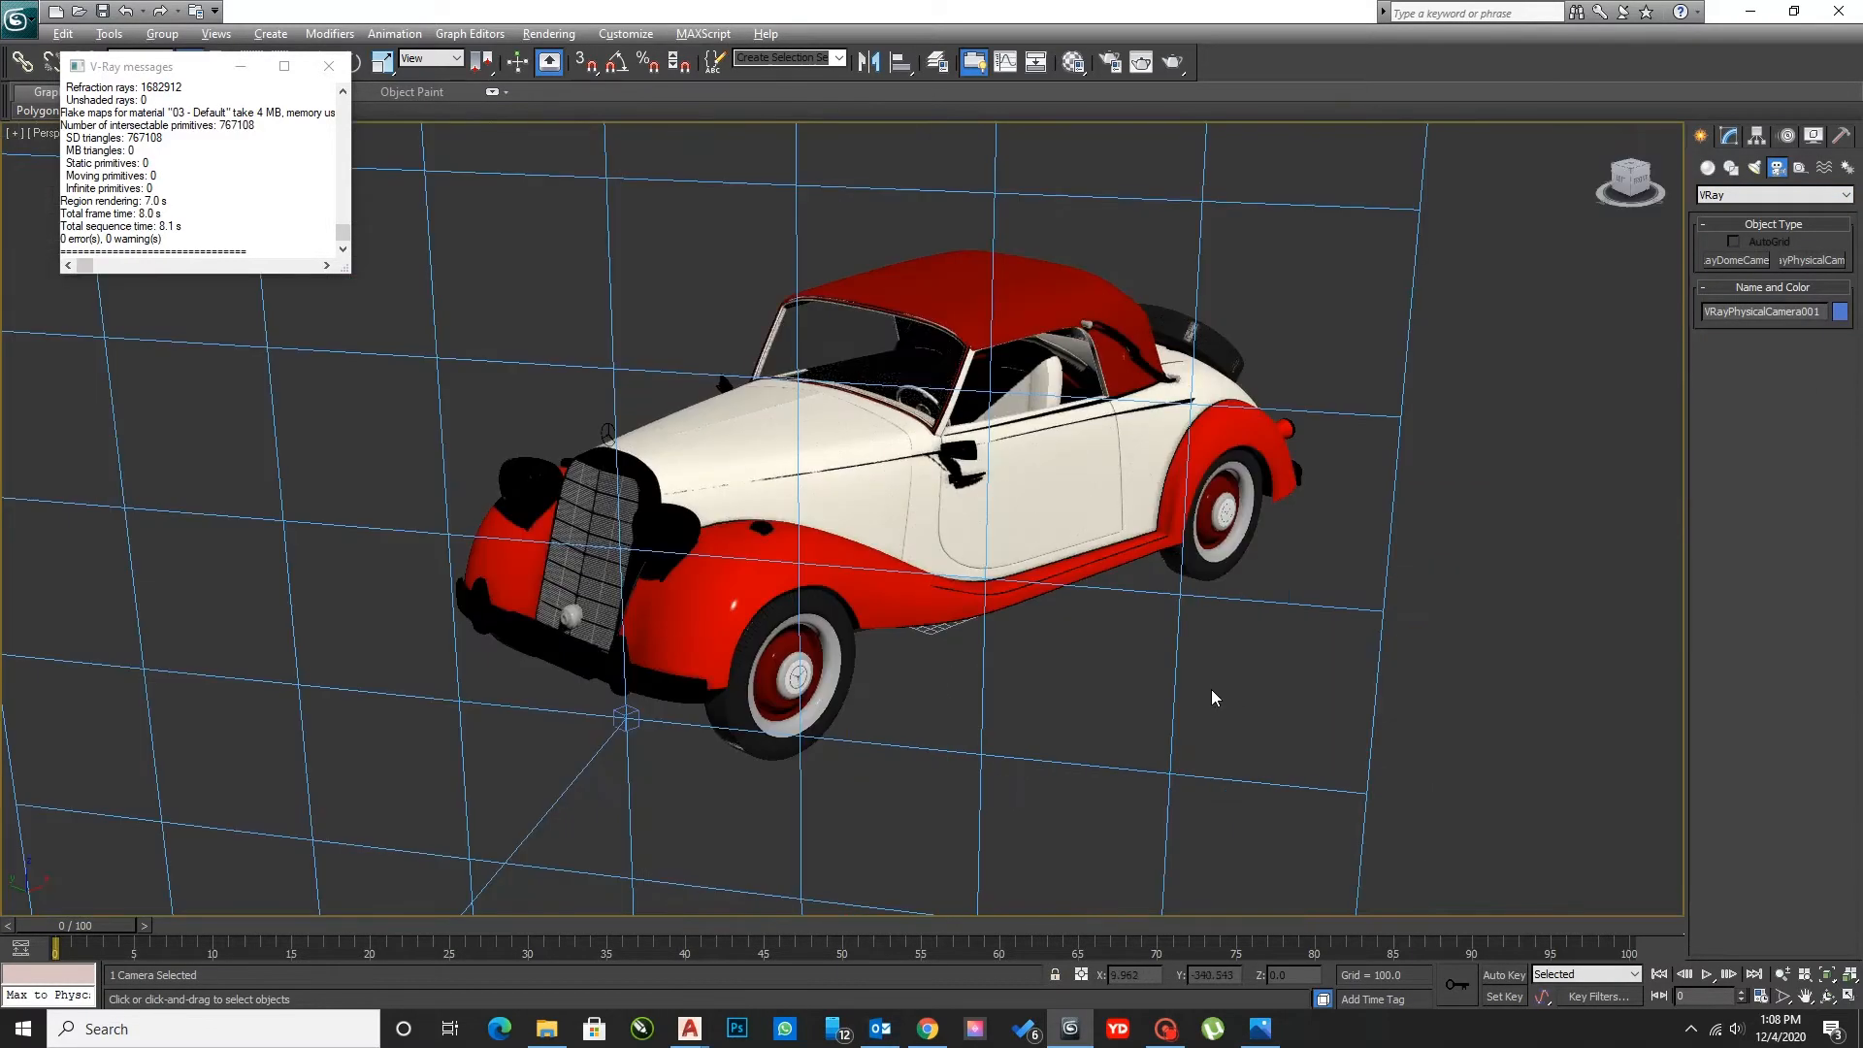
key("alt+w")
scroll(1261, 426, "down", 5)
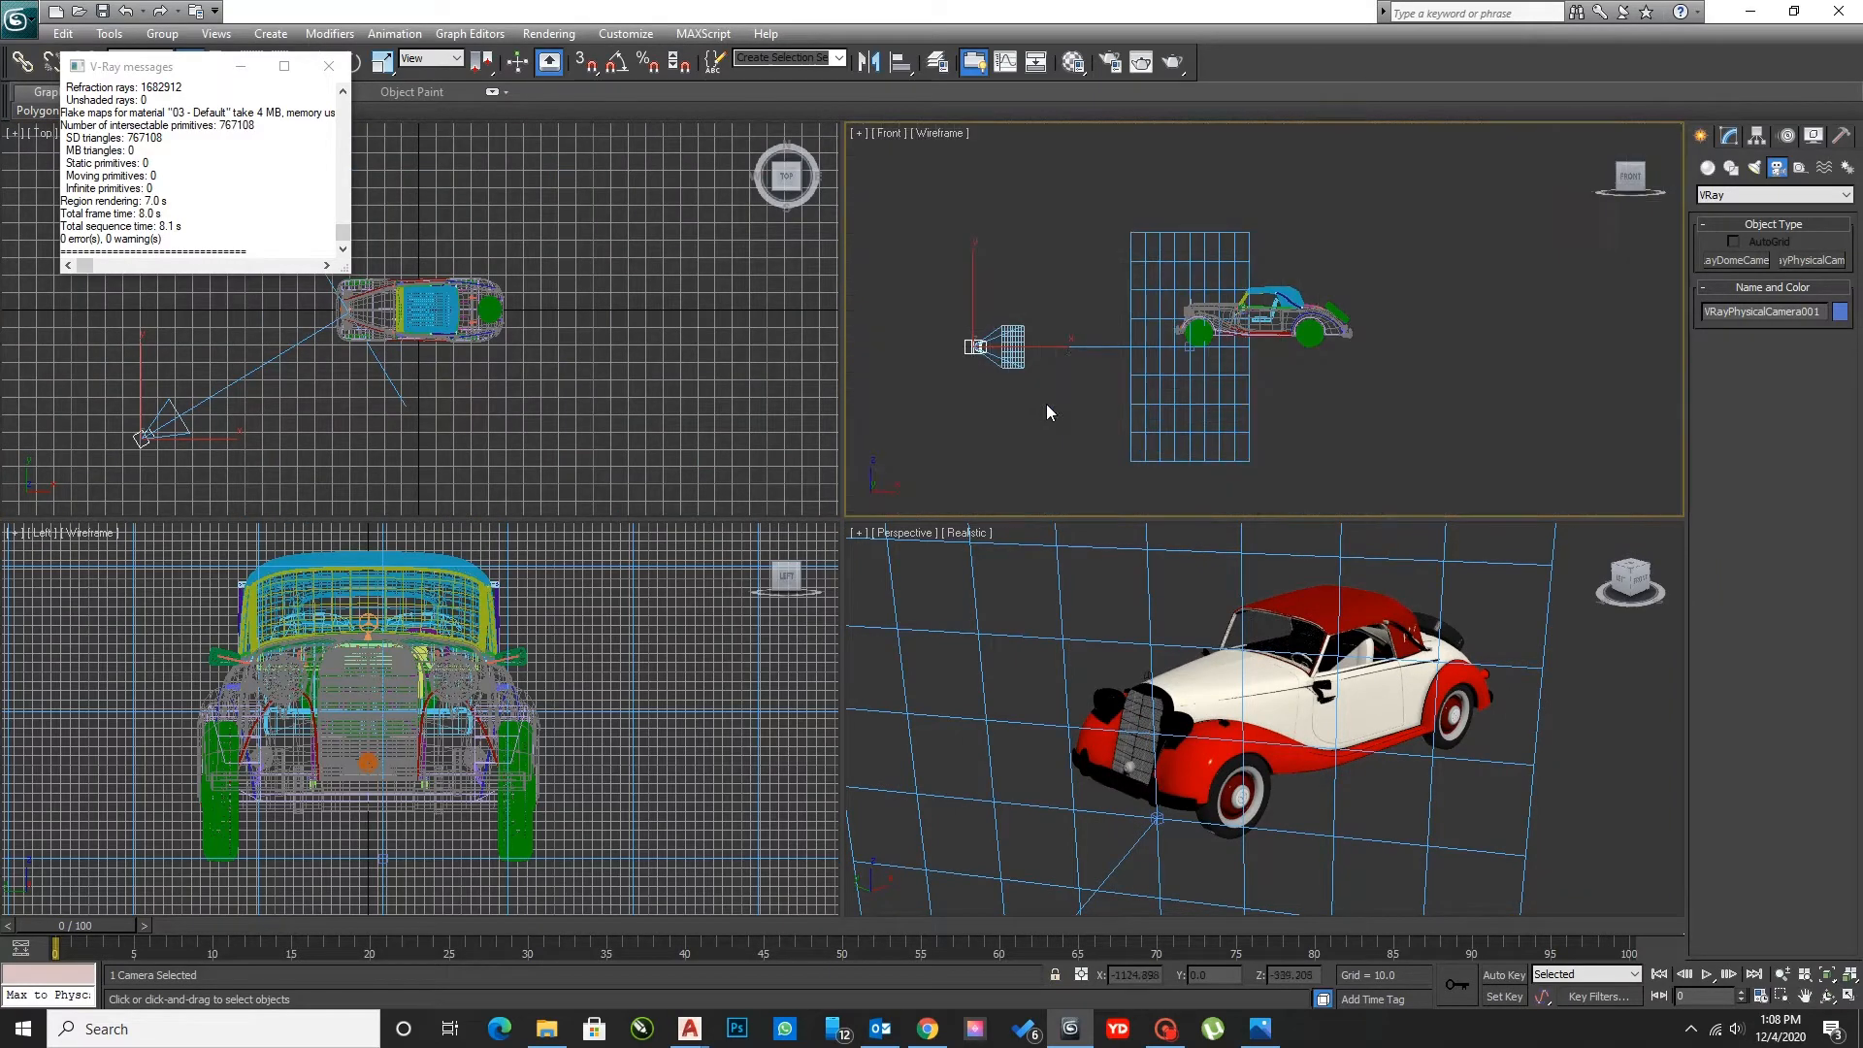
left_click(1084, 345)
key("w")
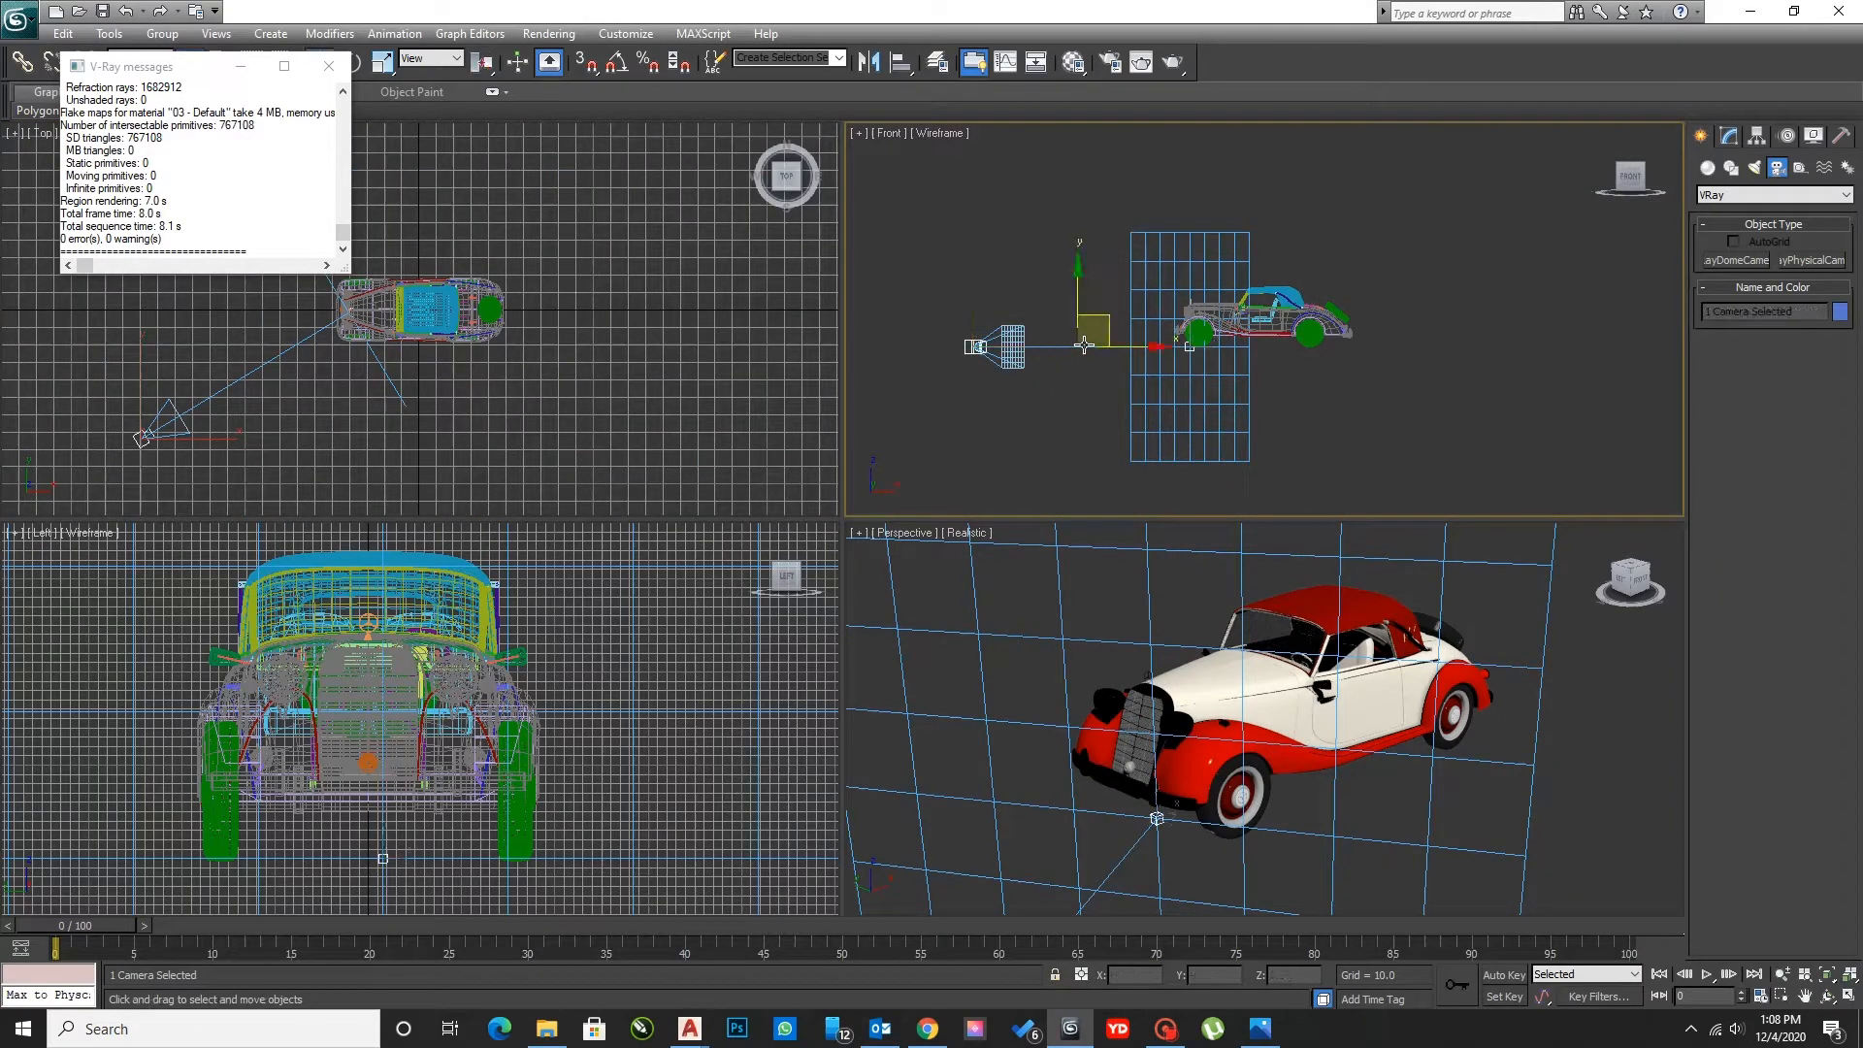
left_click_drag(1076, 306, 1076, 275)
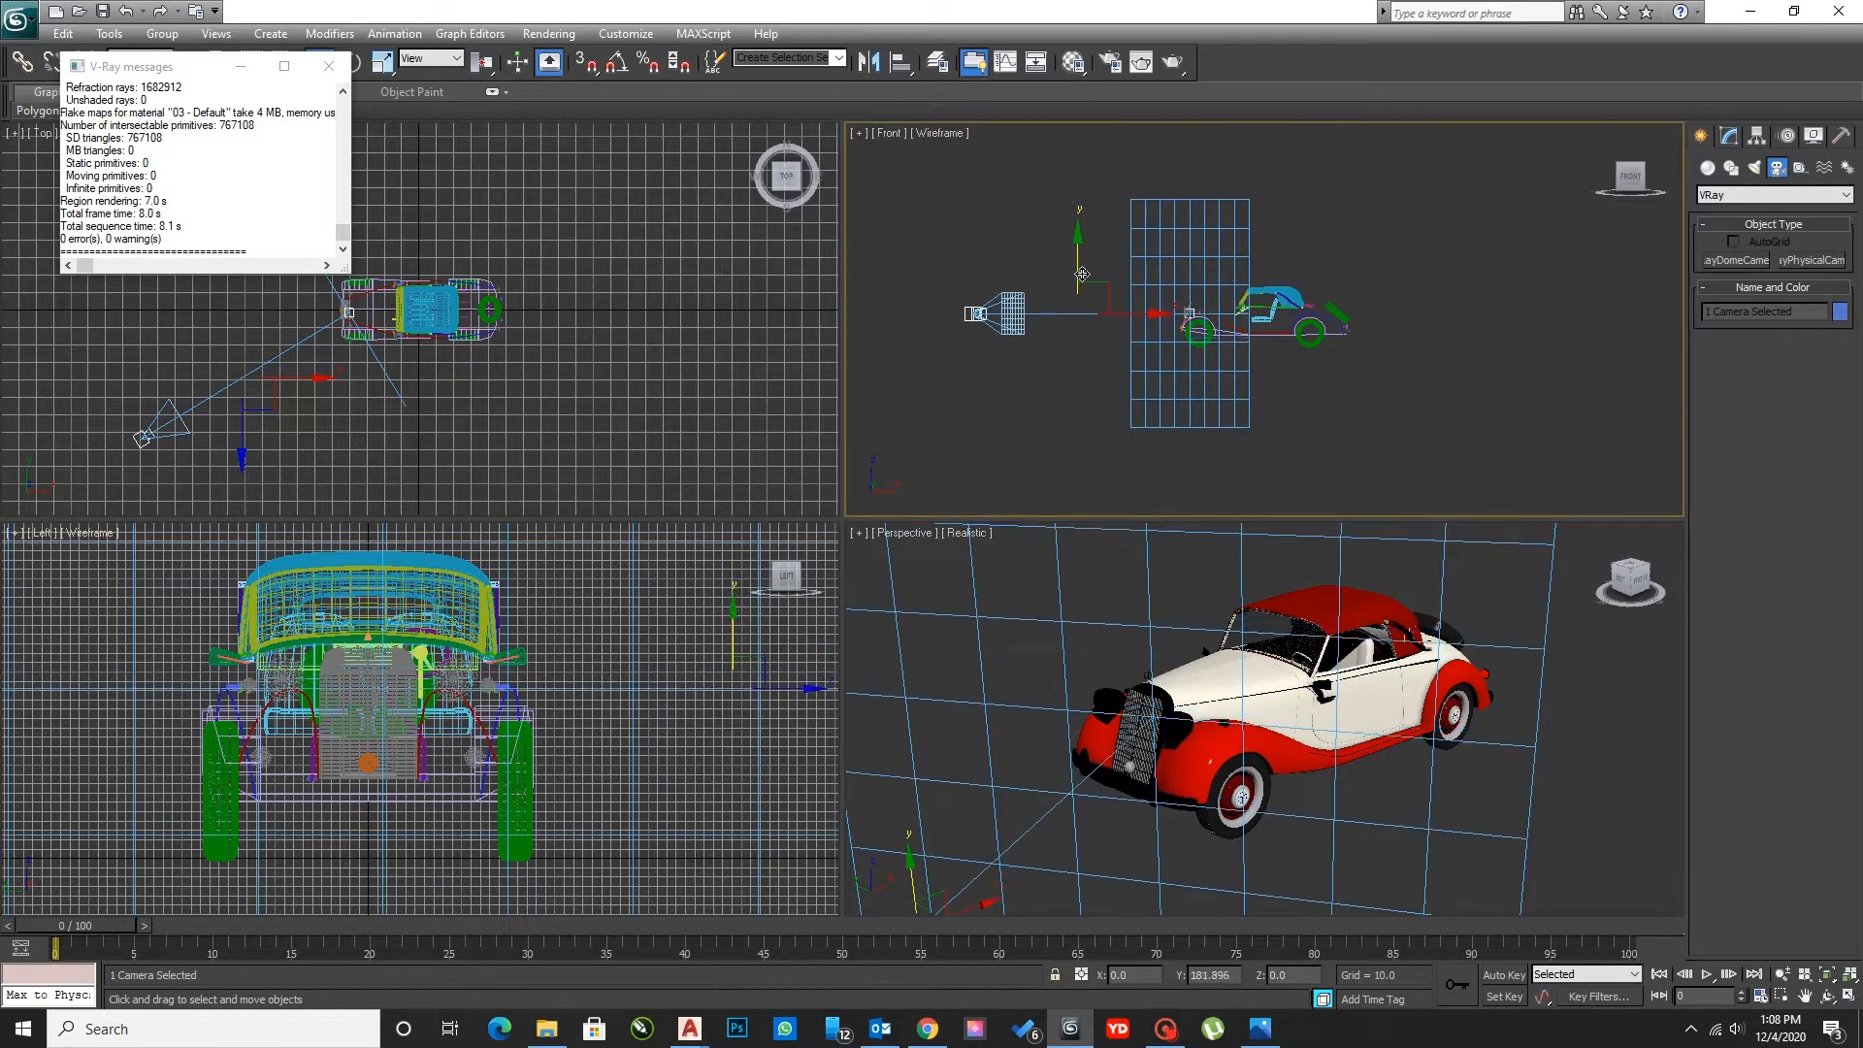
right_click(1228, 687)
key("c")
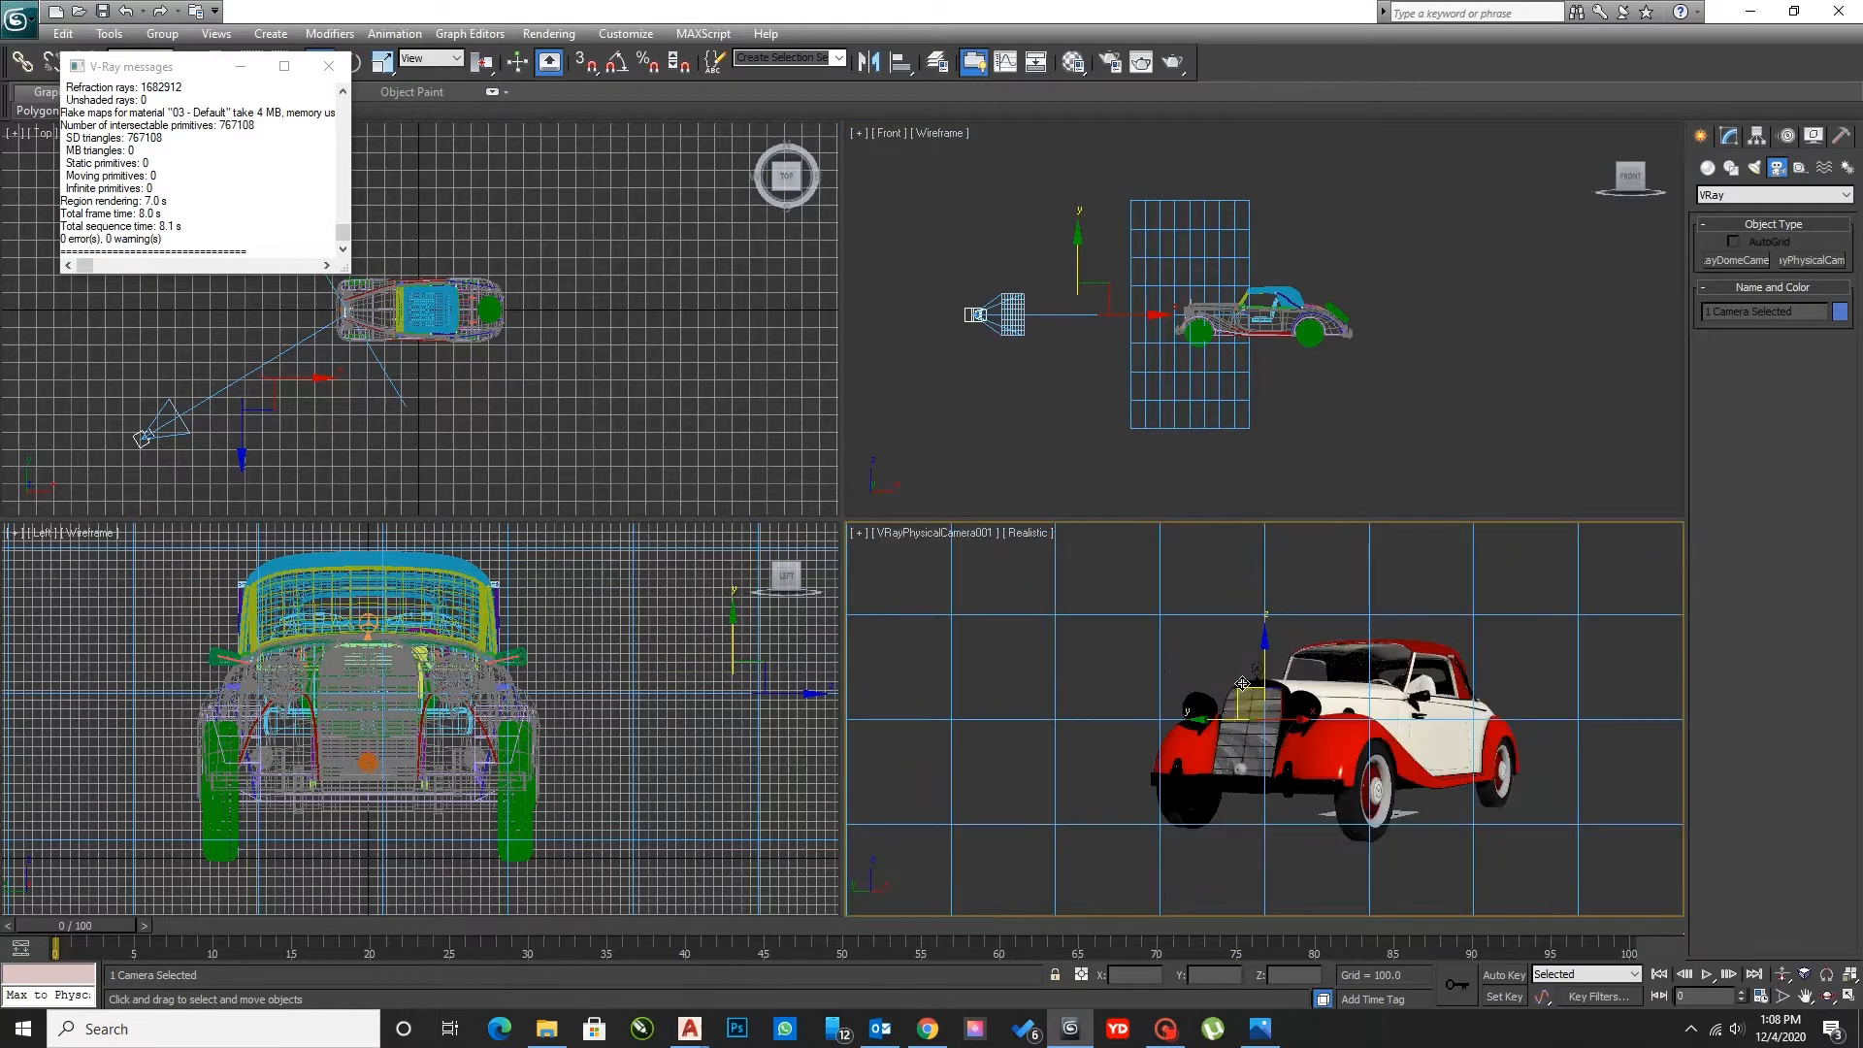
- Move the camera closer to the car in the Front view, at a height of about 241 units
right_click(1036, 365)
left_click_drag(973, 313, 1058, 299)
right_click(1059, 302)
left_click(1019, 276)
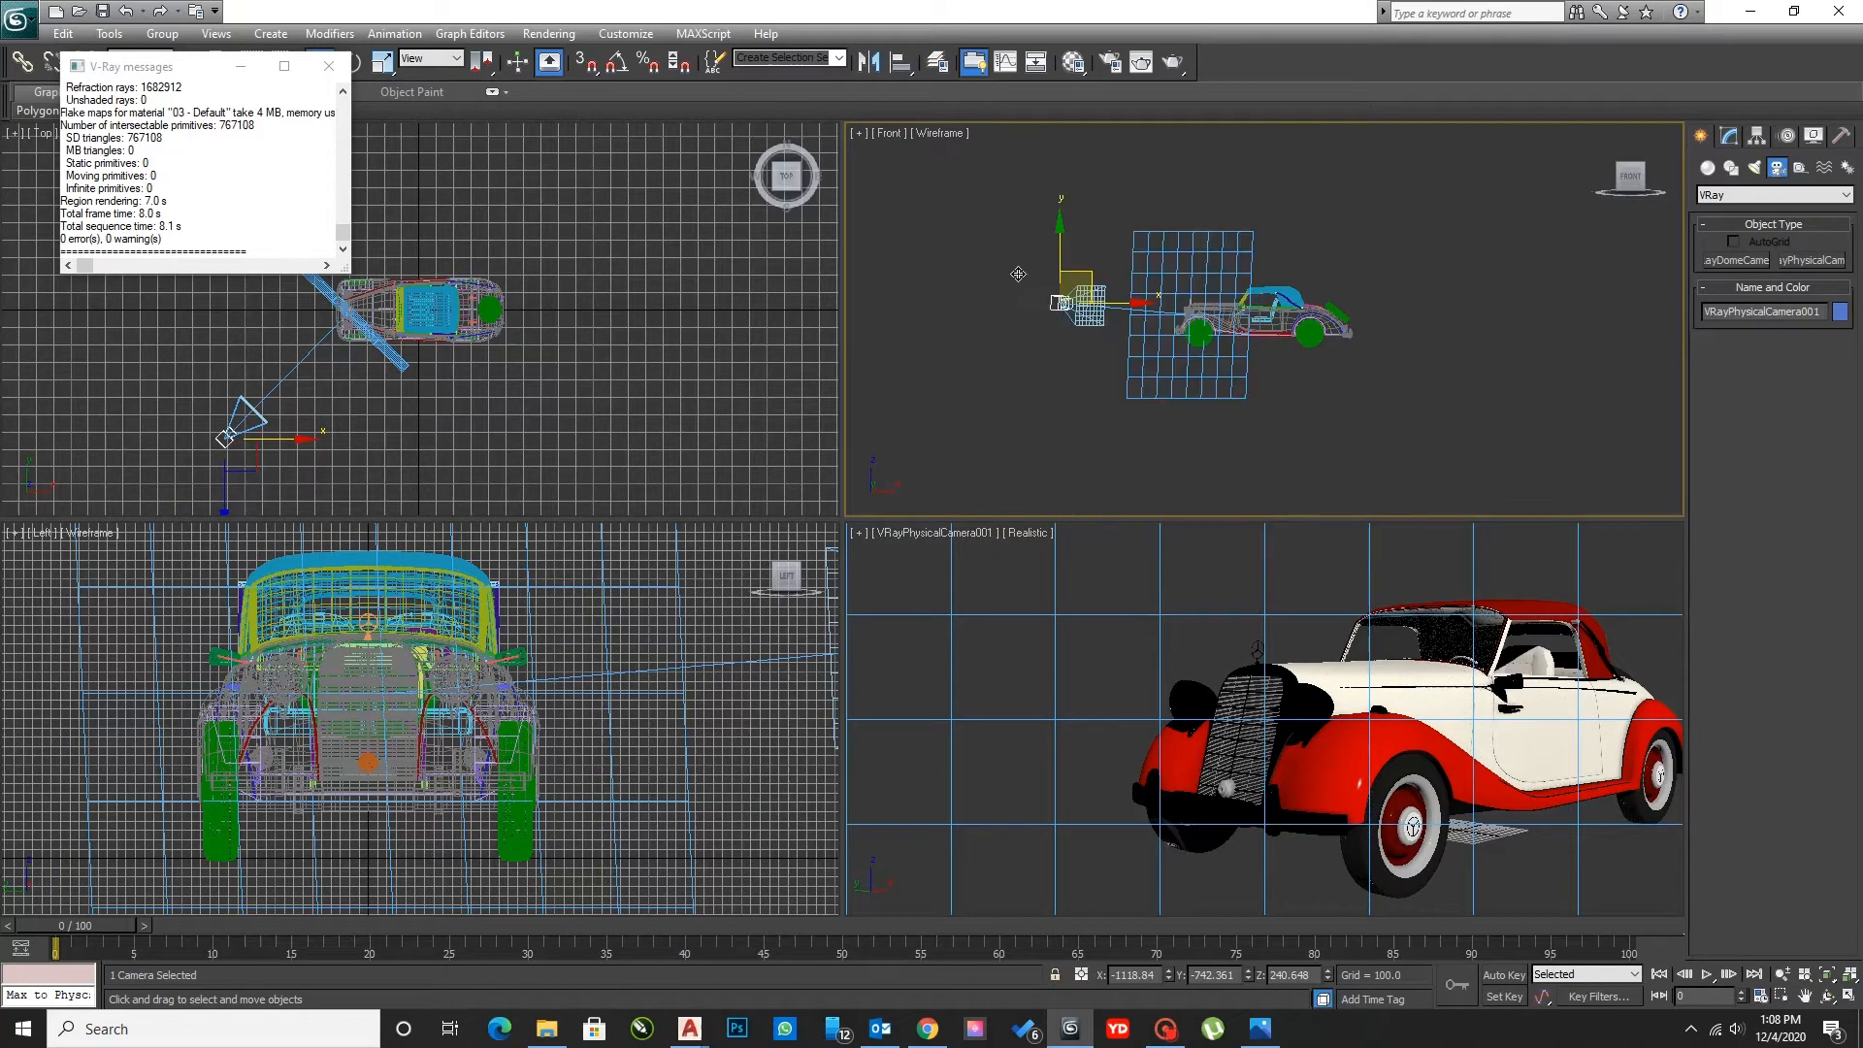
- Shift the camera target toward the car's middle in the Top view and reposition the camera farther to the car's side
right_click(378, 341)
left_click_drag(375, 283, 409, 306)
left_click(225, 440)
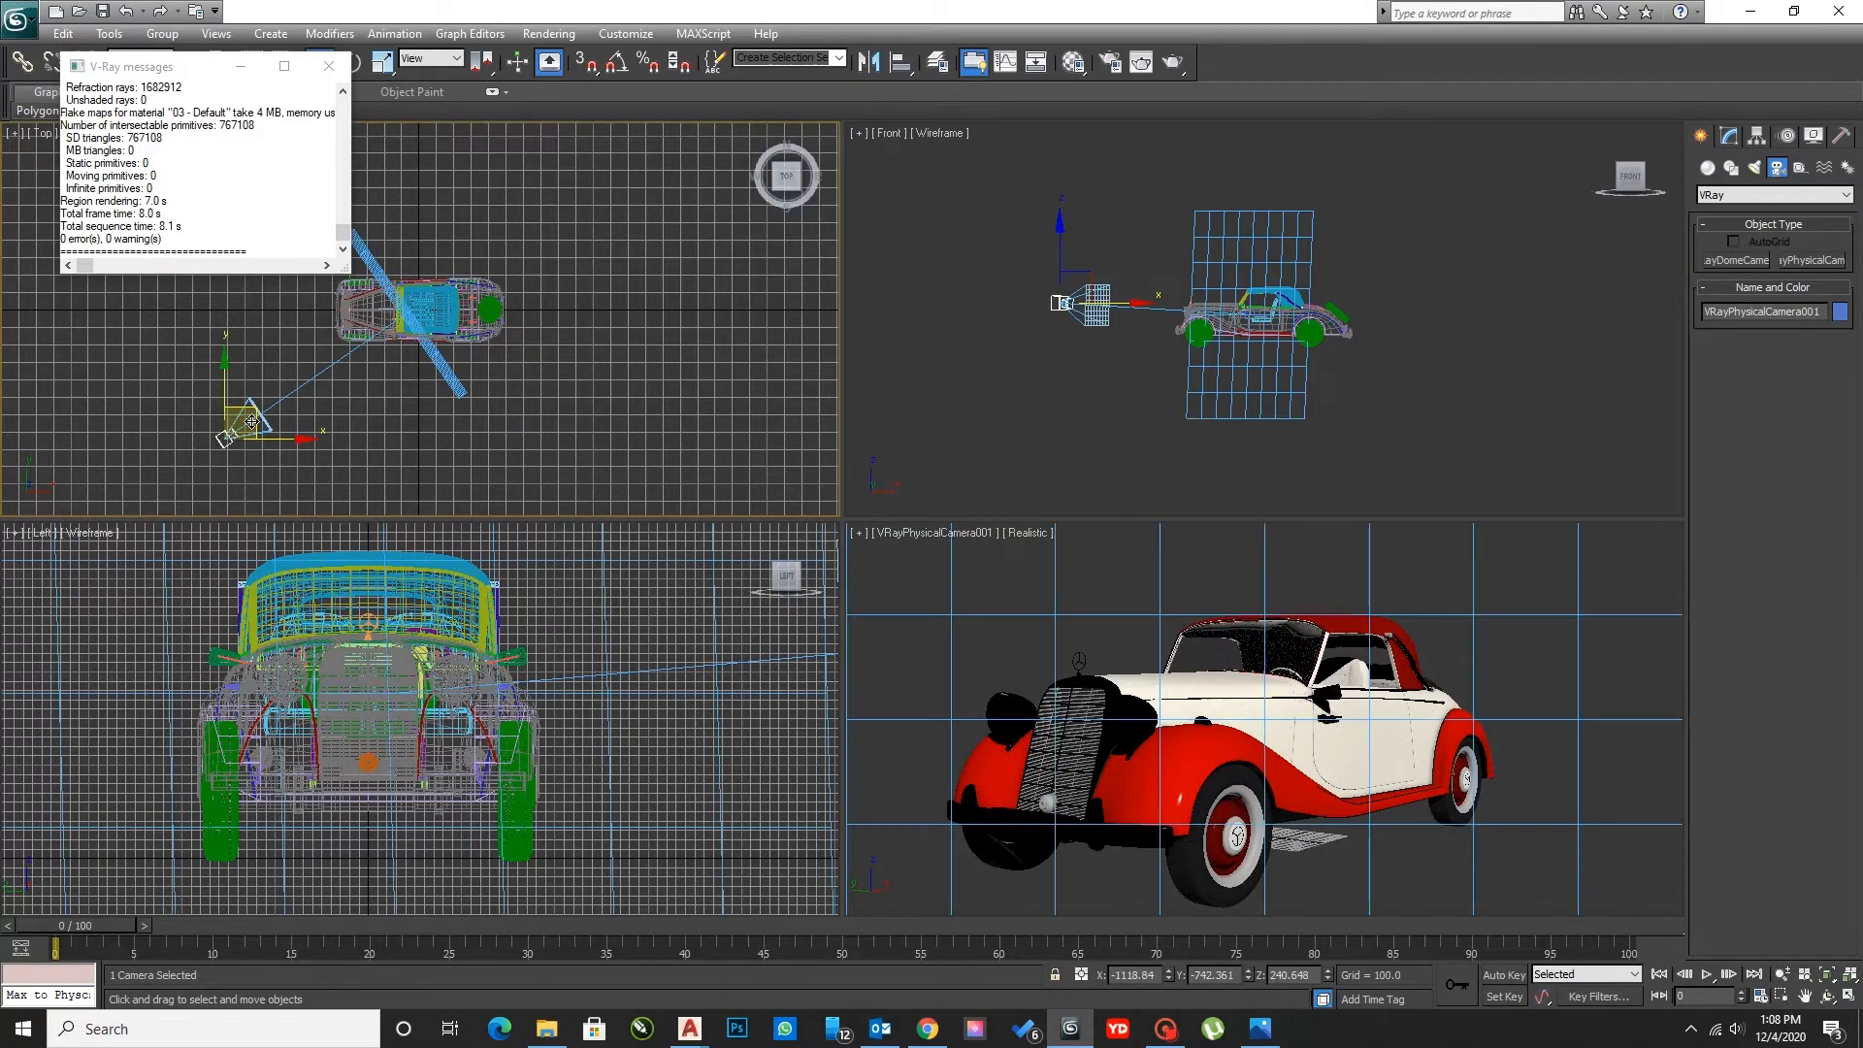
left_click_drag(255, 410, 265, 439)
right_click(237, 467)
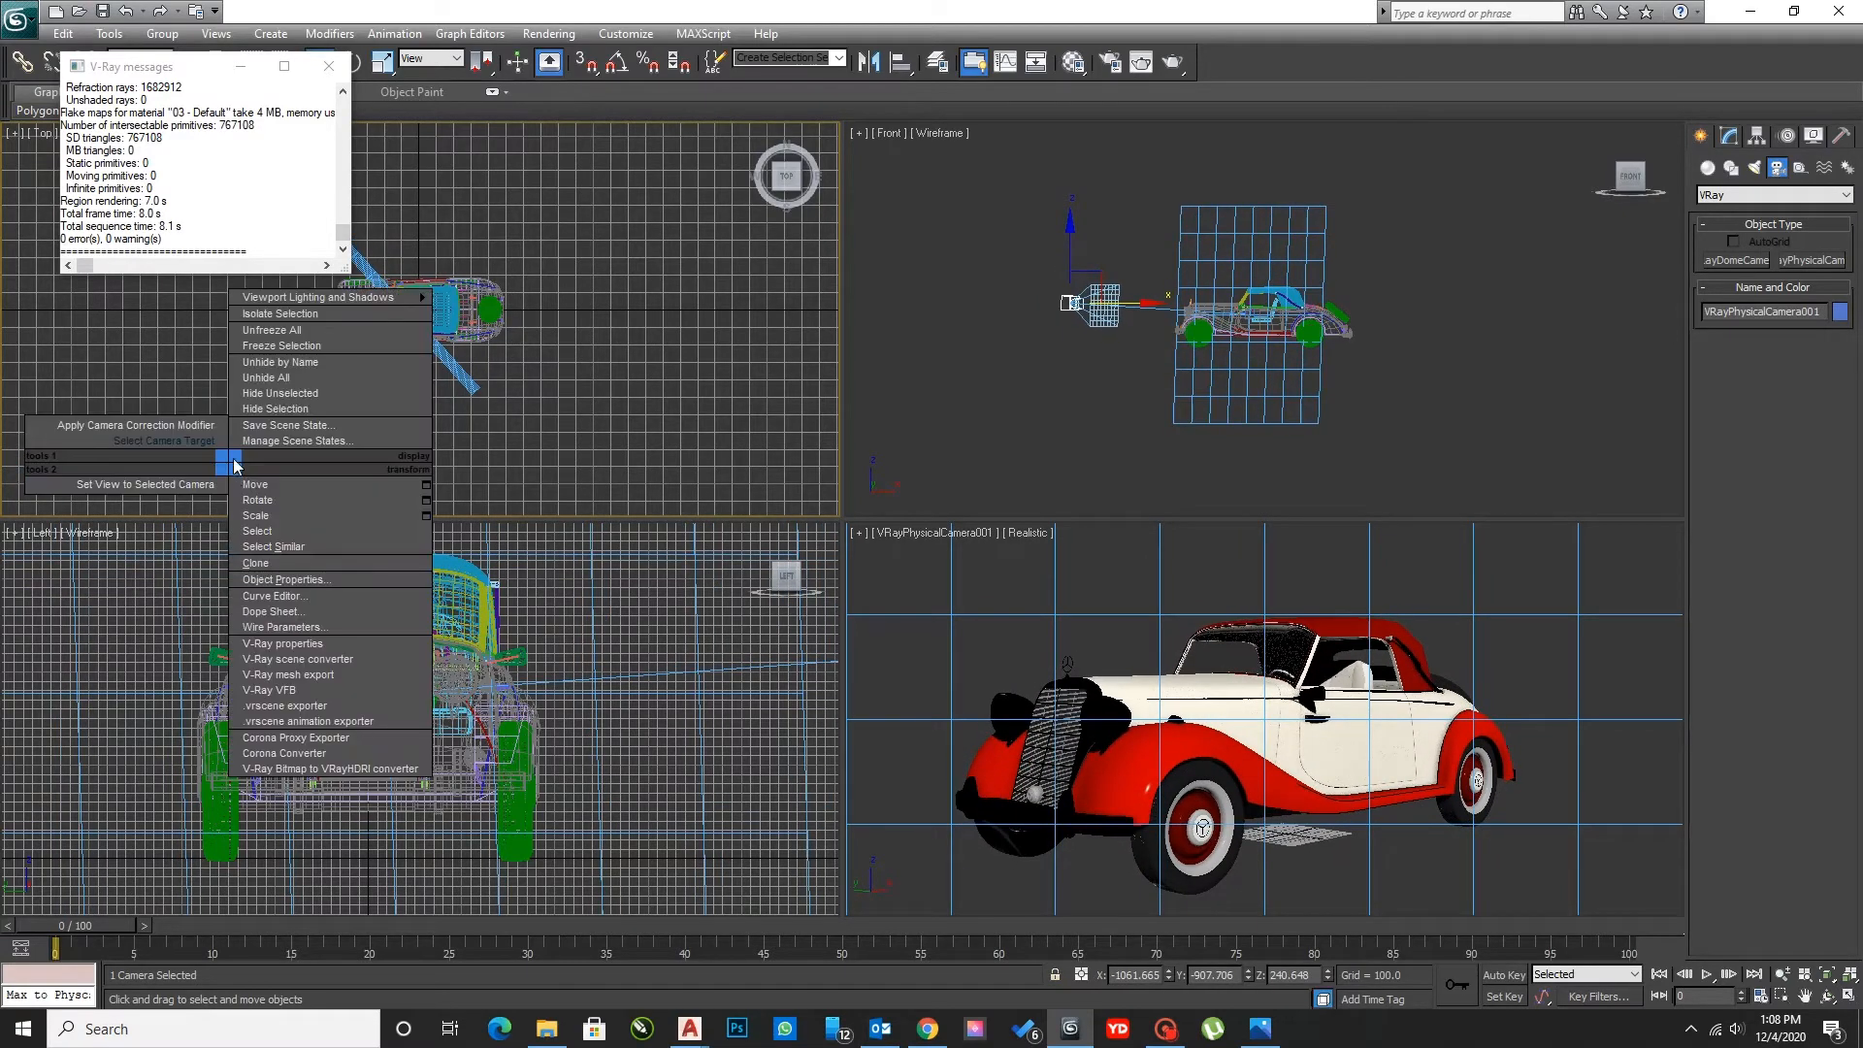
left_click(215, 444)
left_click_drag(444, 278, 432, 269)
- Raise the camera in the Front view to a height of about 445 units so it looks down on the car
left_click(235, 463)
right_click(1113, 405)
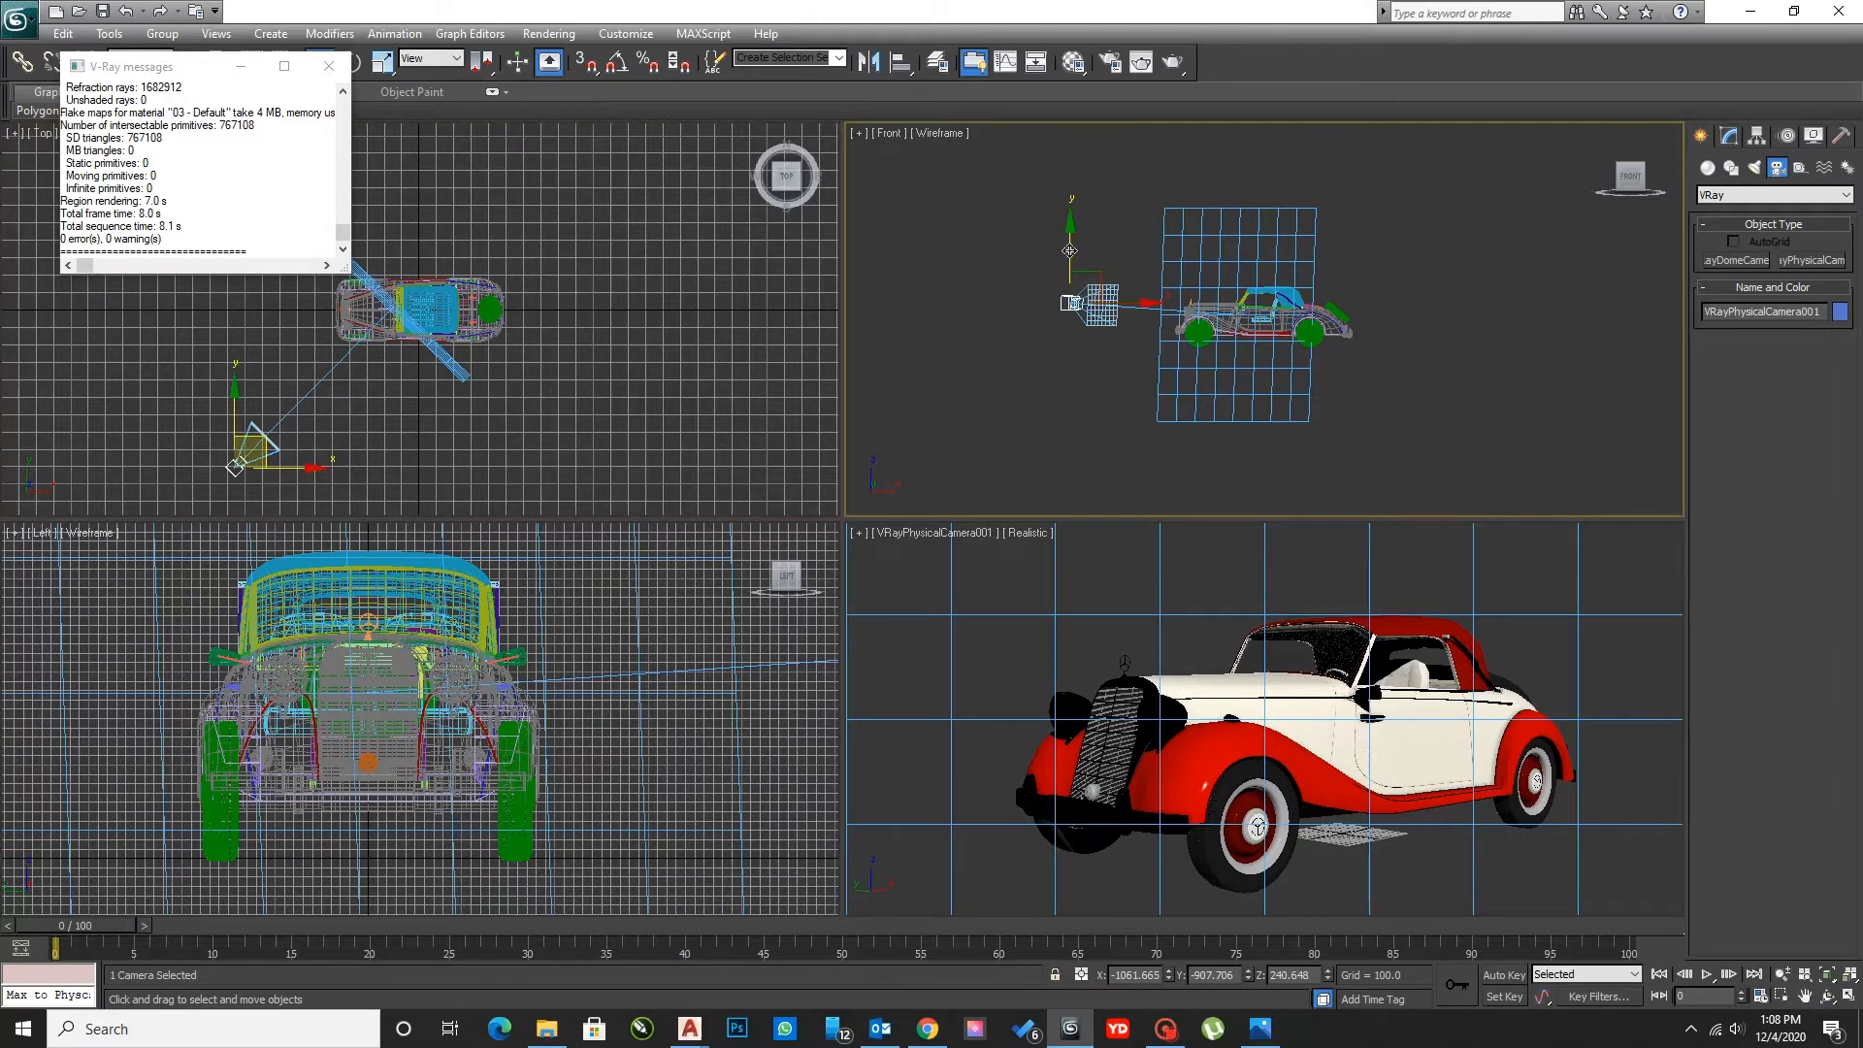
left_click_drag(1070, 250, 1074, 213)
- Select the camera target, adjust its position inside the car in the Top view, and lower it to about 139 units
left_click(241, 462)
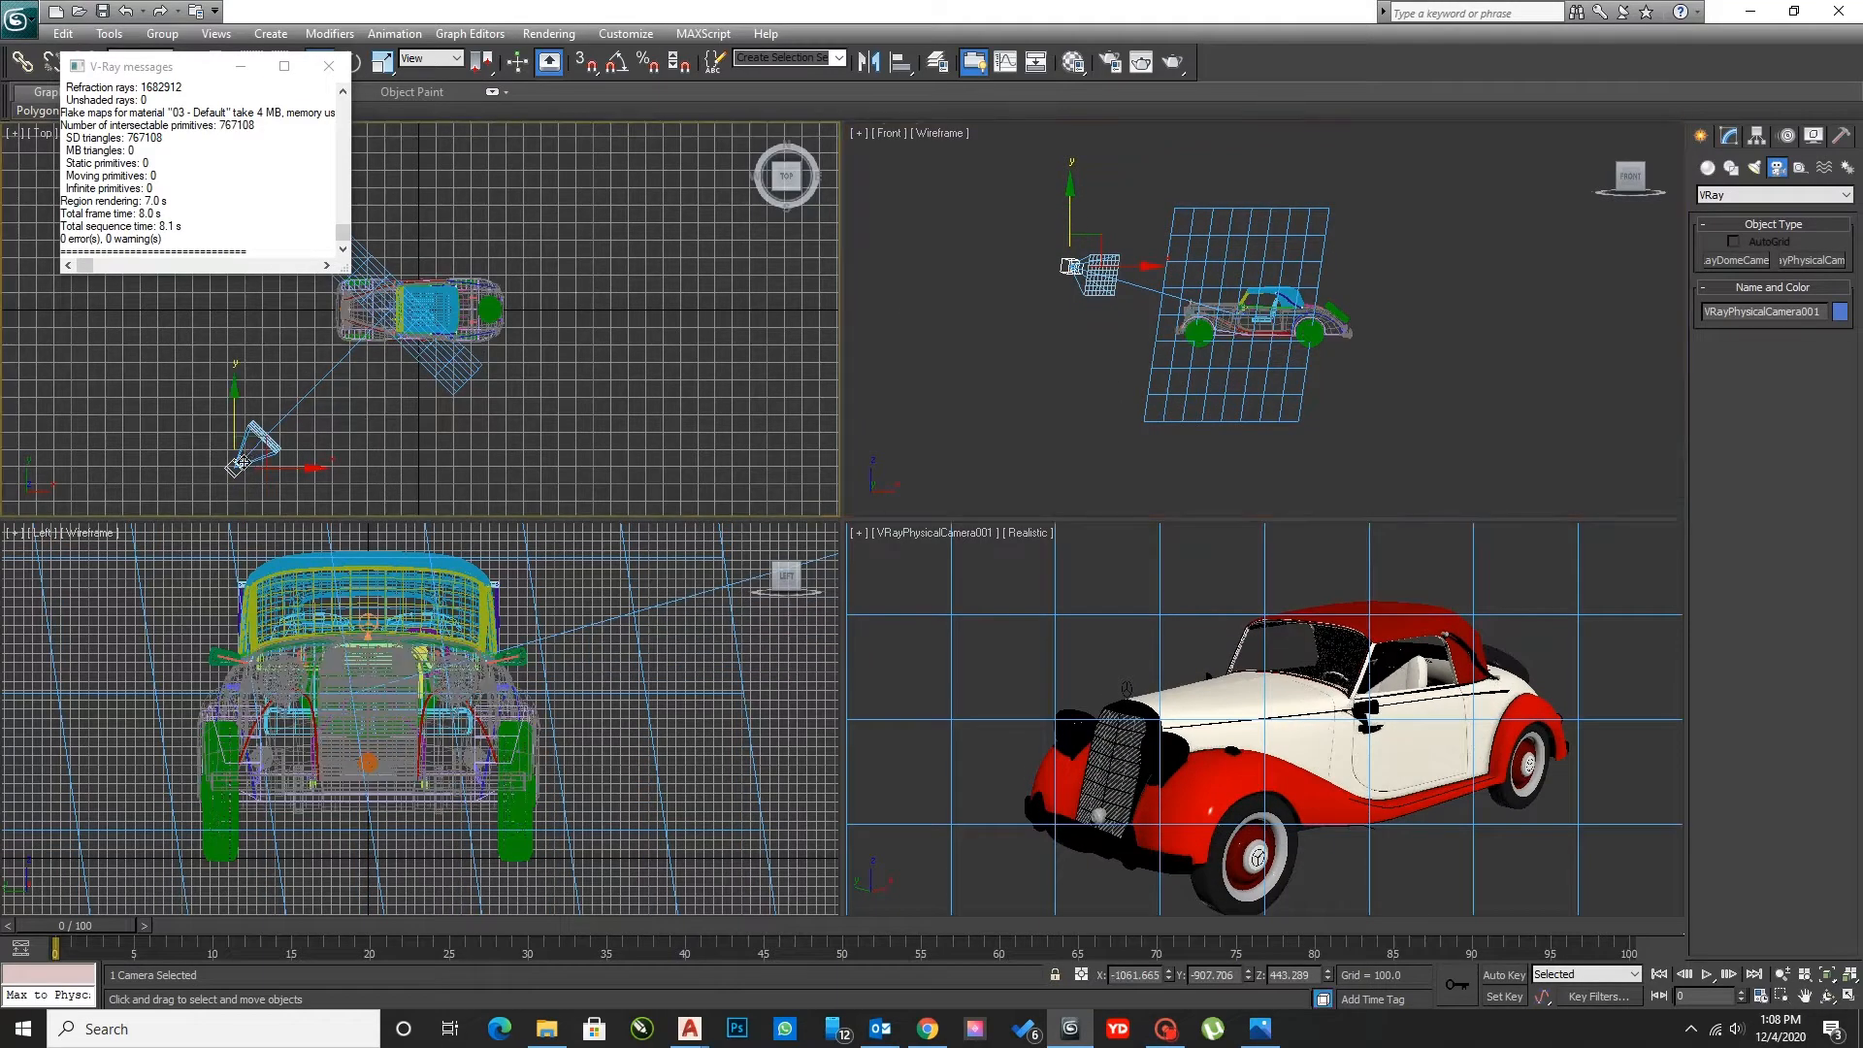
right_click(229, 457)
left_click(199, 448)
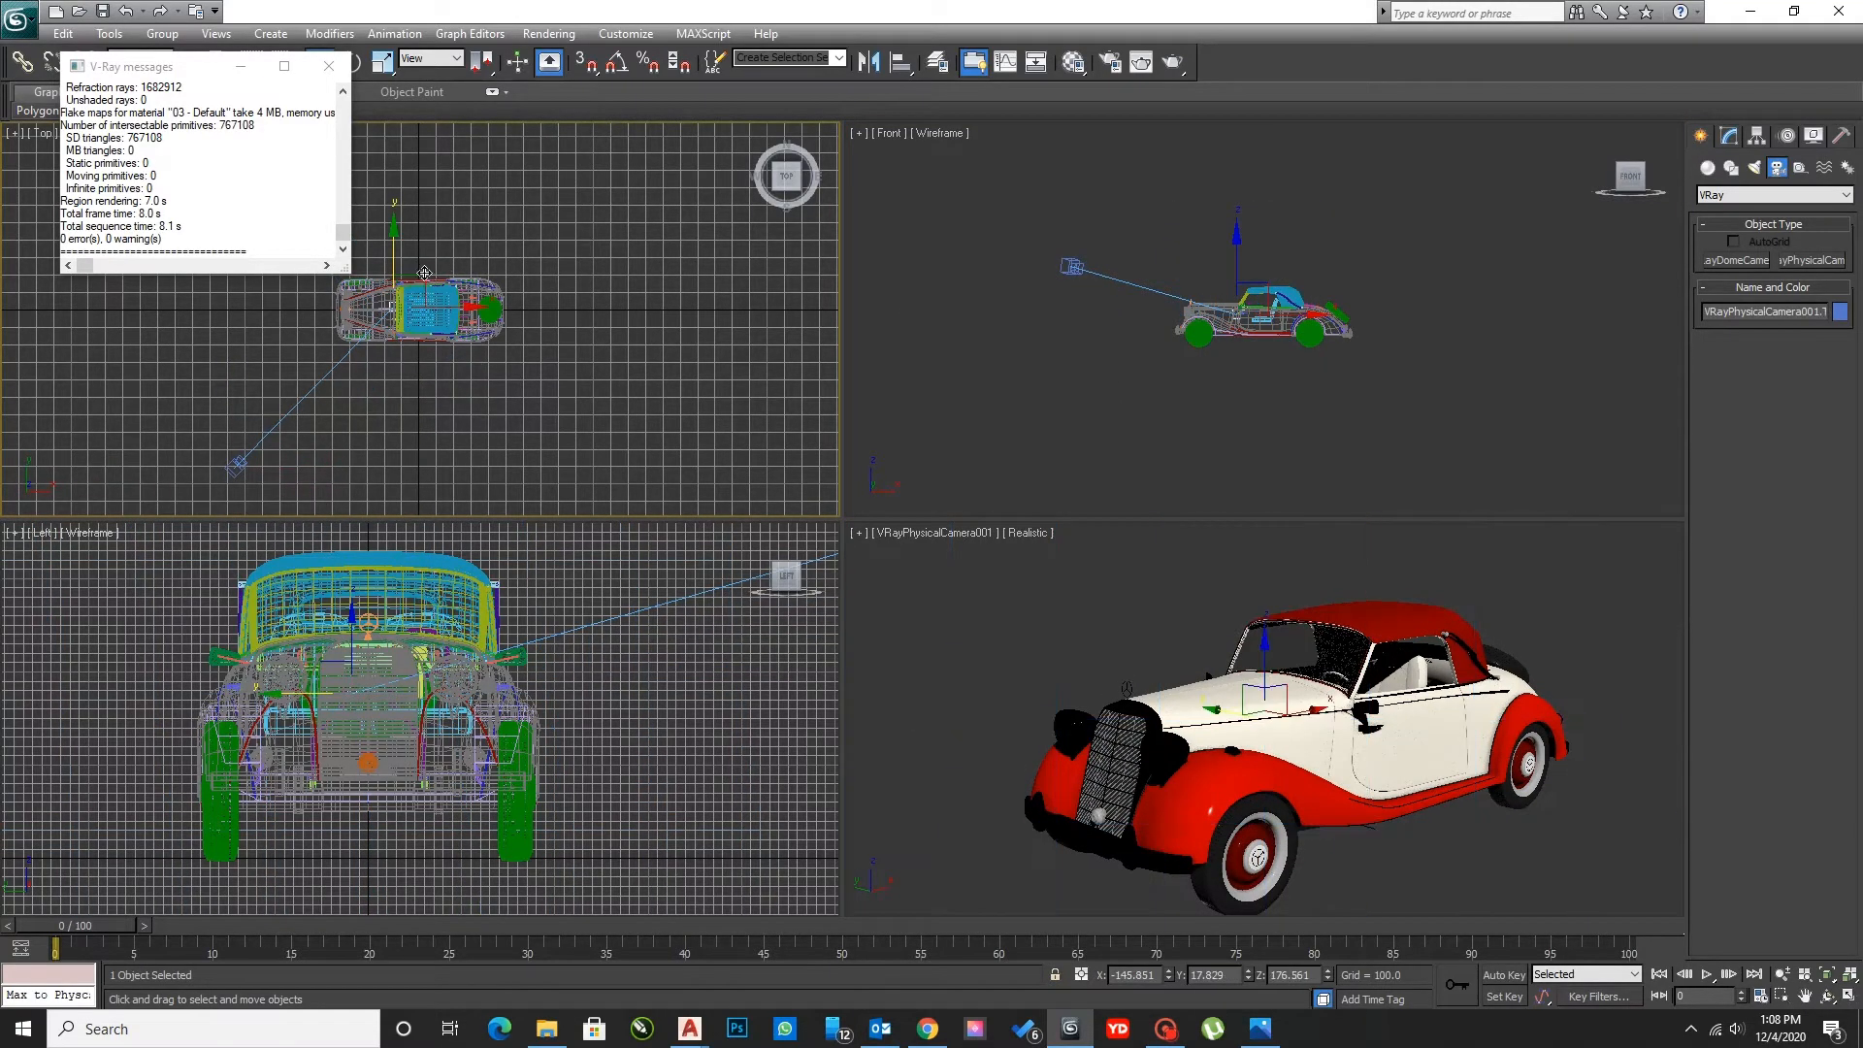
left_click_drag(421, 276, 425, 282)
left_click(1284, 292)
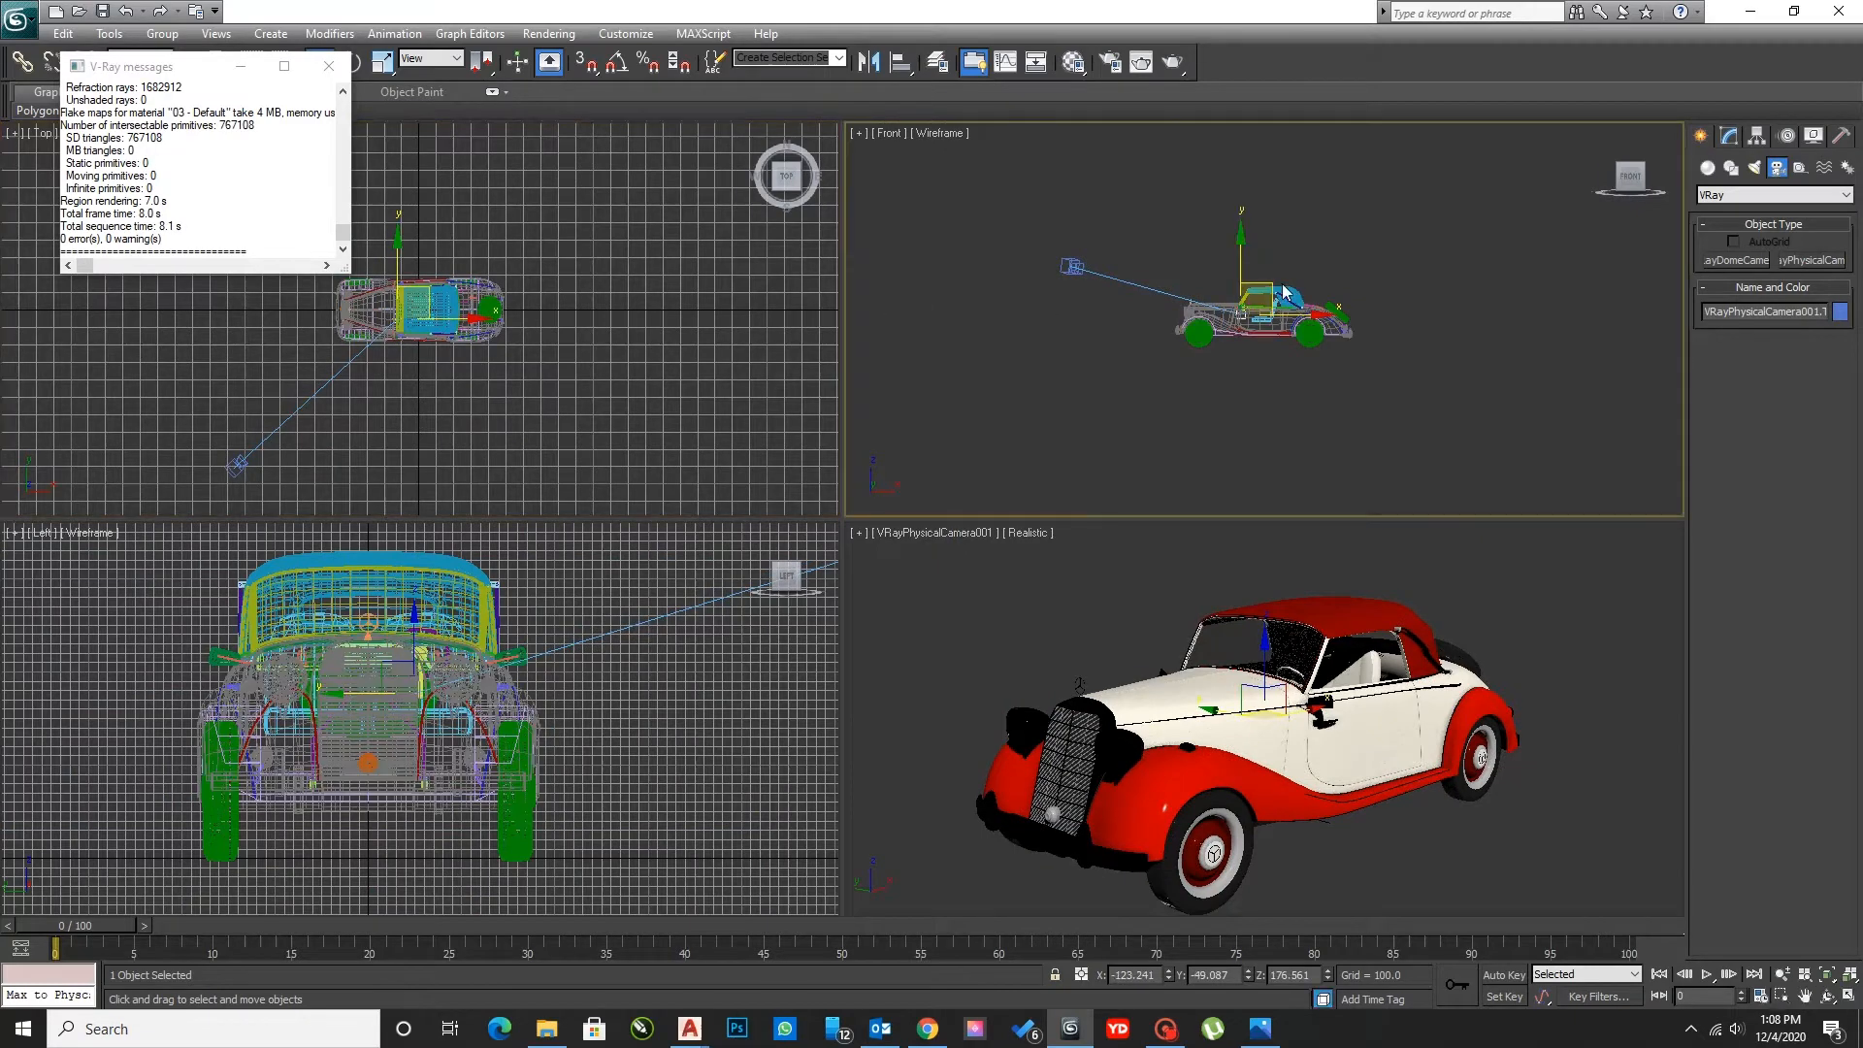
left_click_drag(1244, 270, 1244, 276)
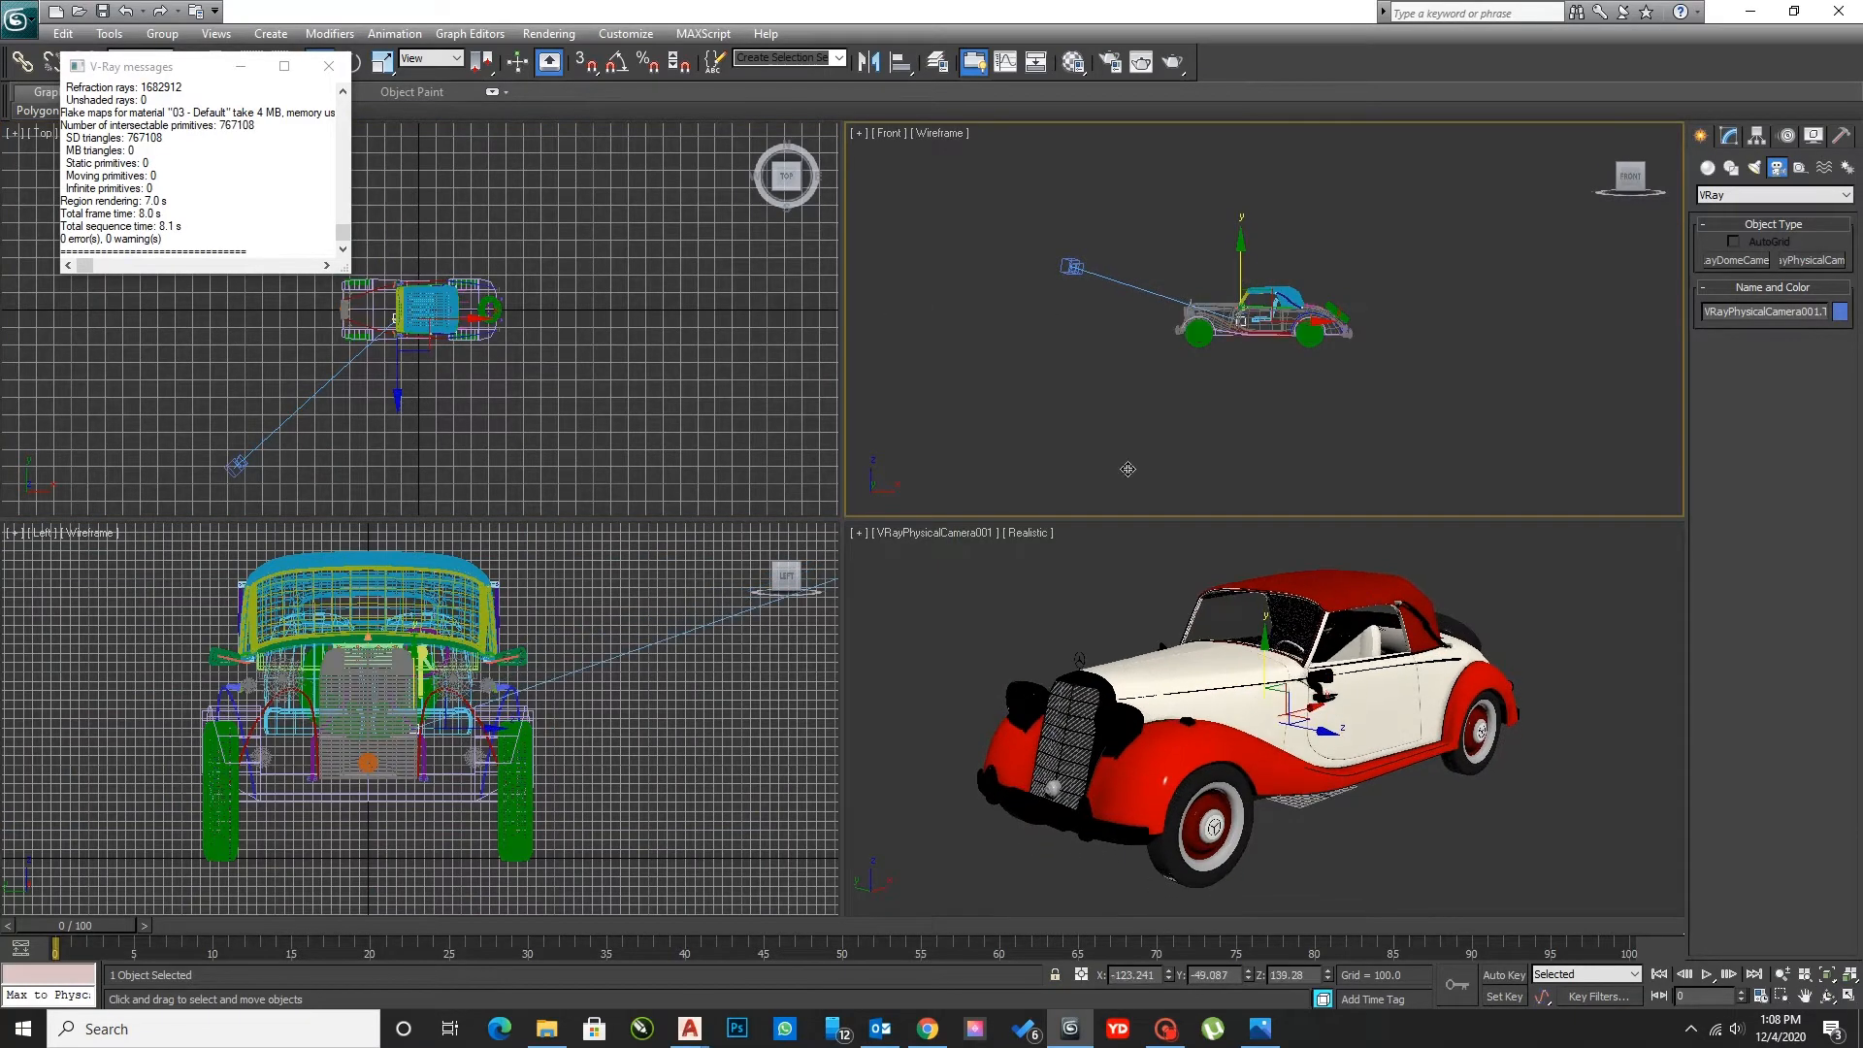
- Show safe frames in the camera viewport and test-render the car through VRayPhysicalCamera001
left_click(947, 535)
left_click(943, 534)
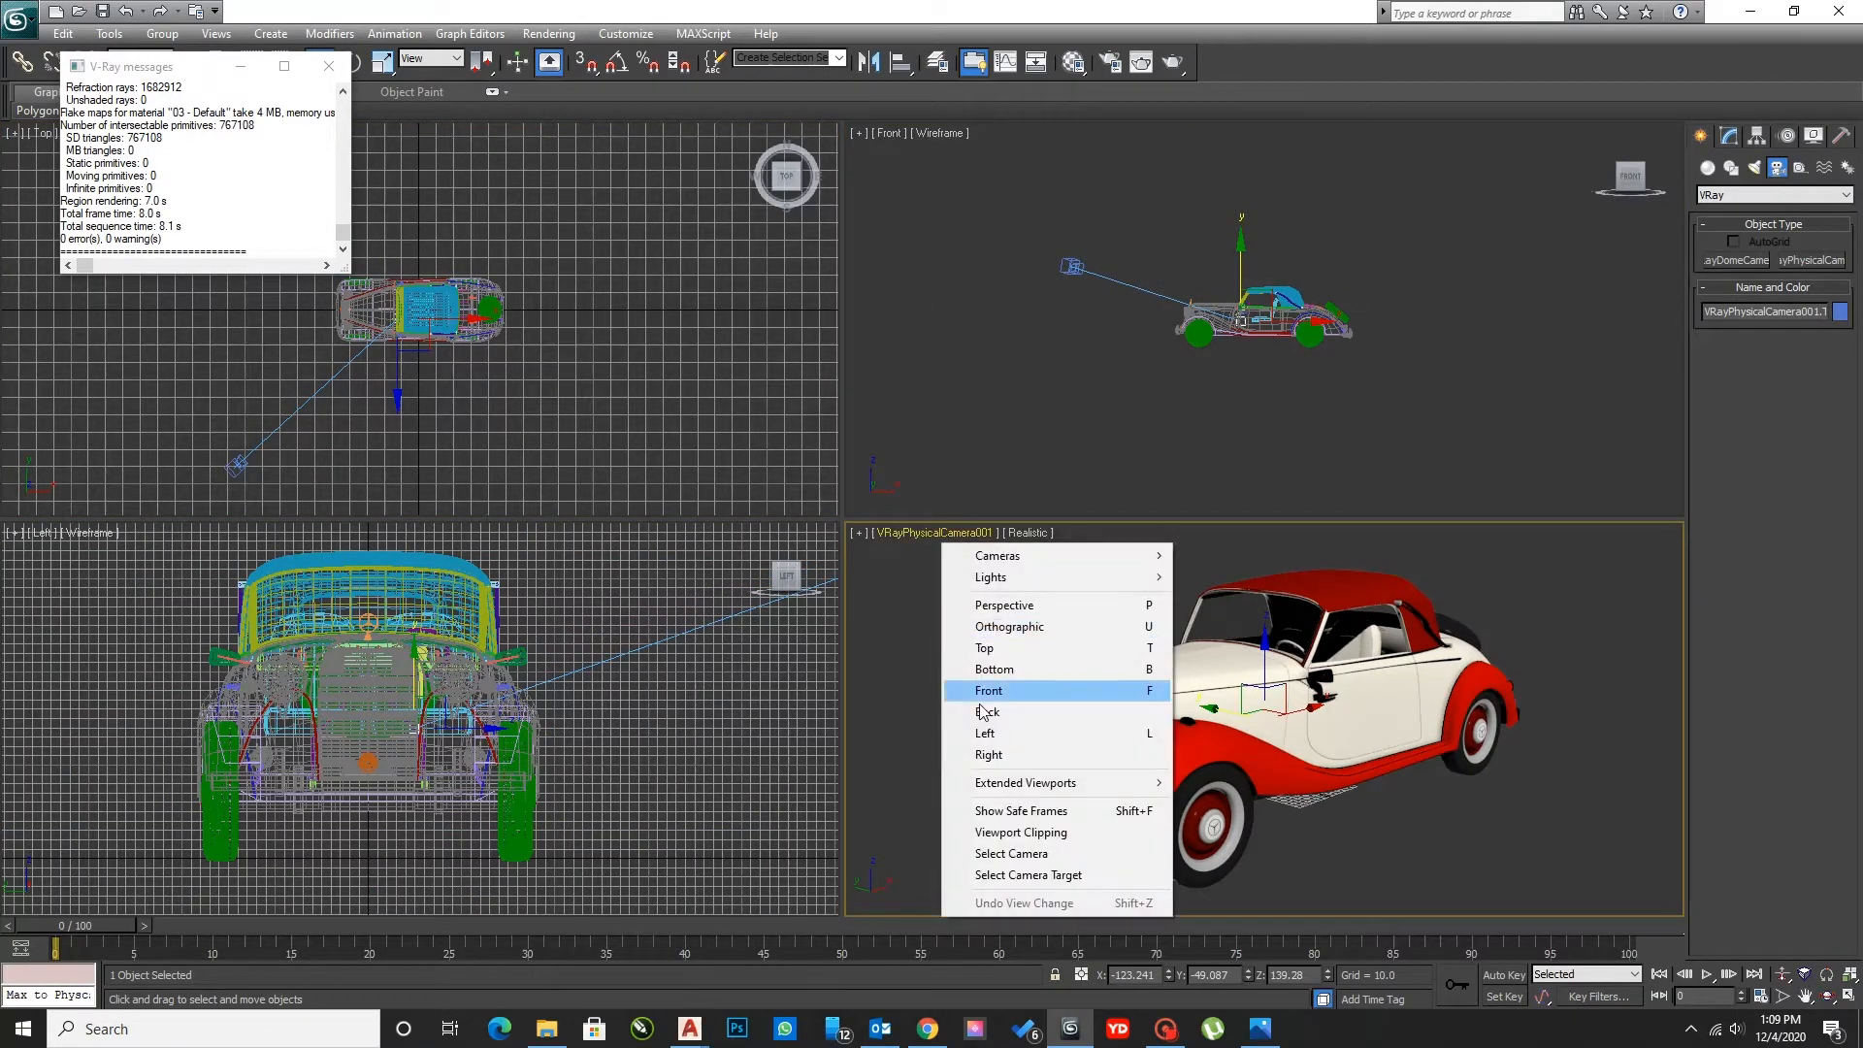
left_click(1029, 848)
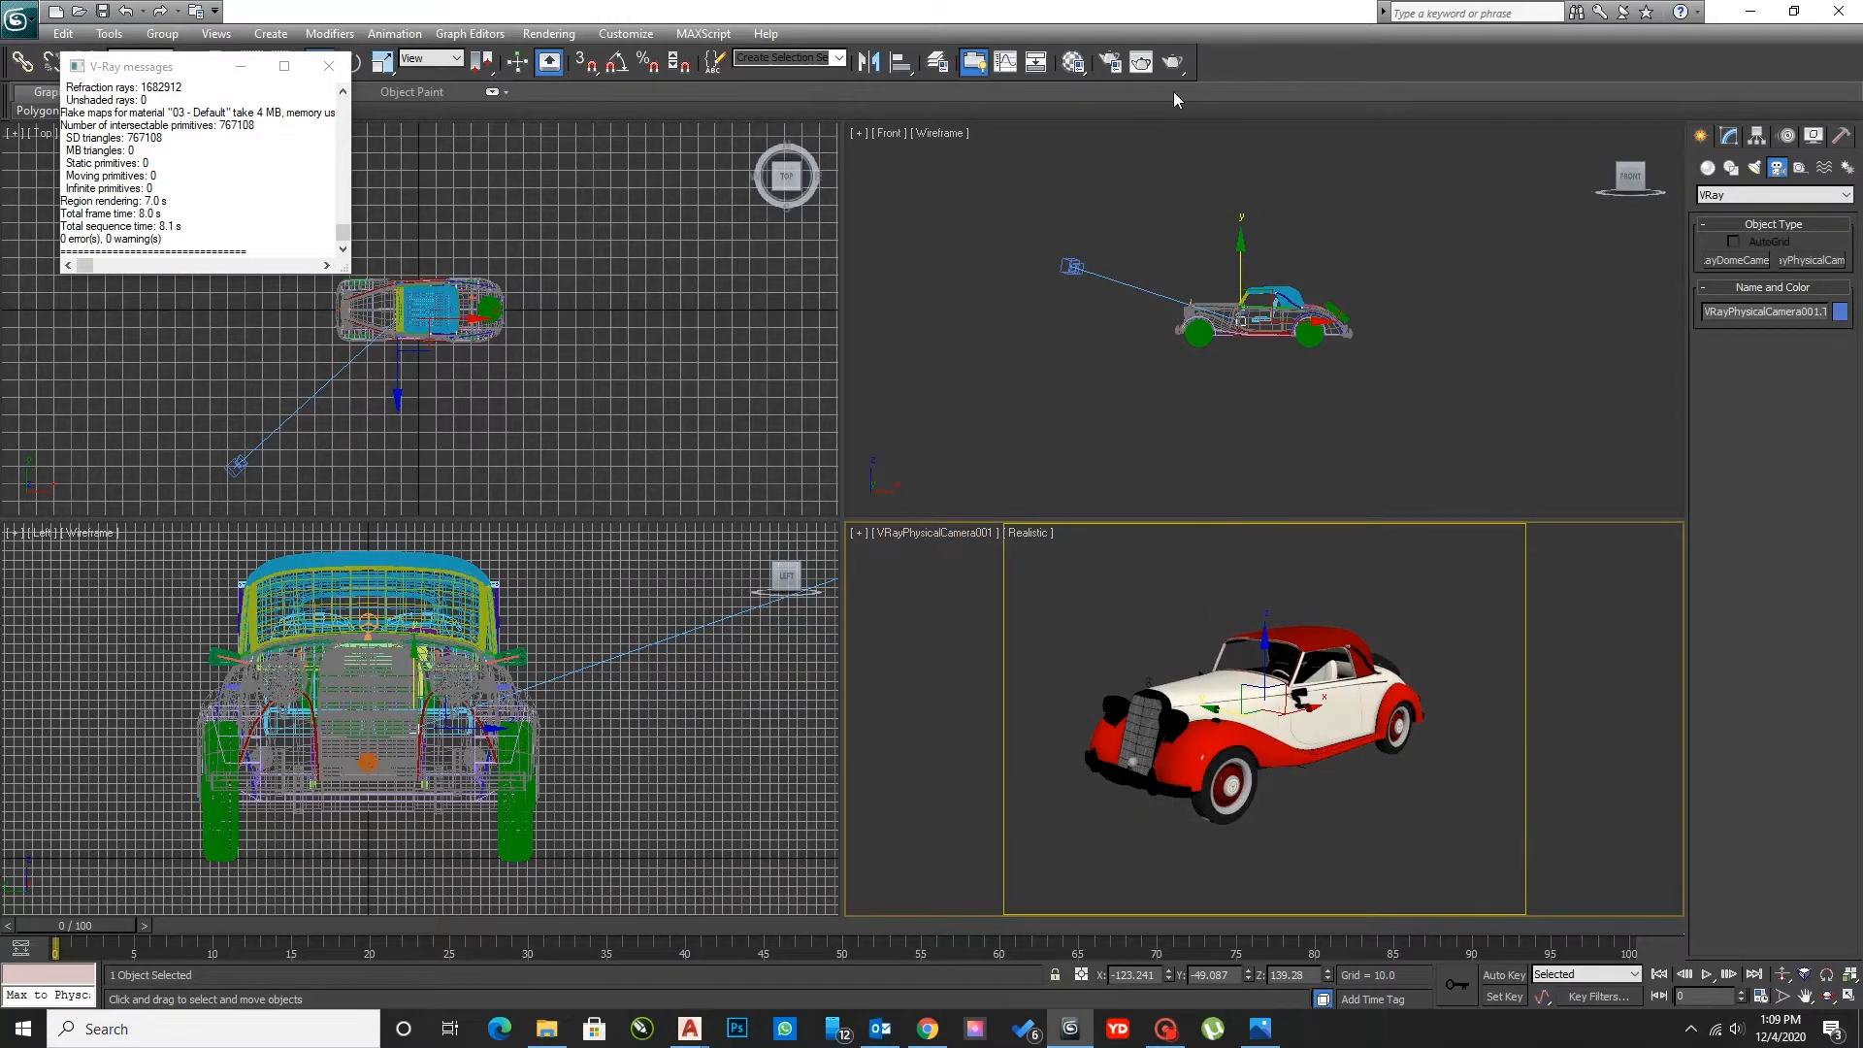
left_click(1174, 64)
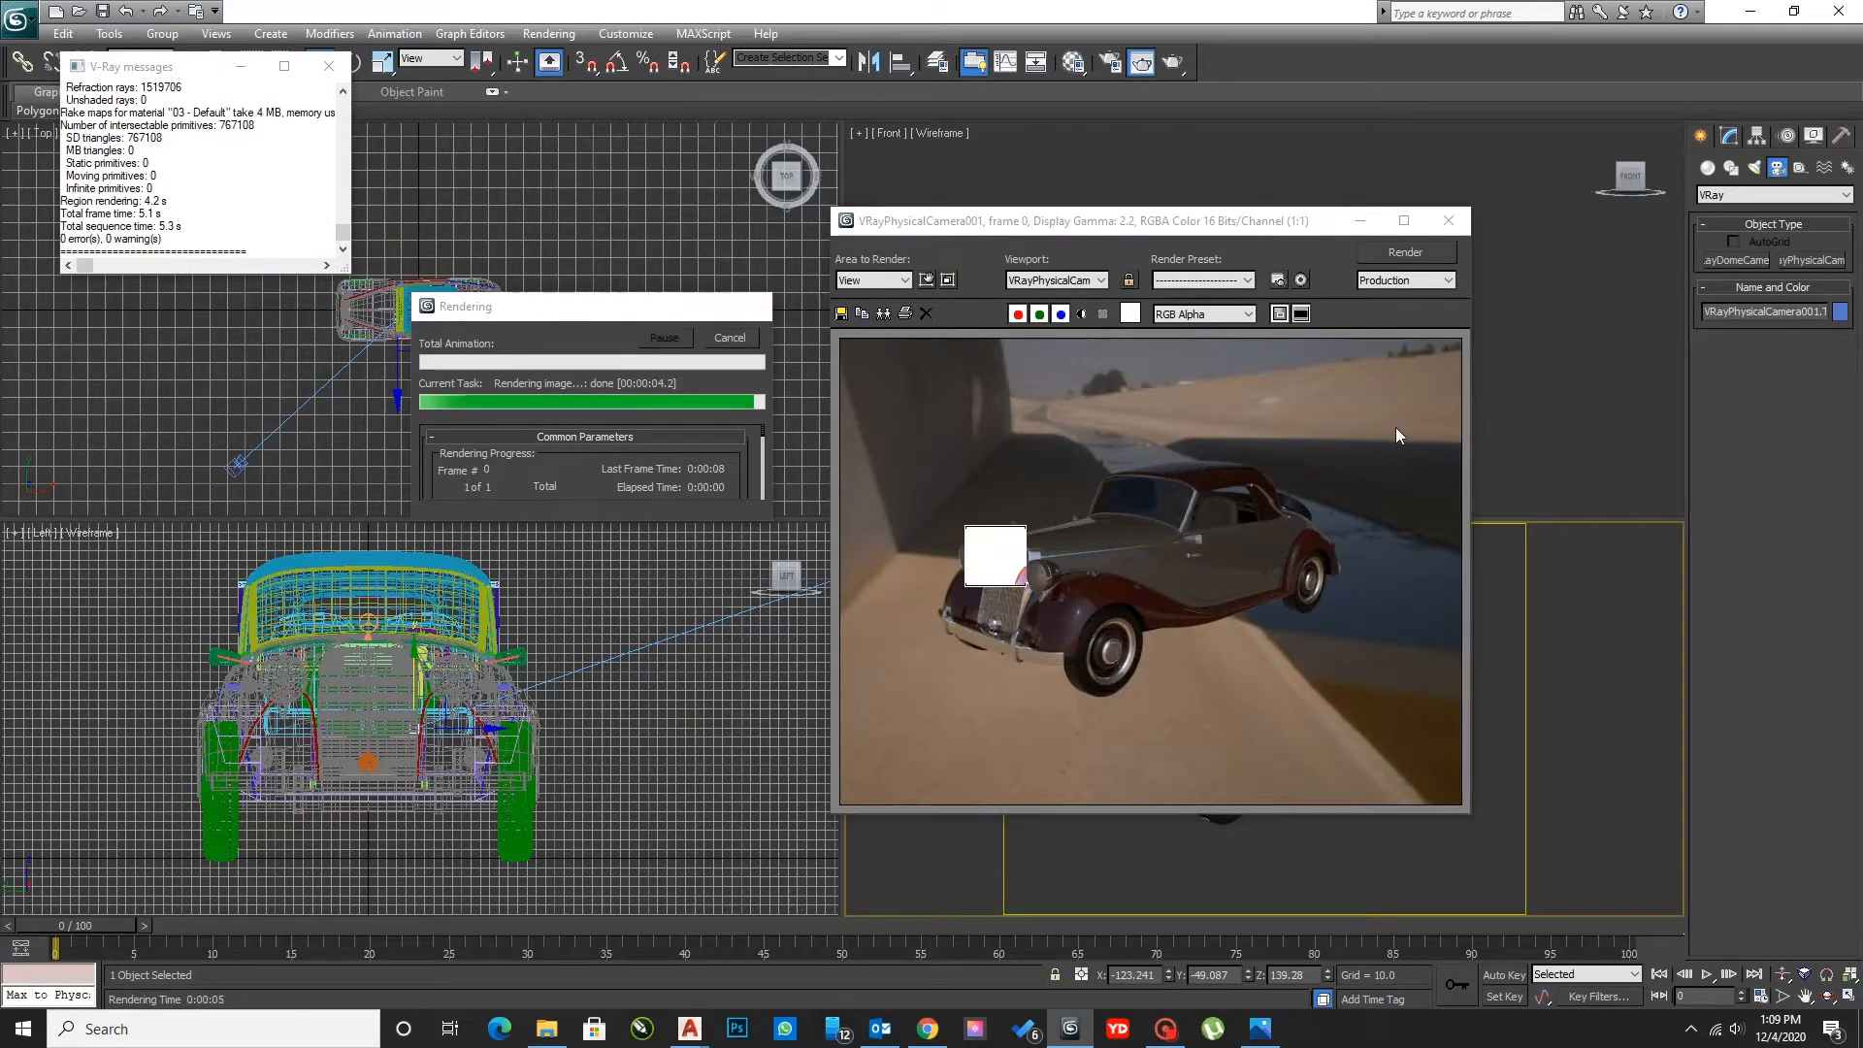
left_click(1448, 222)
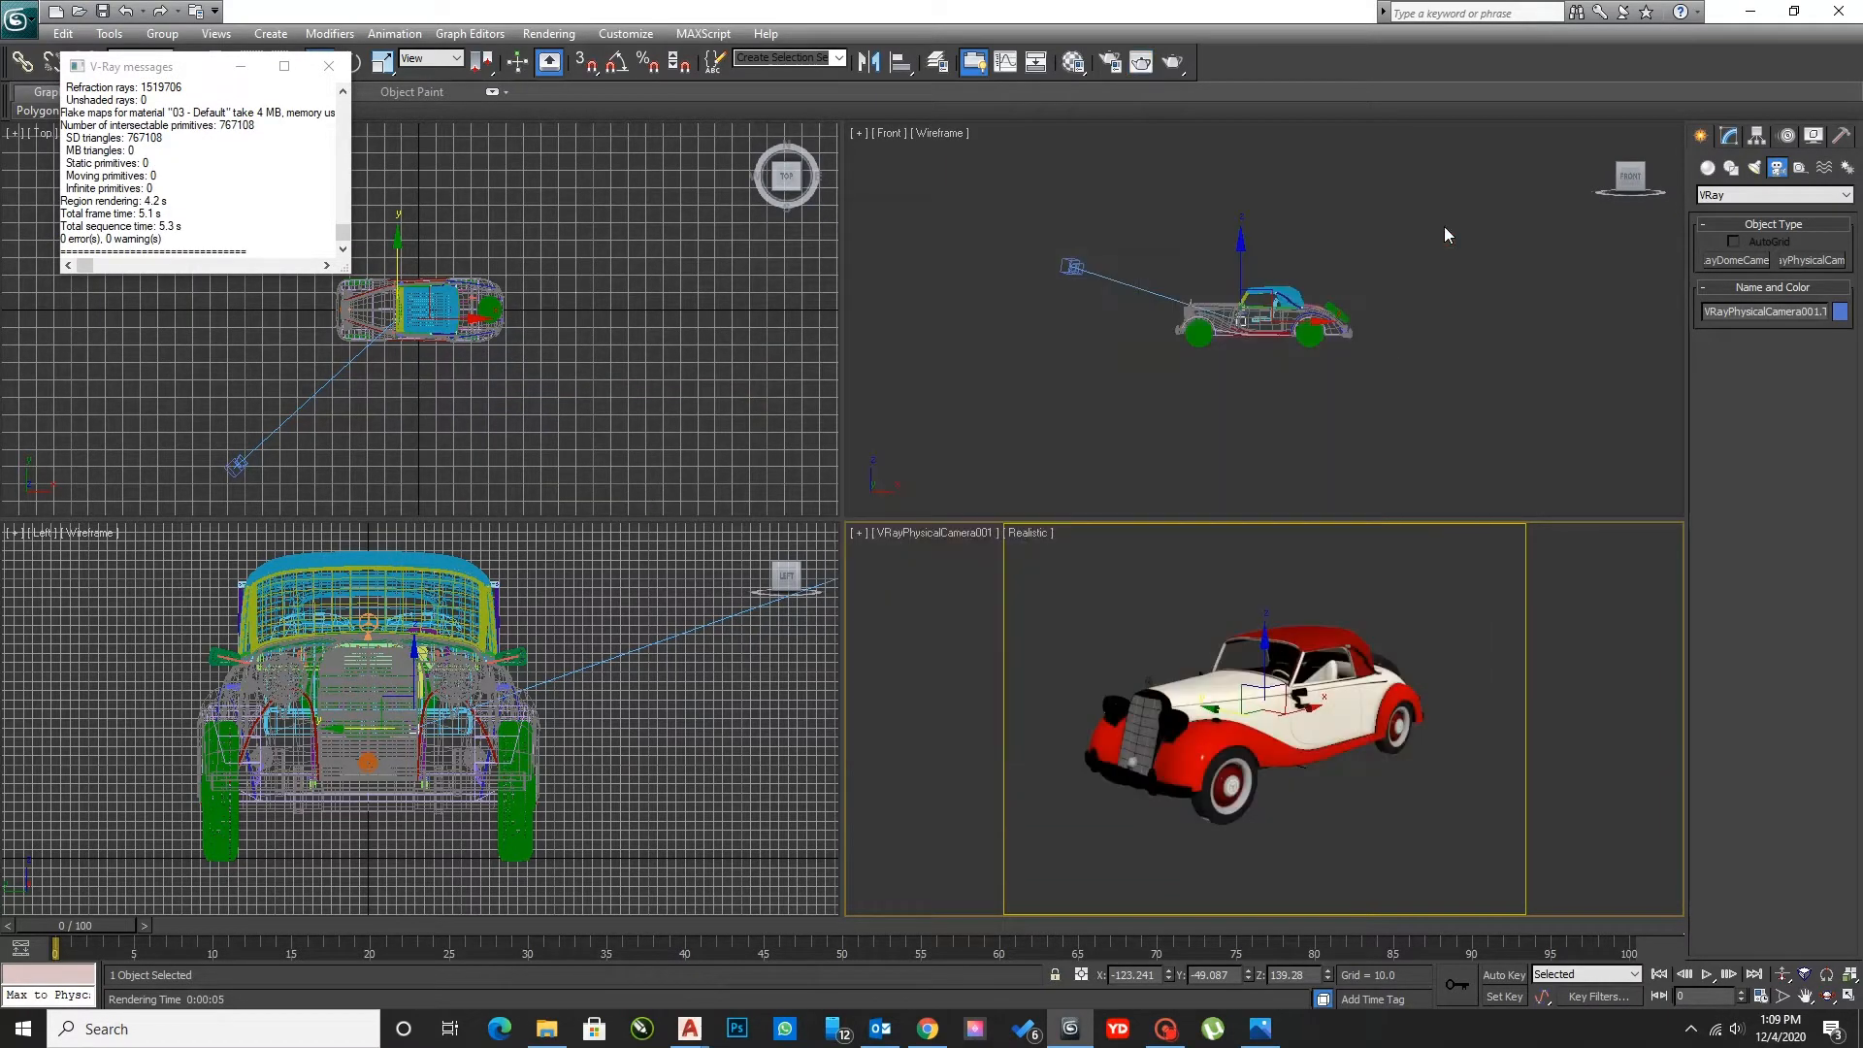
- Try displaying the viewport background in the camera viewport
left_click(980, 534)
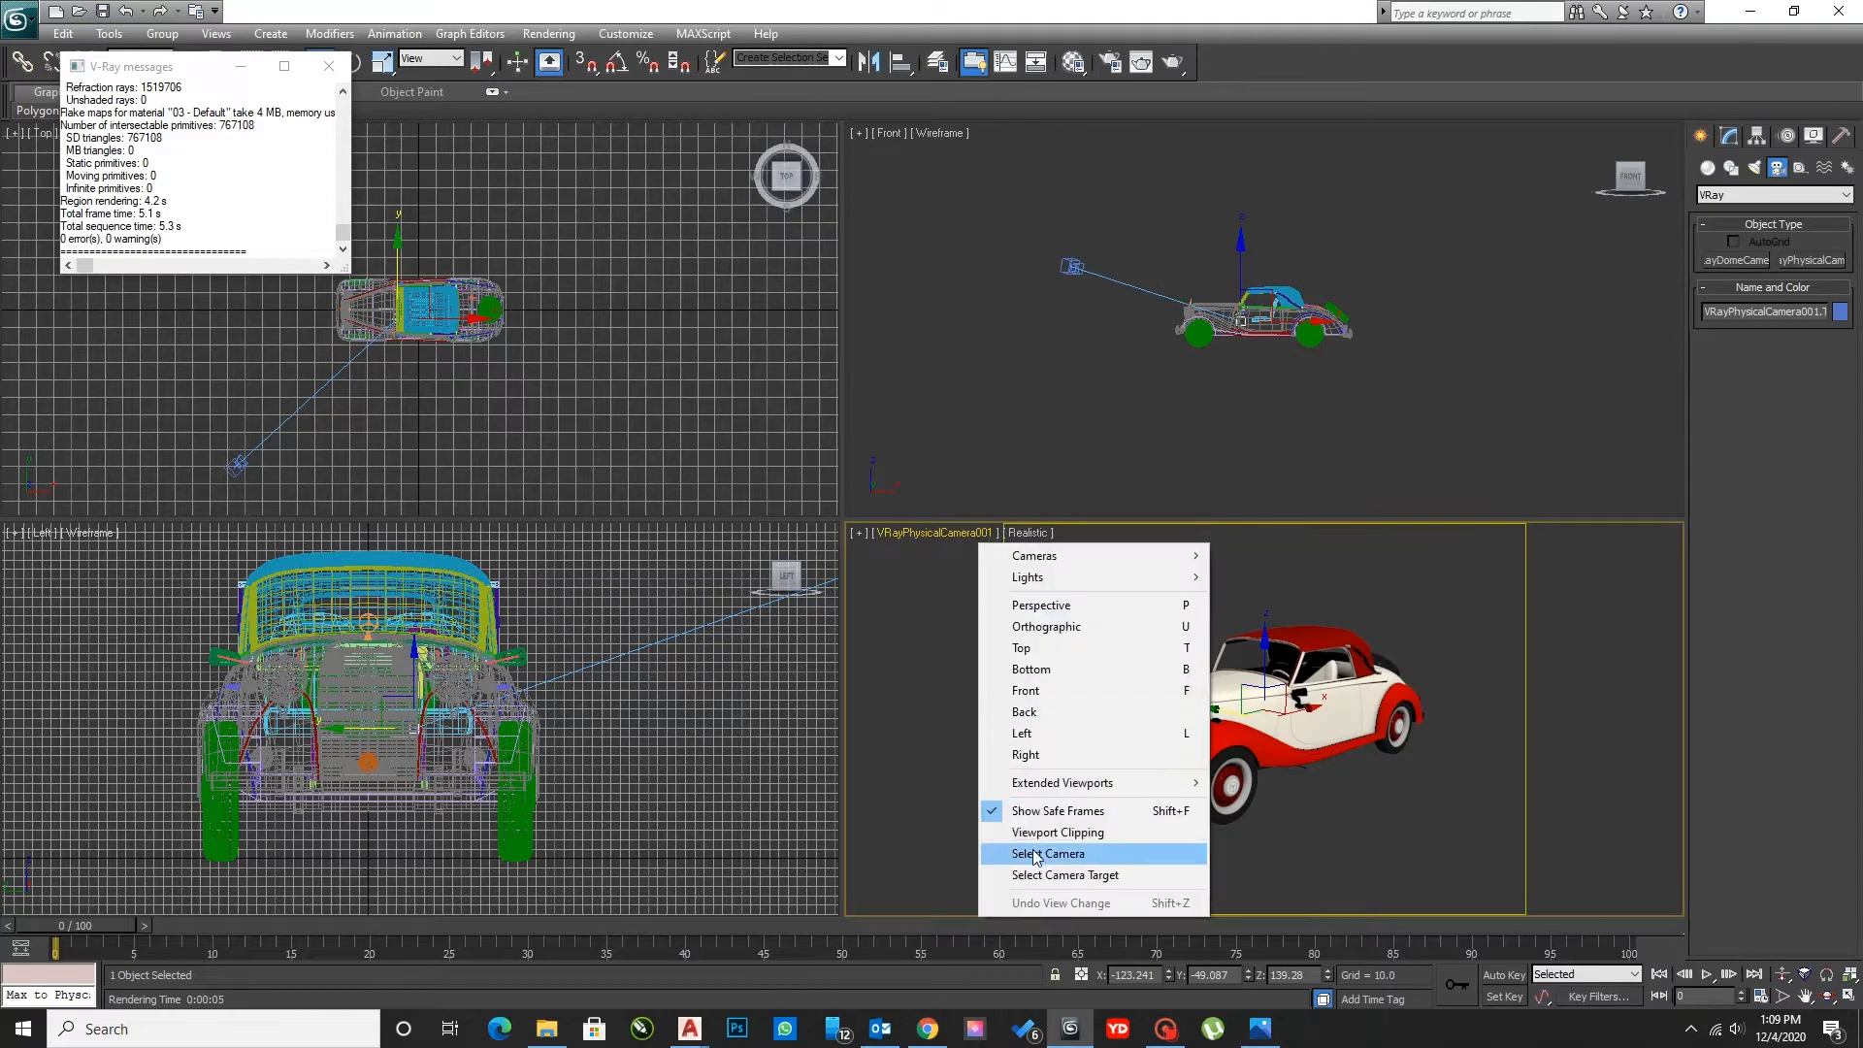
left_click(1031, 532)
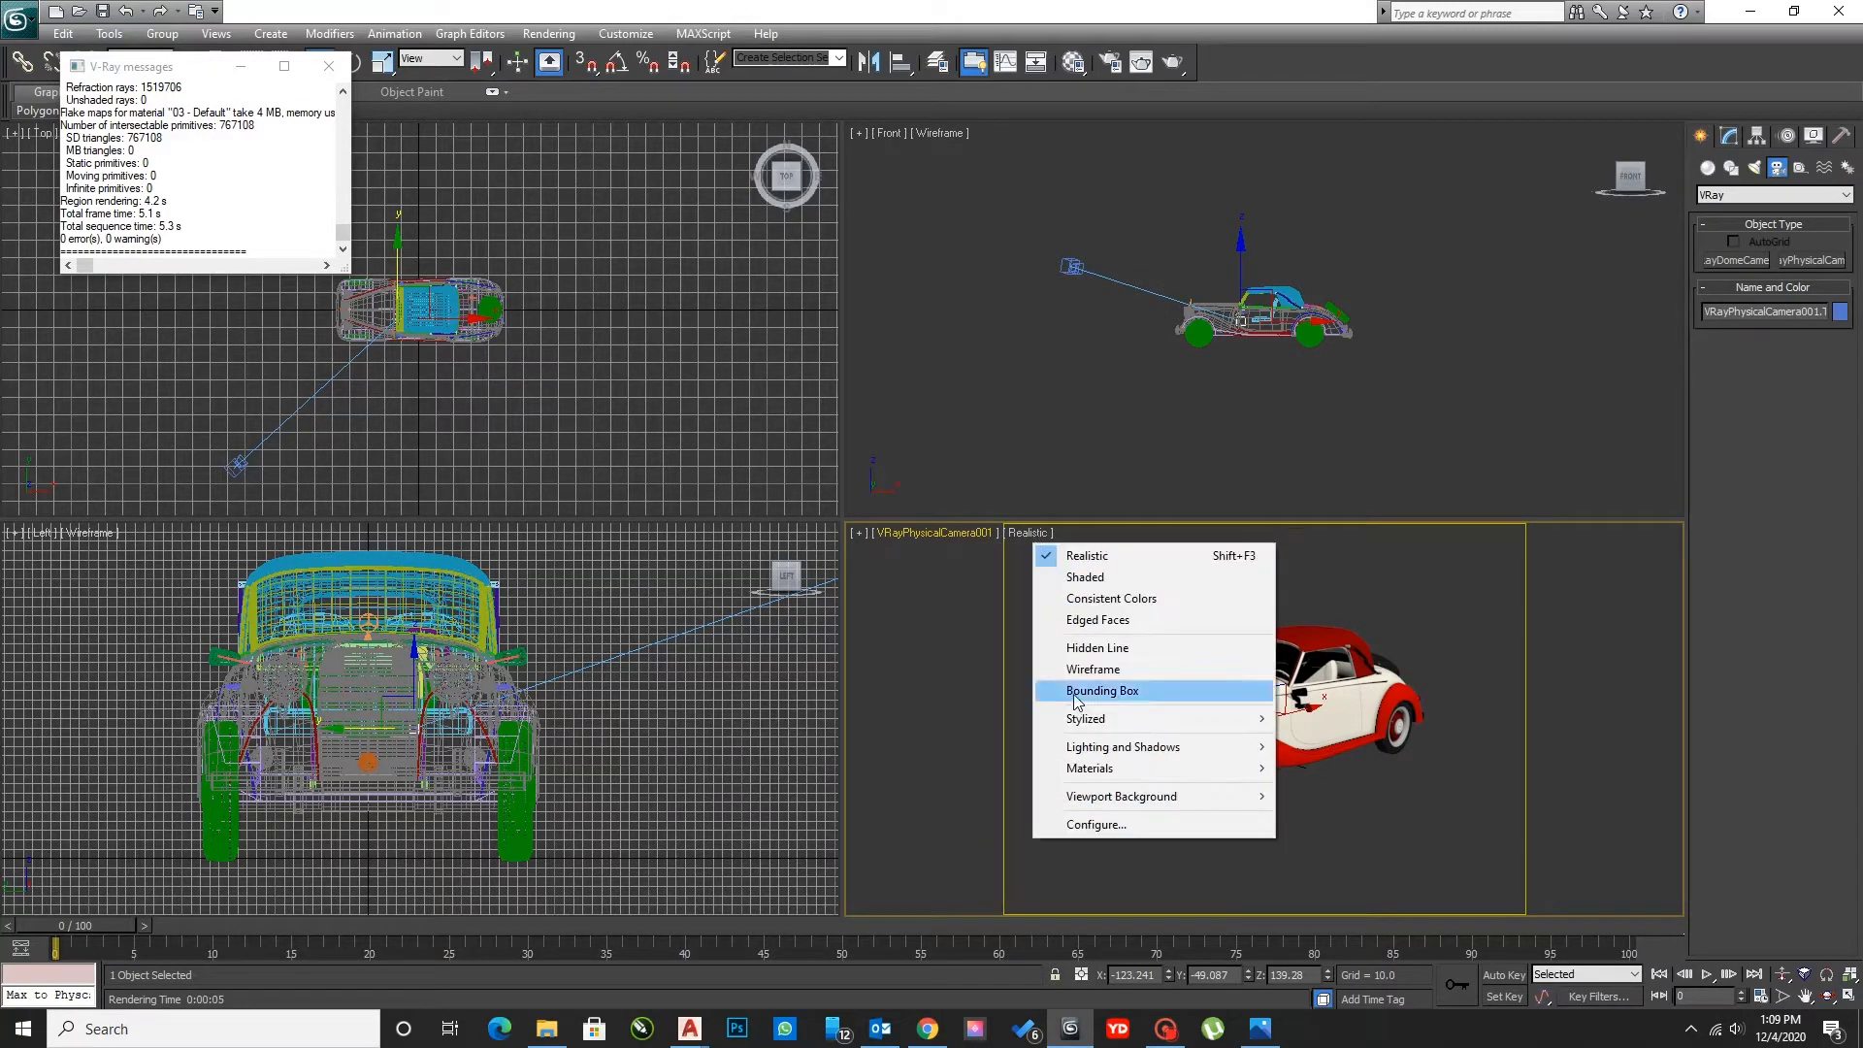
mouse_move(1106, 801)
left_click(1321, 798)
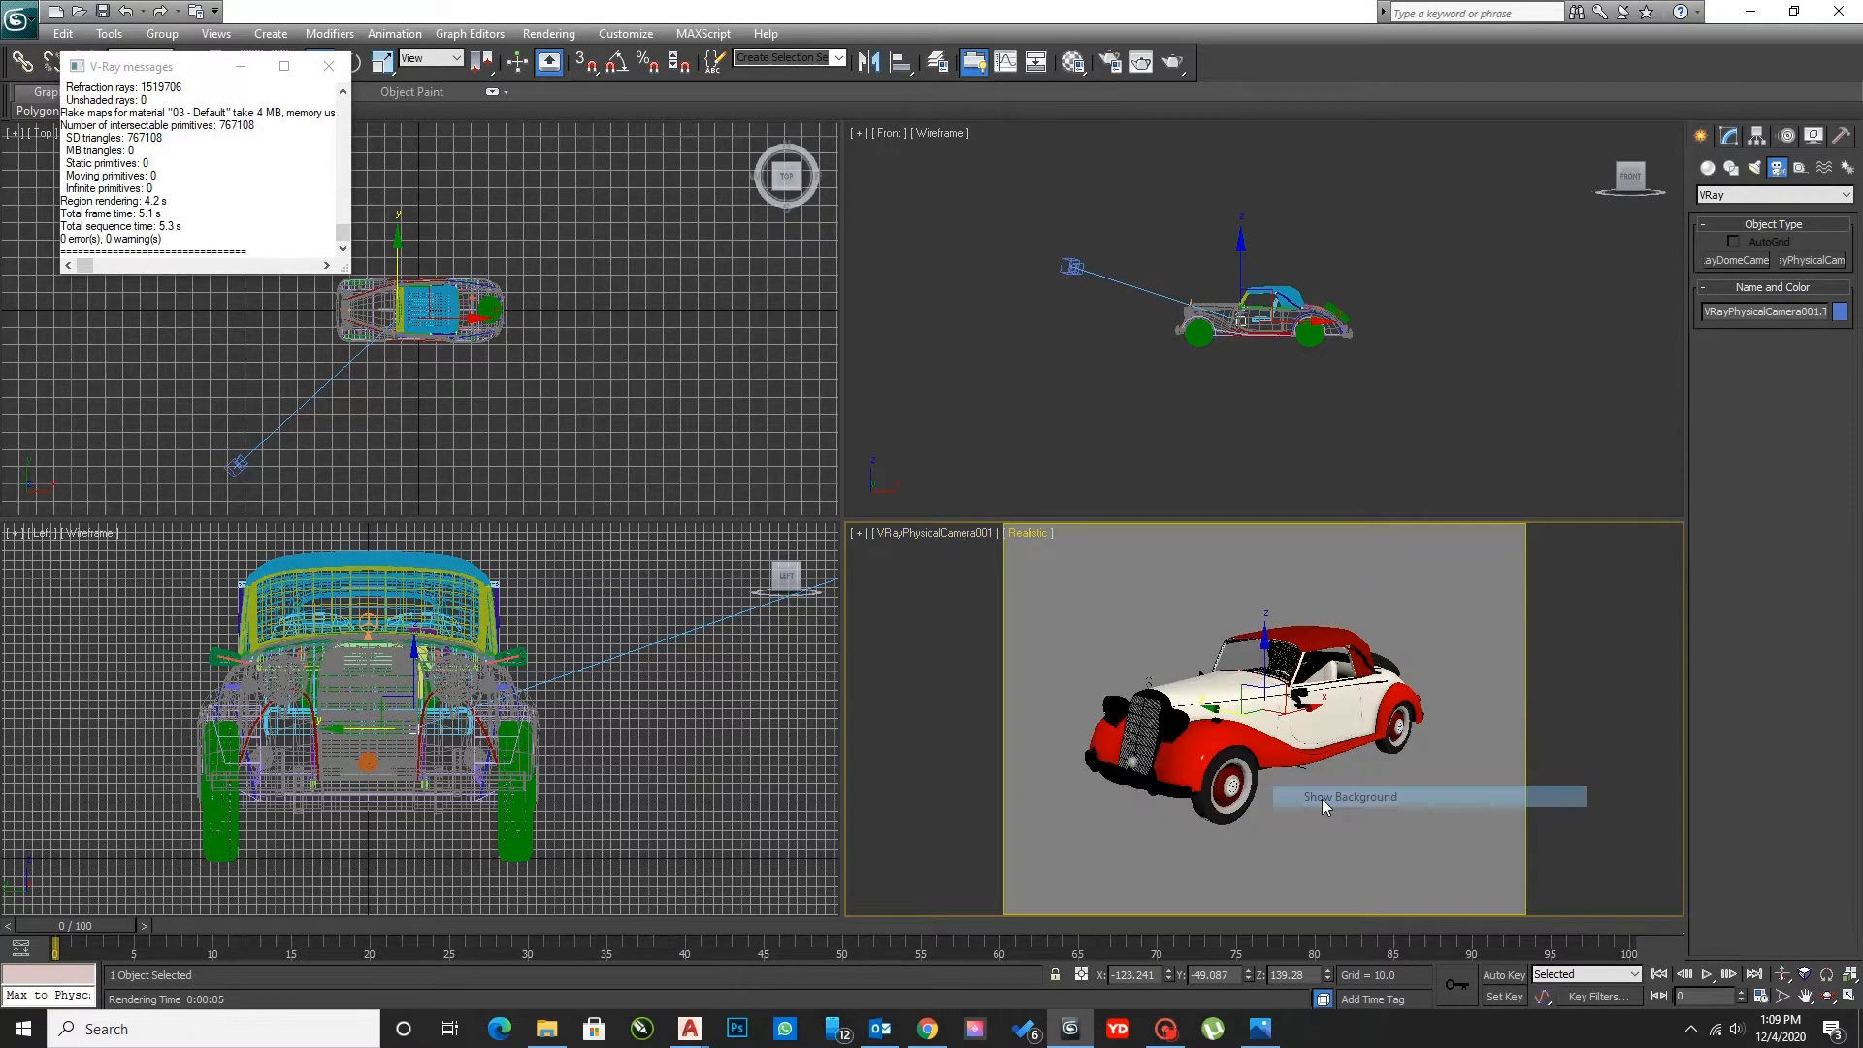
- Turn off the background display in the camera viewport and clear the object selection
left_click(1024, 533)
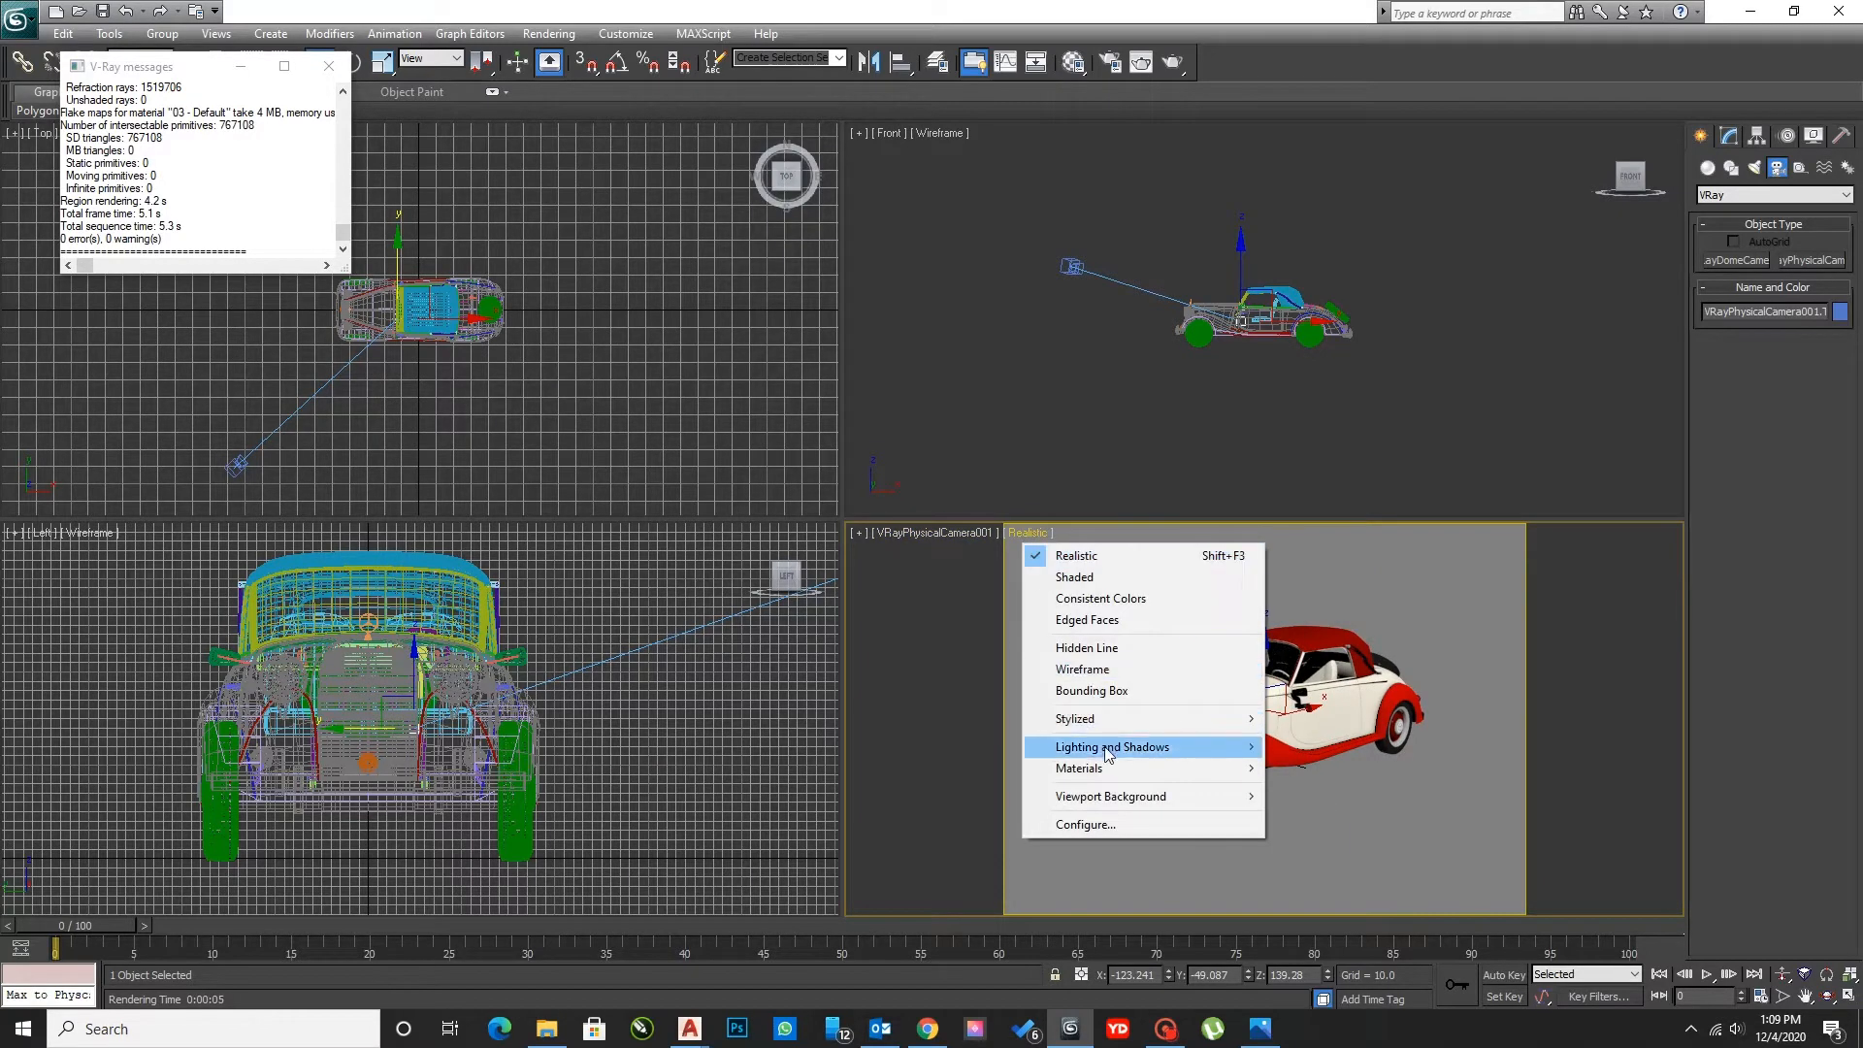
mouse_move(1116, 801)
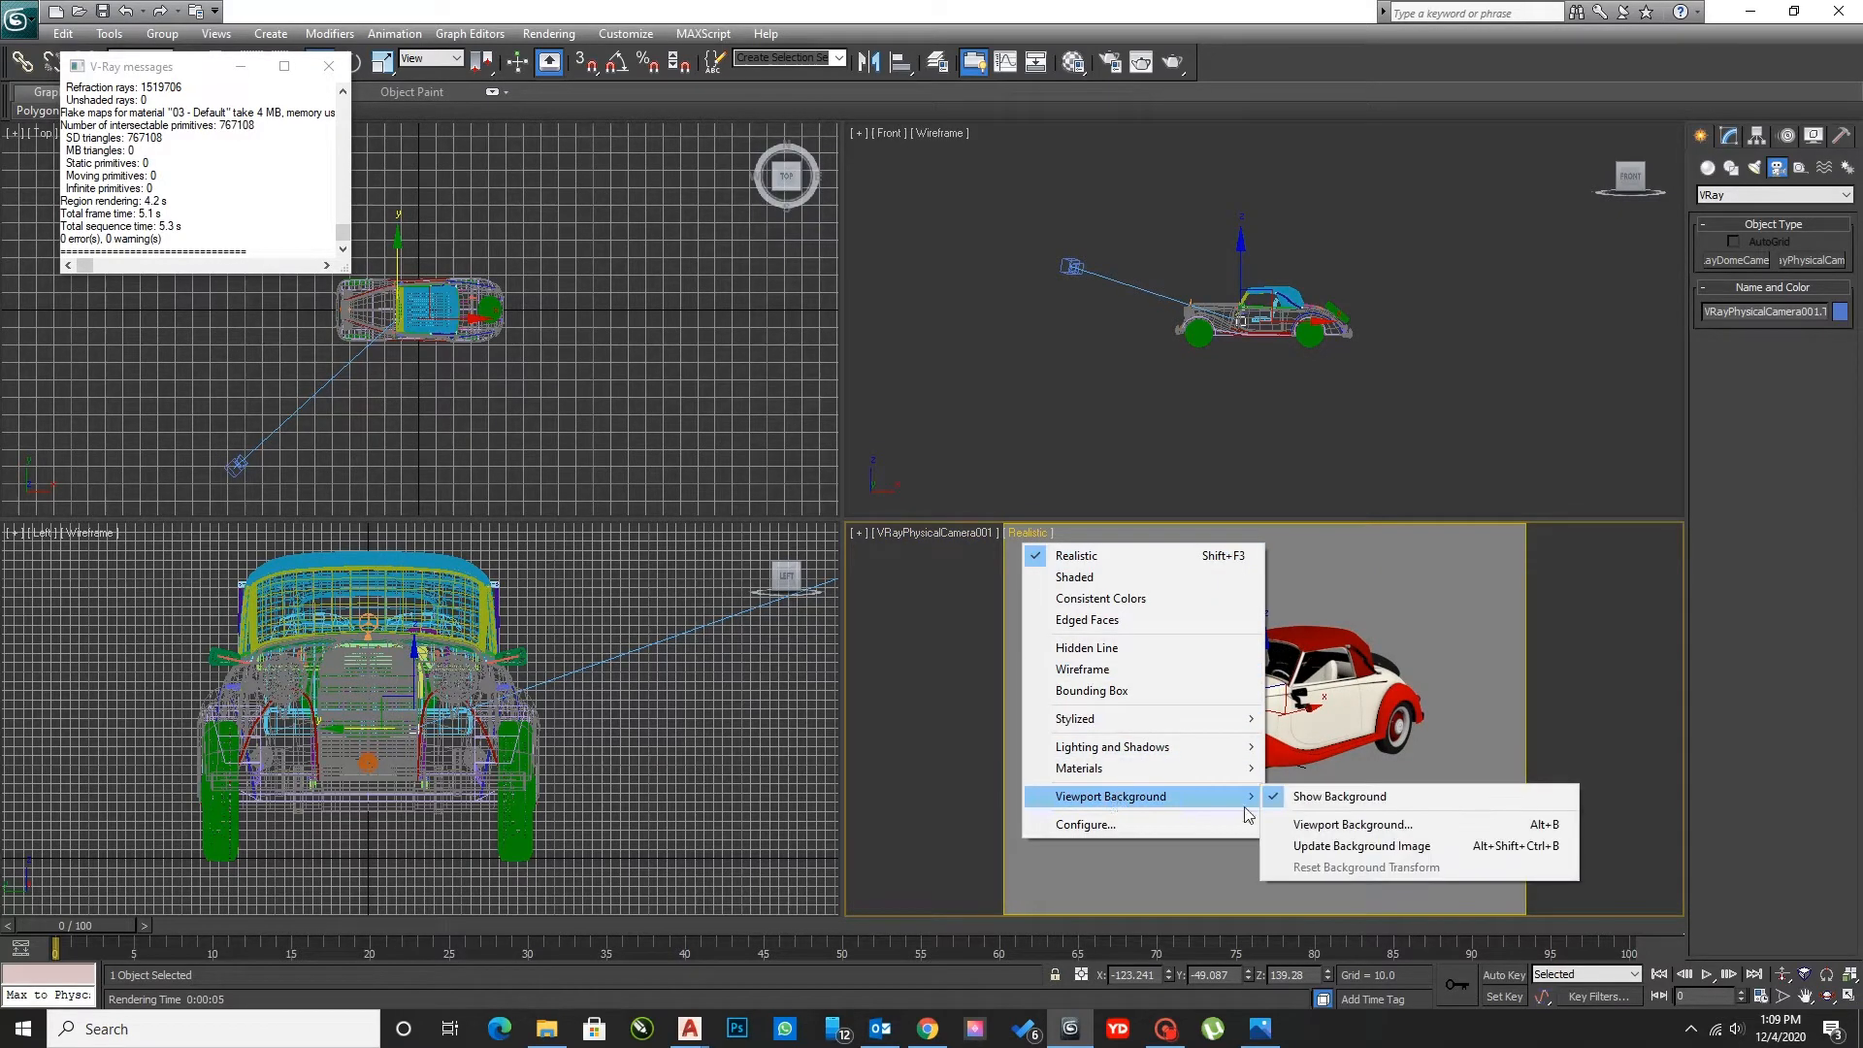
left_click(1309, 824)
left_click(1085, 708)
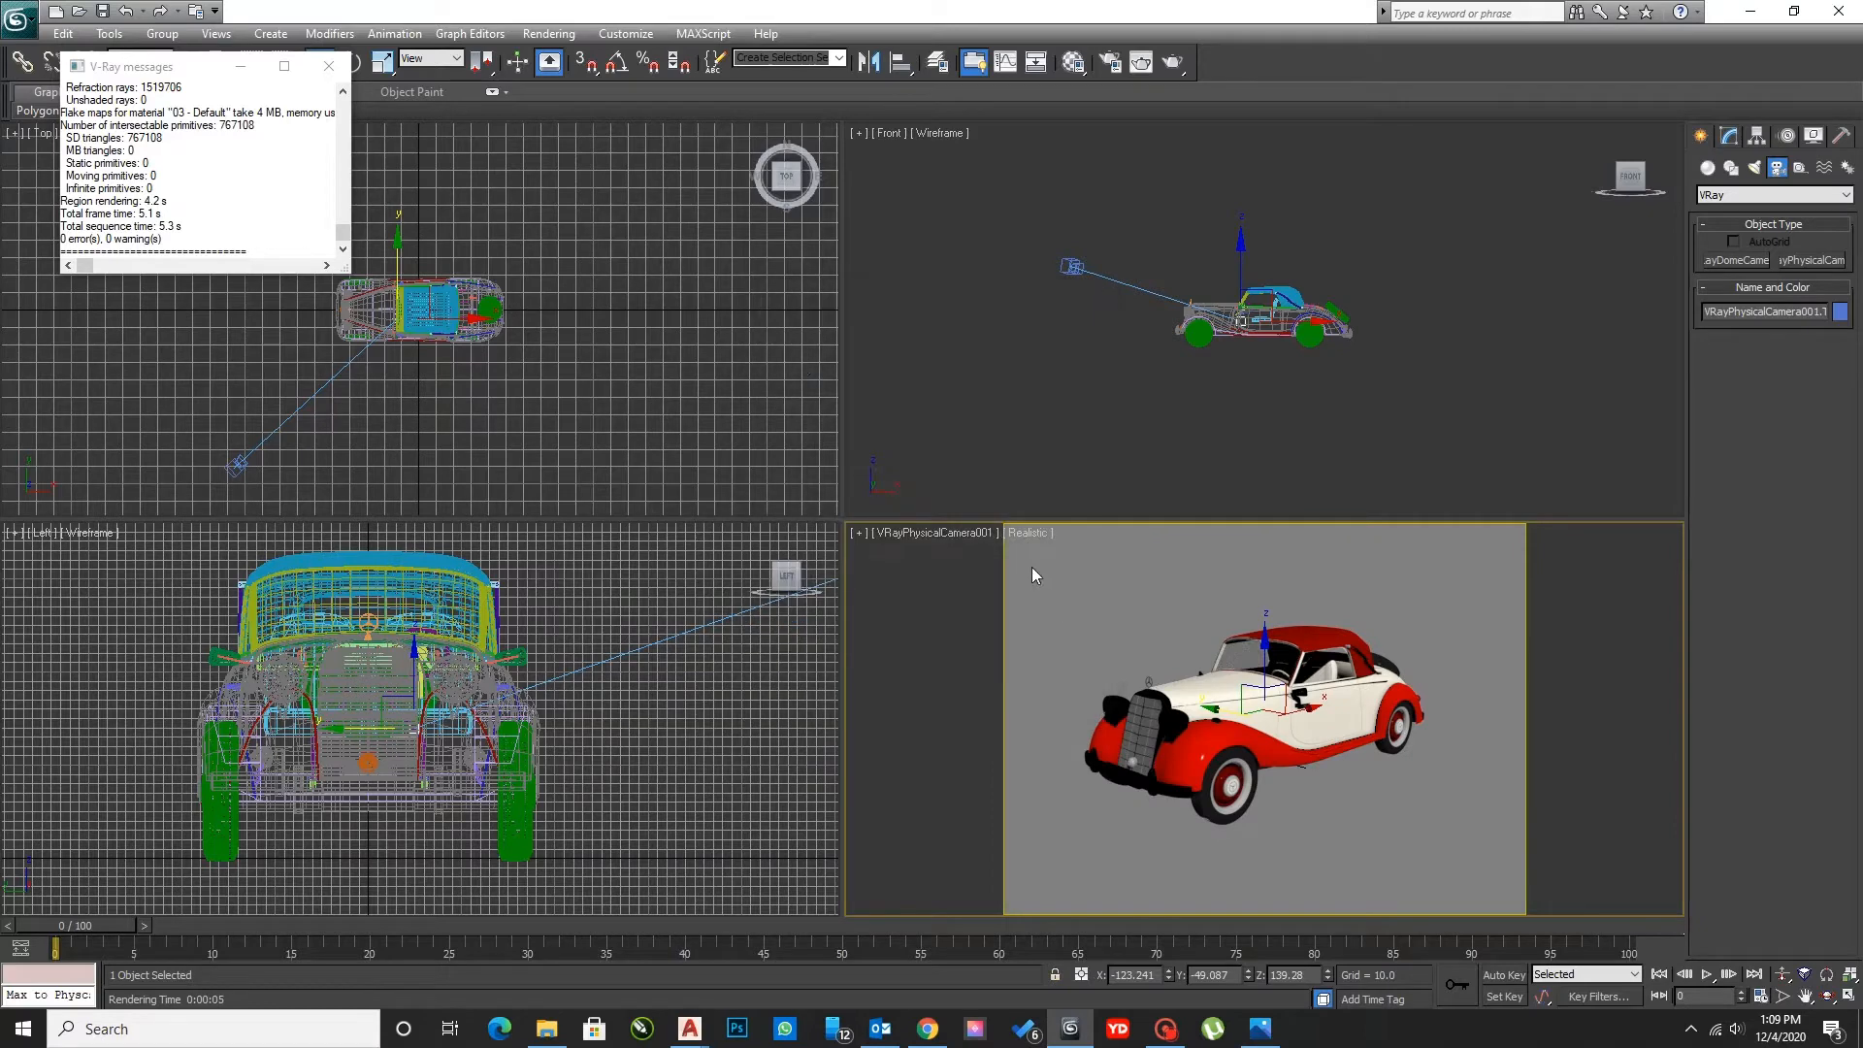
left_click(1085, 650)
left_click(1030, 531)
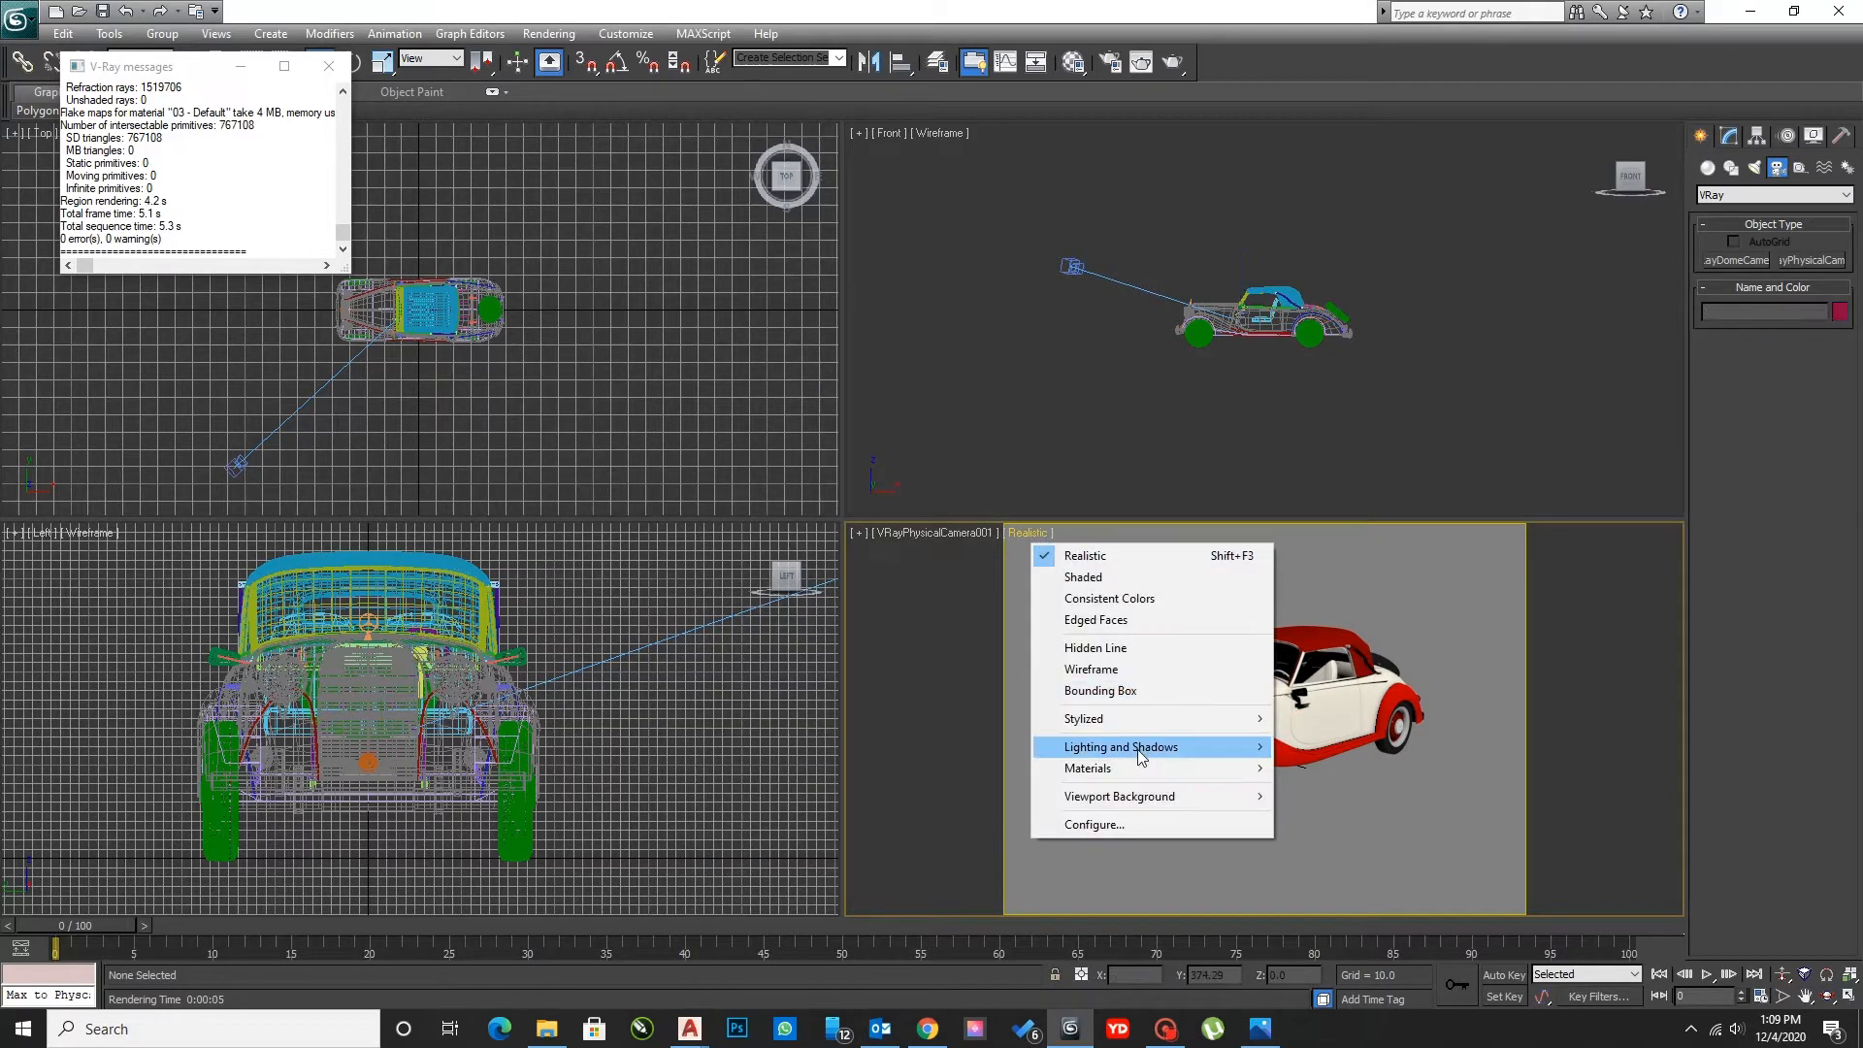
mouse_move(1145, 799)
left_click(1319, 797)
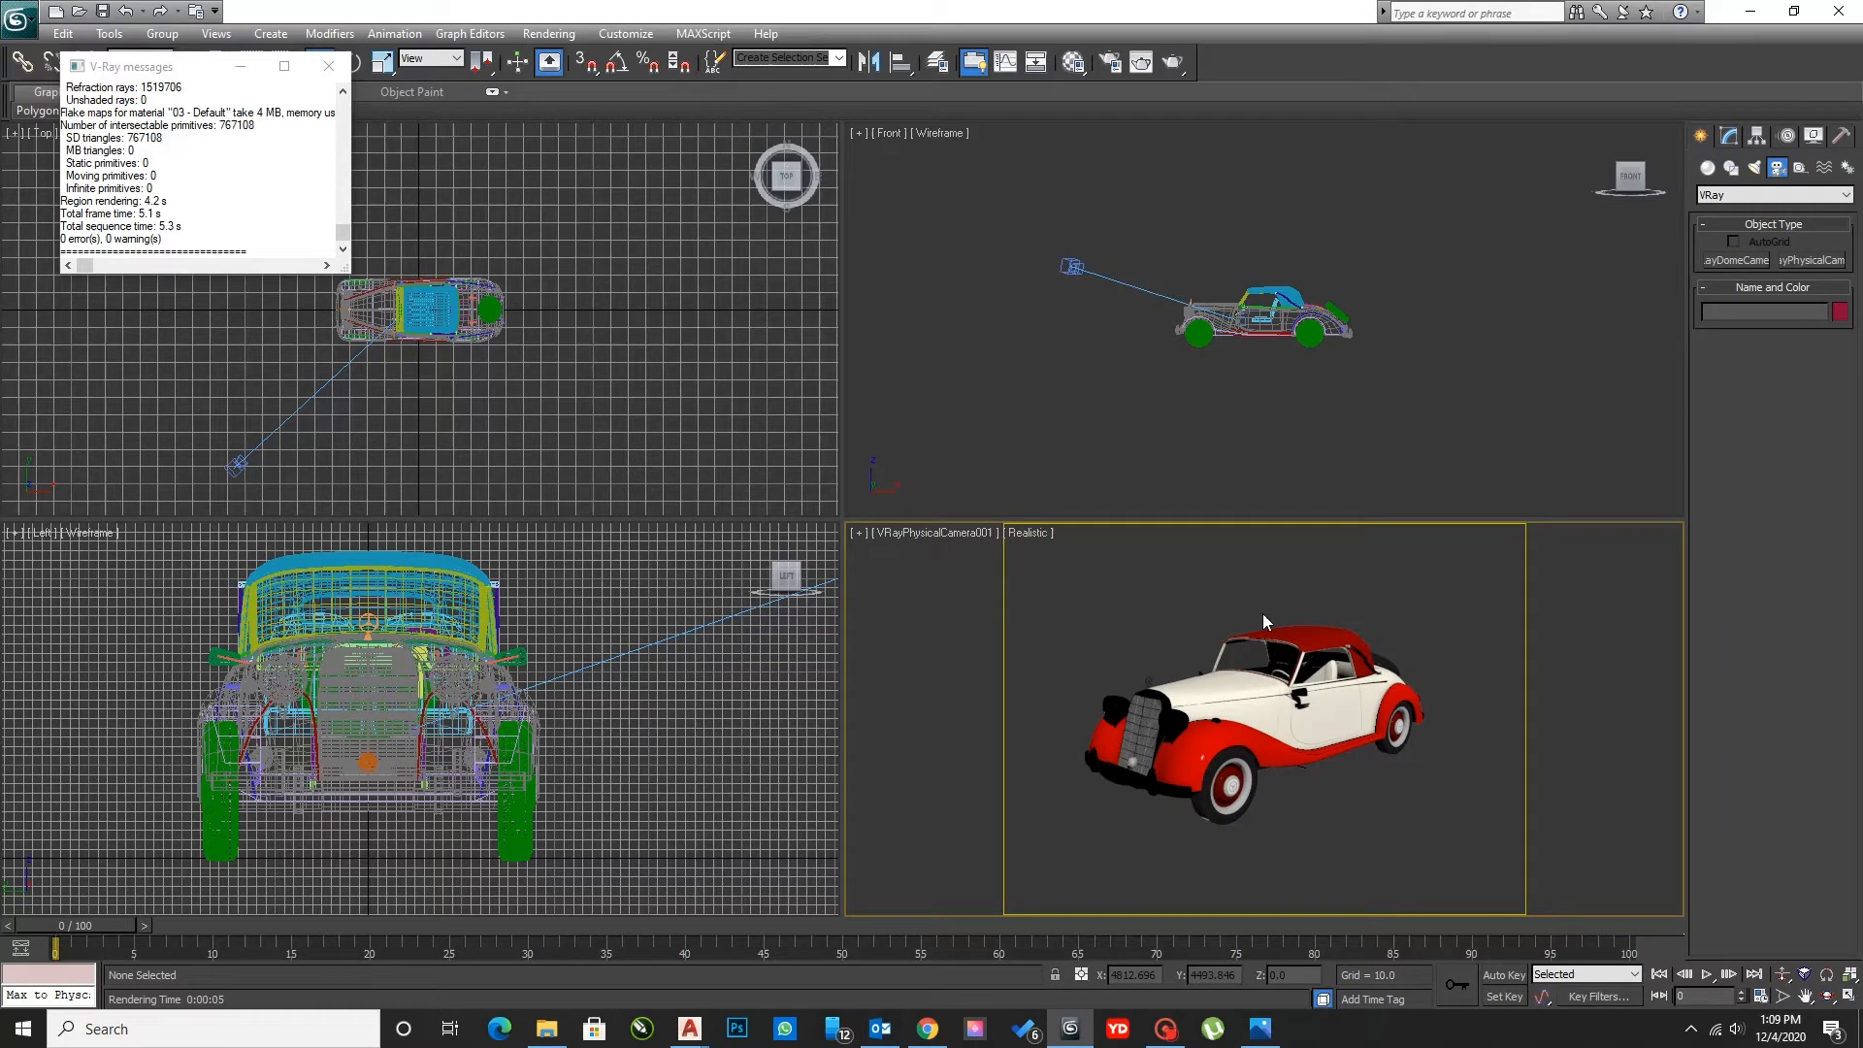
- Create a VRayPlane beside the car in the Top view as an infinite ground surface
left_click(1730, 137)
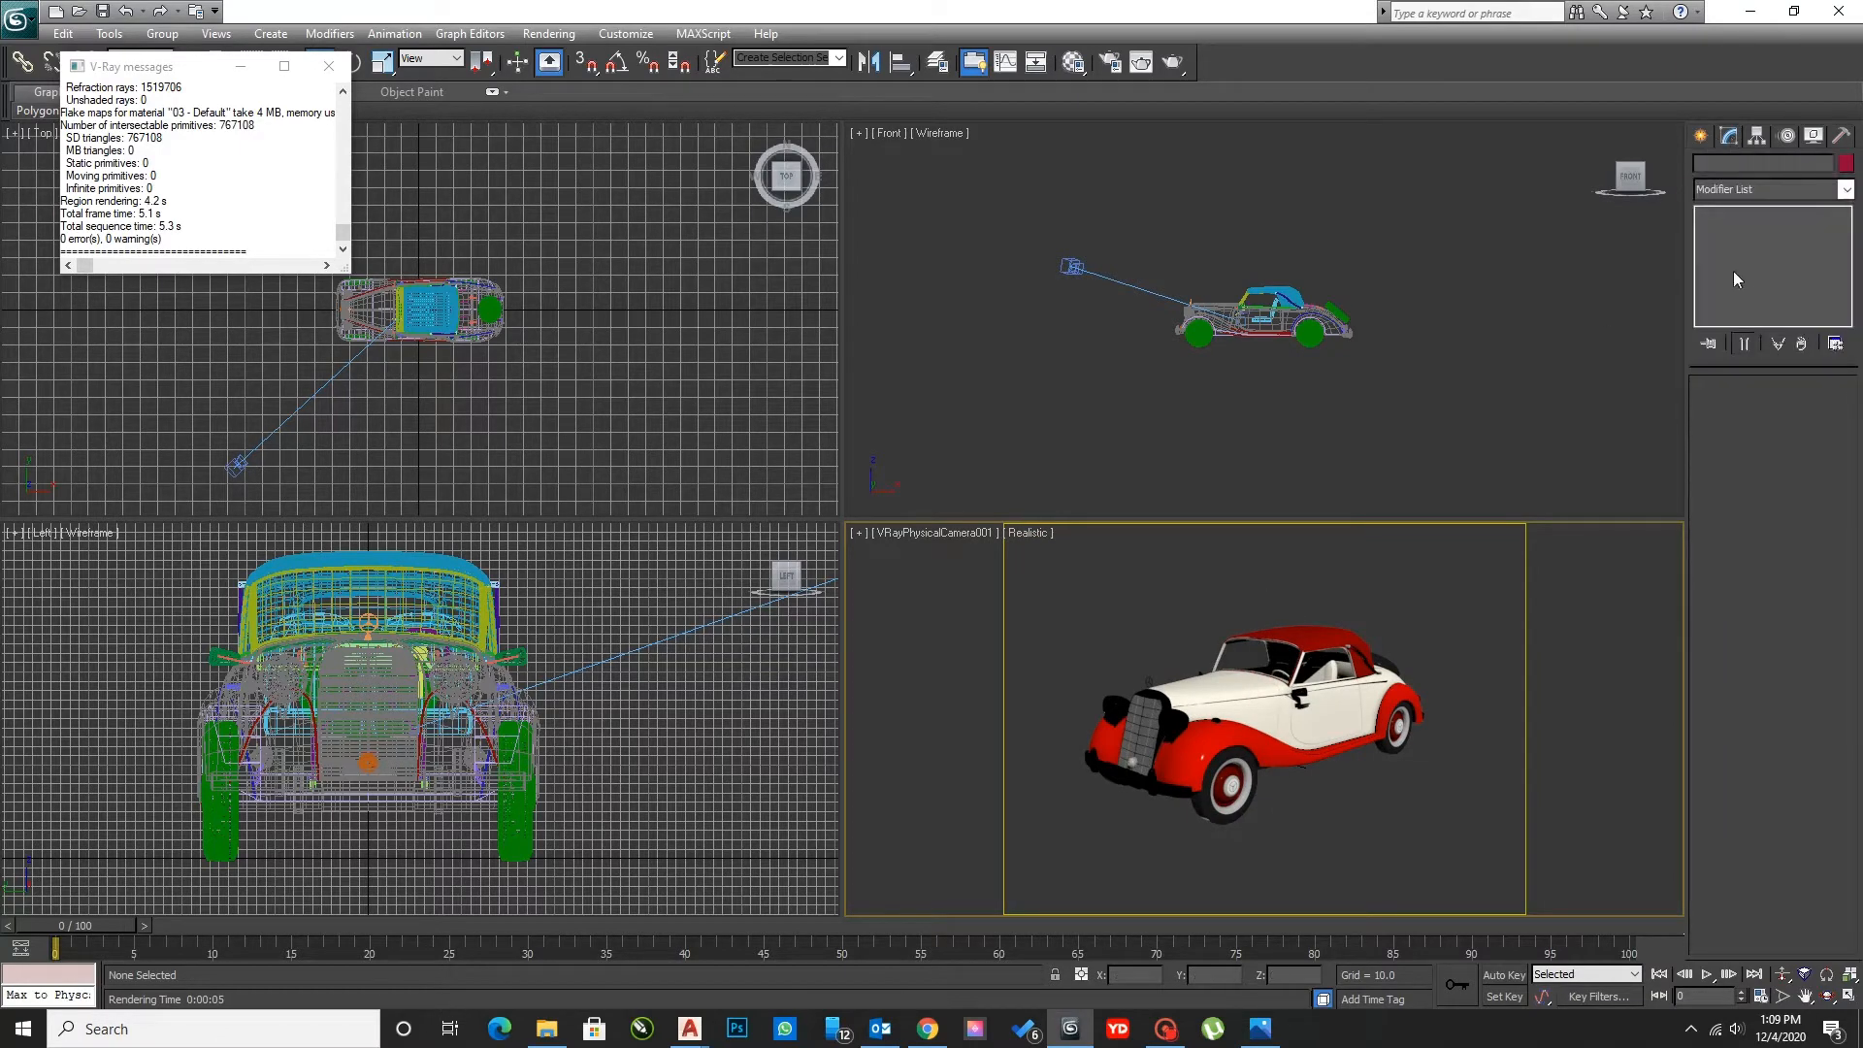
left_click(1703, 137)
left_click(1734, 196)
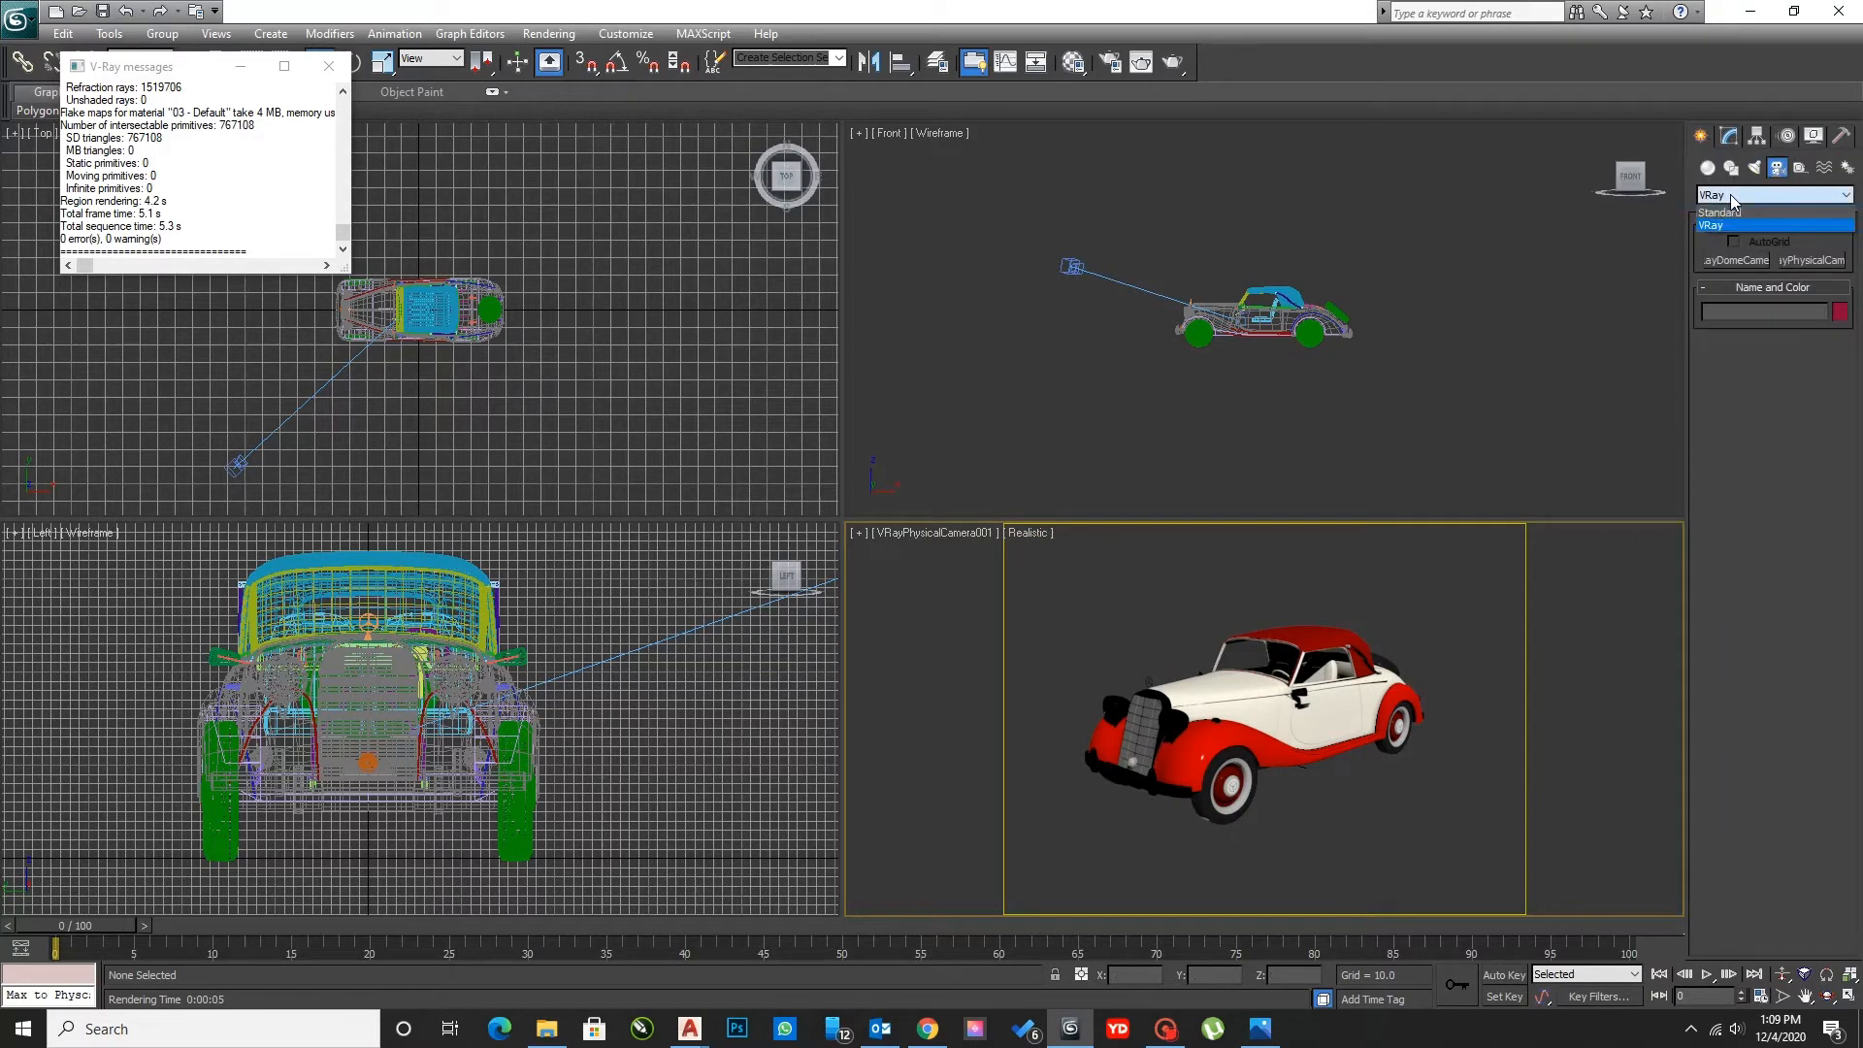
left_click(1708, 168)
left_click(1736, 195)
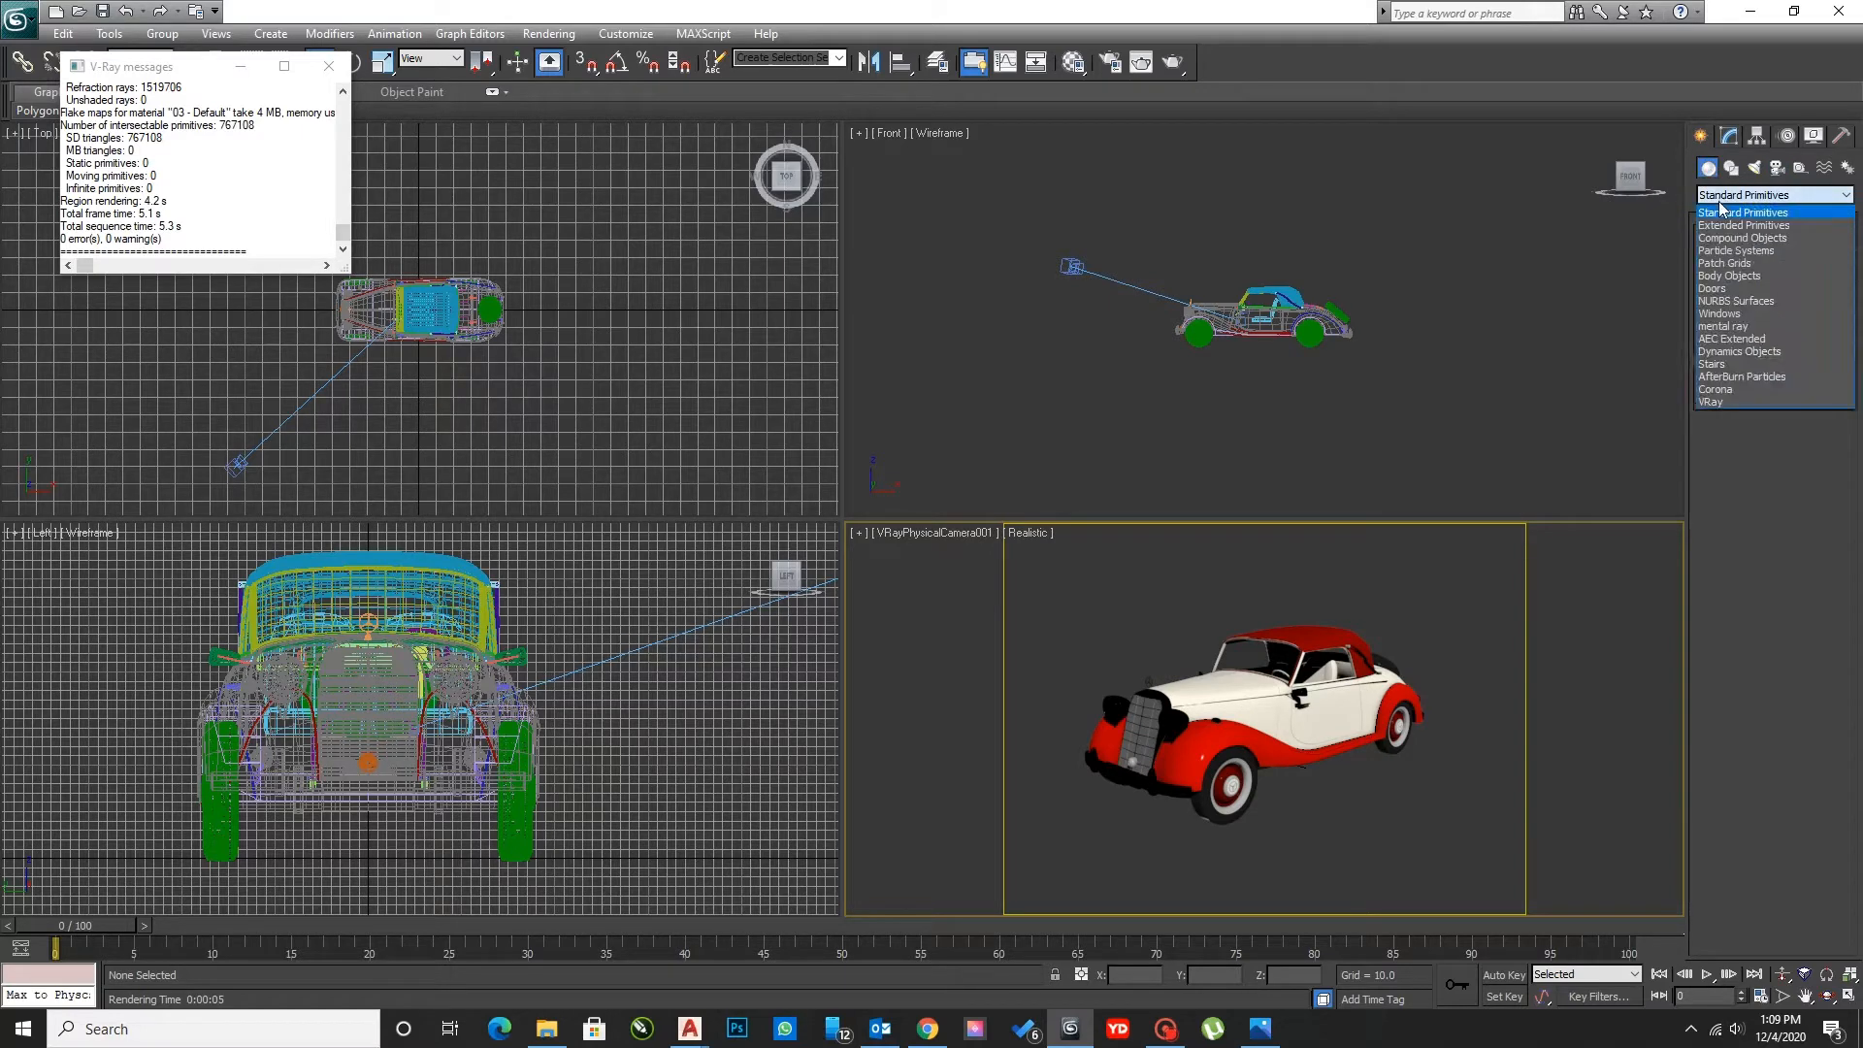
left_click(1710, 401)
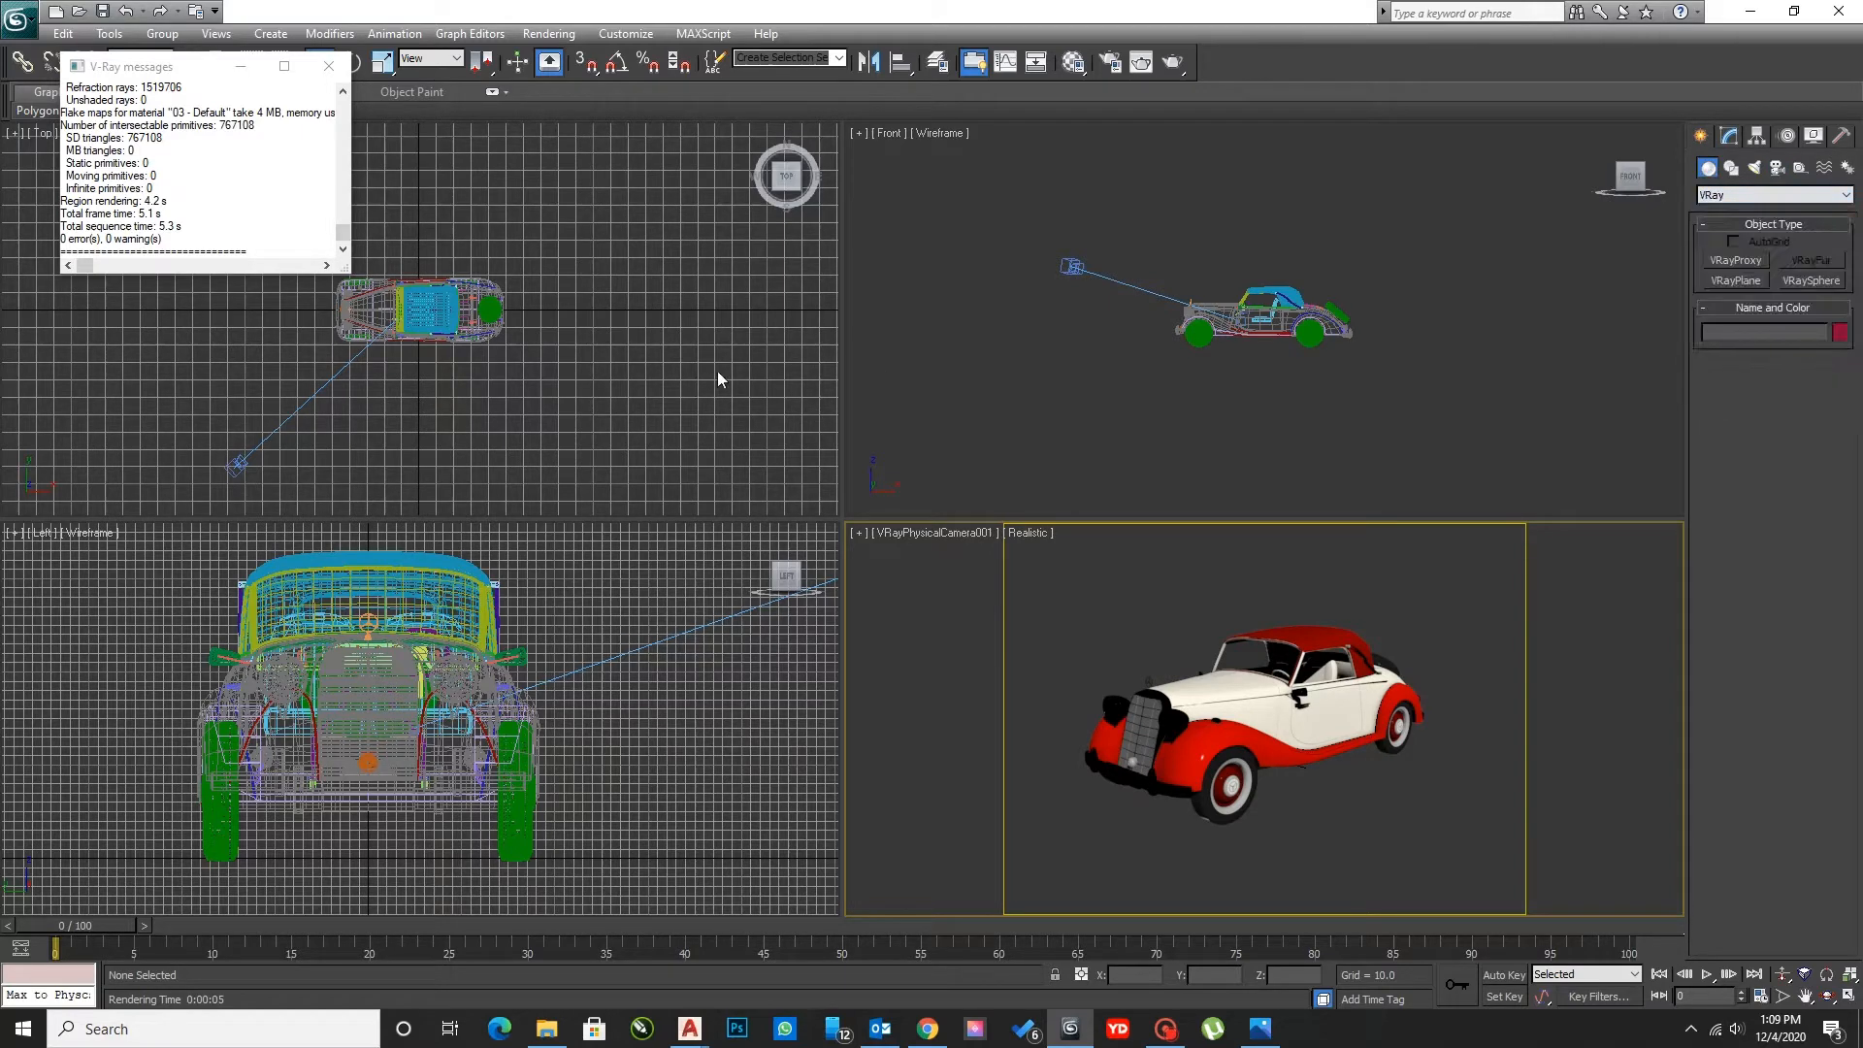
left_click(1746, 280)
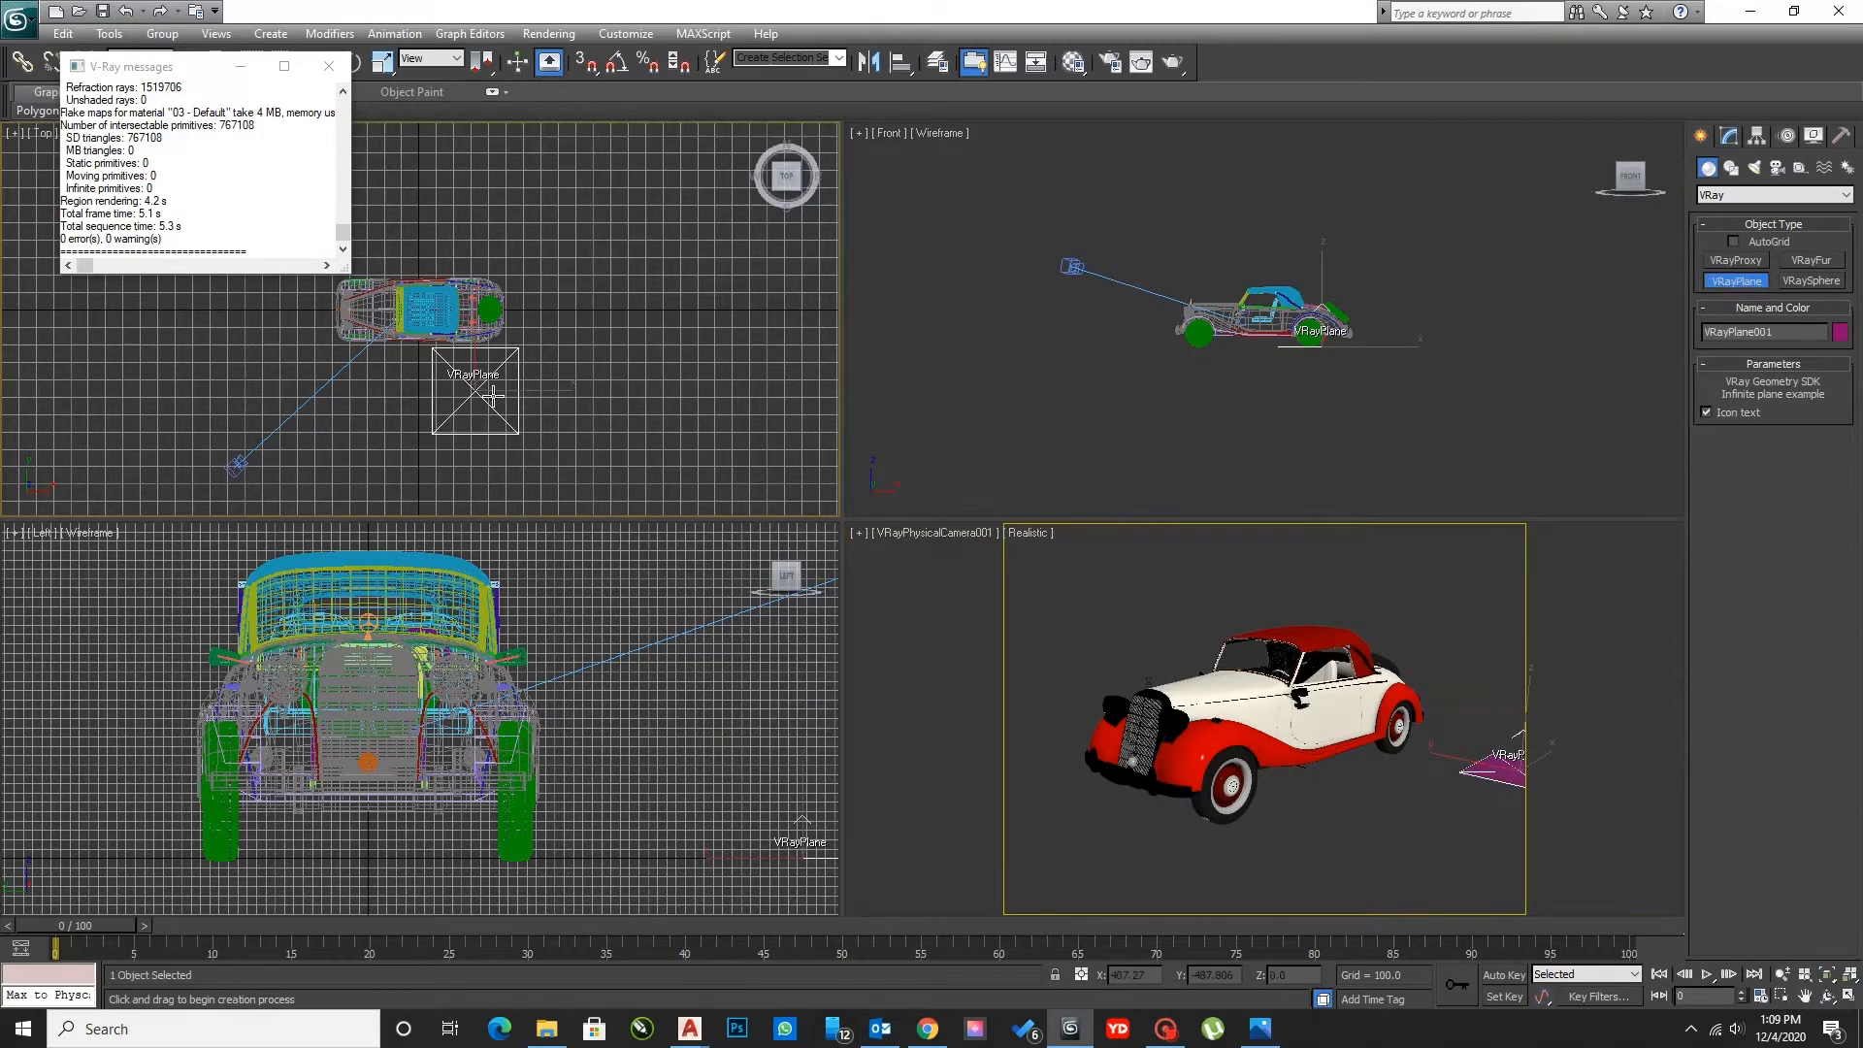
left_click(475, 390)
- Set the VRayPlane's object color to white
left_click(1839, 333)
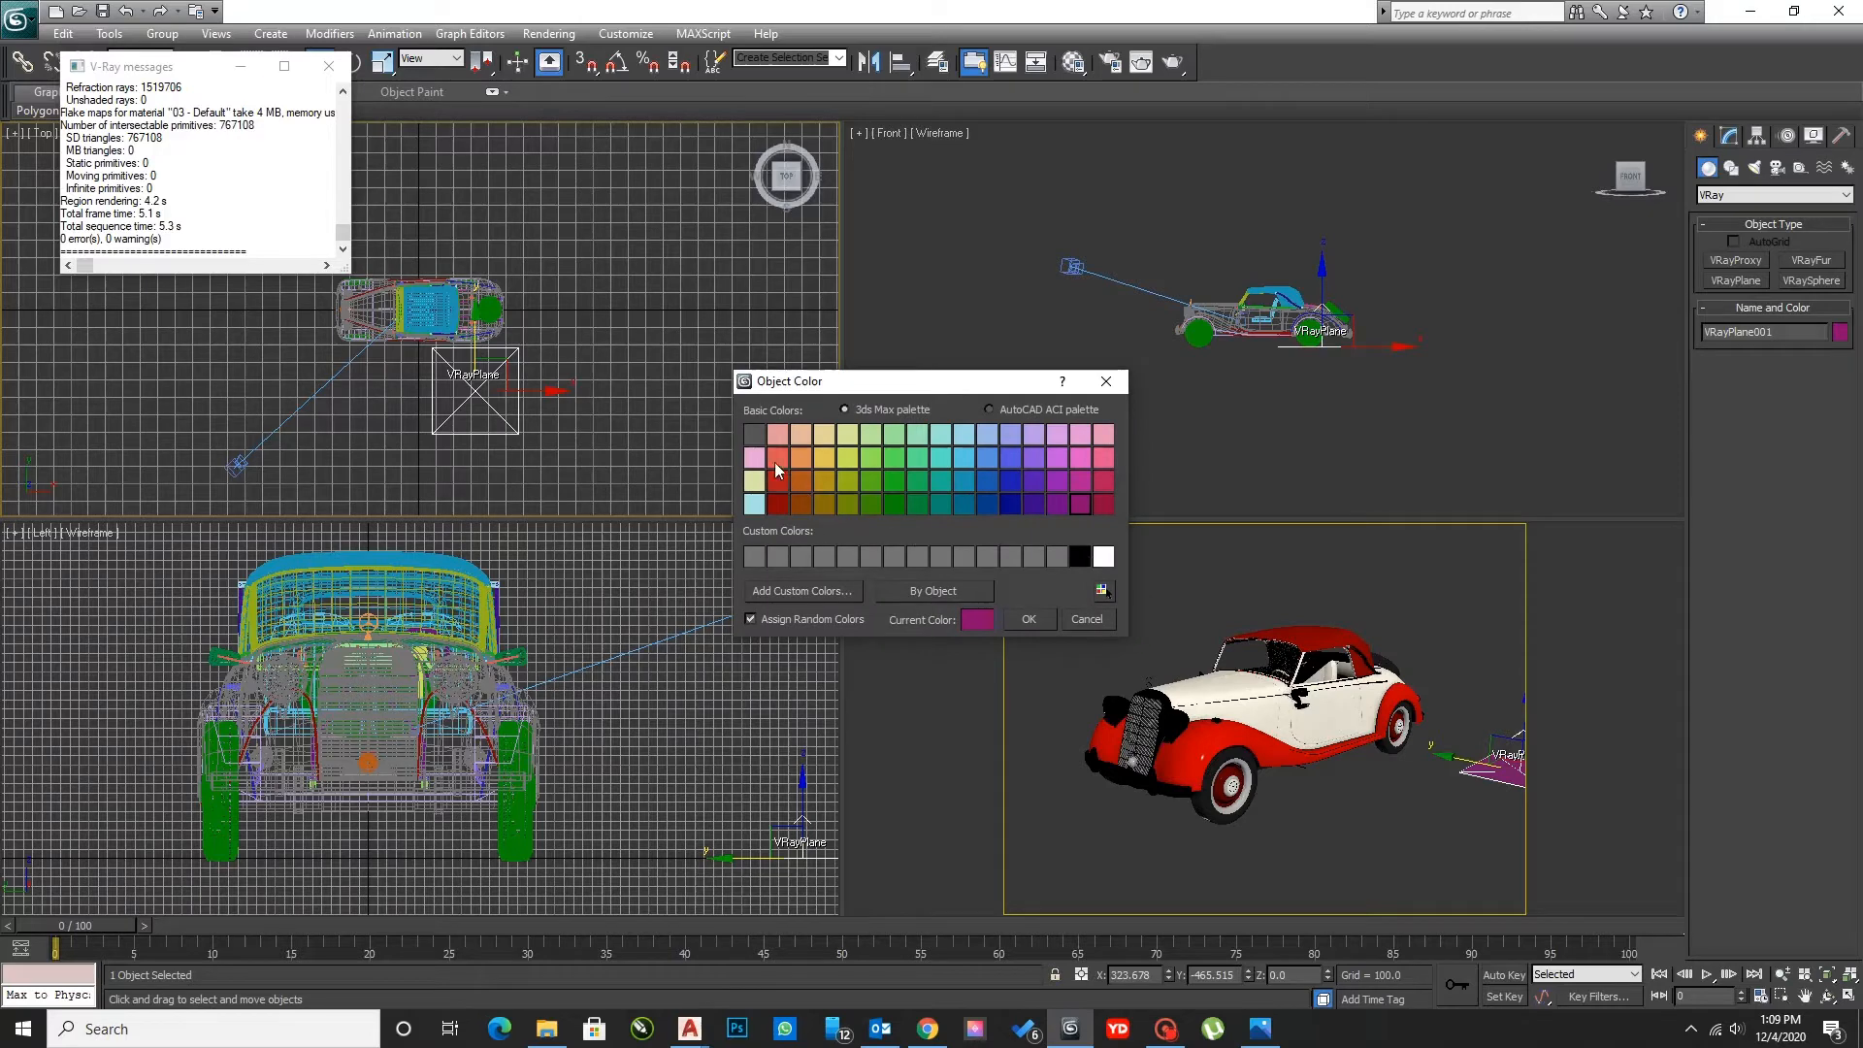
left_click(1103, 557)
left_click(1029, 619)
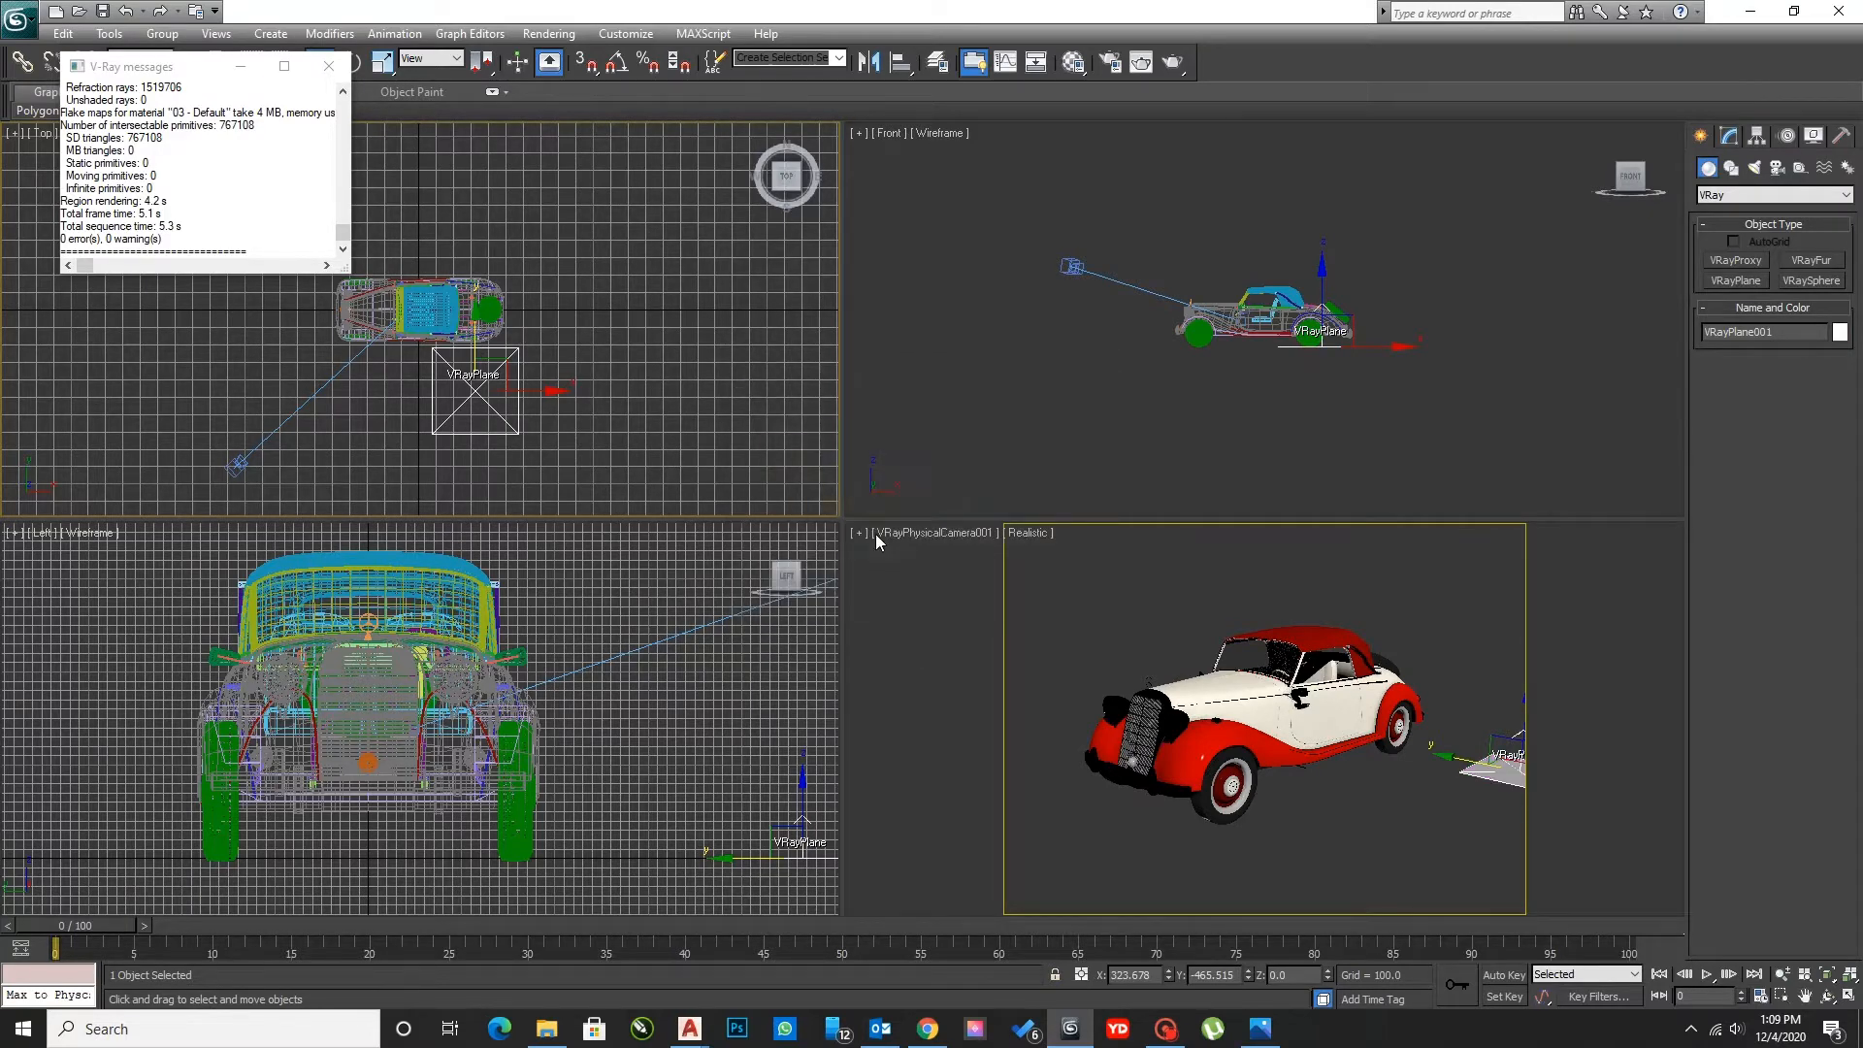
- Test-render the camera view with the ground plane in place and close the rendered frame
right_click(1128, 640)
left_click(1173, 63)
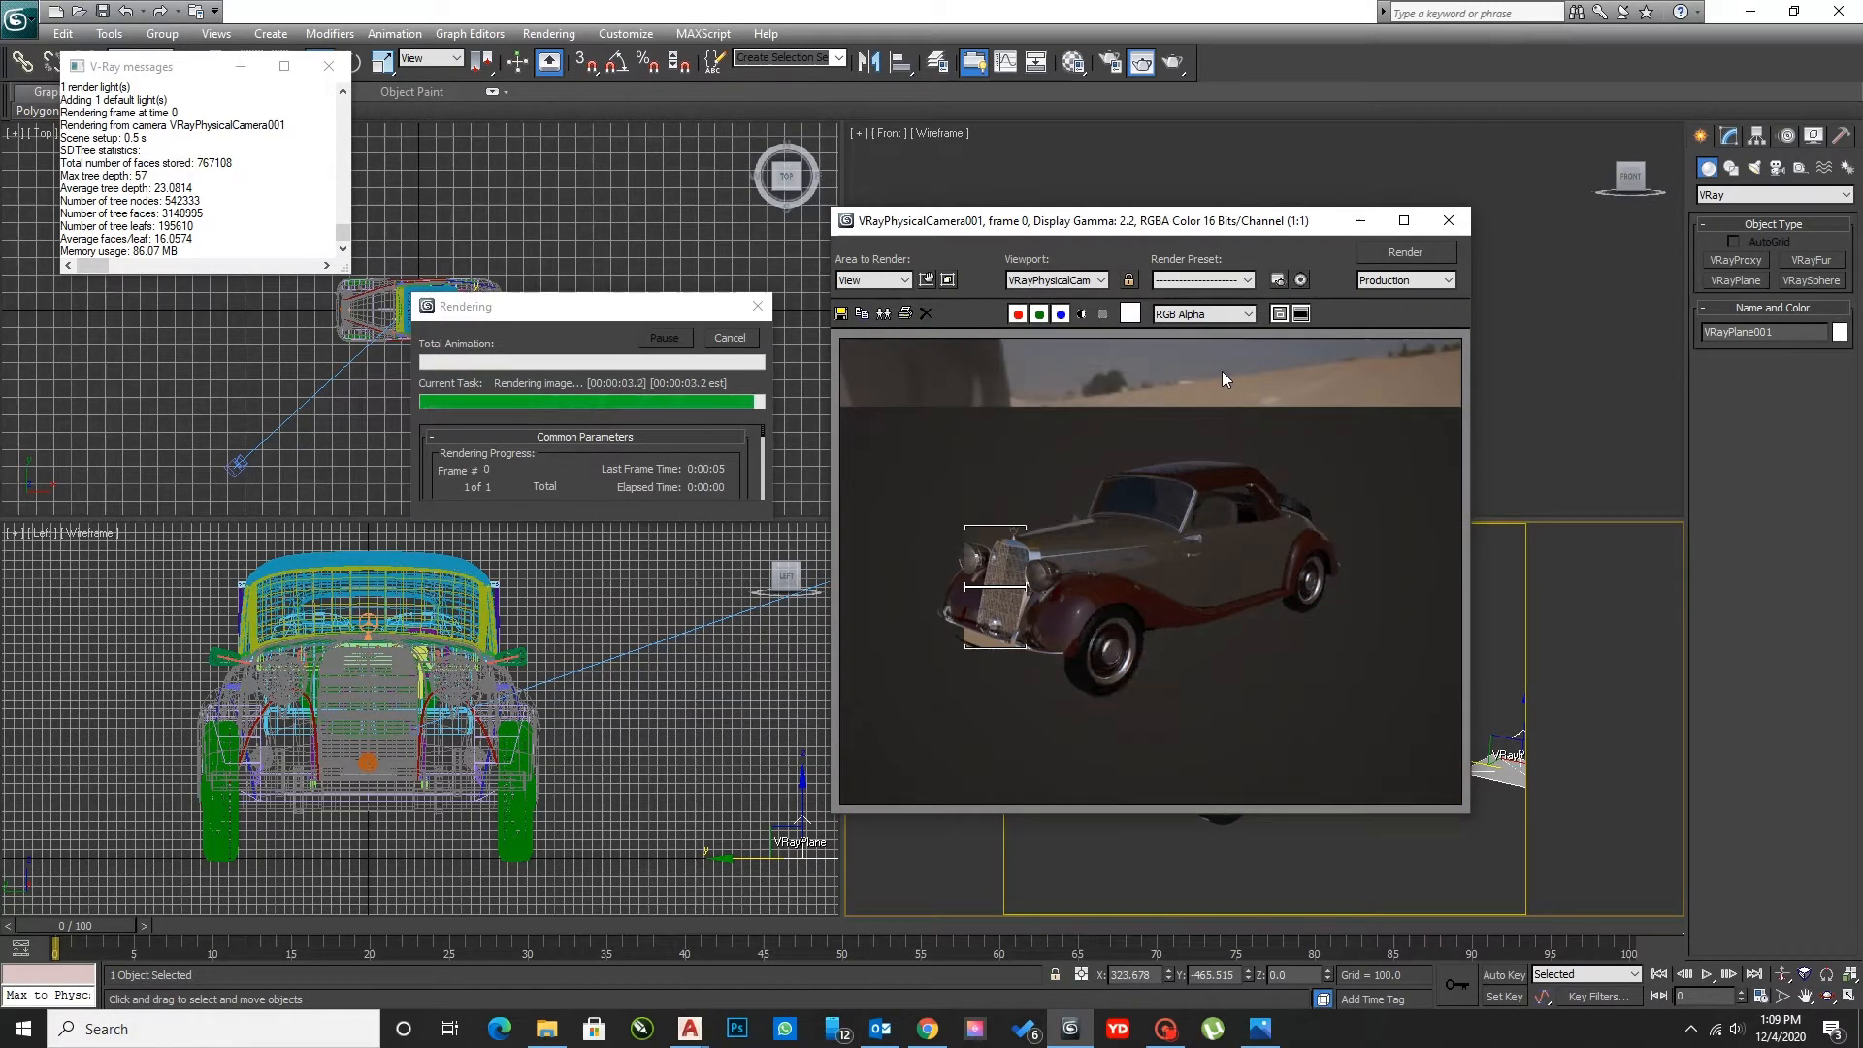
left_click(1454, 227)
- In the plane's V-Ray properties, enable matte object, matte for refl/refr, shadows and affect alpha, and disable visibility to GI, reflections and refractions
right_click(518, 388)
left_click(582, 572)
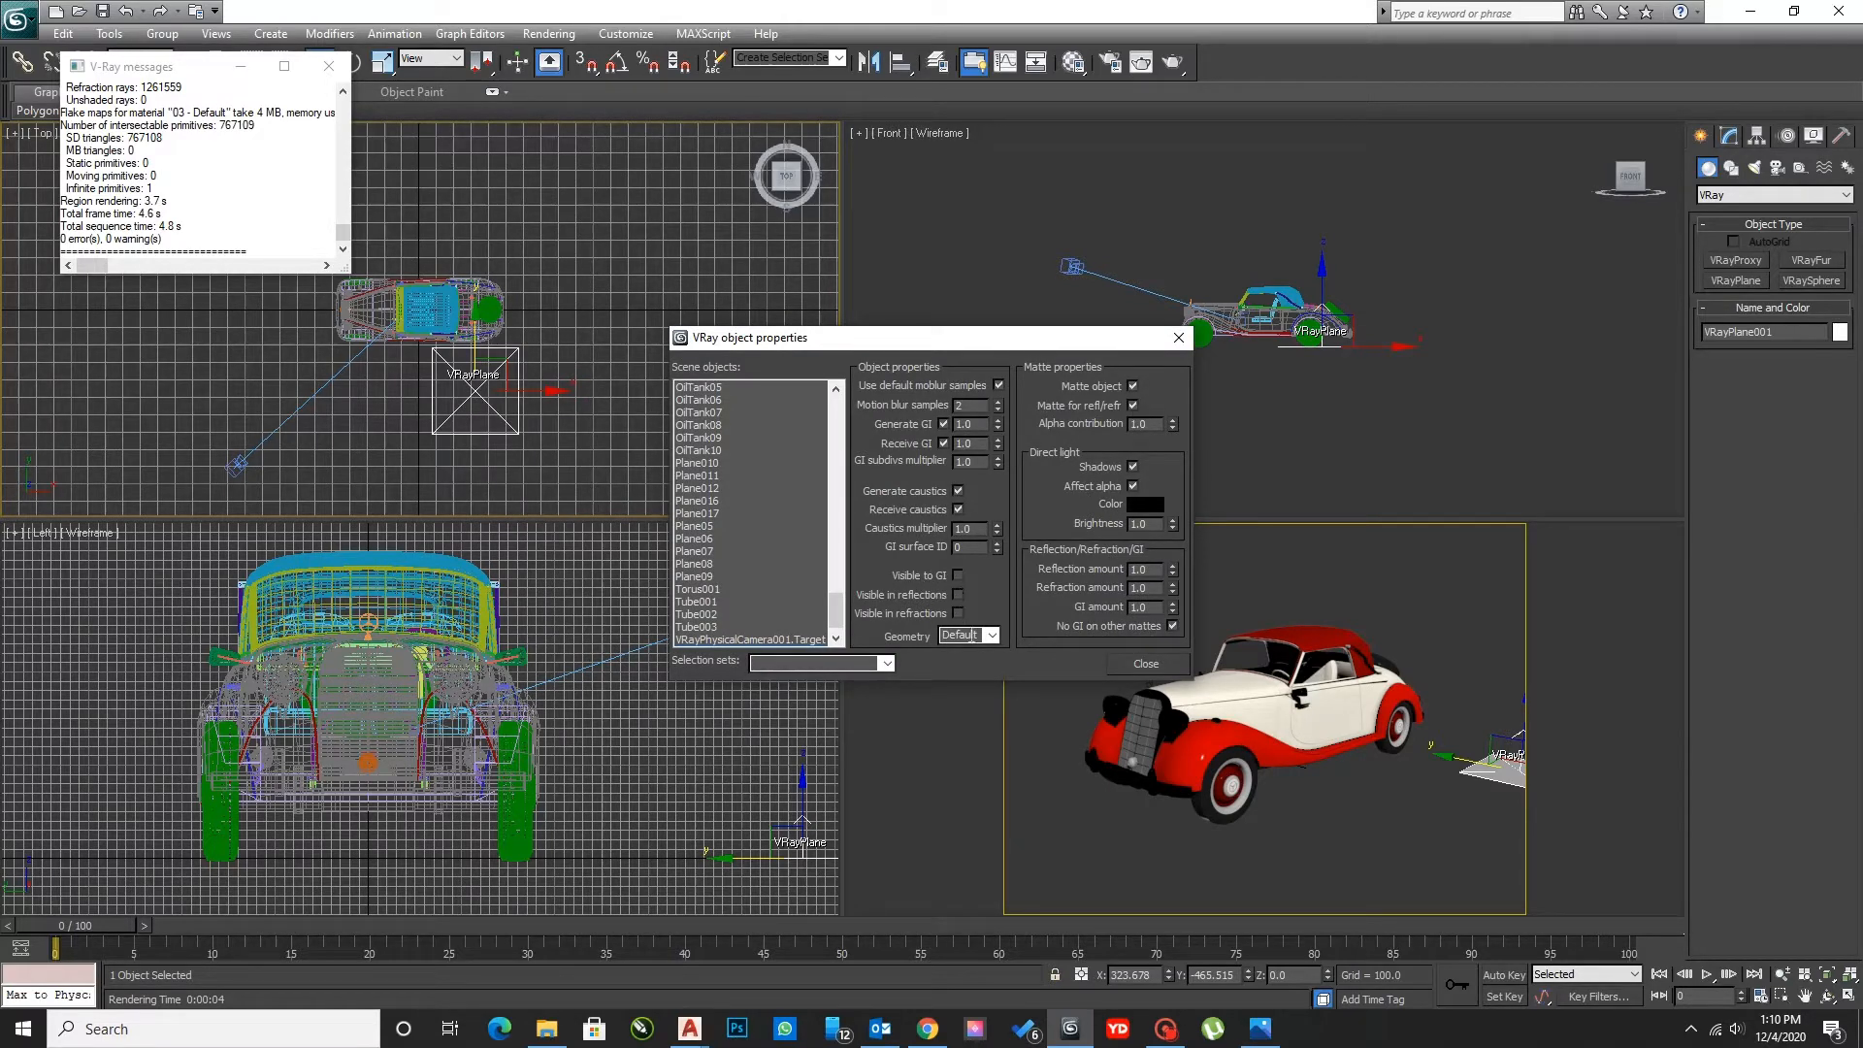
left_click(1146, 665)
- Render the camera view again to check the matte ground plane against the HDRI background
right_click(1134, 626)
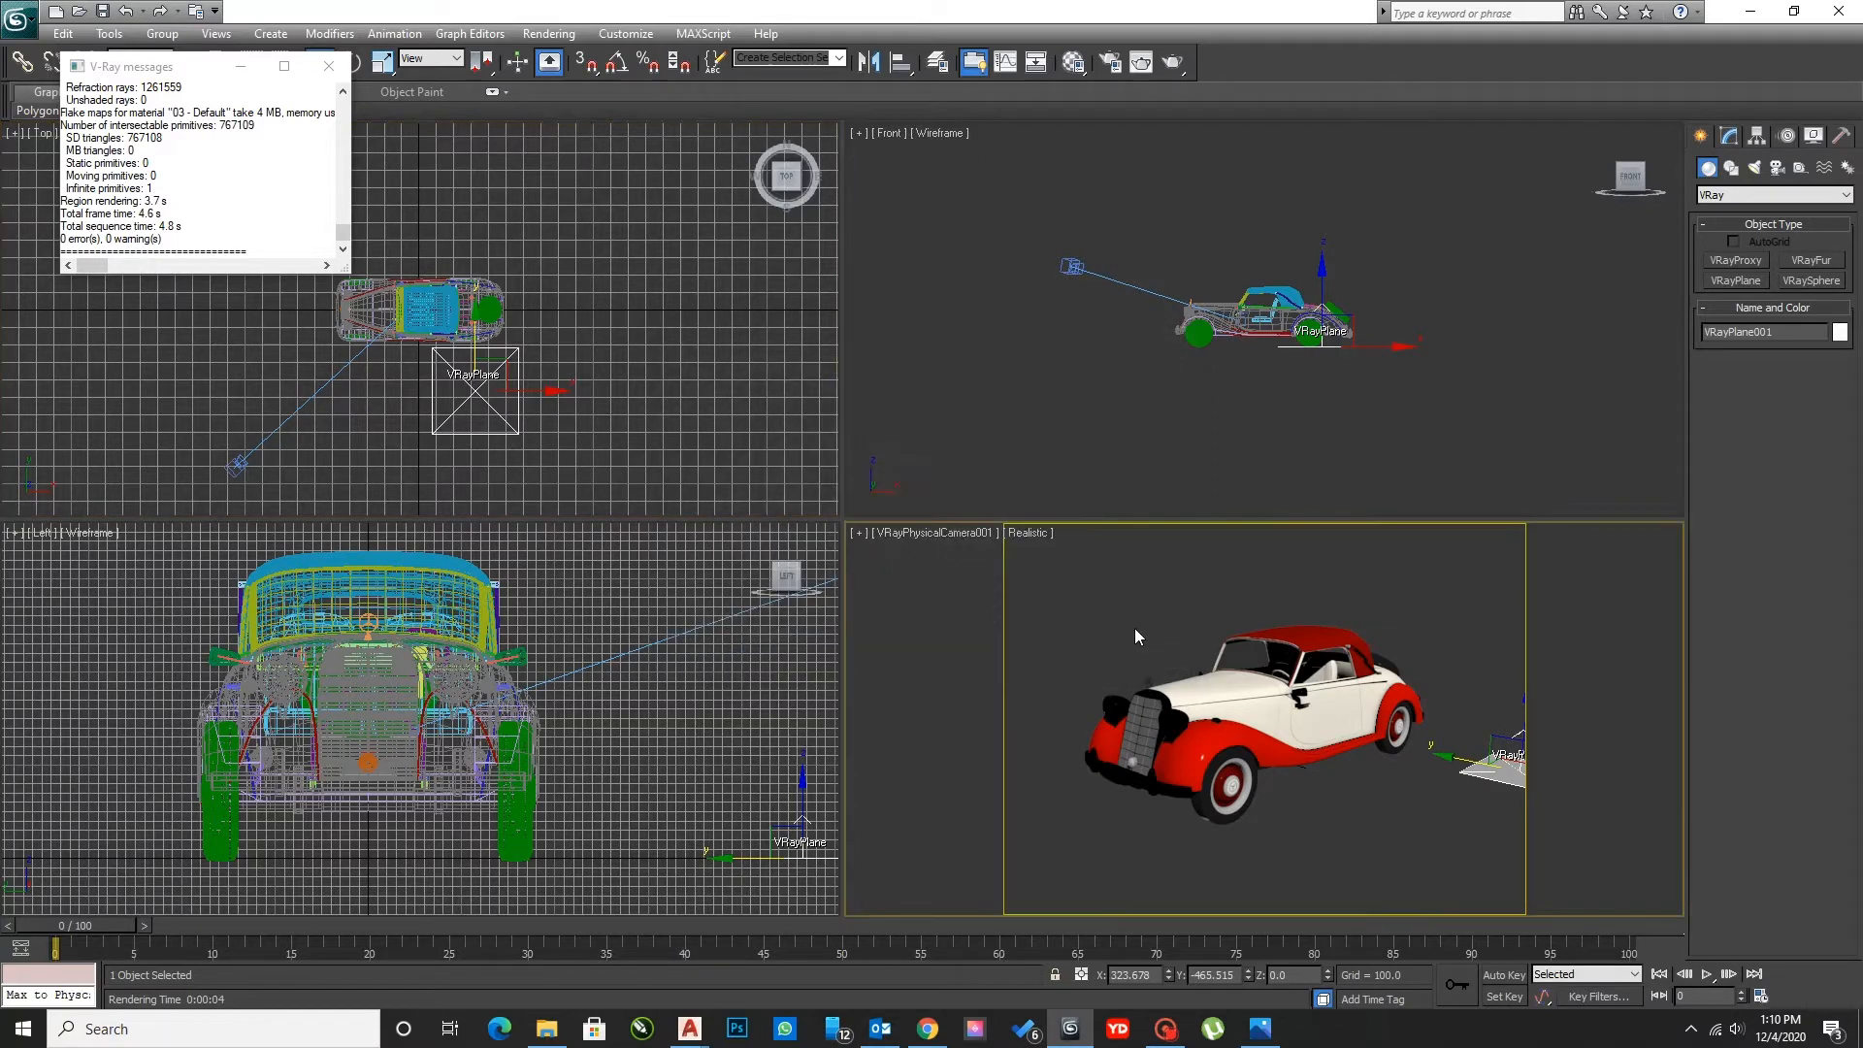
left_click(1173, 64)
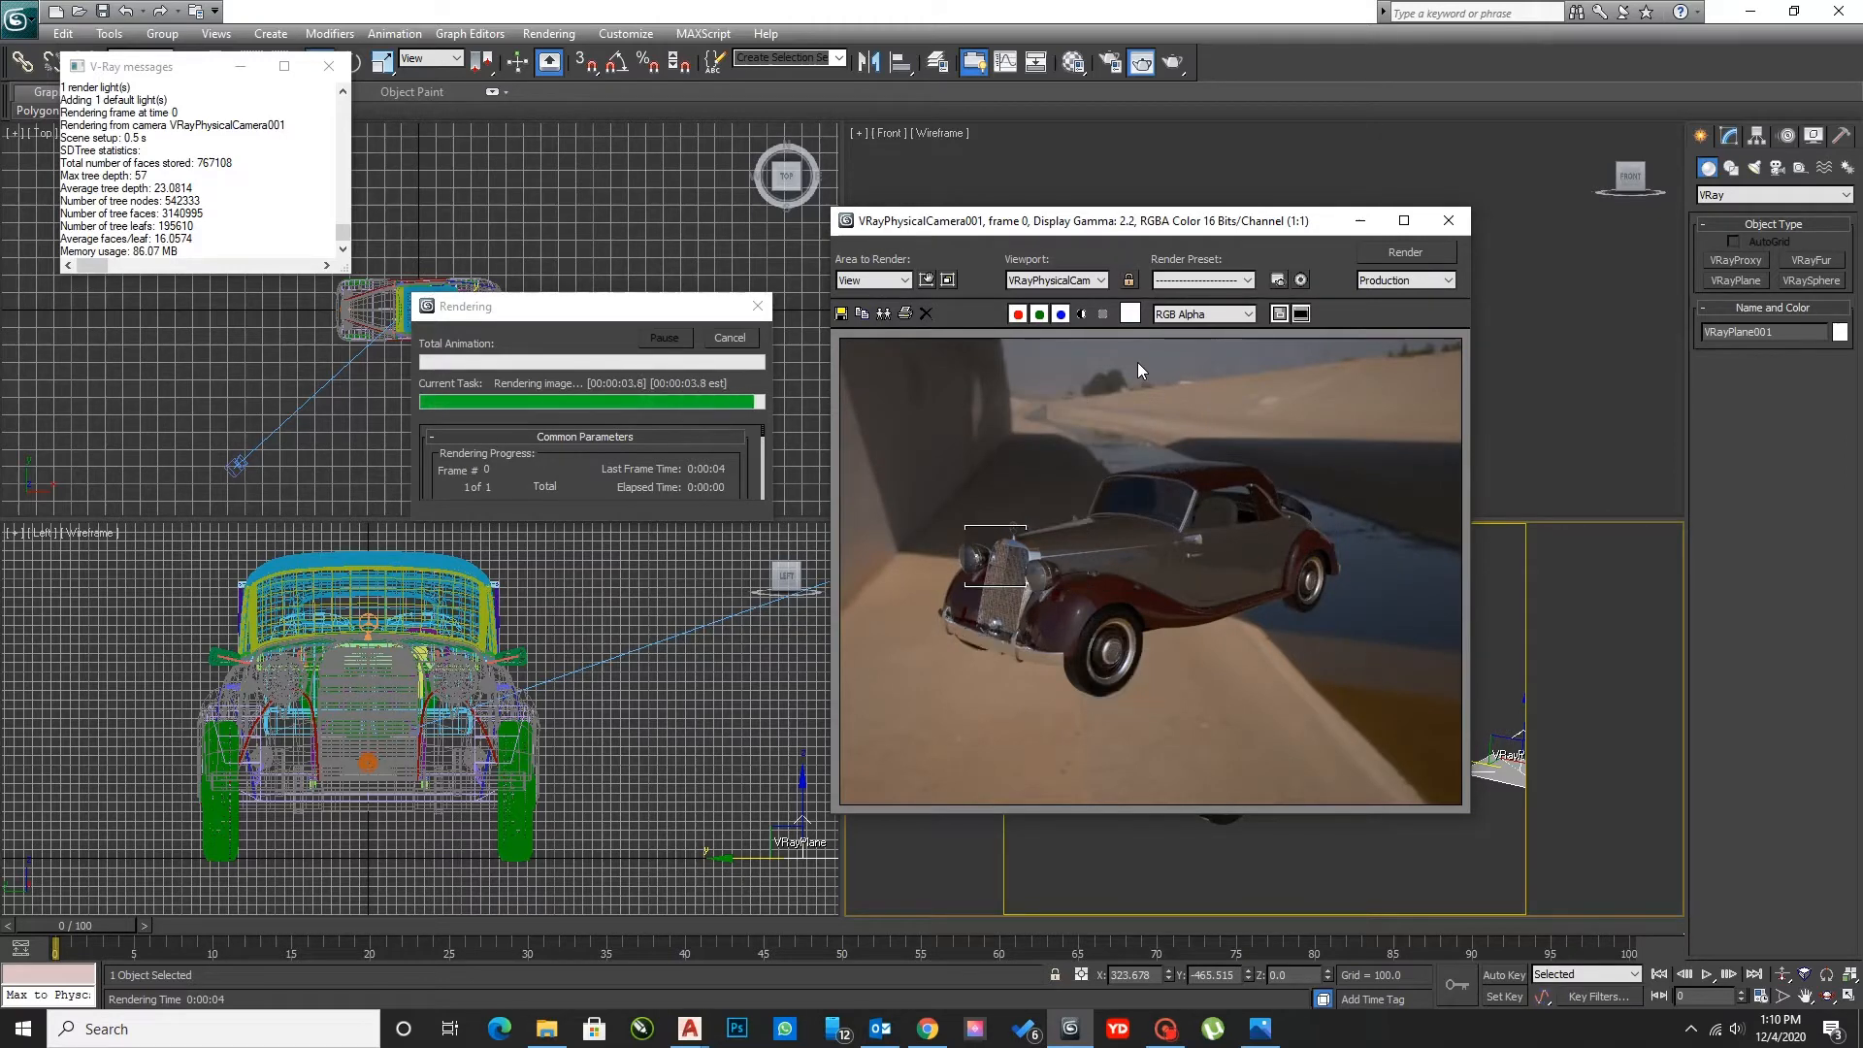
left_click(1451, 222)
- Set the render output size to the HDTV (video) preset at 1920 x 1080
key("F10")
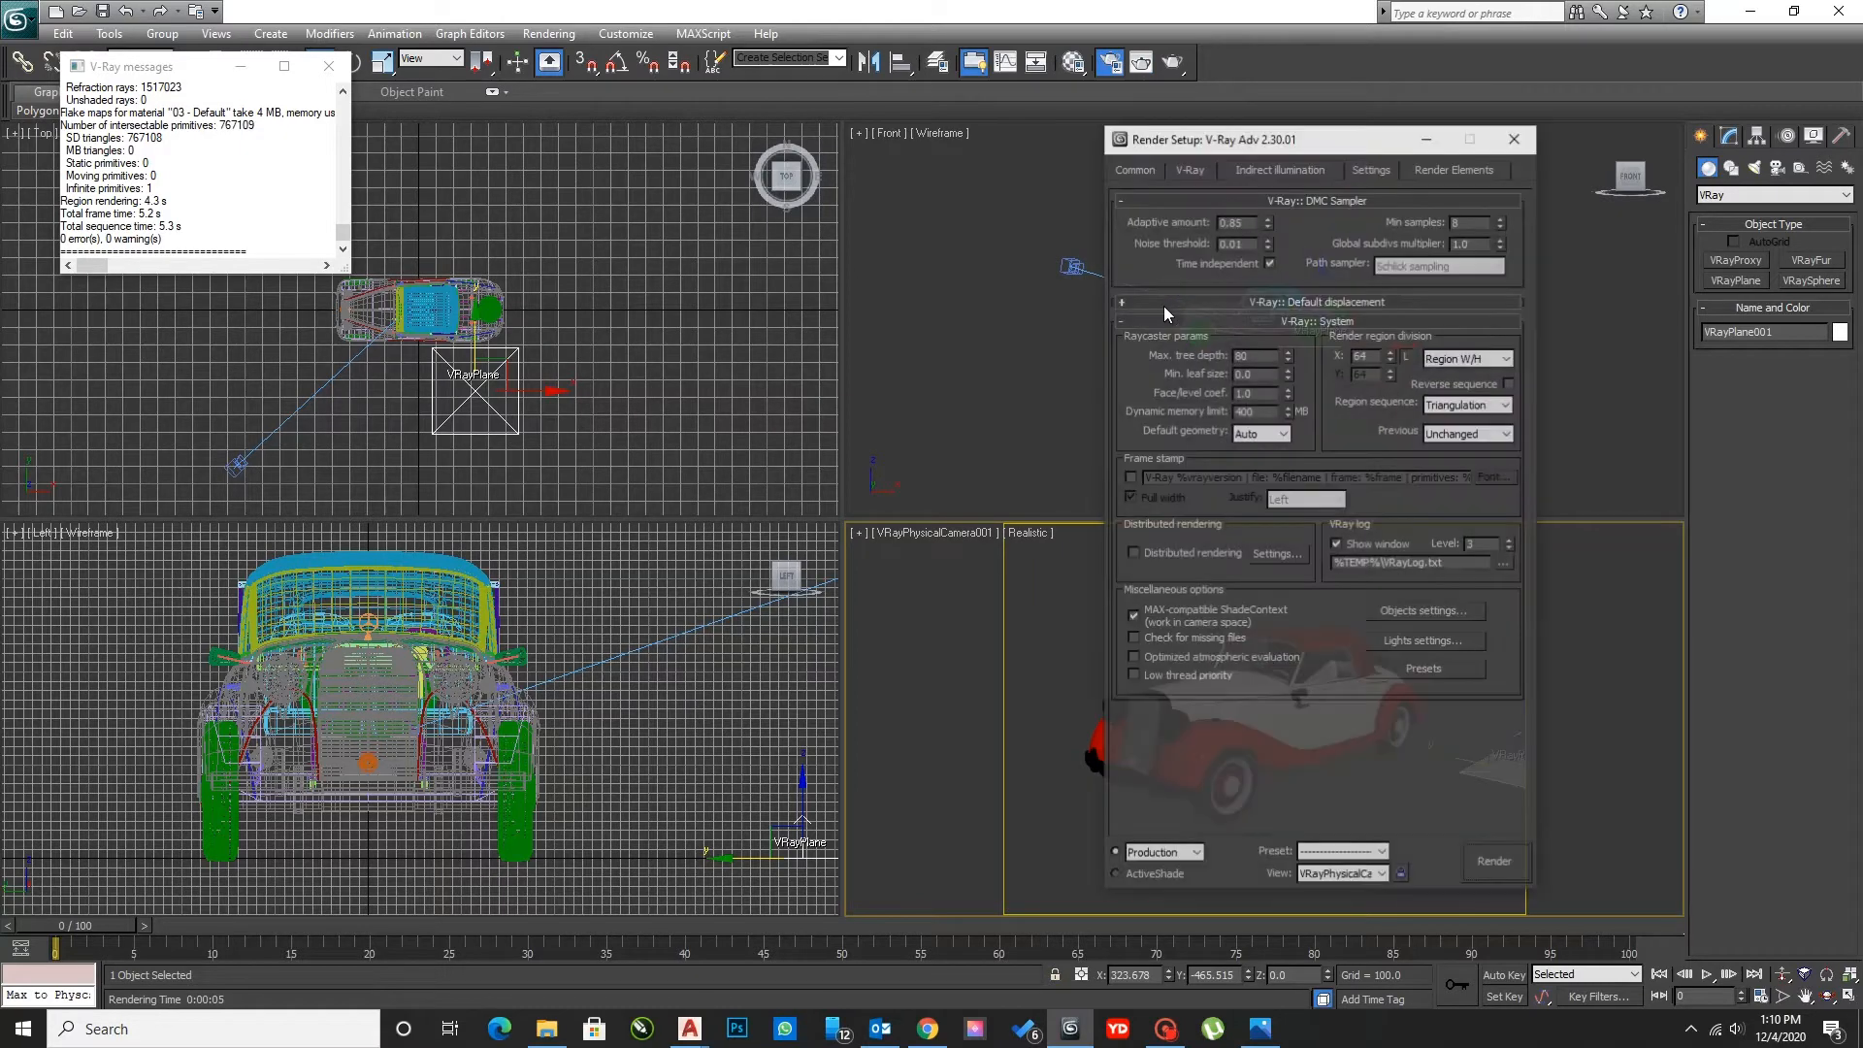
left_click_drag(1185, 153, 929, 103)
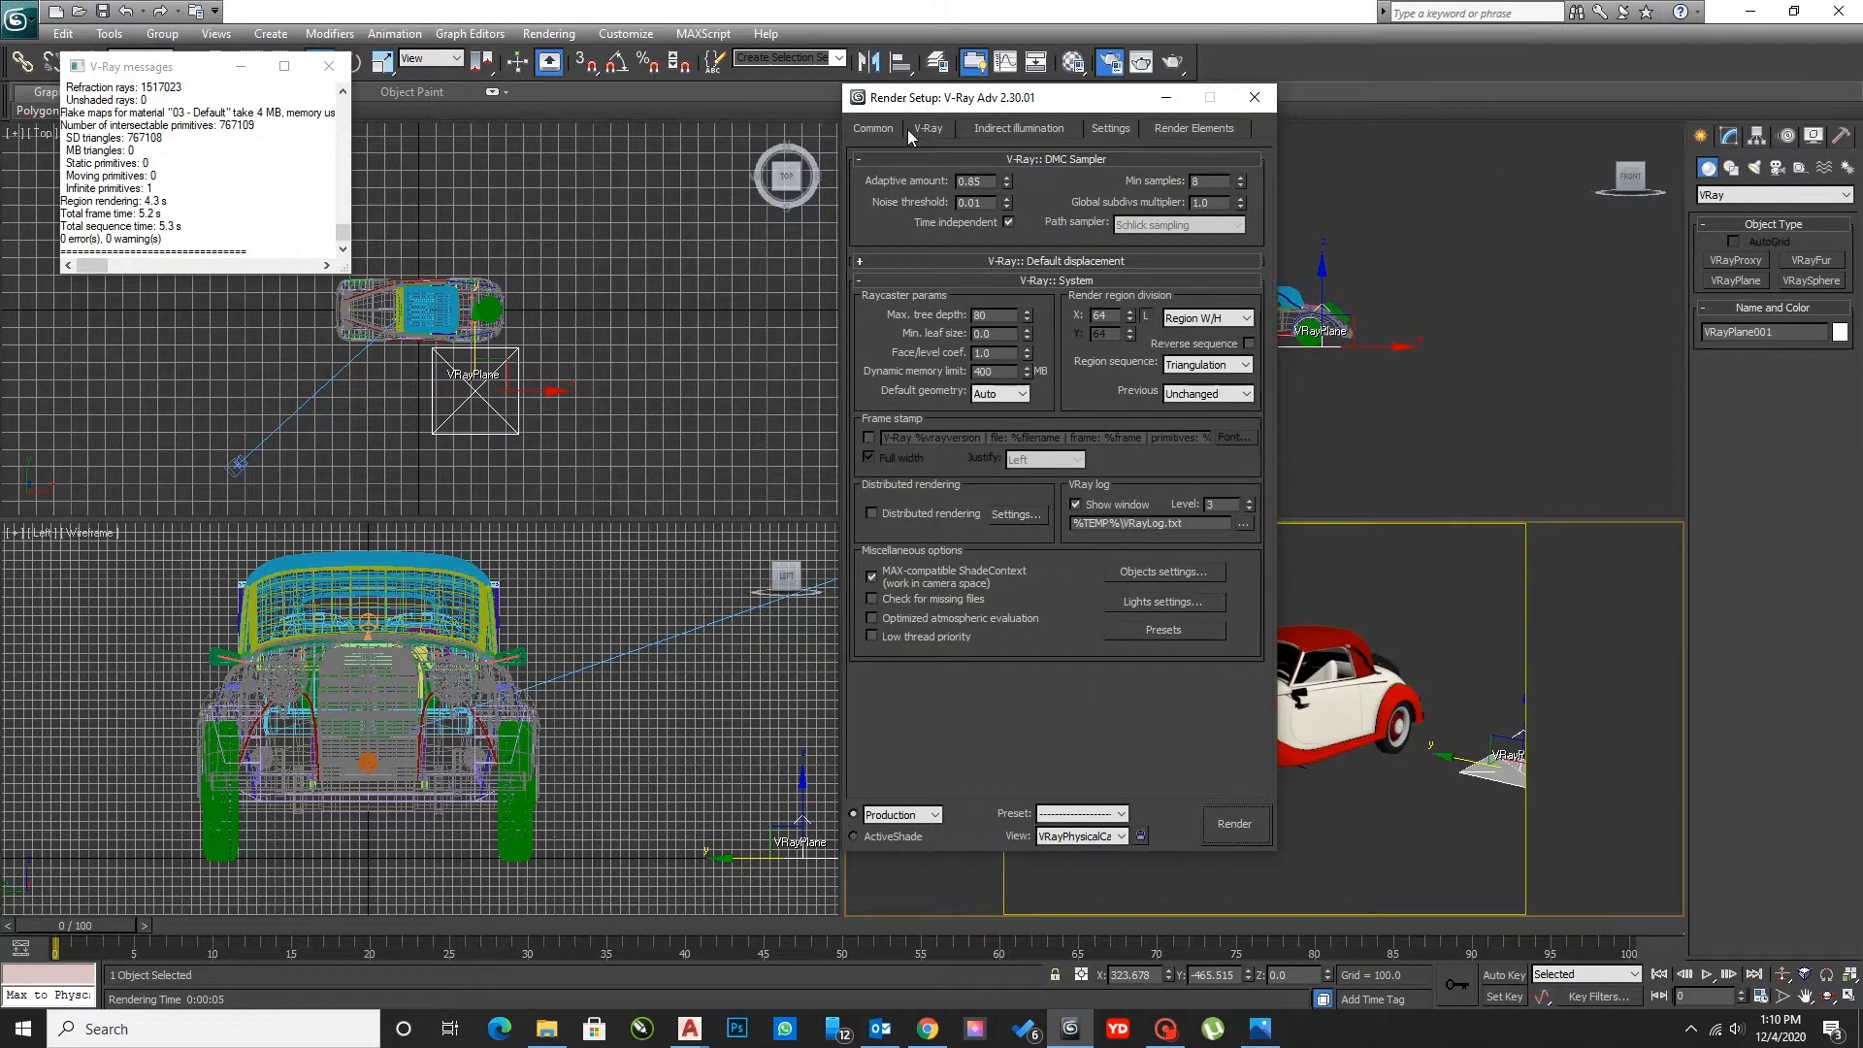
left_click(872, 128)
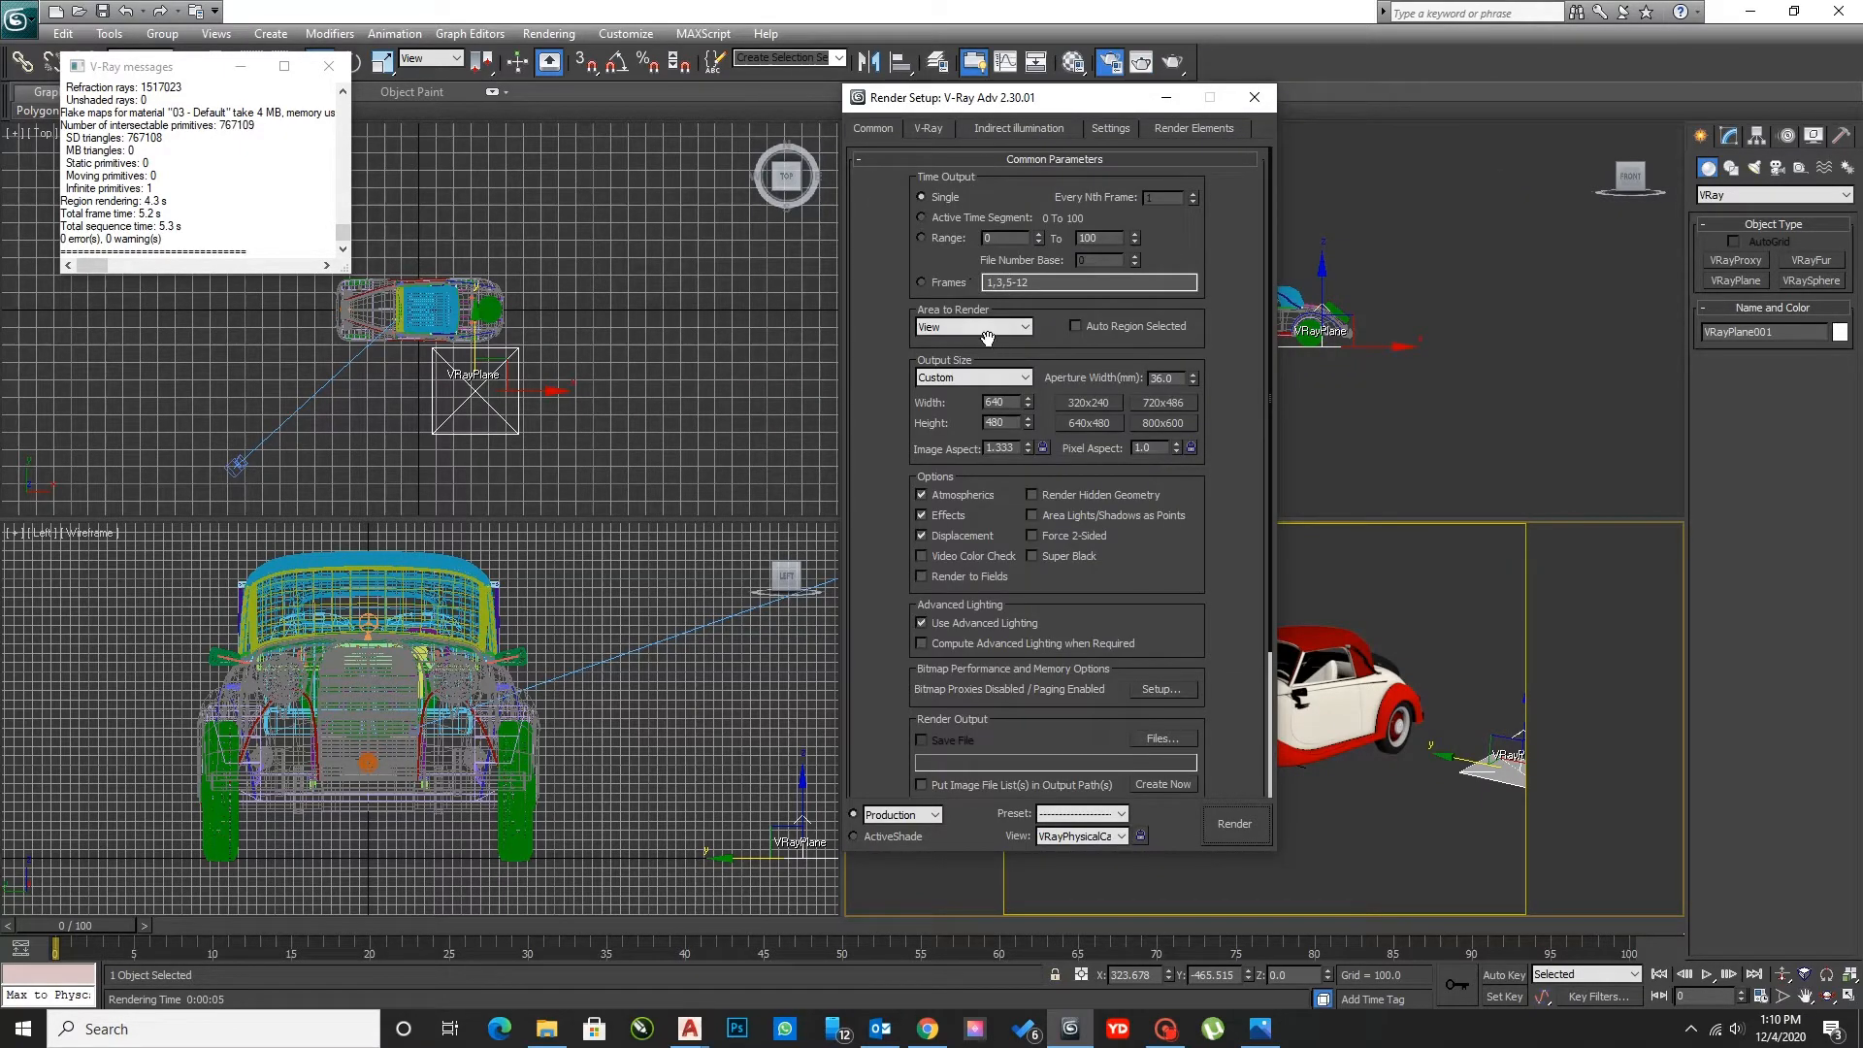
left_click(983, 378)
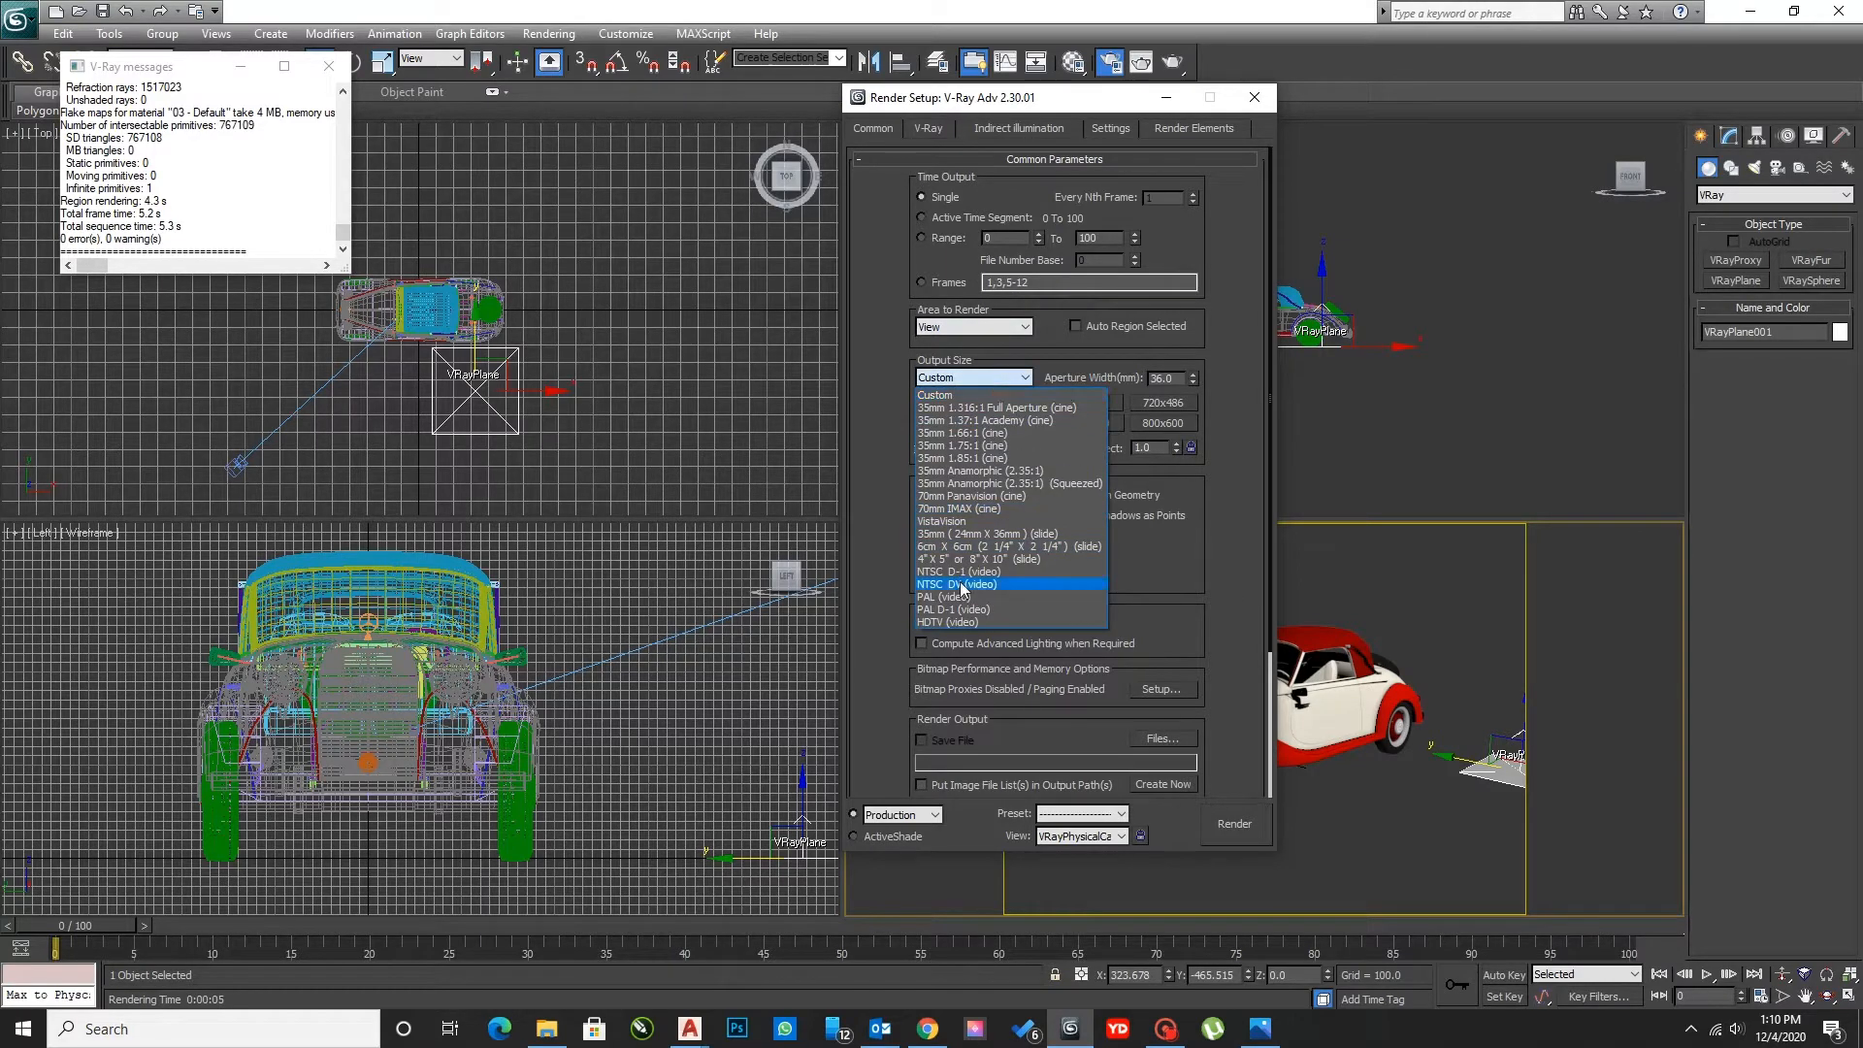
left_click(957, 621)
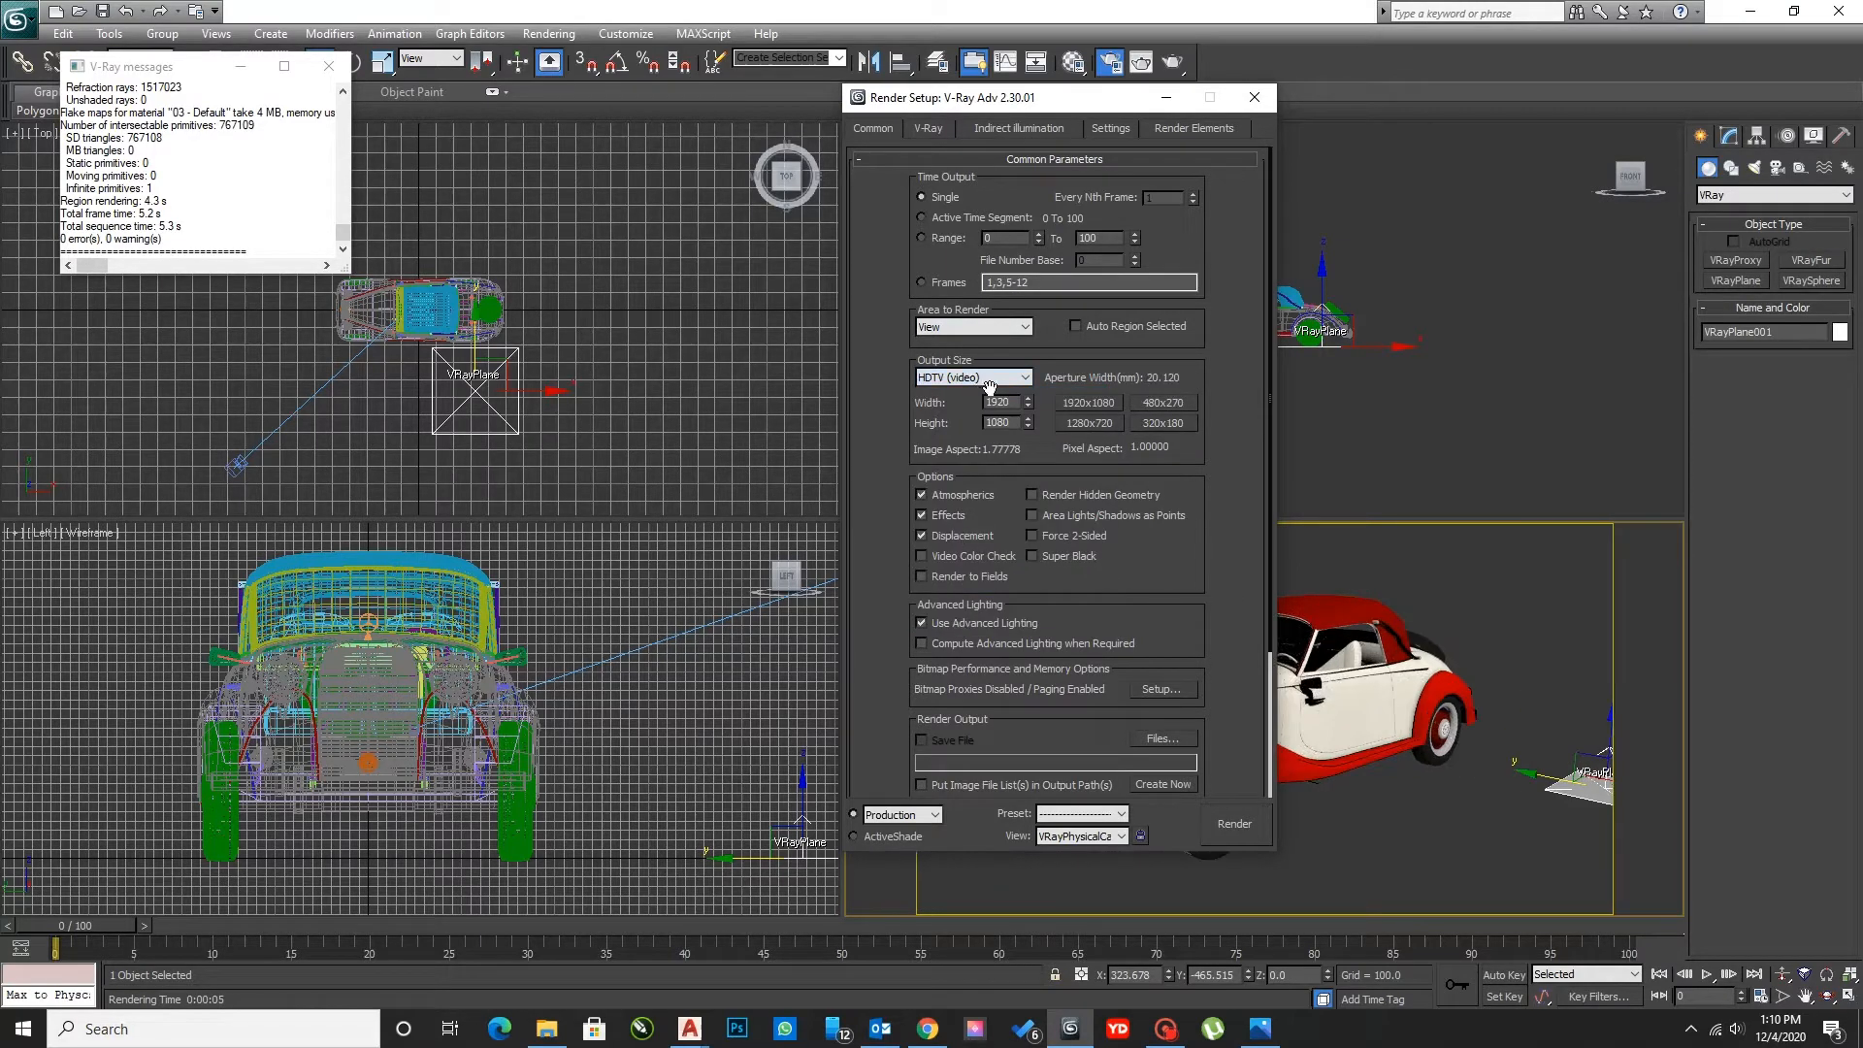
- Change the Default lights option in the V-Ray global switches of the render setup
left_click(923, 130)
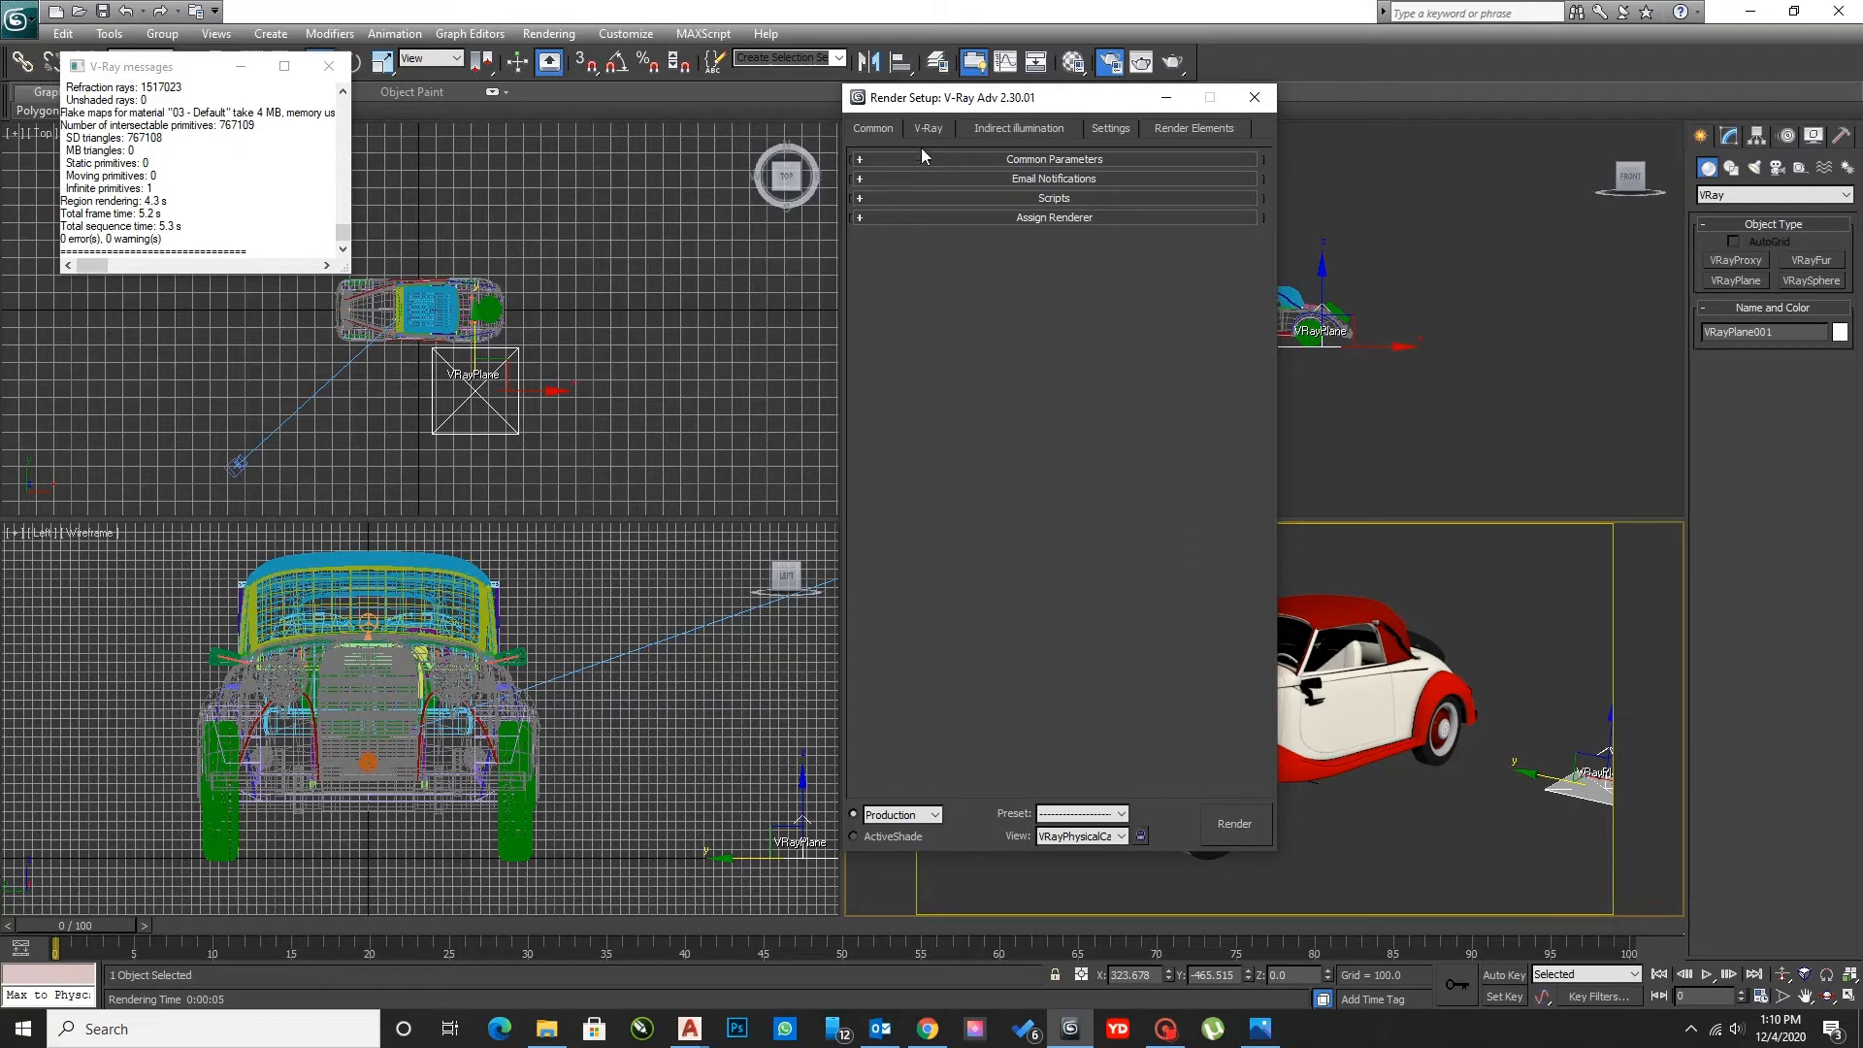
left_click(917, 197)
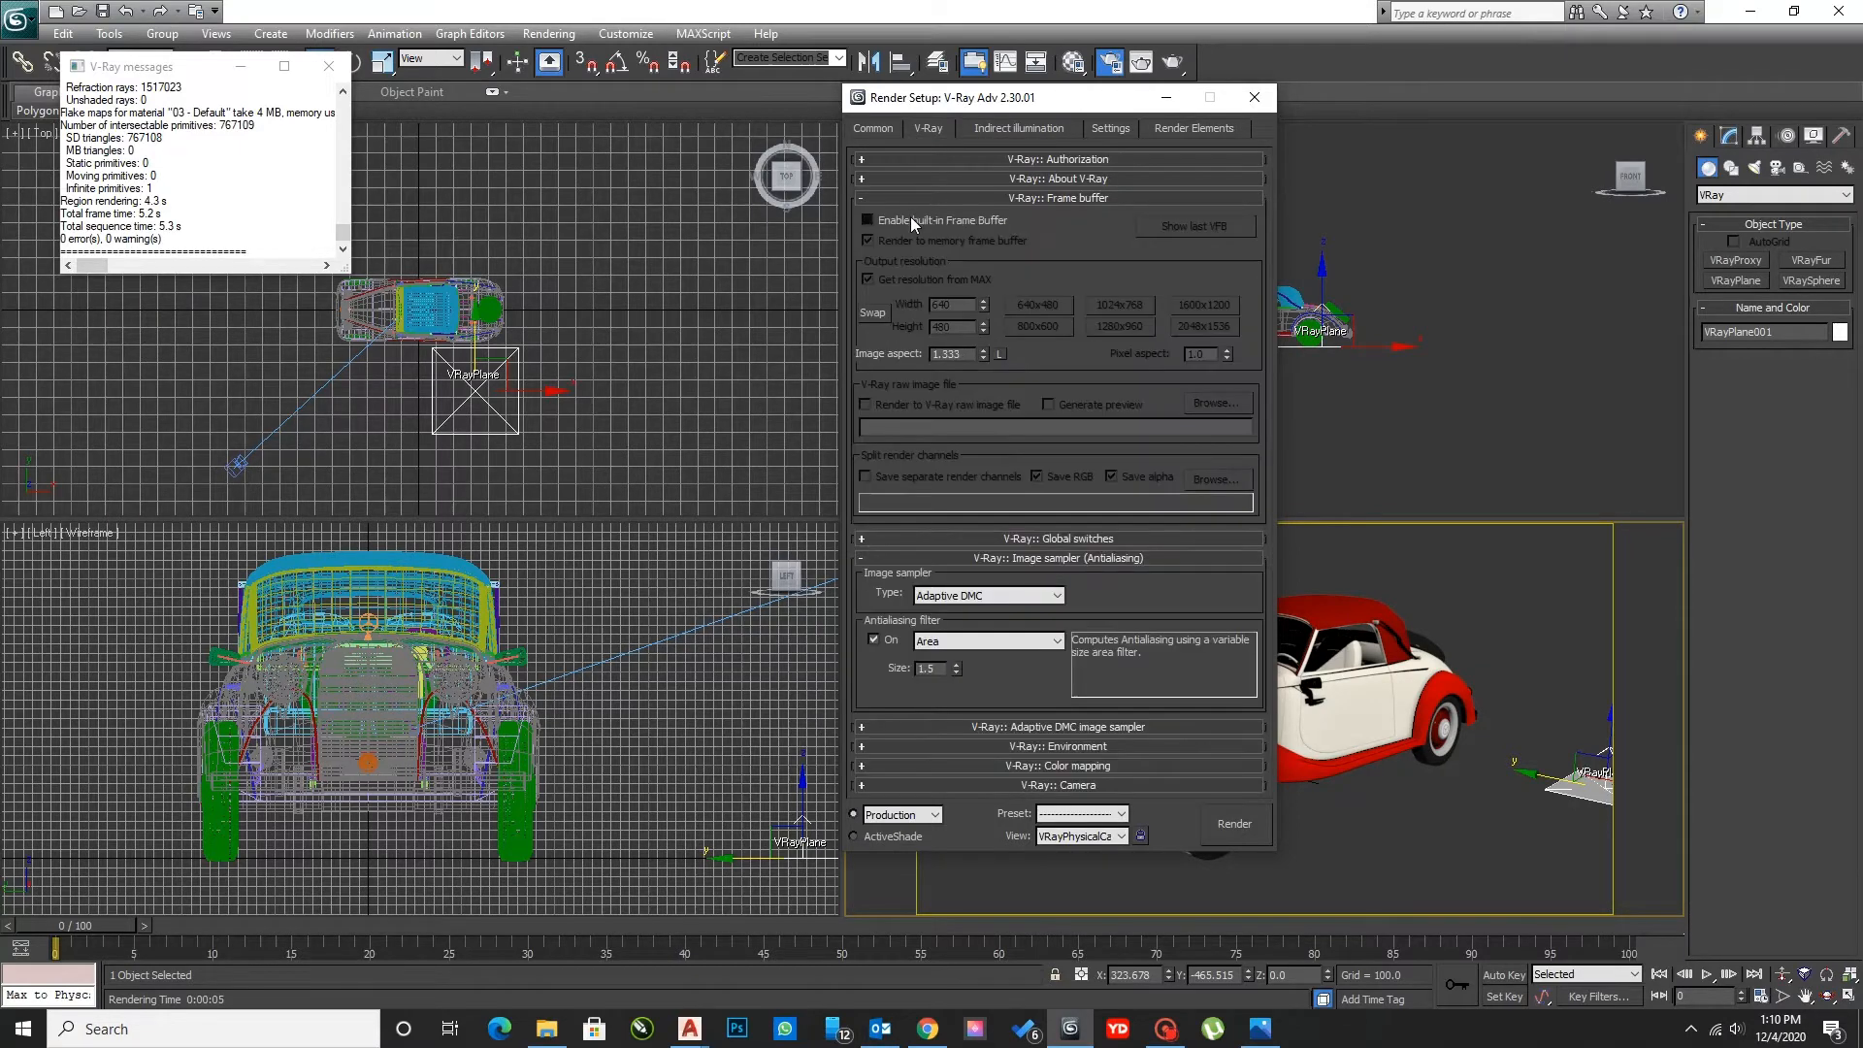
left_click(908, 200)
left_click(908, 218)
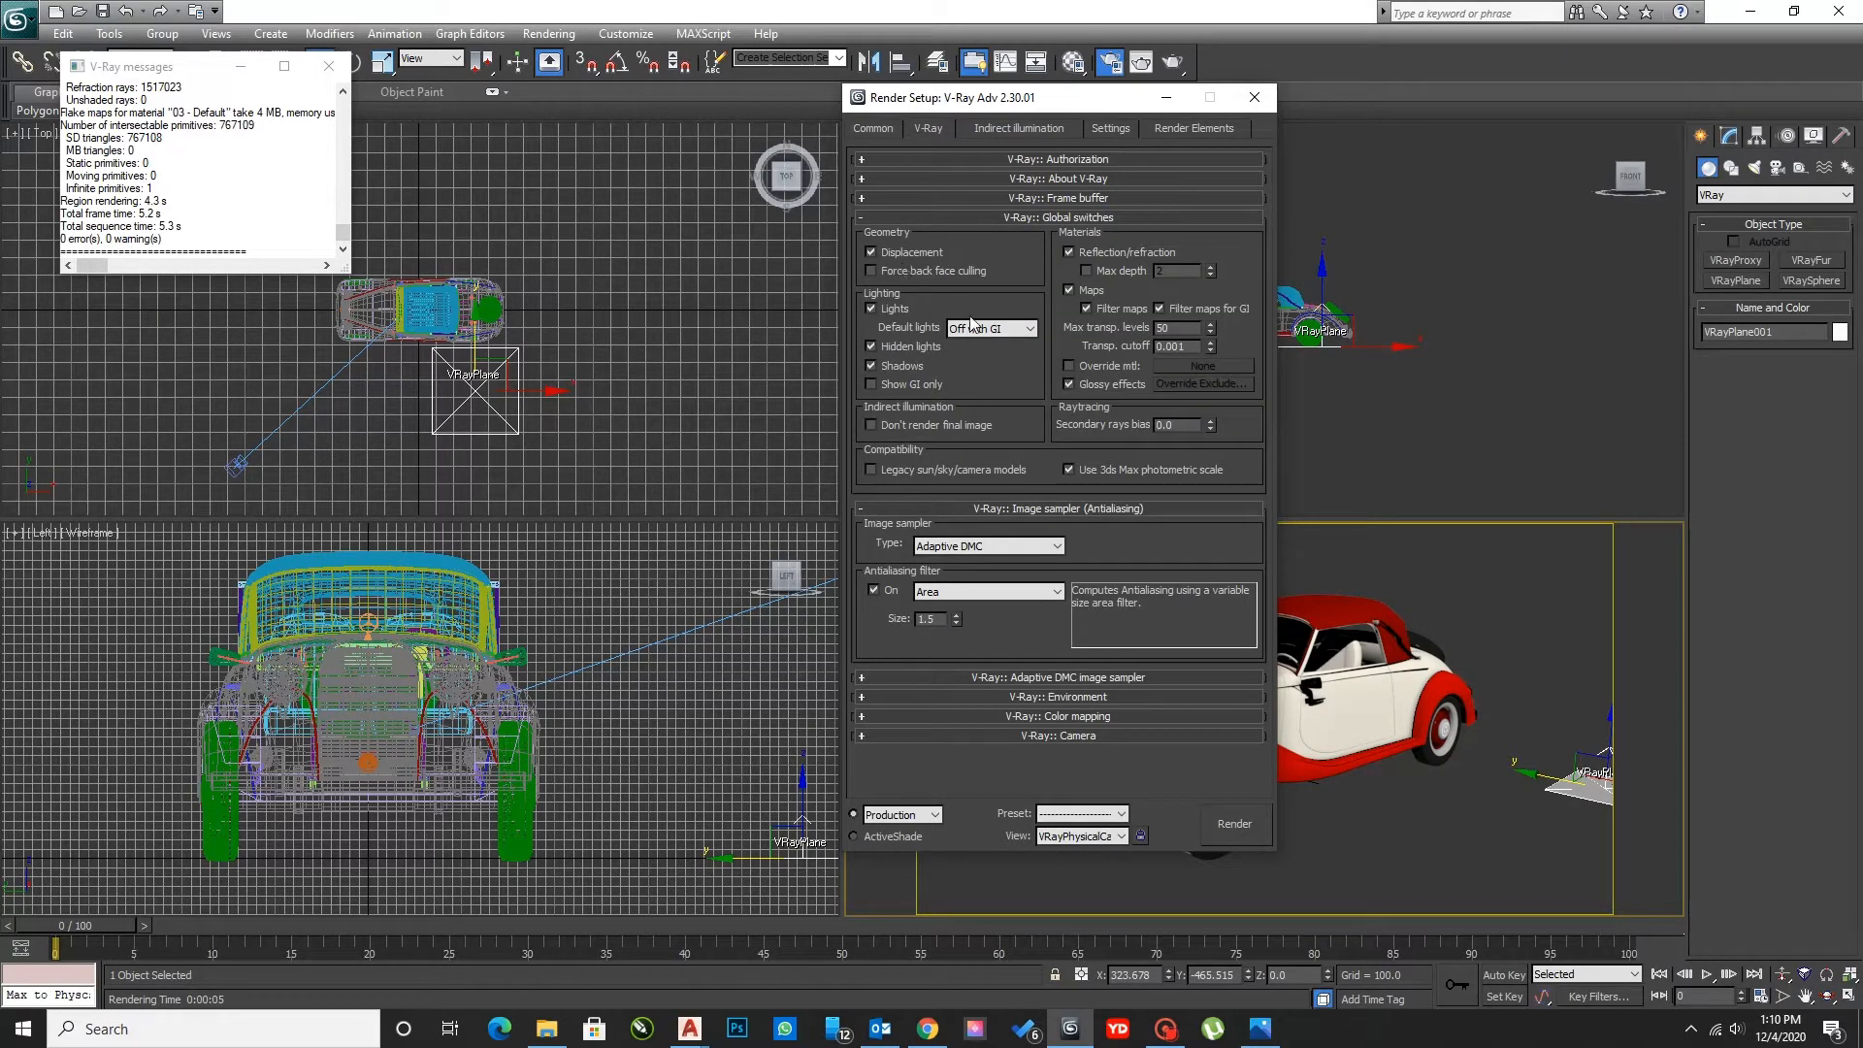
left_click(975, 346)
left_click(964, 220)
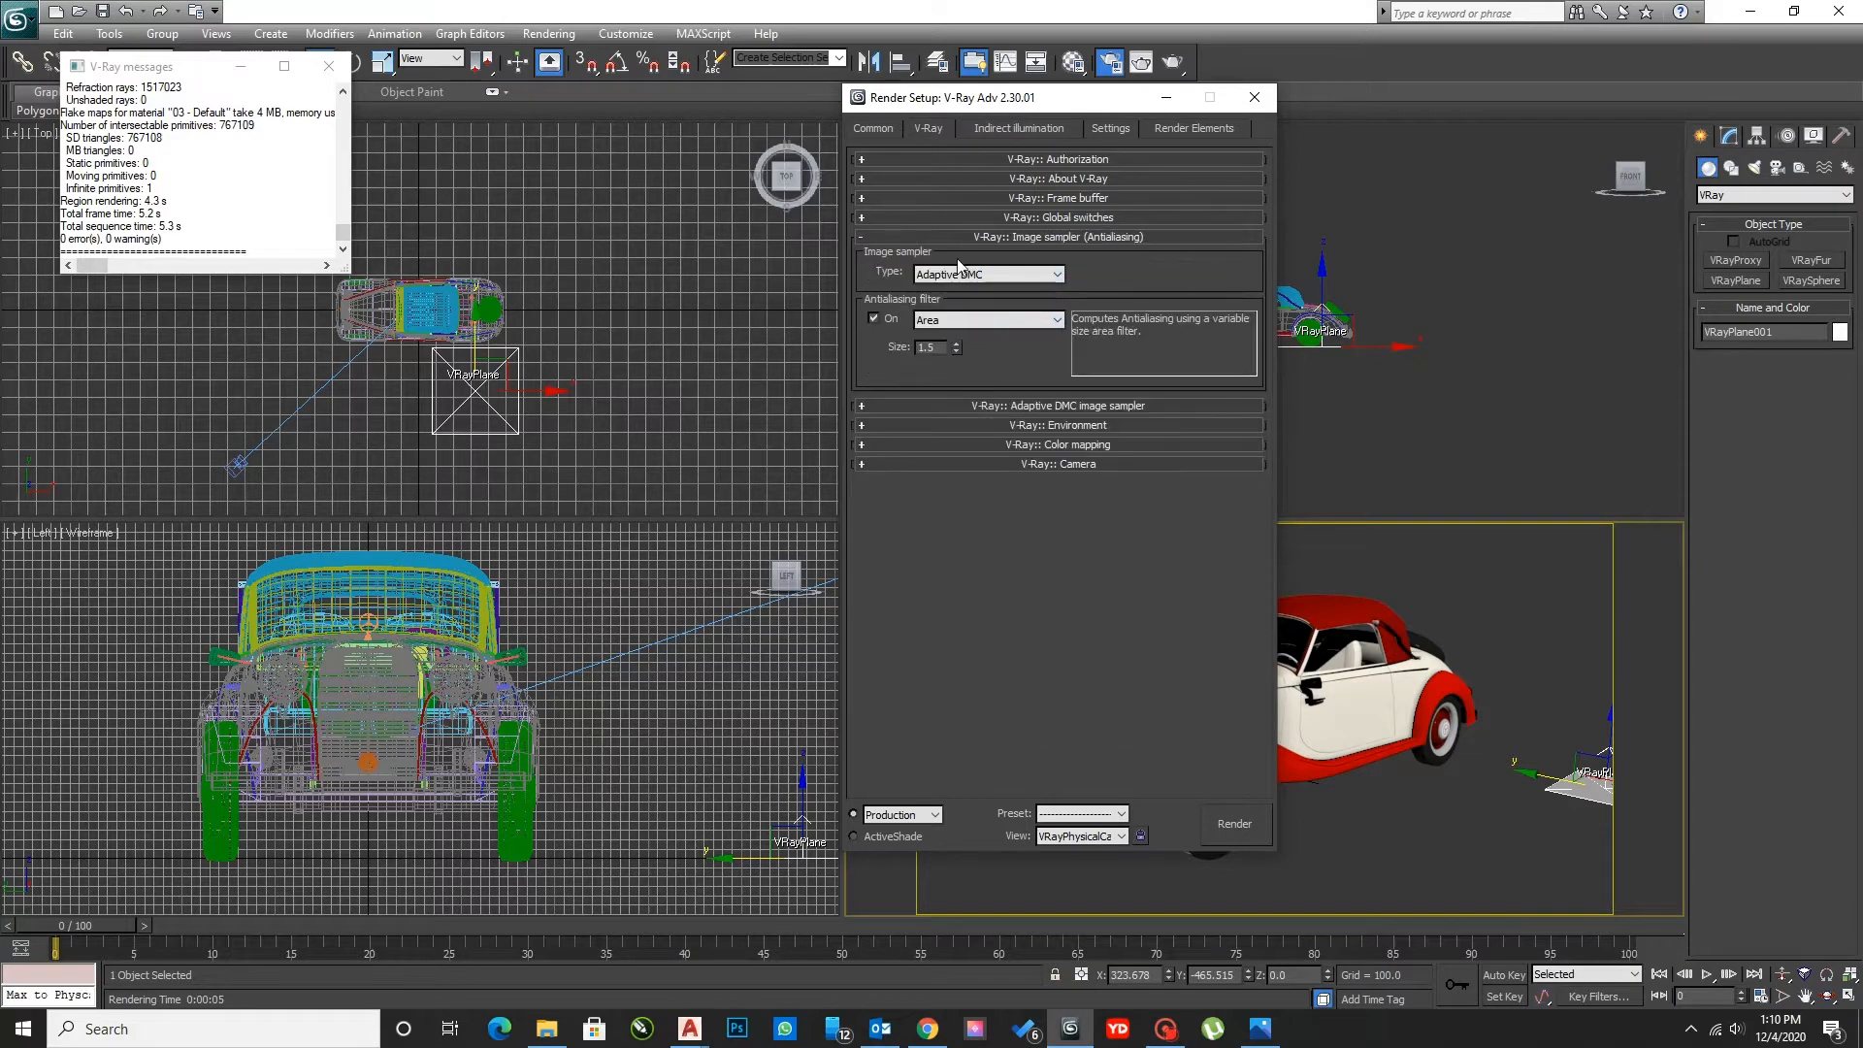
- Set the image sampler's antialiasing filter to Catmull-Rom
left_click(955, 319)
left_click(958, 373)
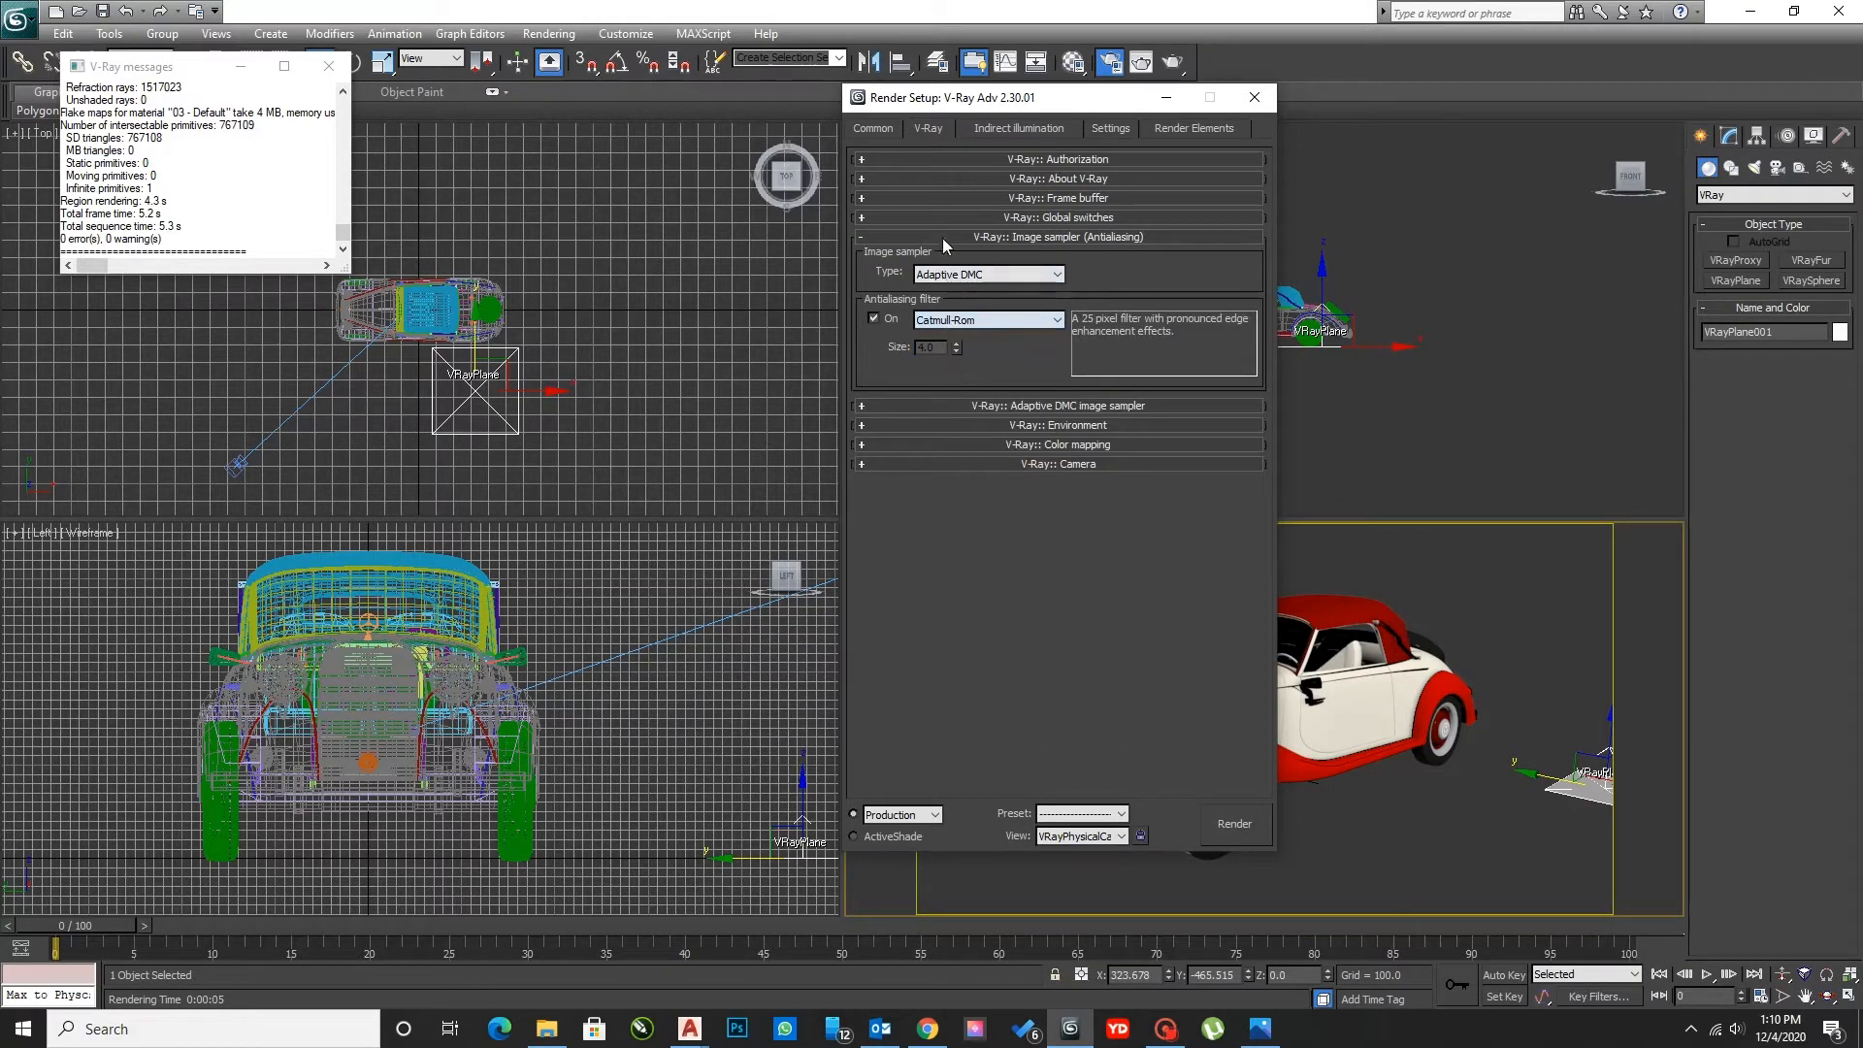
left_click(941, 236)
left_click(939, 256)
left_click(942, 259)
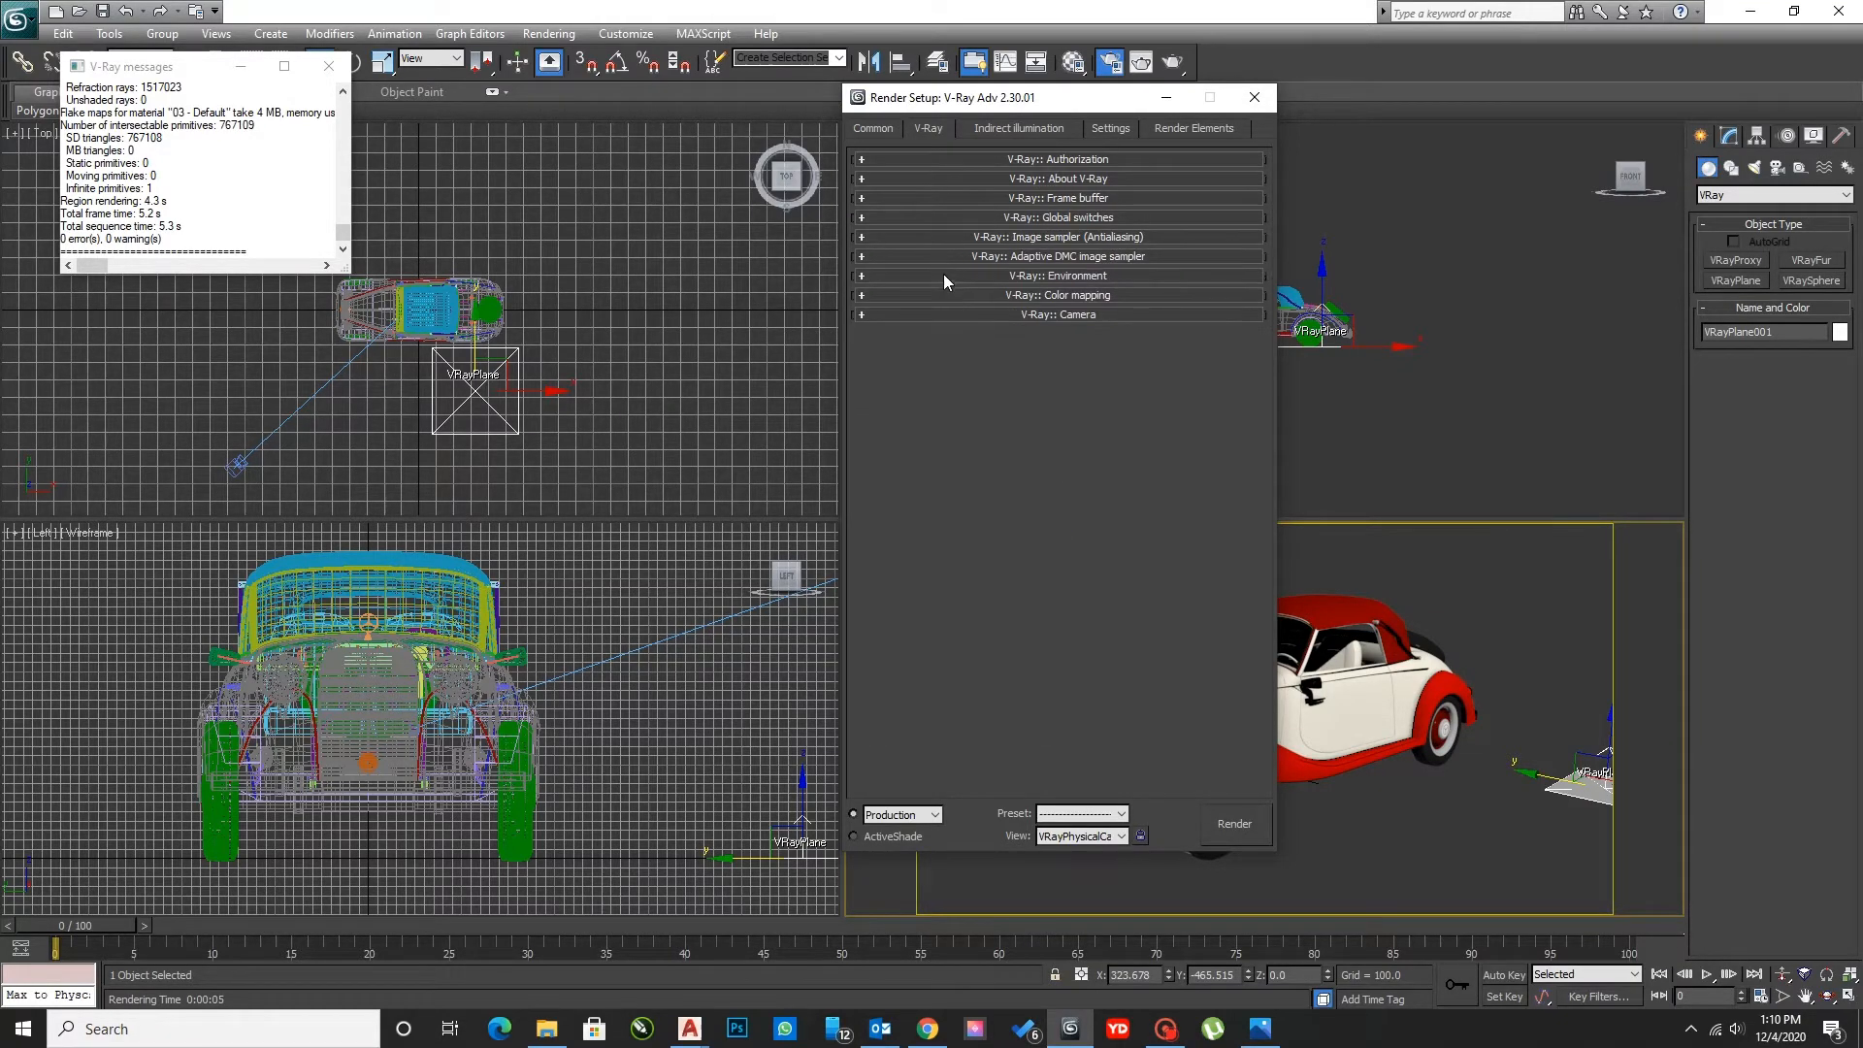
- Enable the GI Environment (skylight) override in the V-Ray environment settings
left_click(943, 276)
left_click(879, 311)
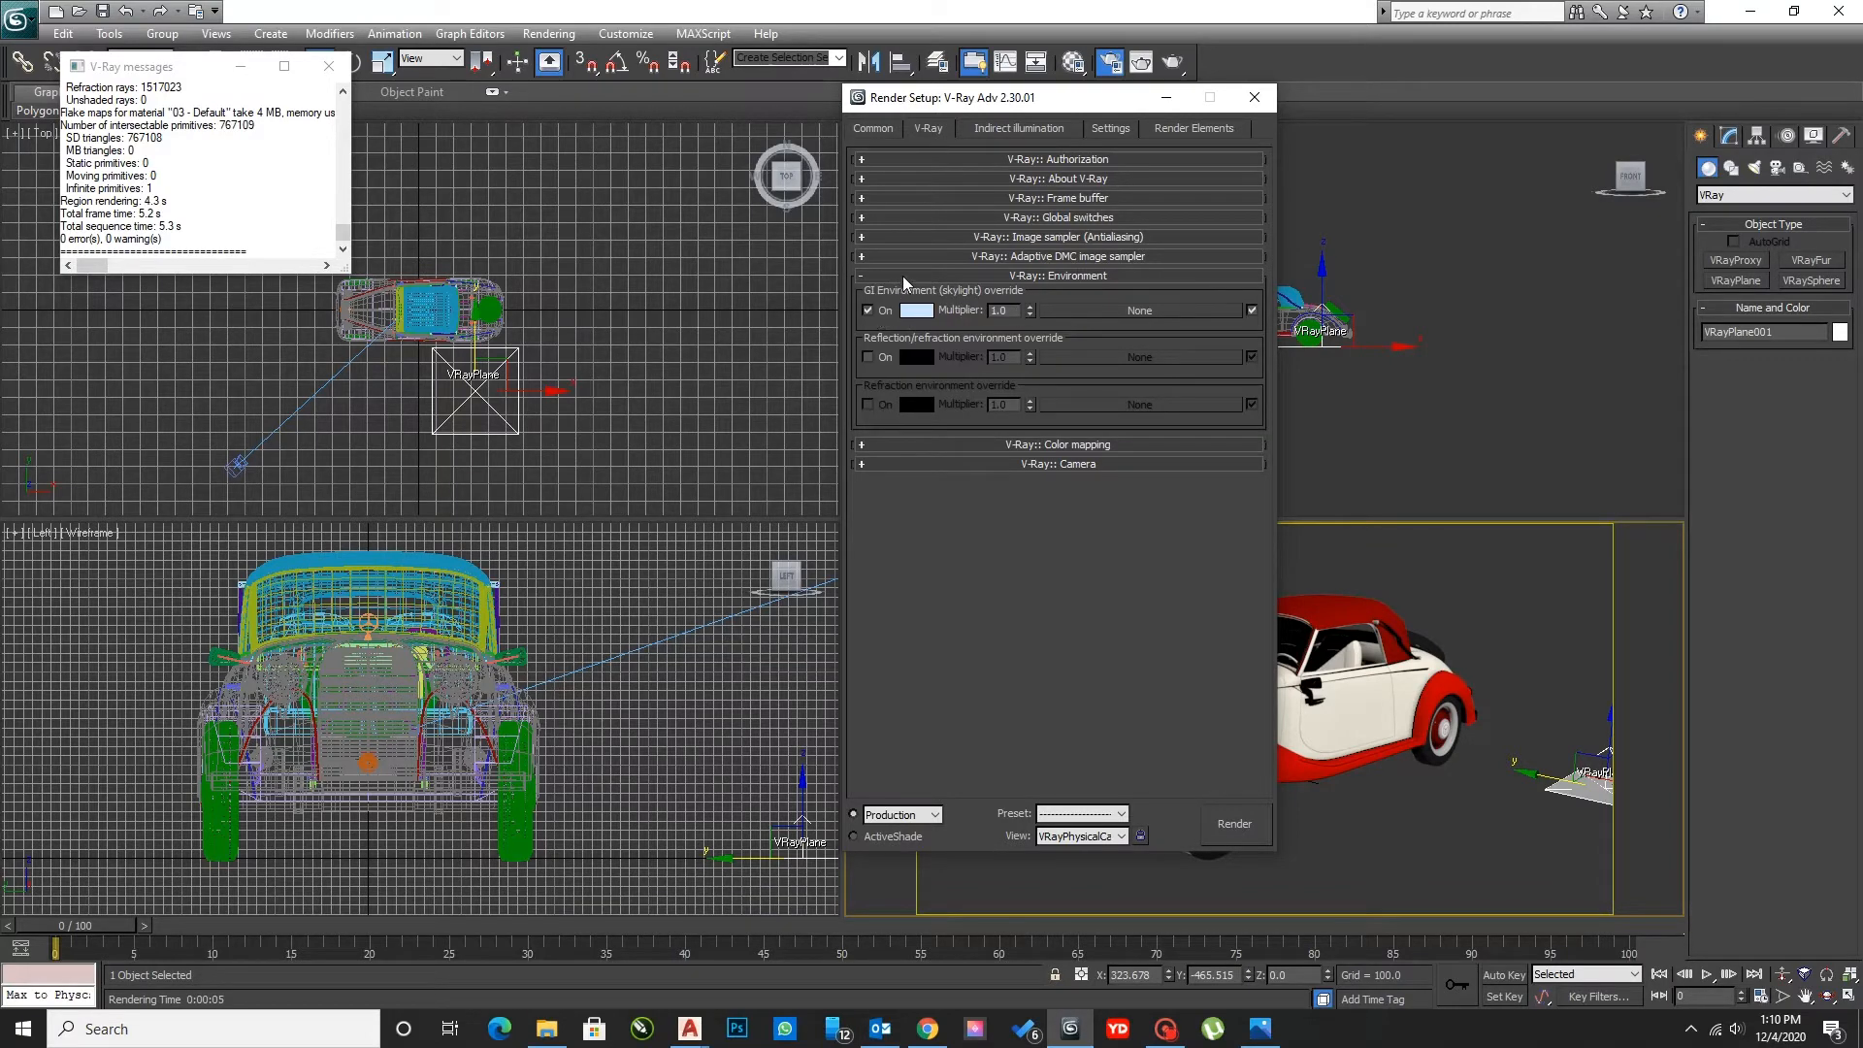
left_click(902, 276)
- Set V-Ray color mapping to Exponential with sub-pixel mapping and clamp output enabled
left_click(924, 297)
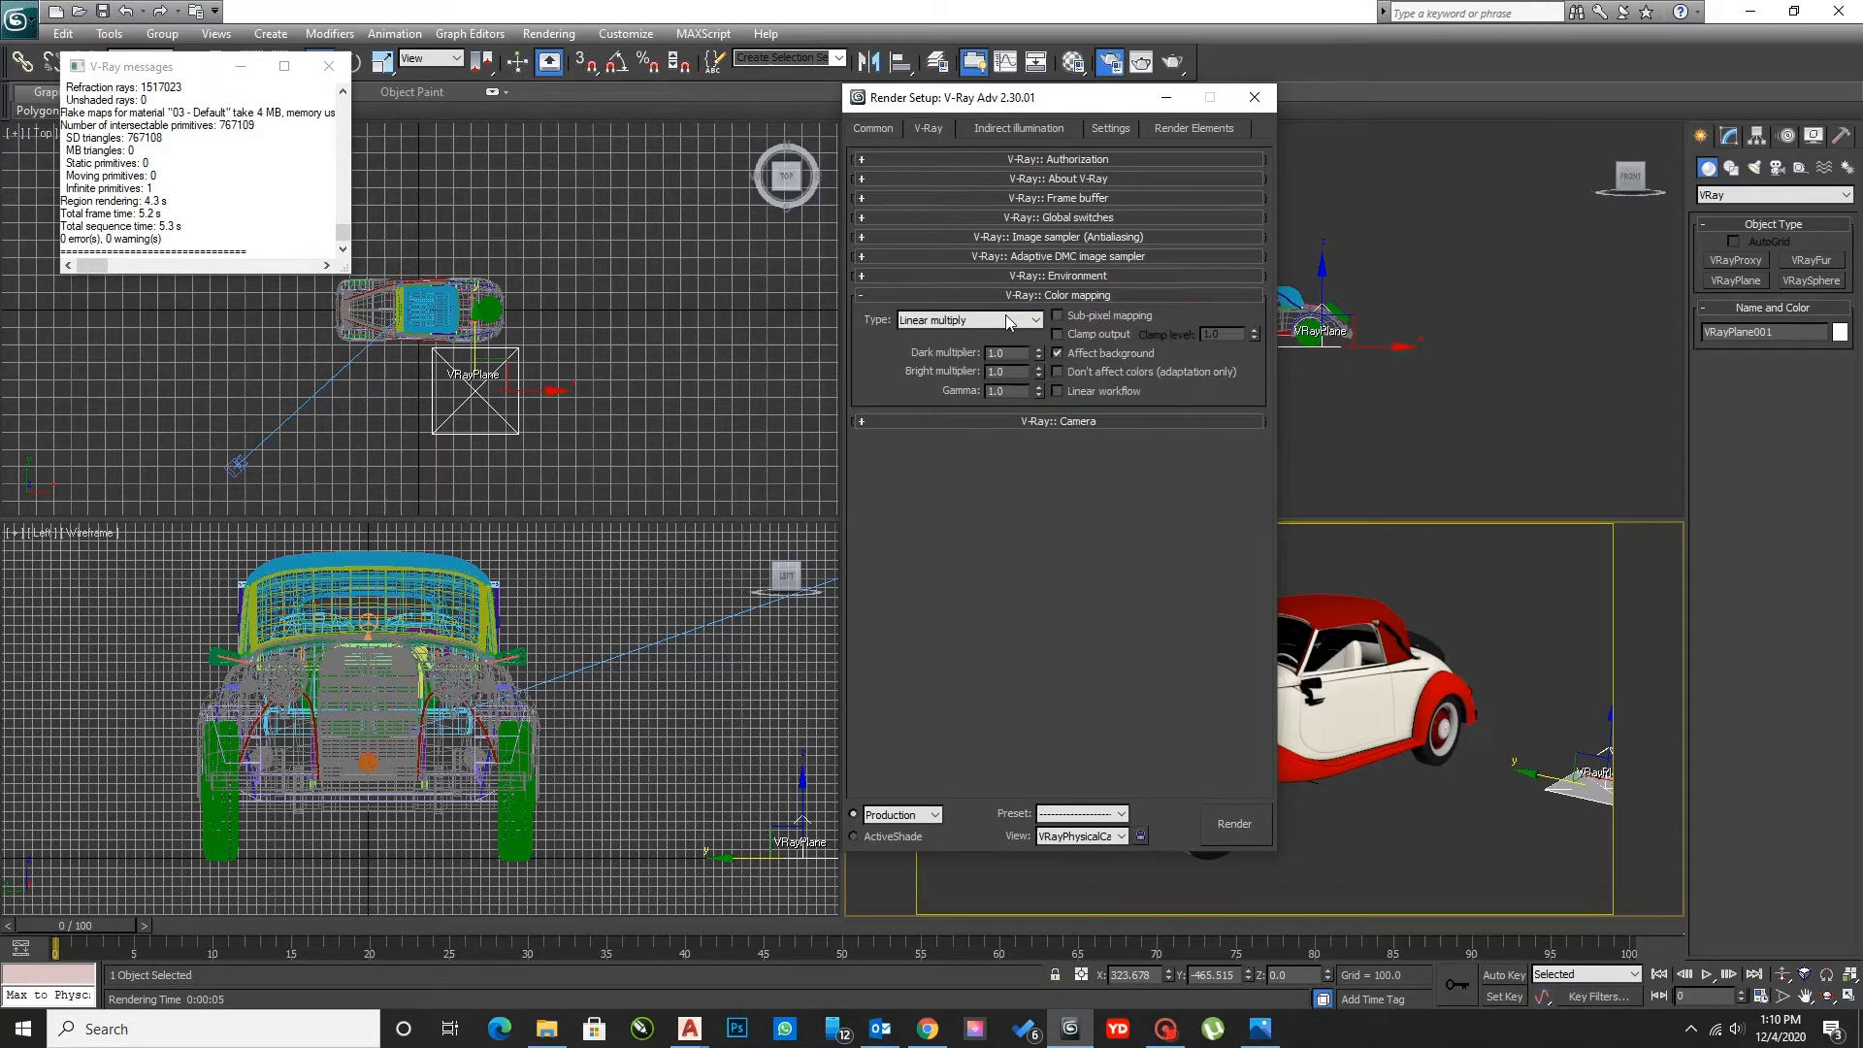
left_click(995, 321)
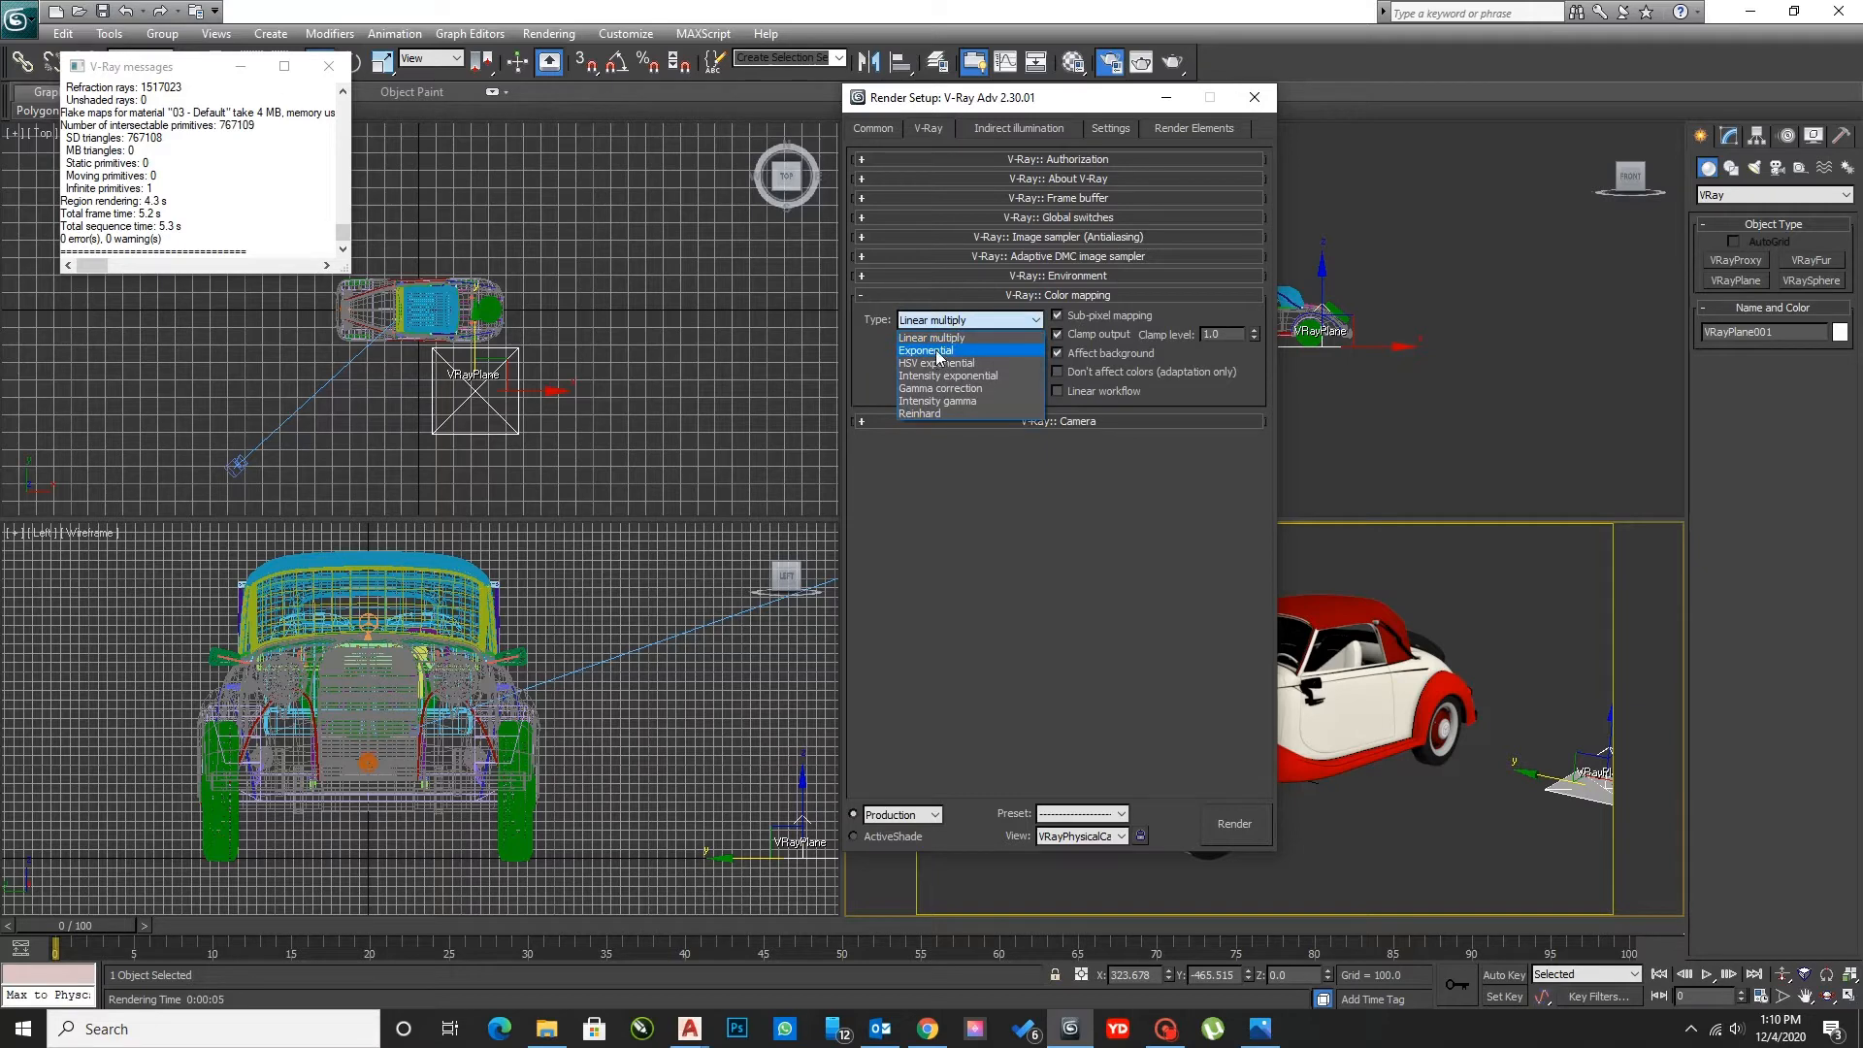
left_click(937, 351)
- Enable V-Ray indirect illumination and set the secondary bounces GI engine to Light cache
left_click(999, 128)
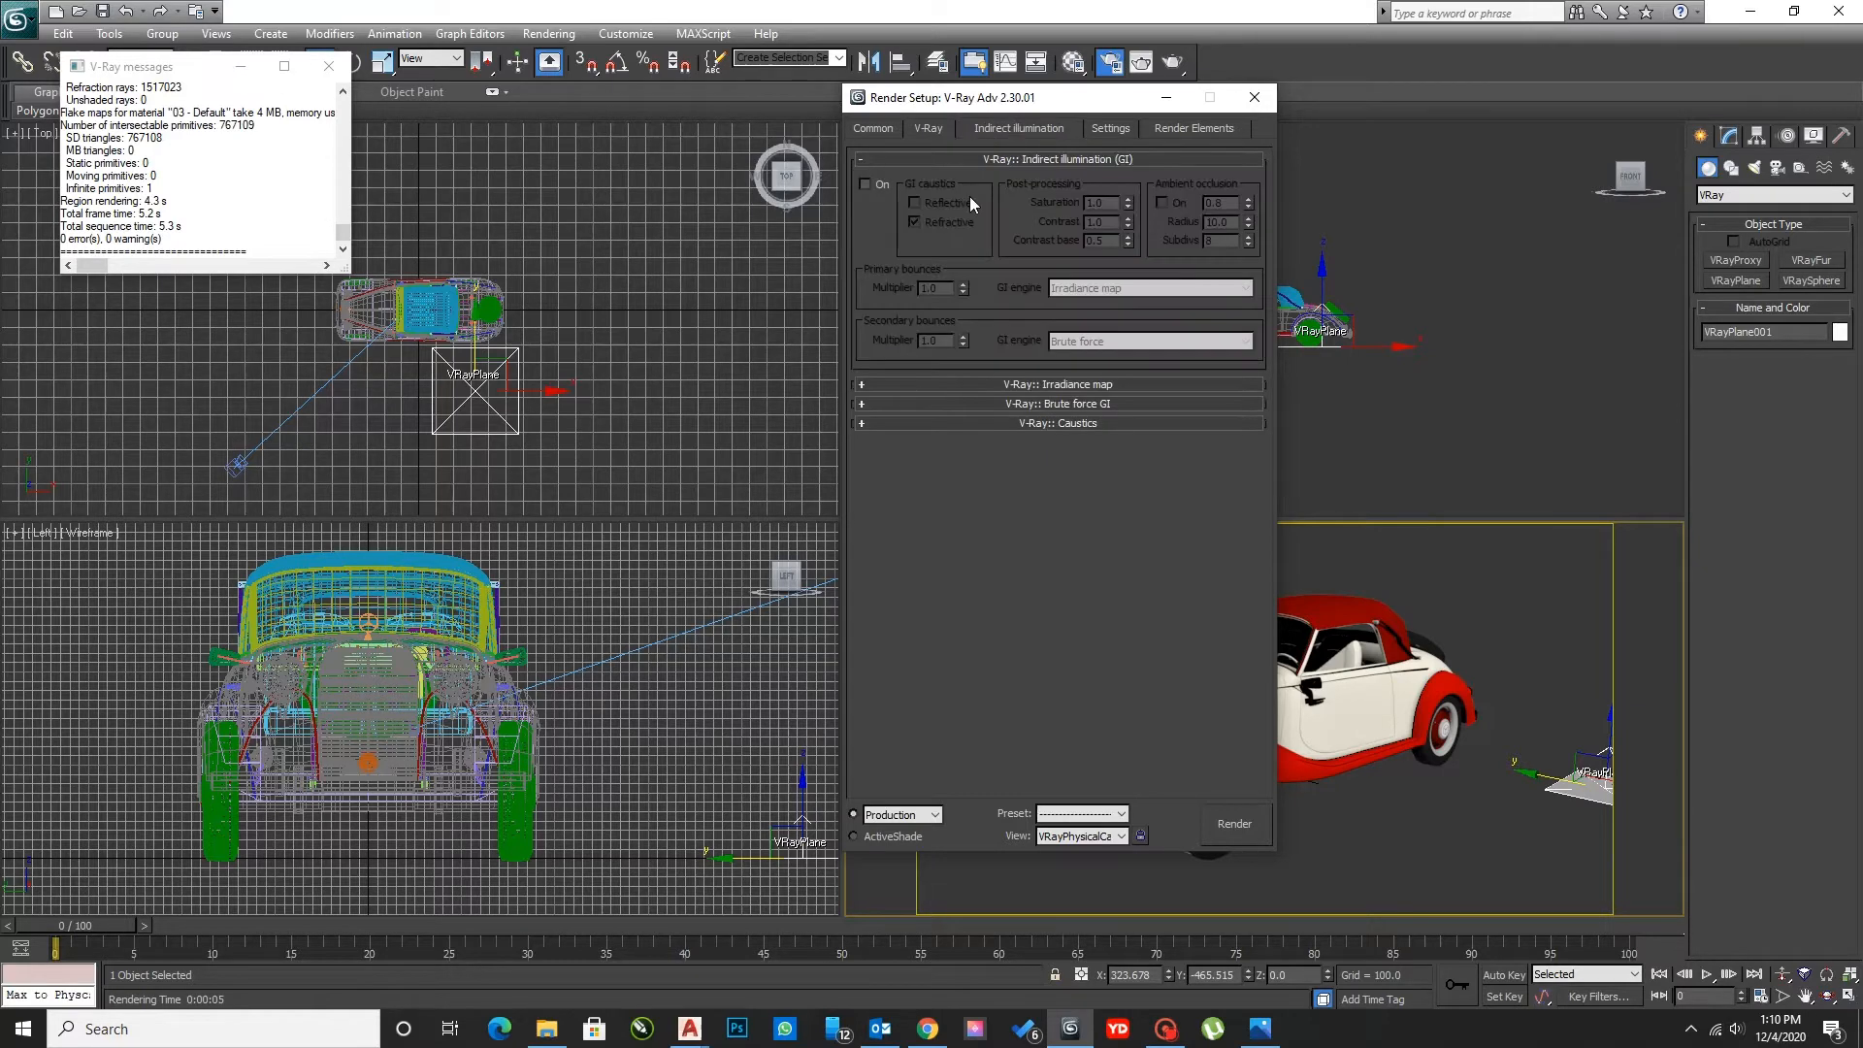
left_click(866, 184)
left_click(1067, 340)
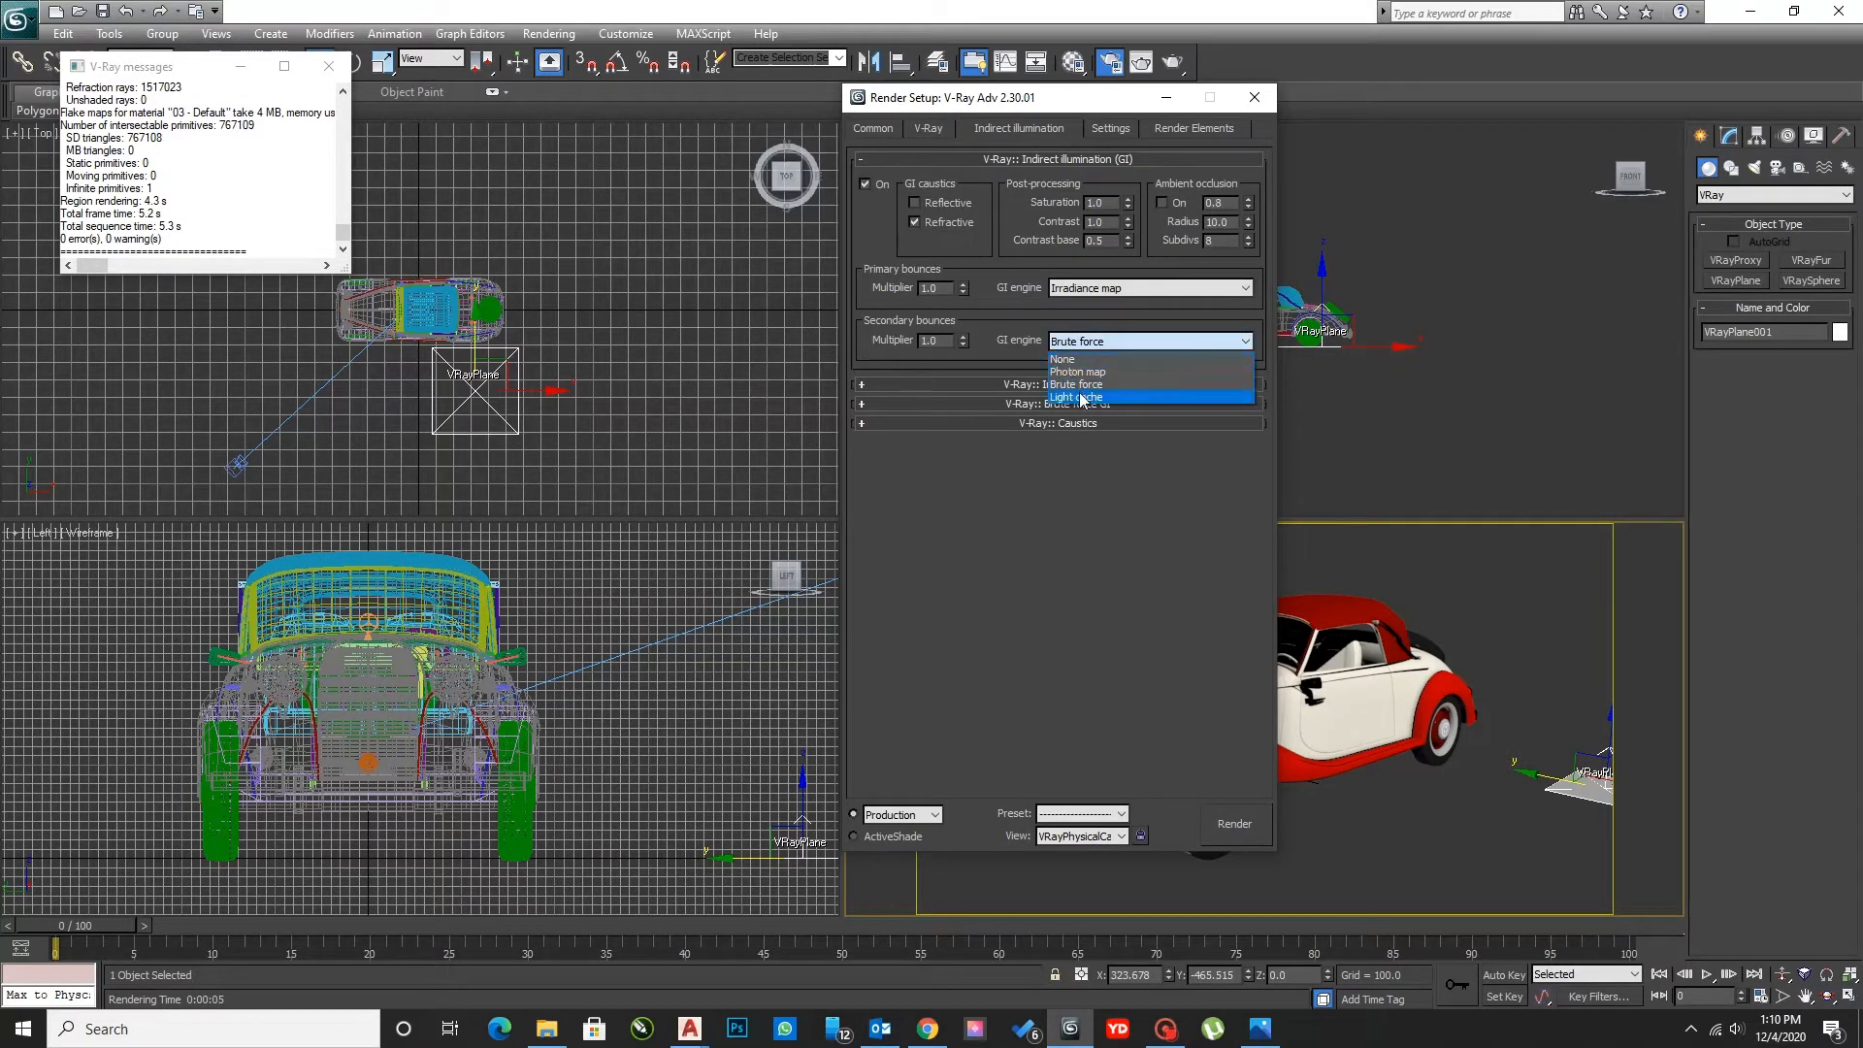
left_click(1081, 397)
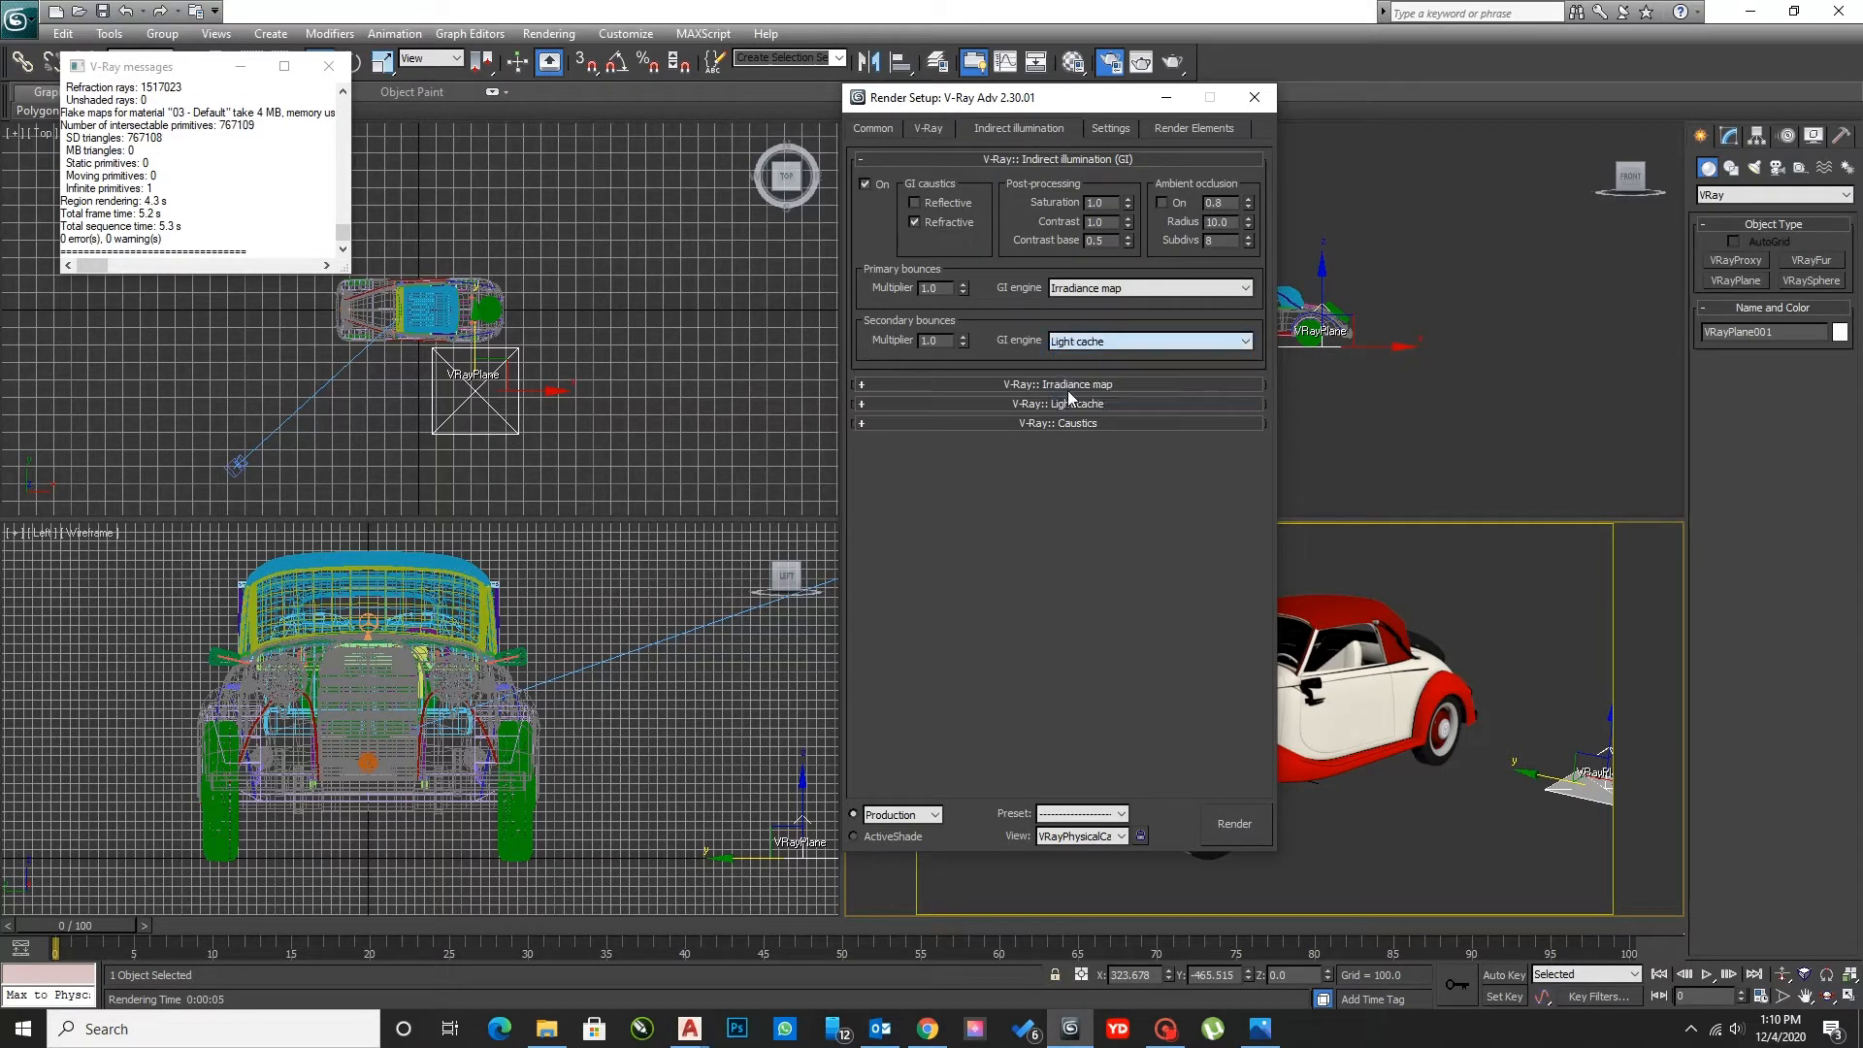
- Set the irradiance map preset to Medium, enable detail enhancement and set sample lookup to Overlapping (very good/fast)
left_click(889, 159)
left_click(889, 179)
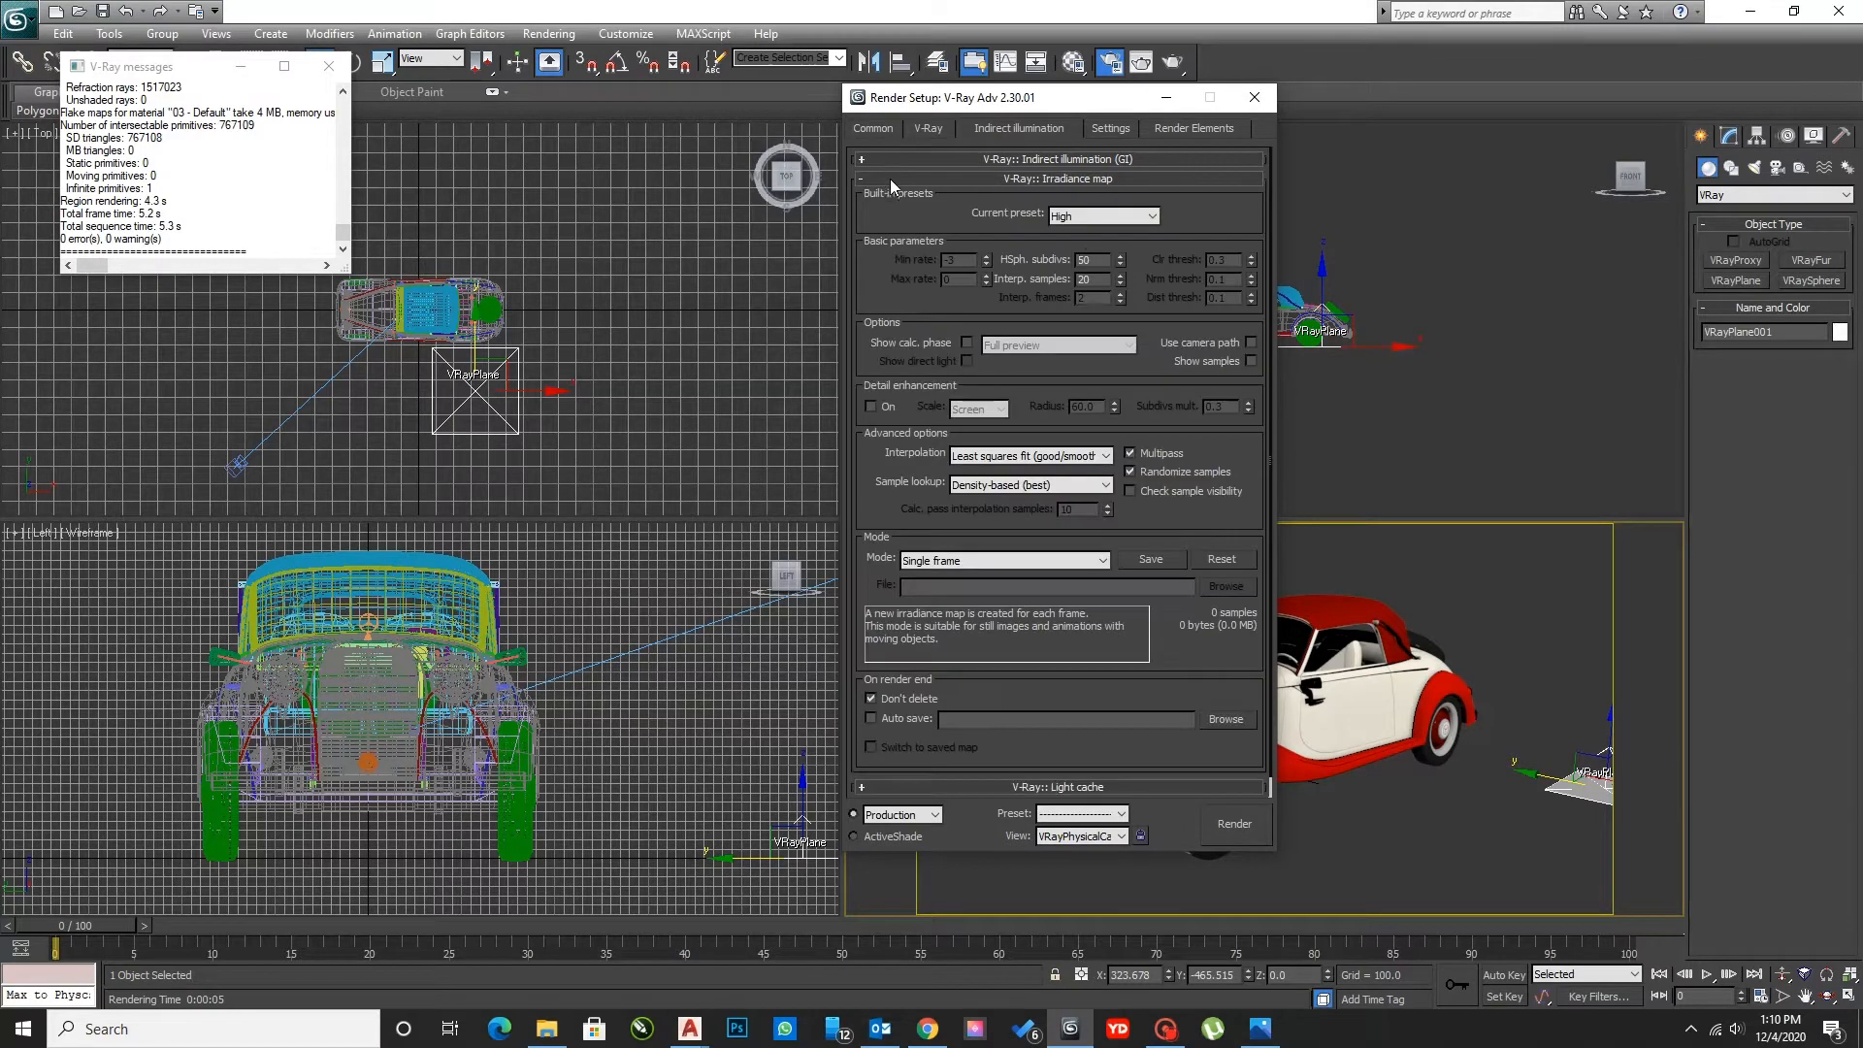
left_click(1103, 217)
left_click(1082, 275)
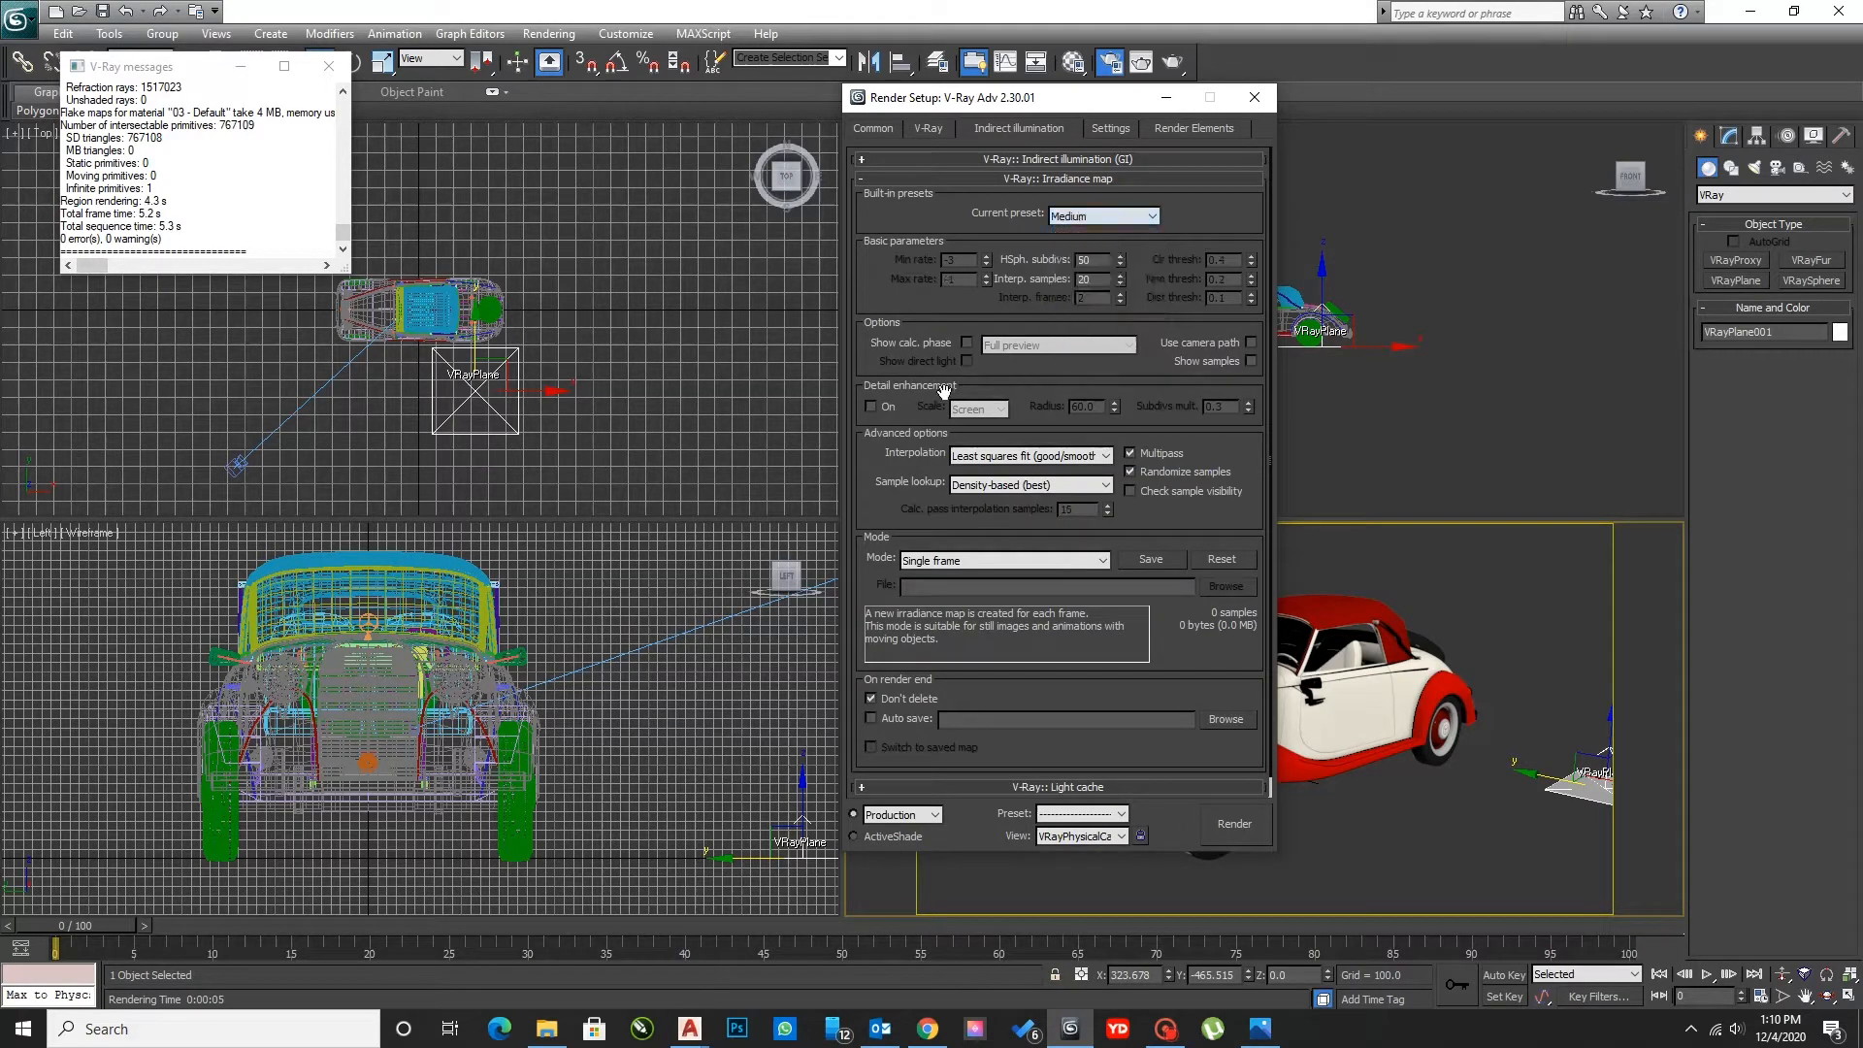
left_click(886, 408)
left_click(1029, 485)
left_click(1012, 529)
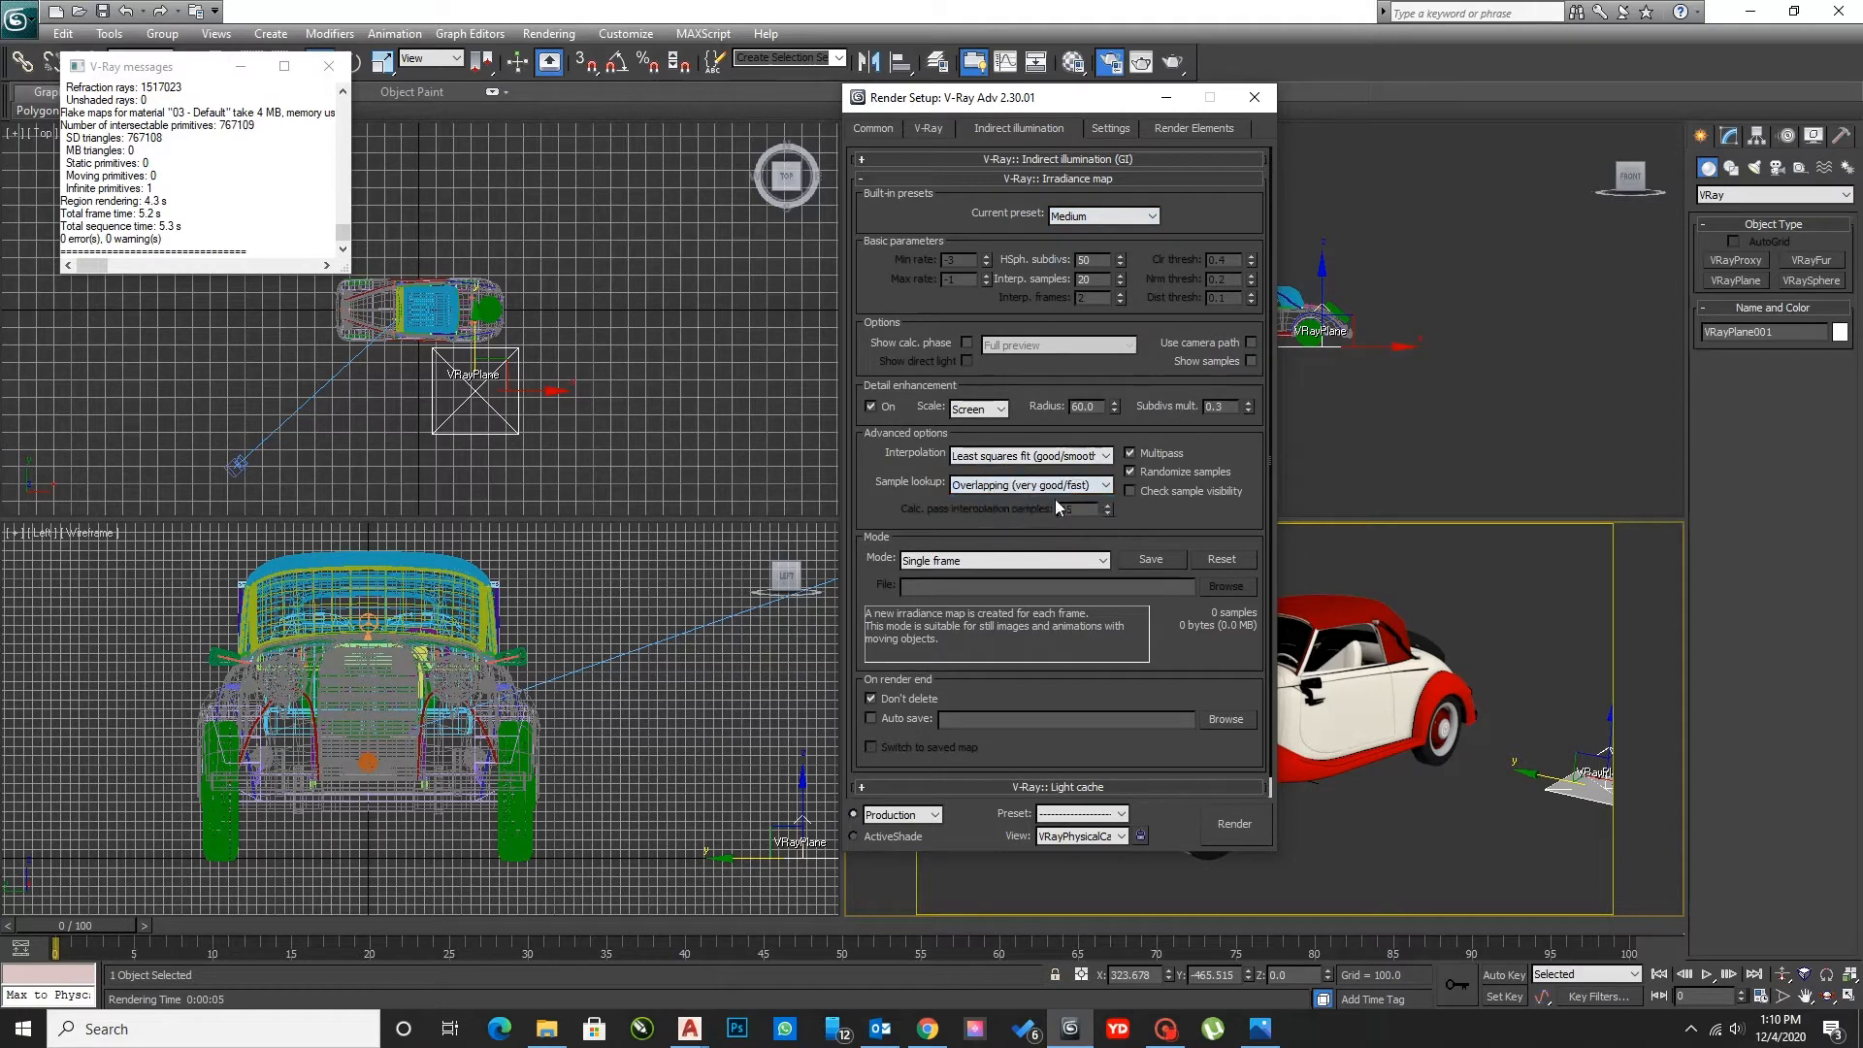
- Change the sample size in the V-Ray light cache calculation parameters
left_click(879, 181)
left_click(883, 197)
left_click(993, 249)
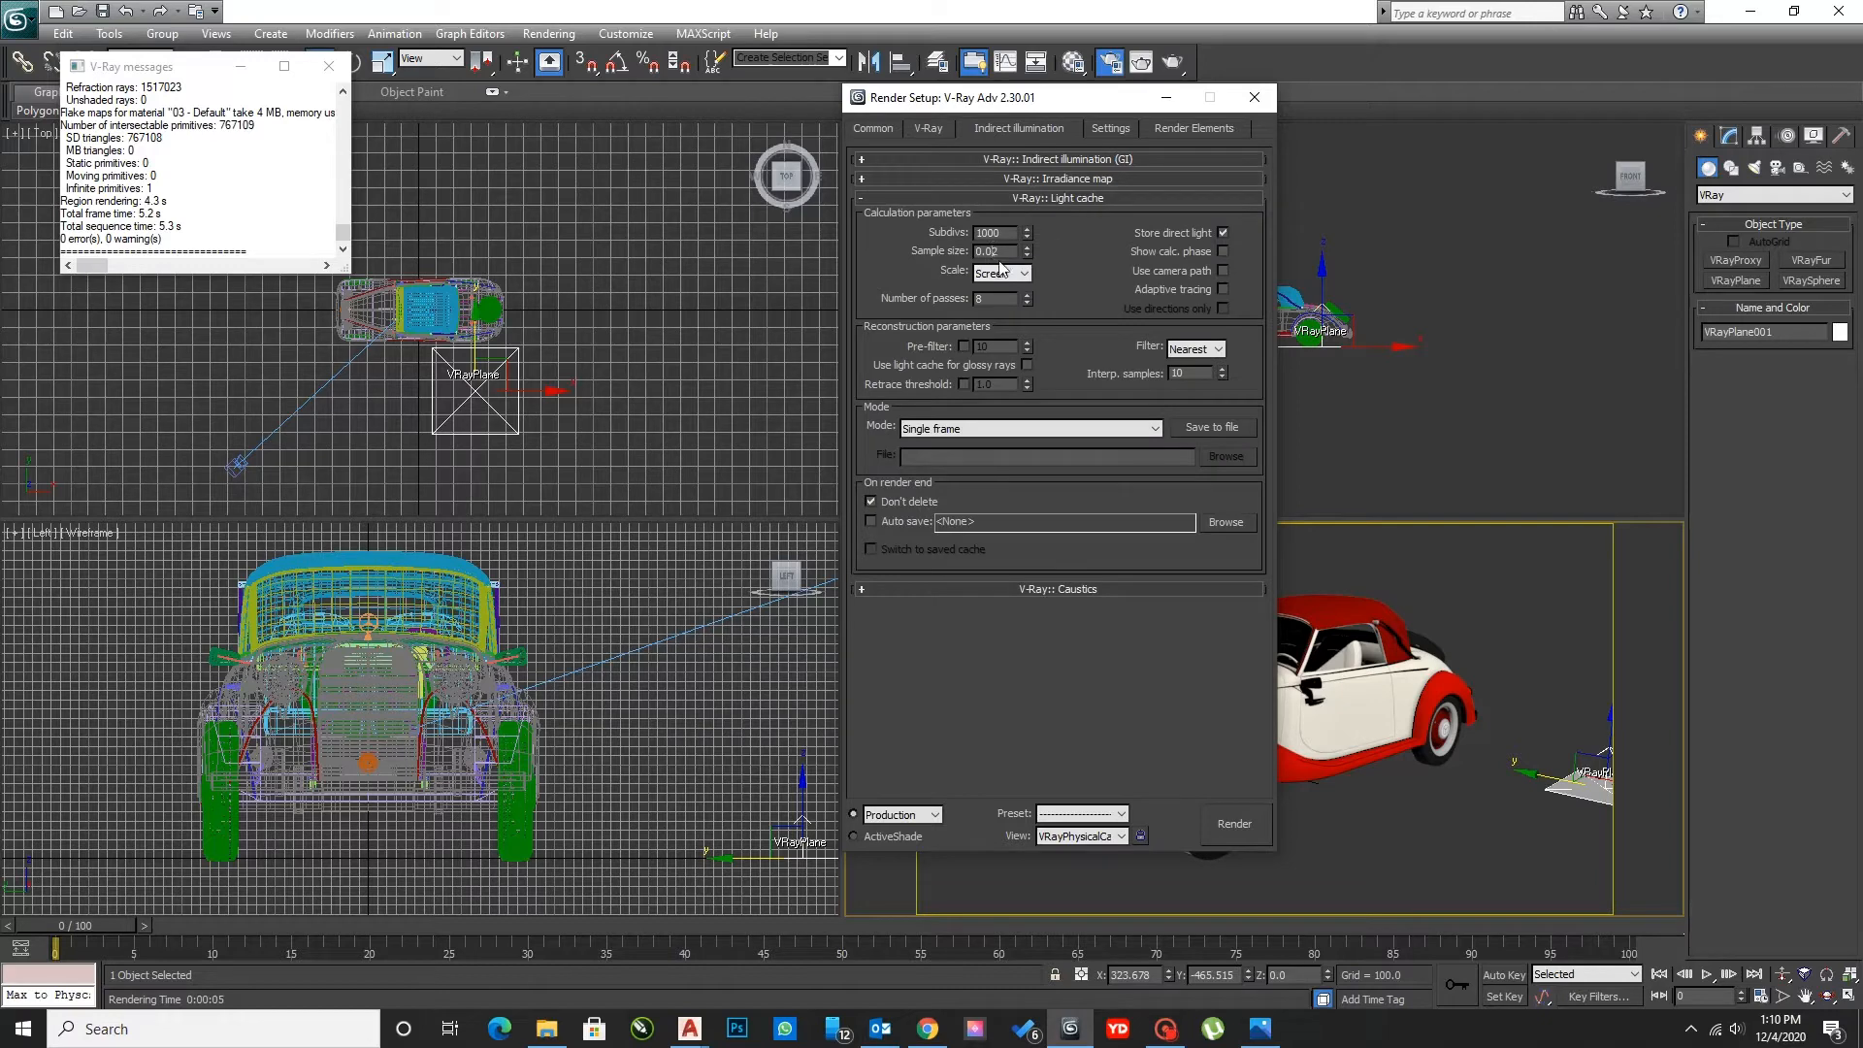
type("0")
key("Return")
left_click(881, 198)
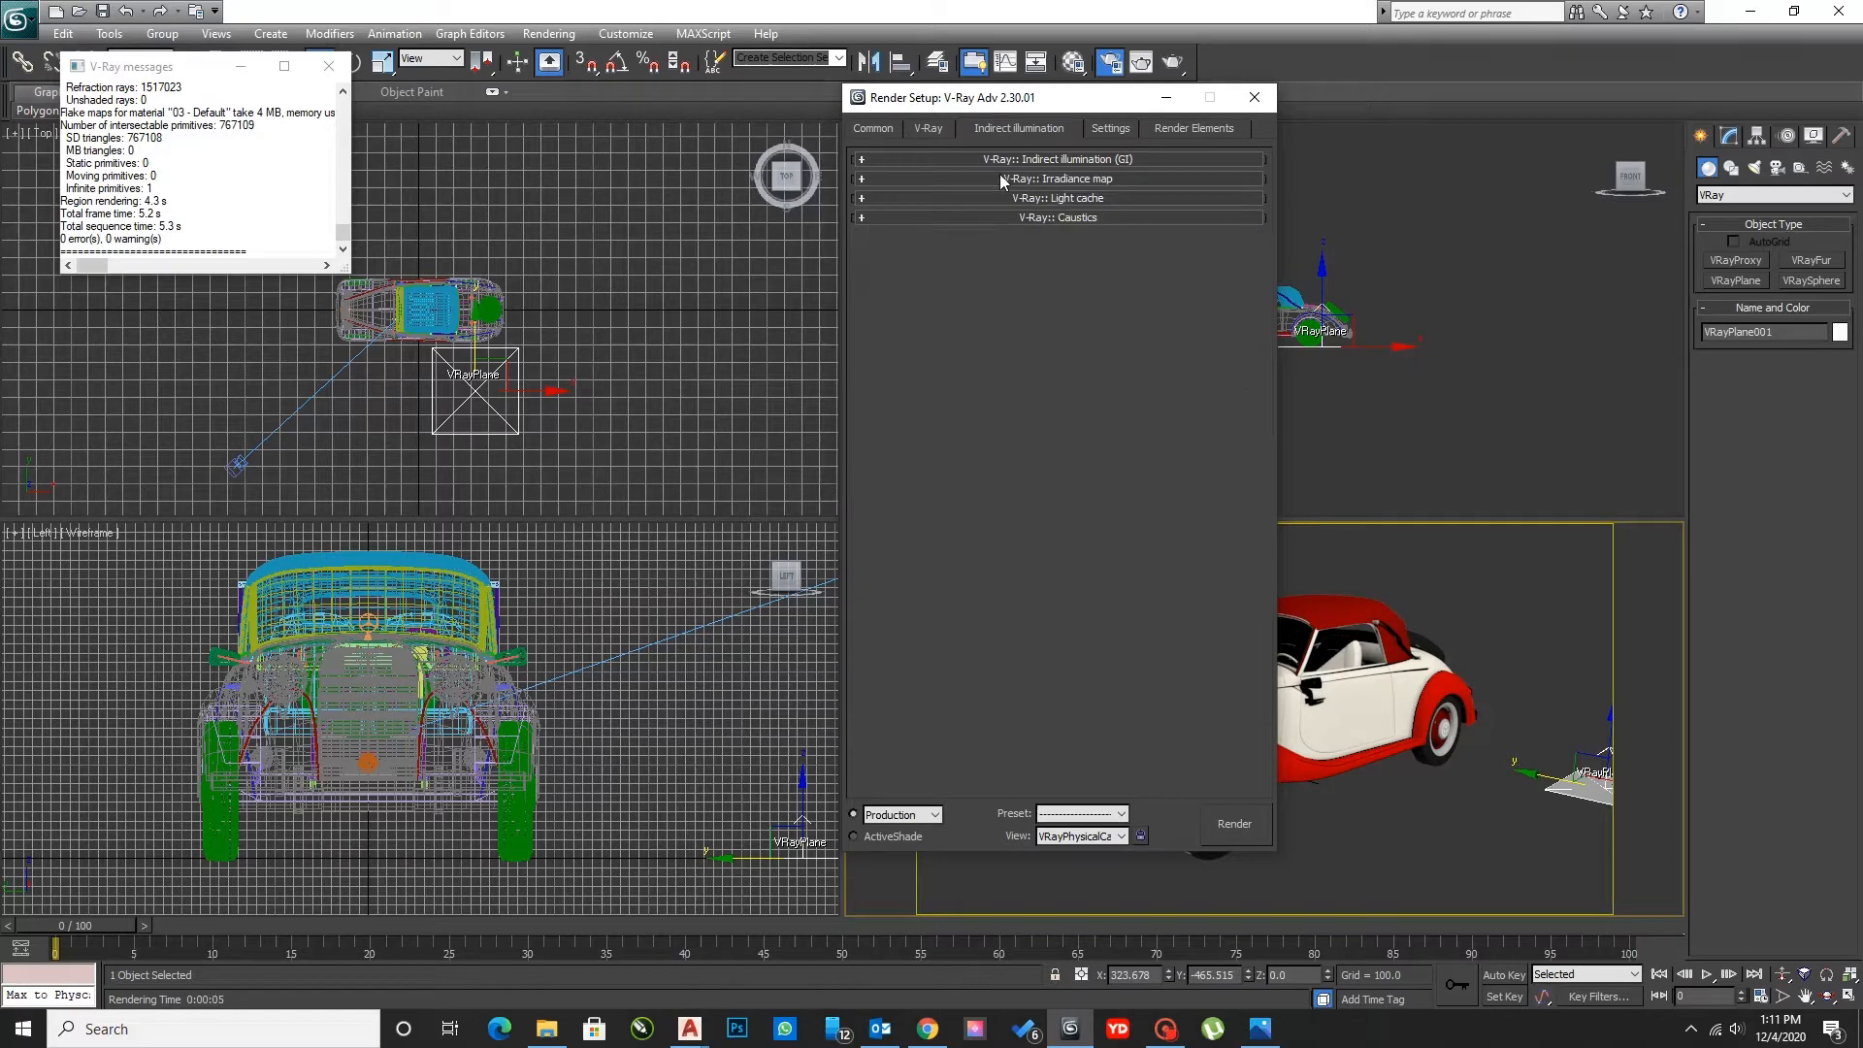
- Change the dynamic memory limit in the V-Ray system raycaster parameters and close the render setup
left_click(989, 217)
left_click(966, 219)
left_click(1090, 130)
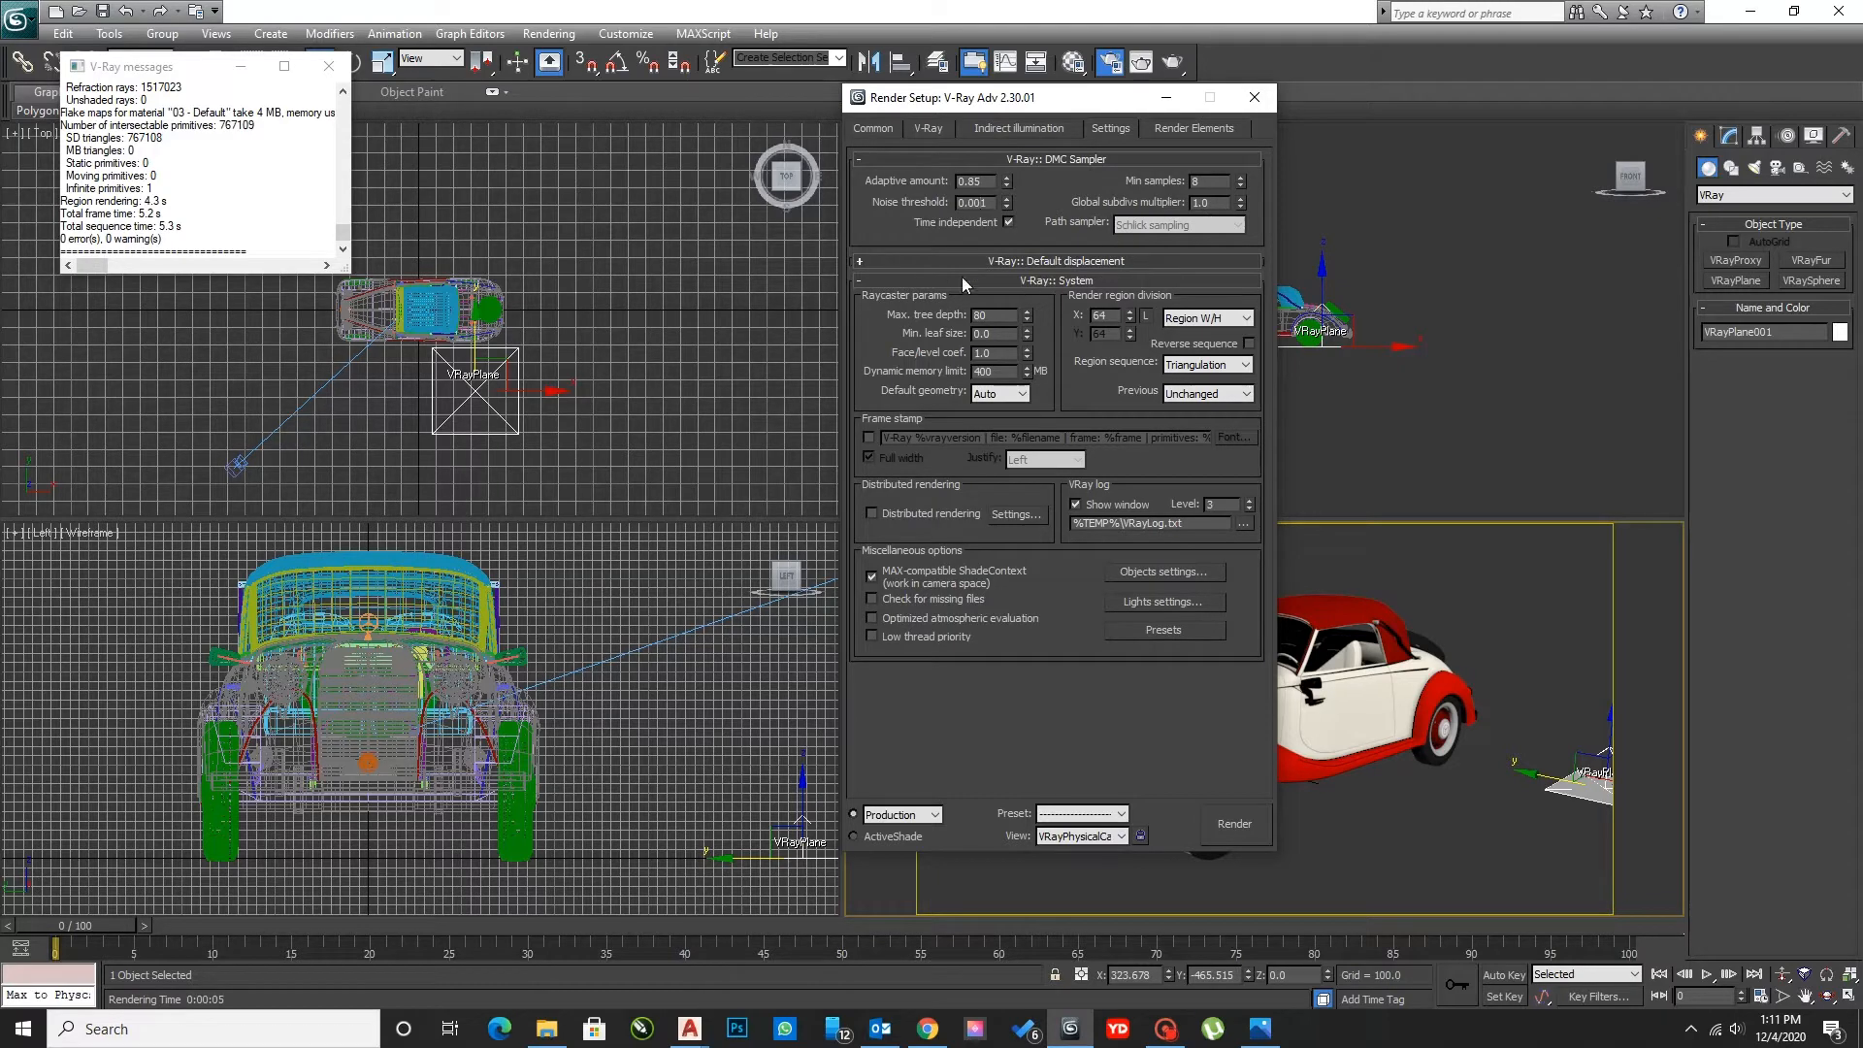
left_click(886, 159)
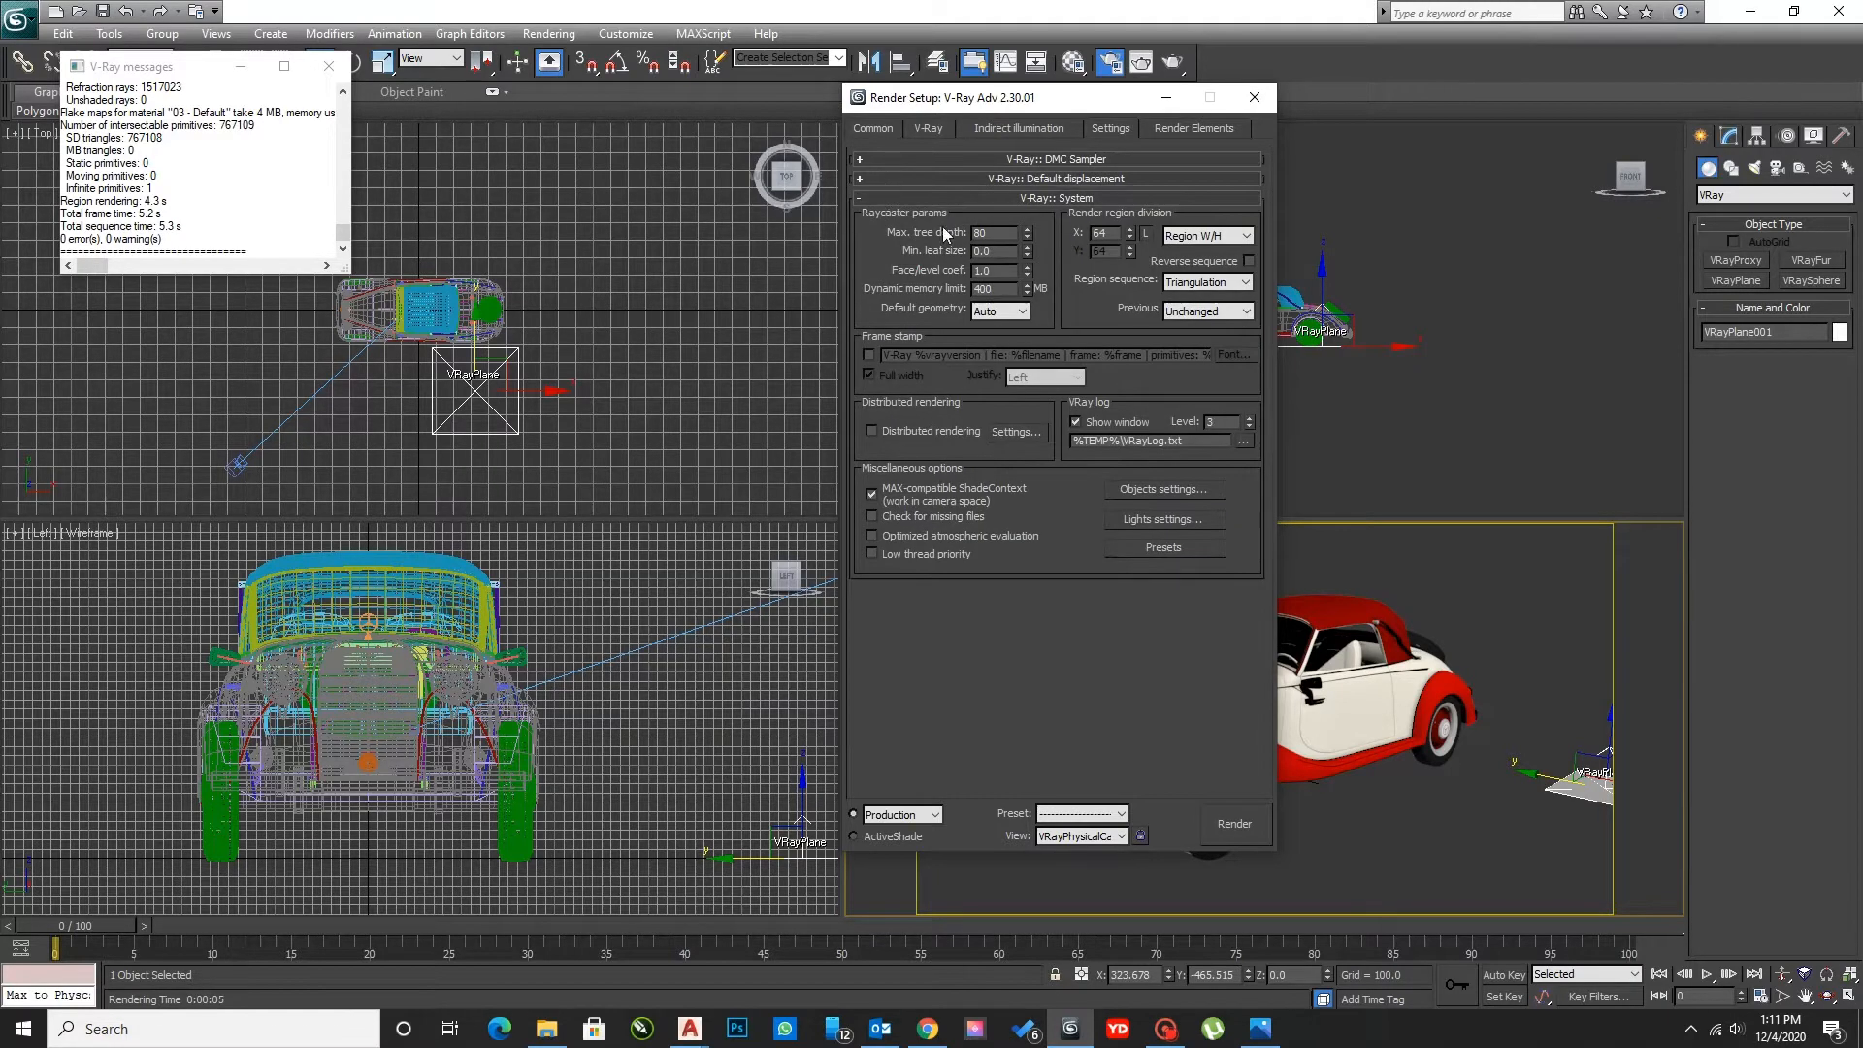
type("000")
left_click(1255, 98)
- Test-render the camera view, check the image brightness in the frame buffer and stop the render
left_click(1173, 61)
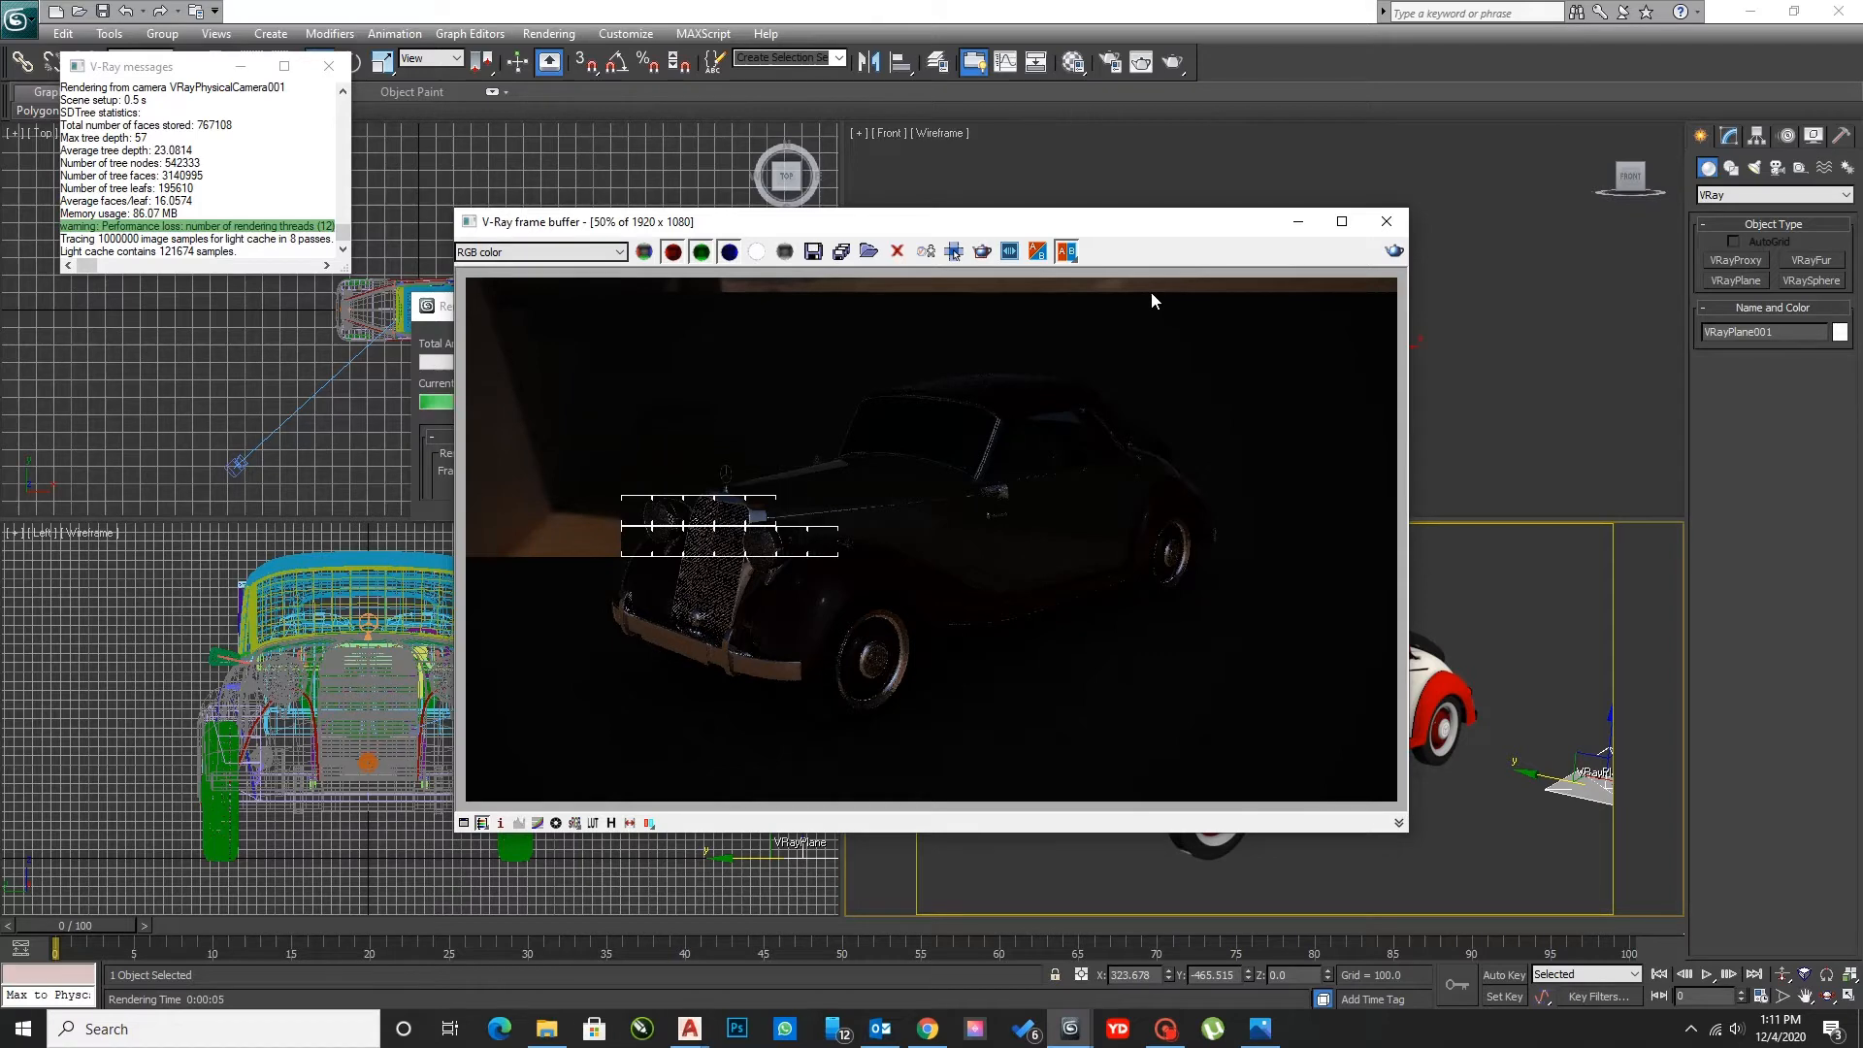
left_click(1341, 221)
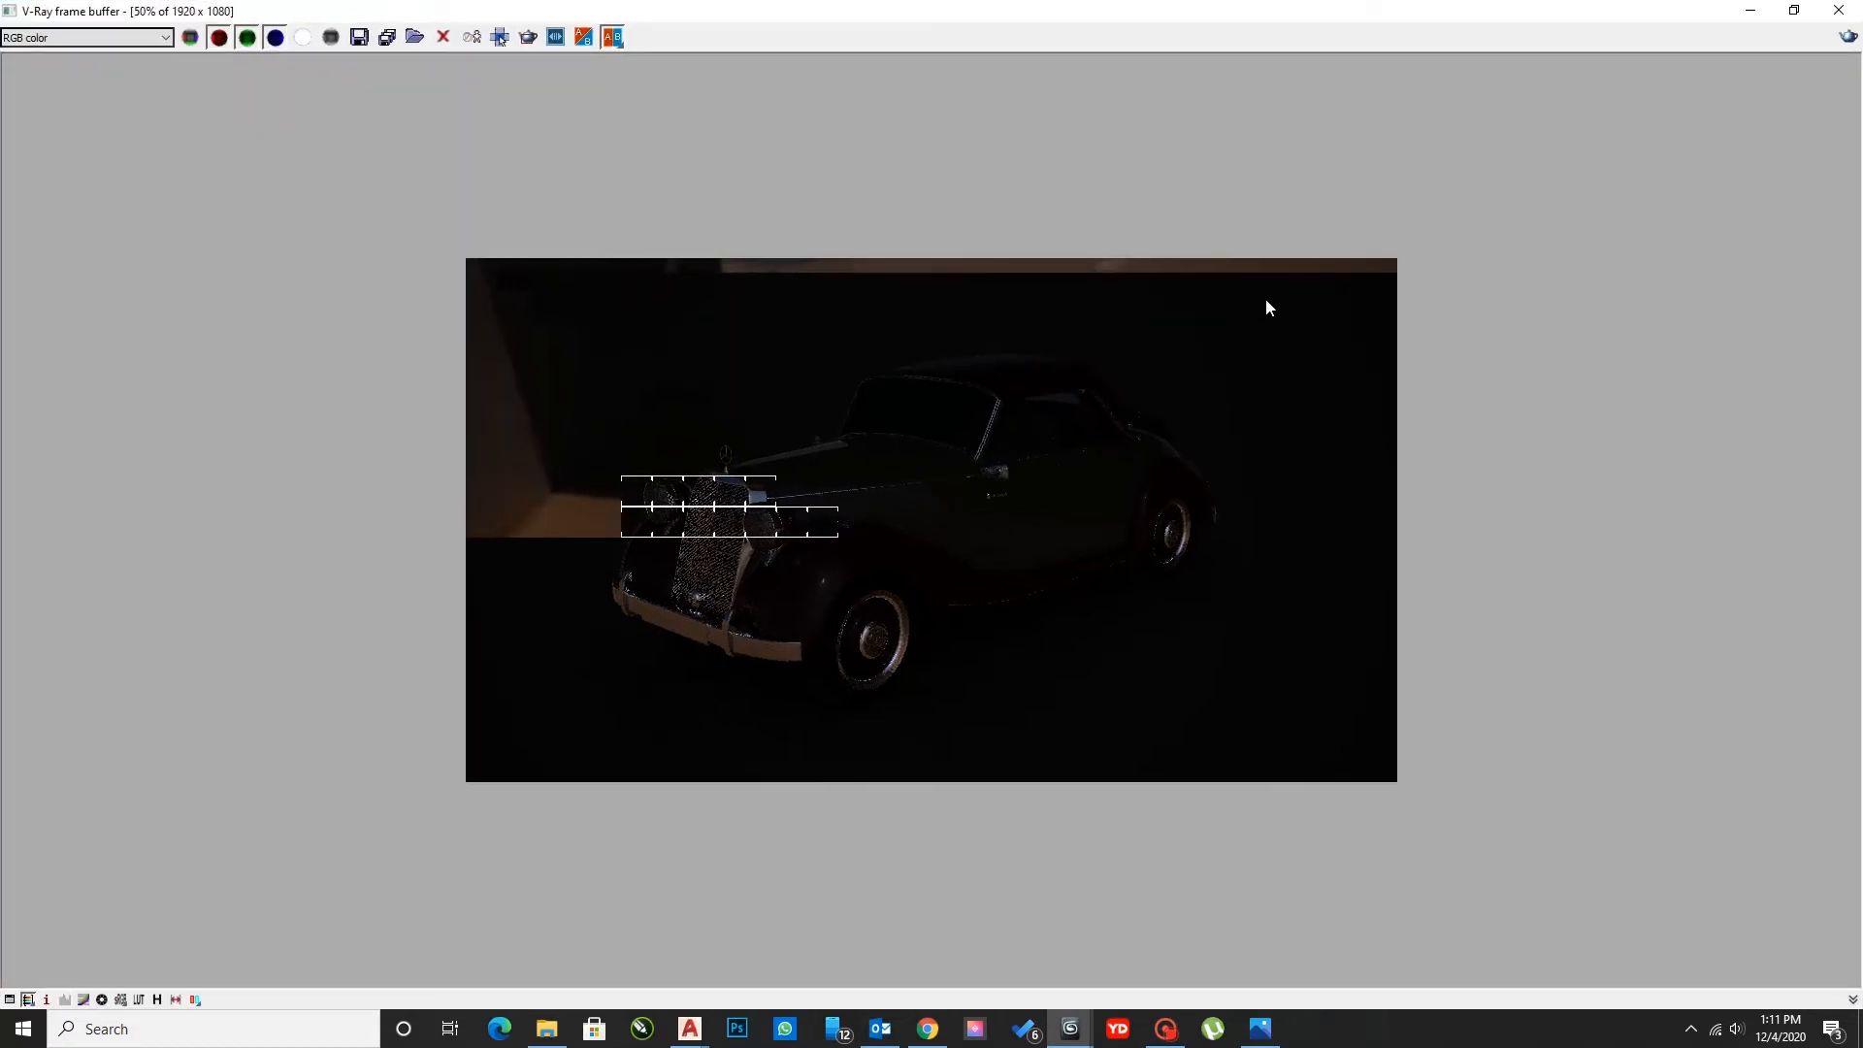
left_click(1794, 10)
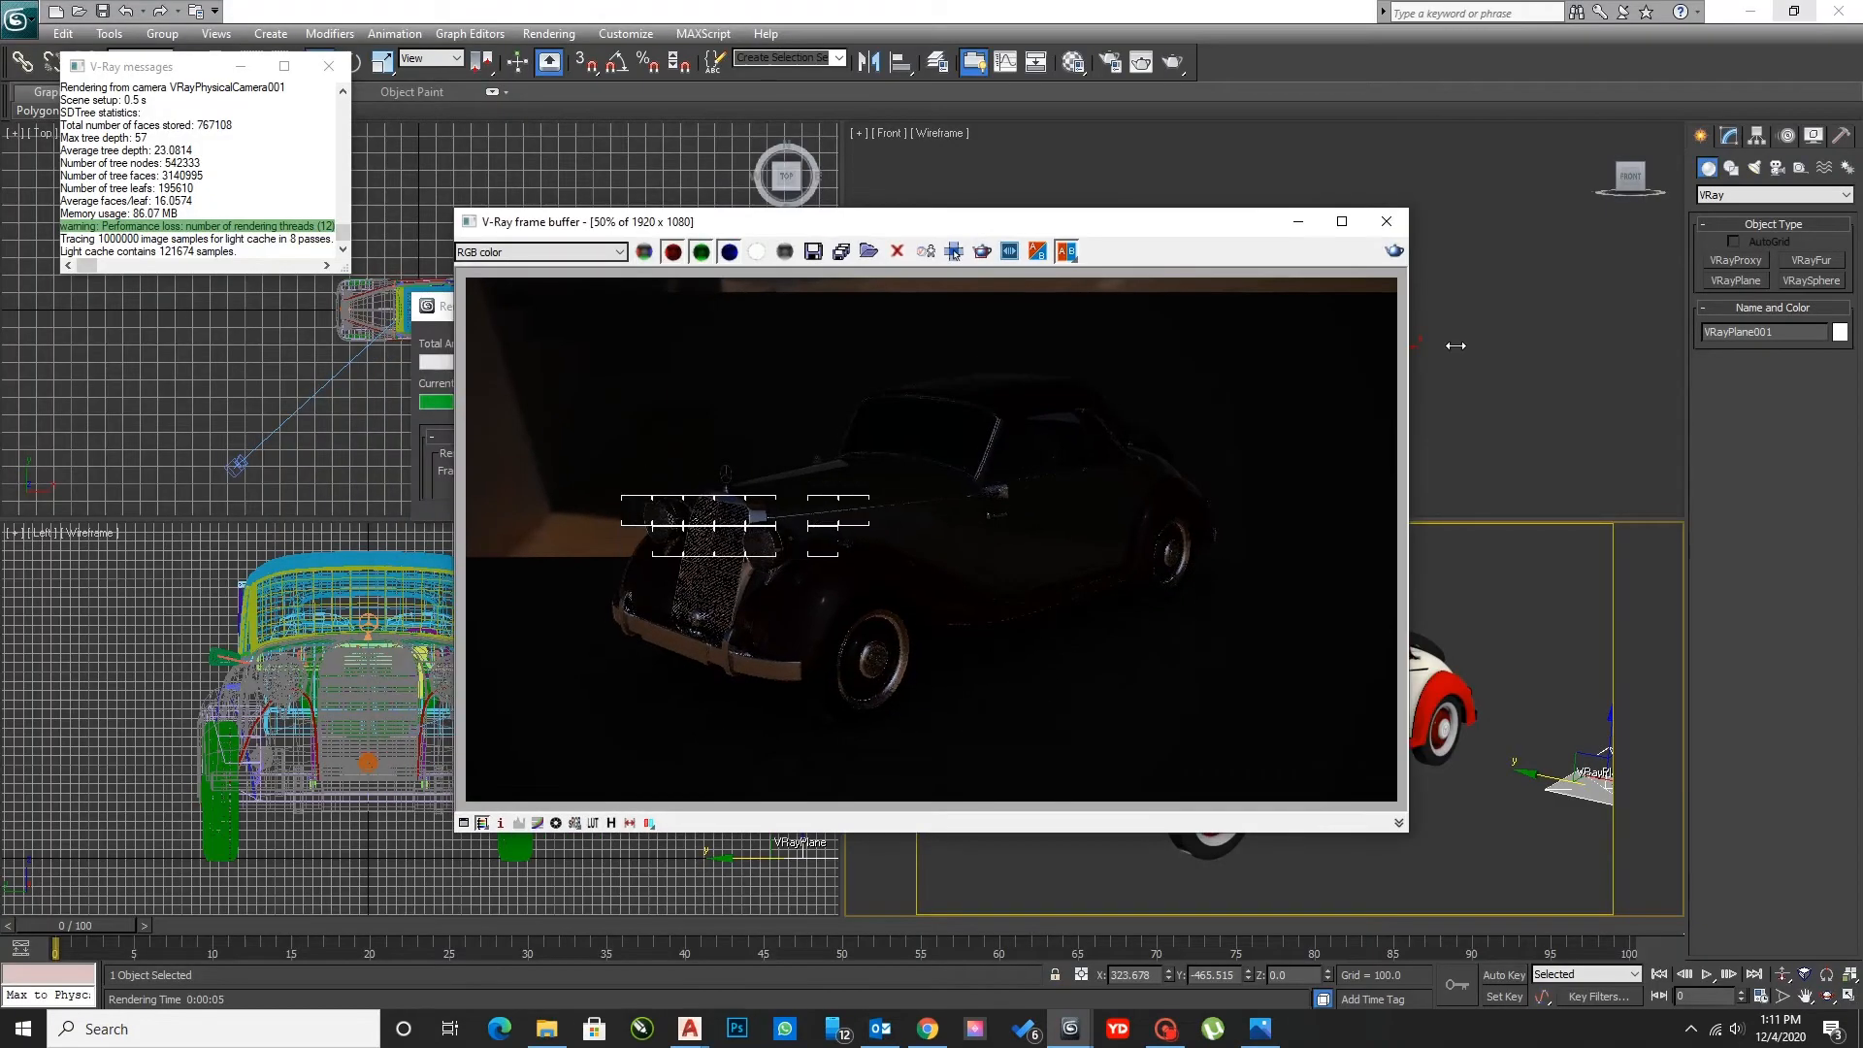
left_click(329, 66)
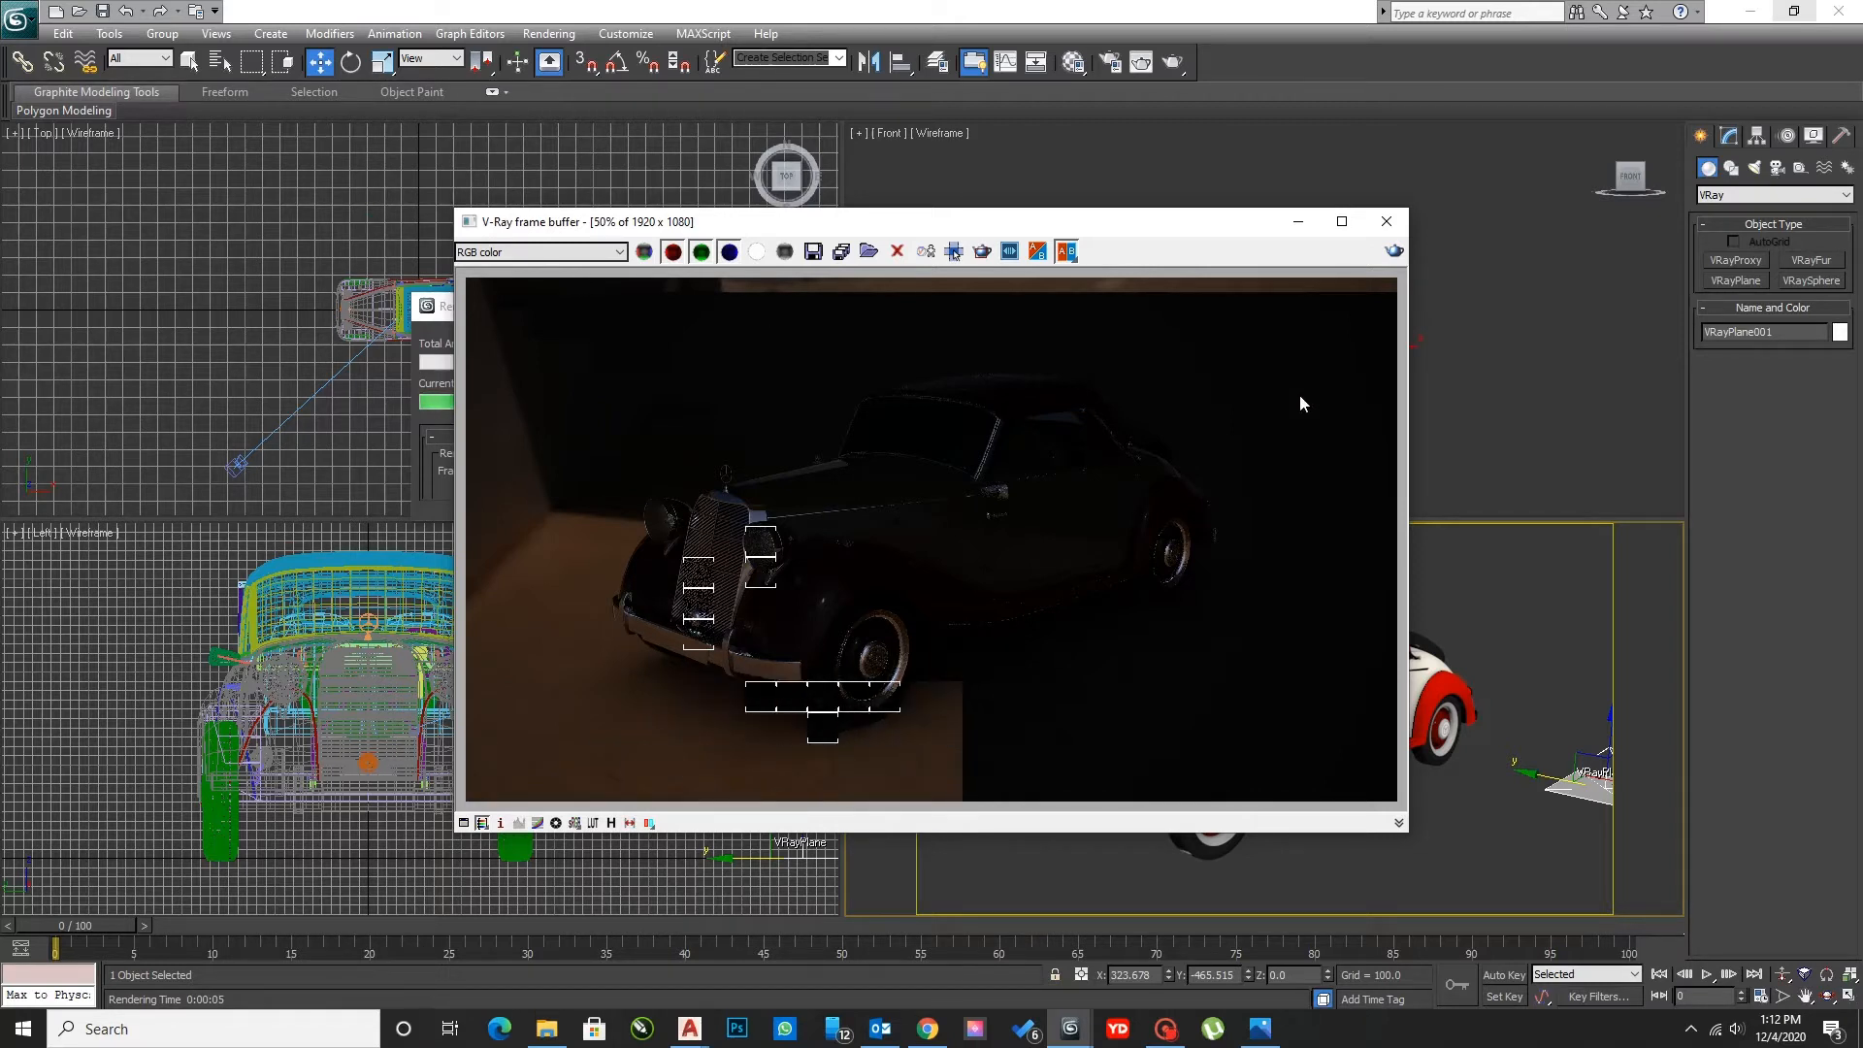
left_click(1388, 223)
left_click(731, 338)
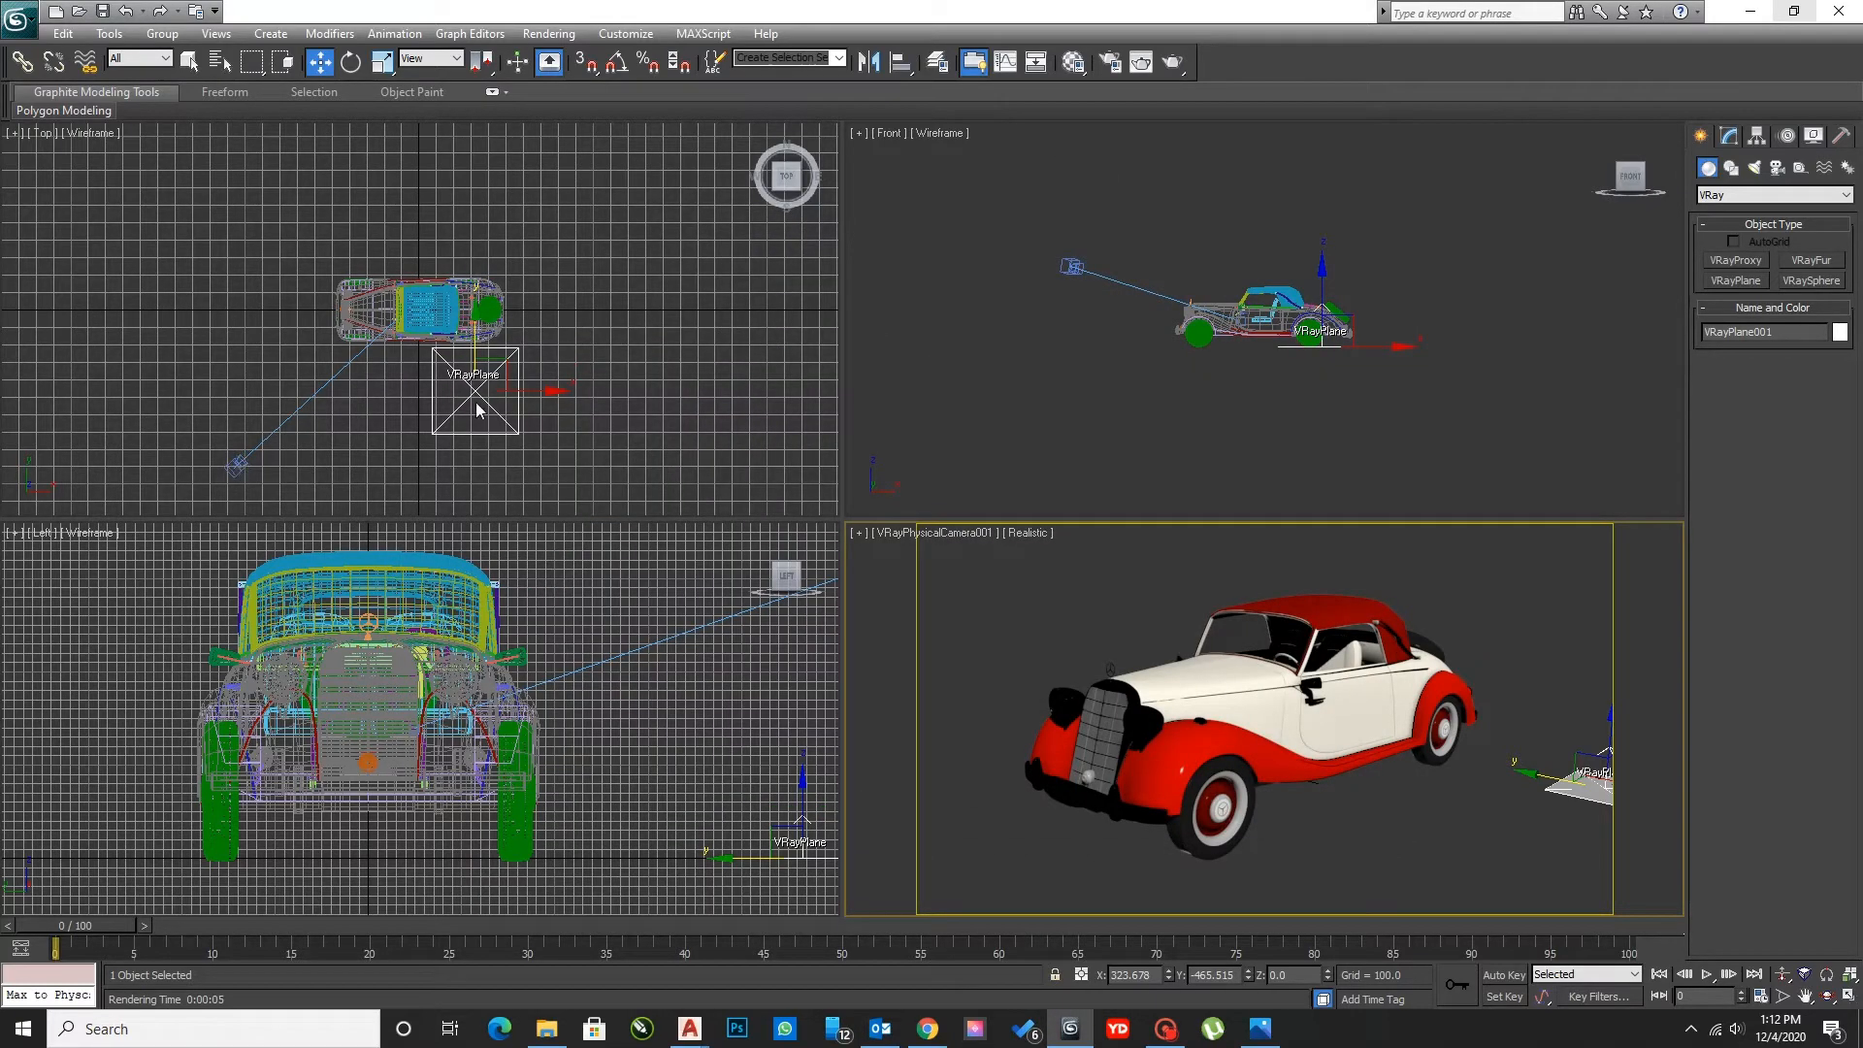
- Set the horizontal rotation of the VRayHDRI environment map to 90
left_click(1073, 62)
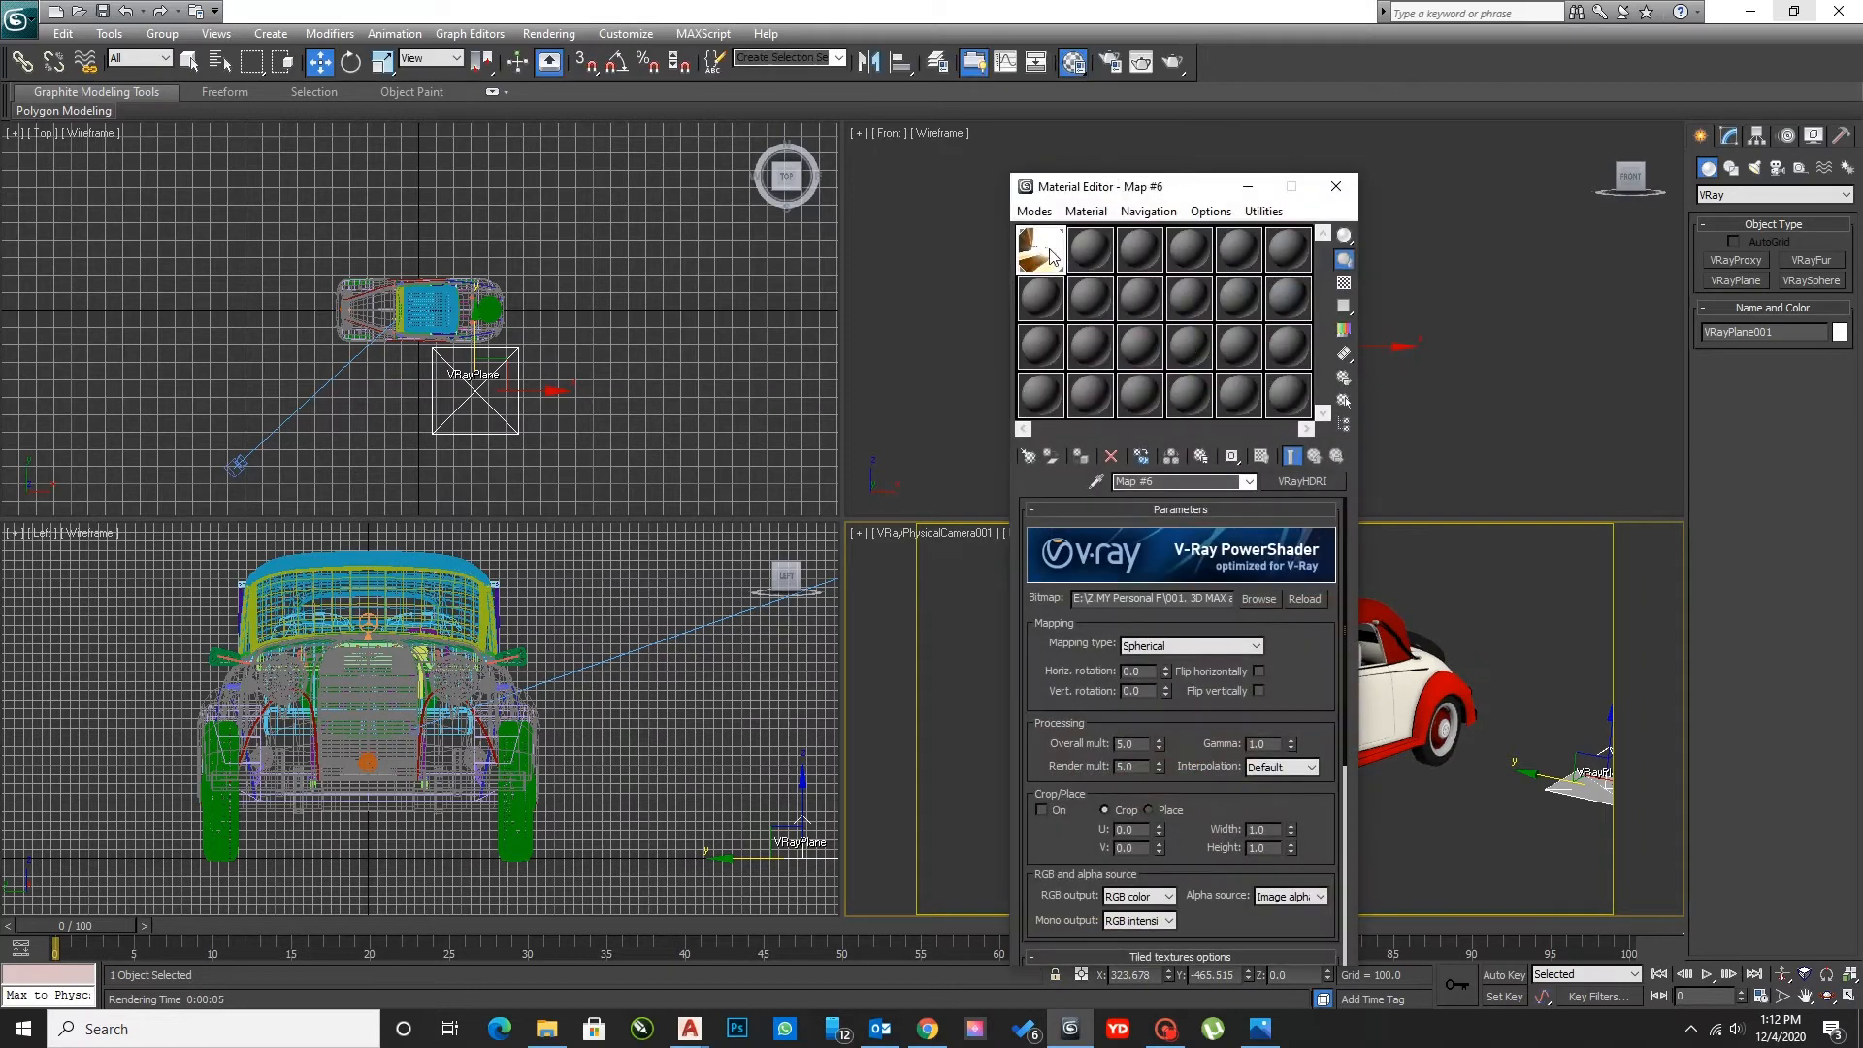
double_click(1147, 672)
type("90")
key("Return")
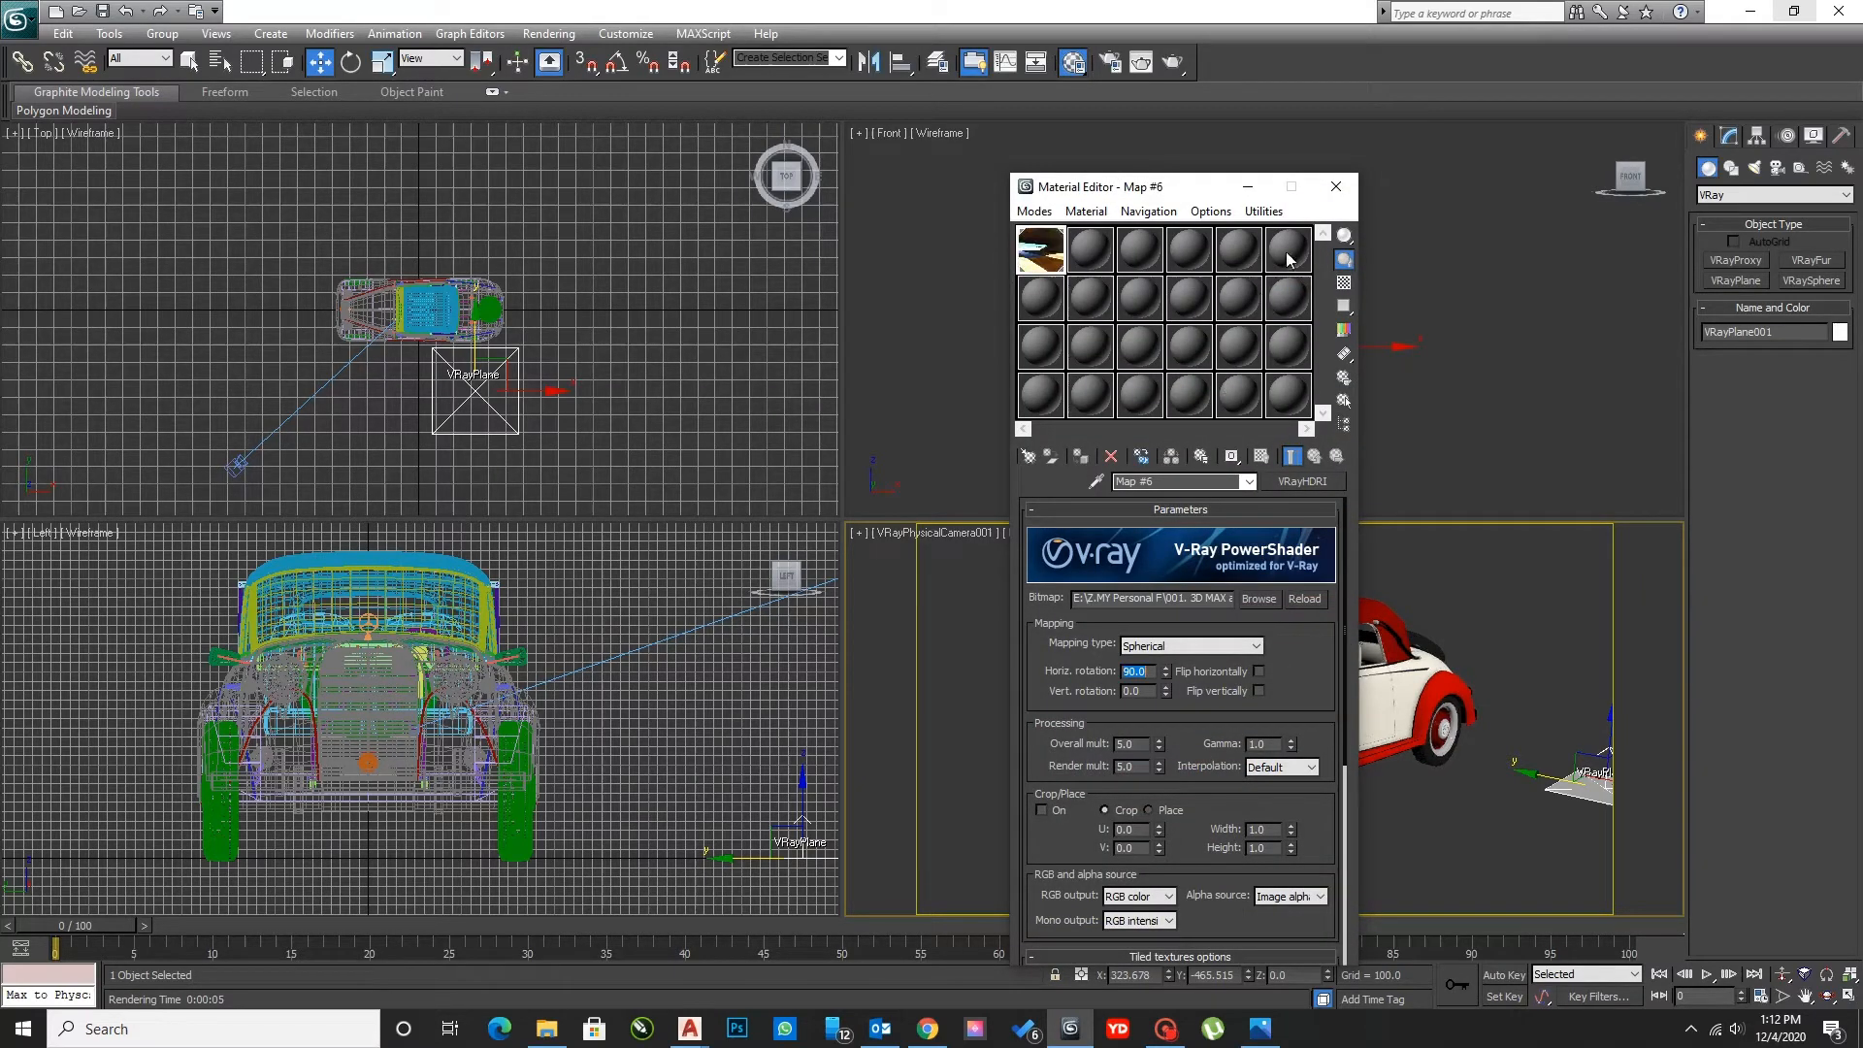
- Test-render the camera view with the rotated HDRI, stop the render and close the material editor
left_click(1174, 62)
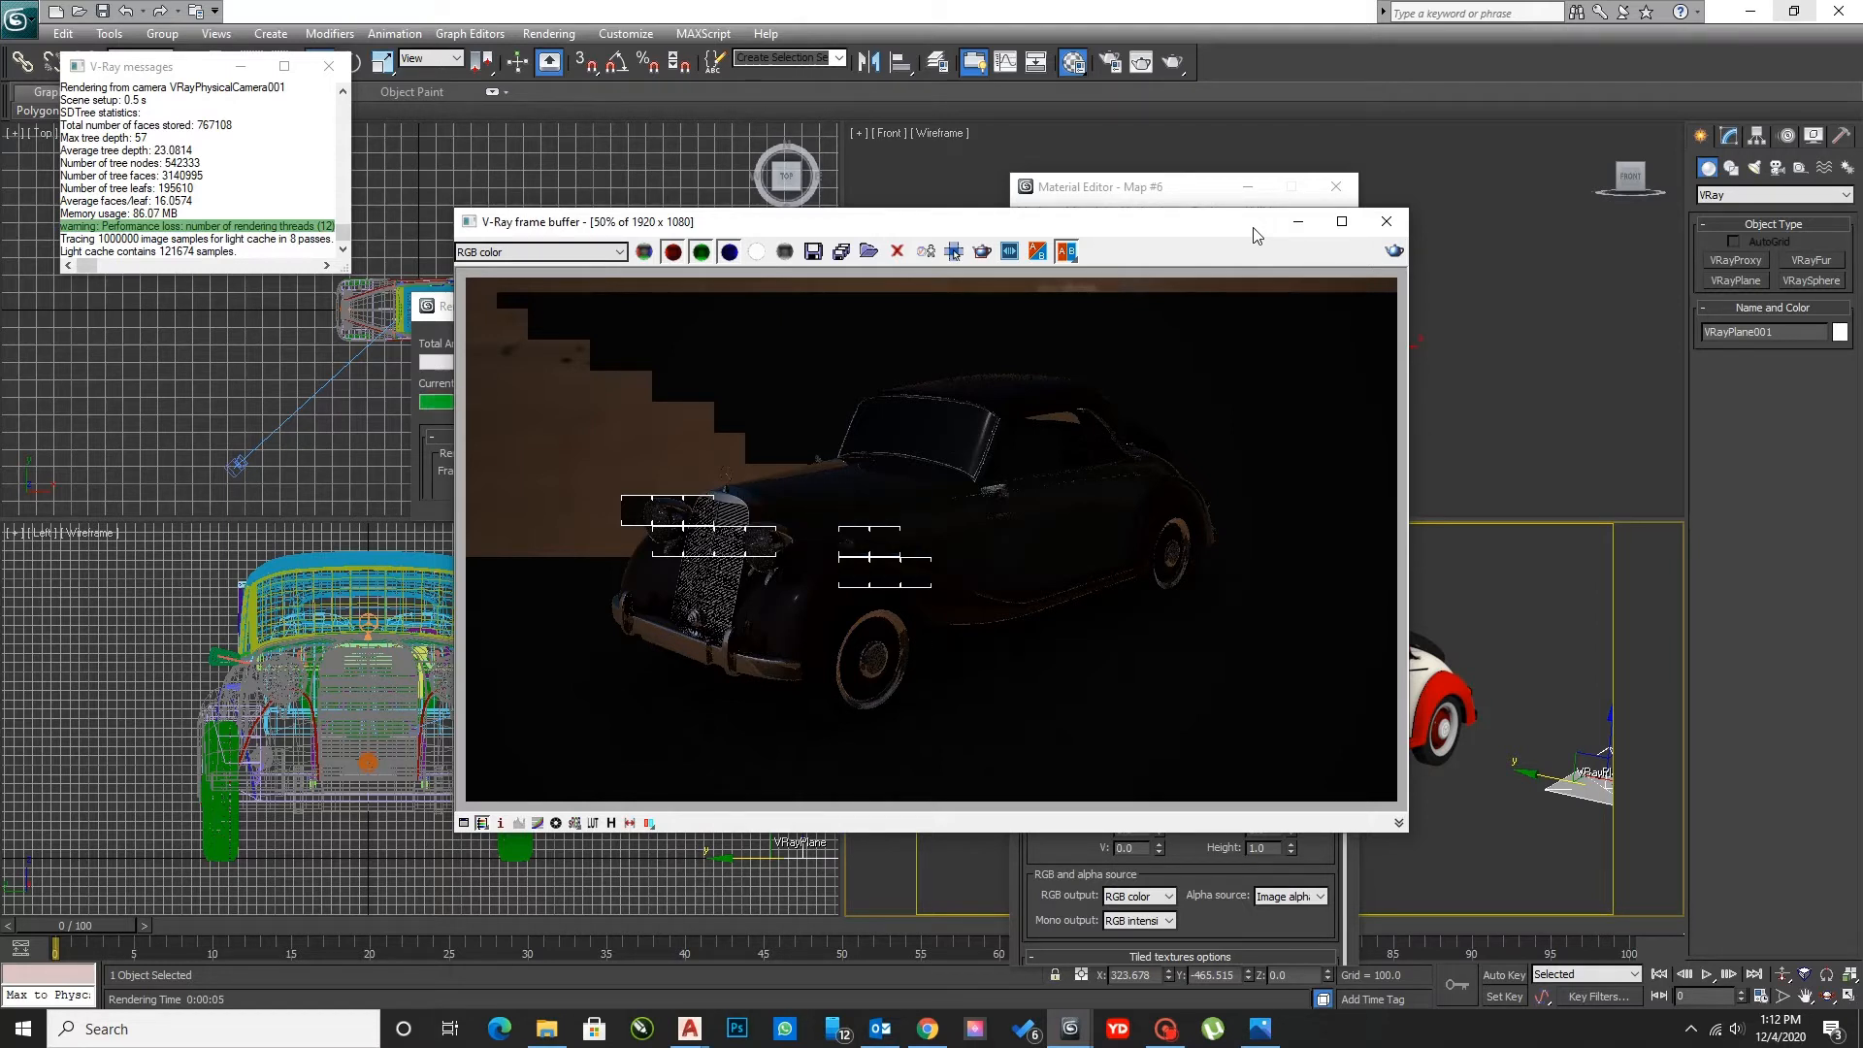
left_click(1386, 221)
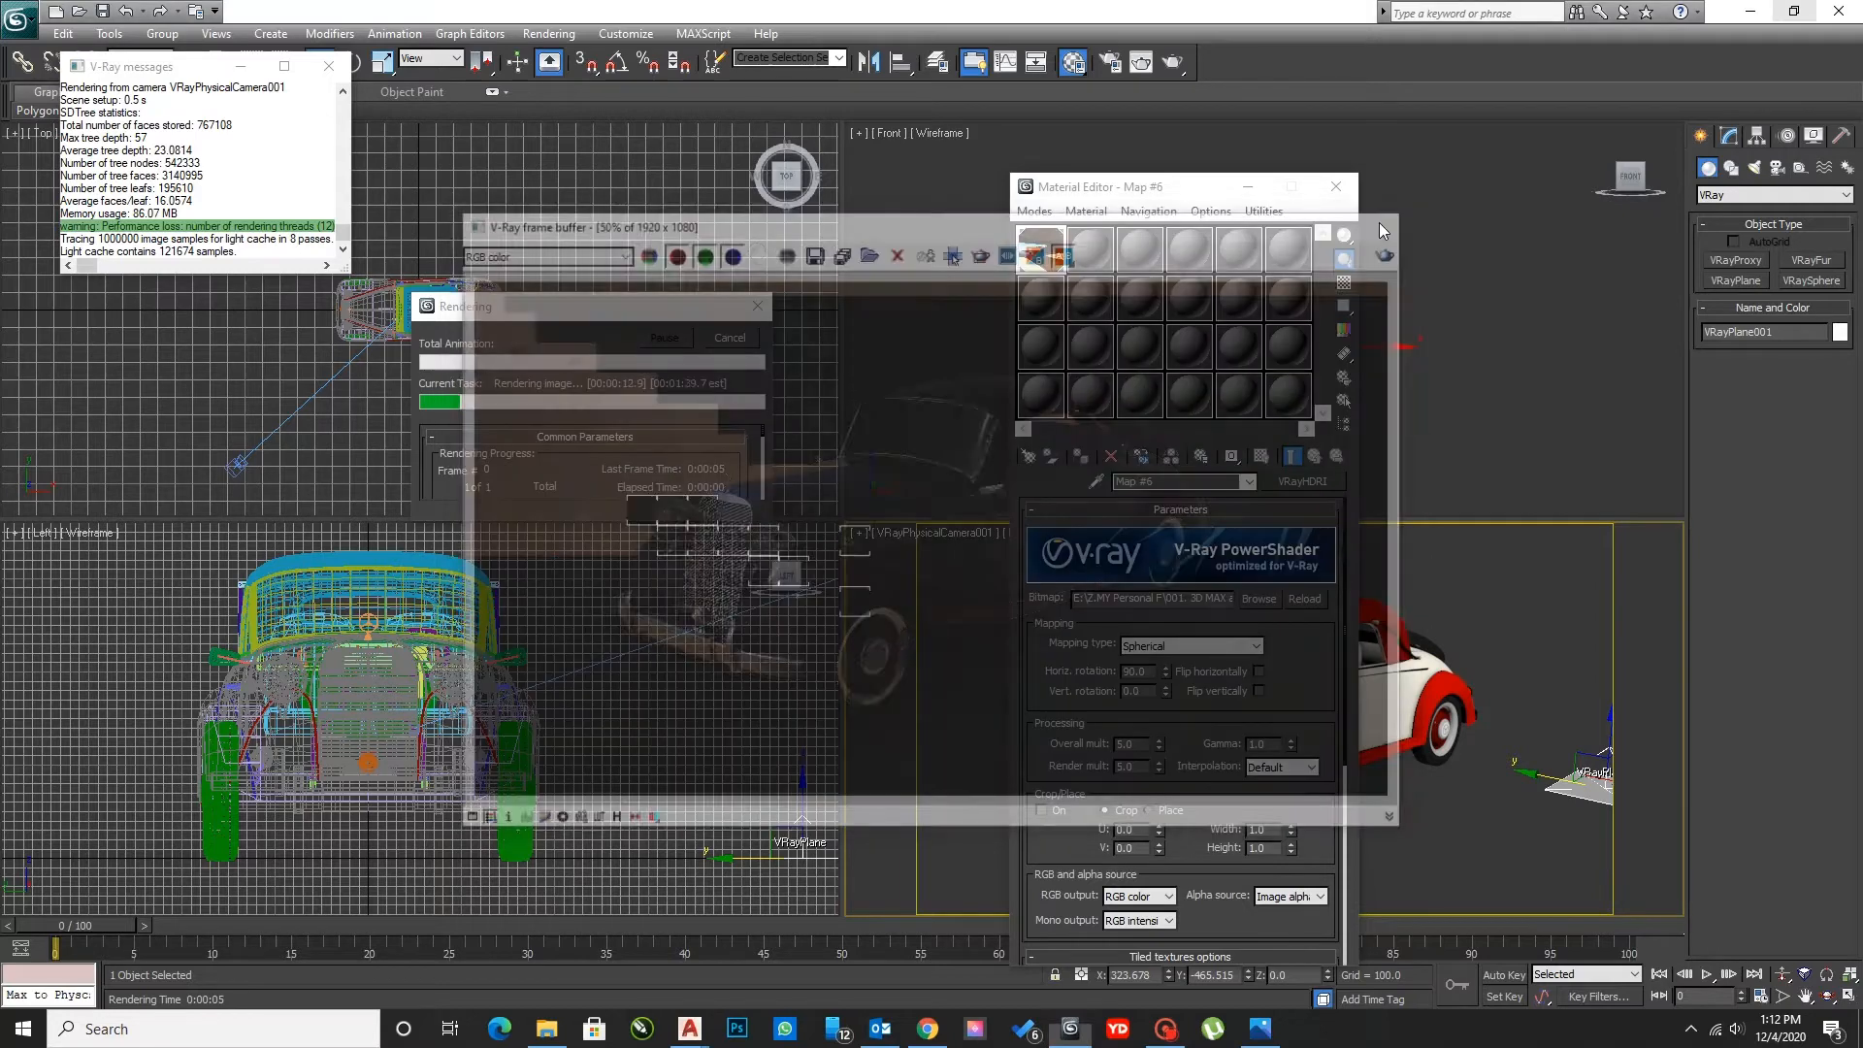
left_click(752, 337)
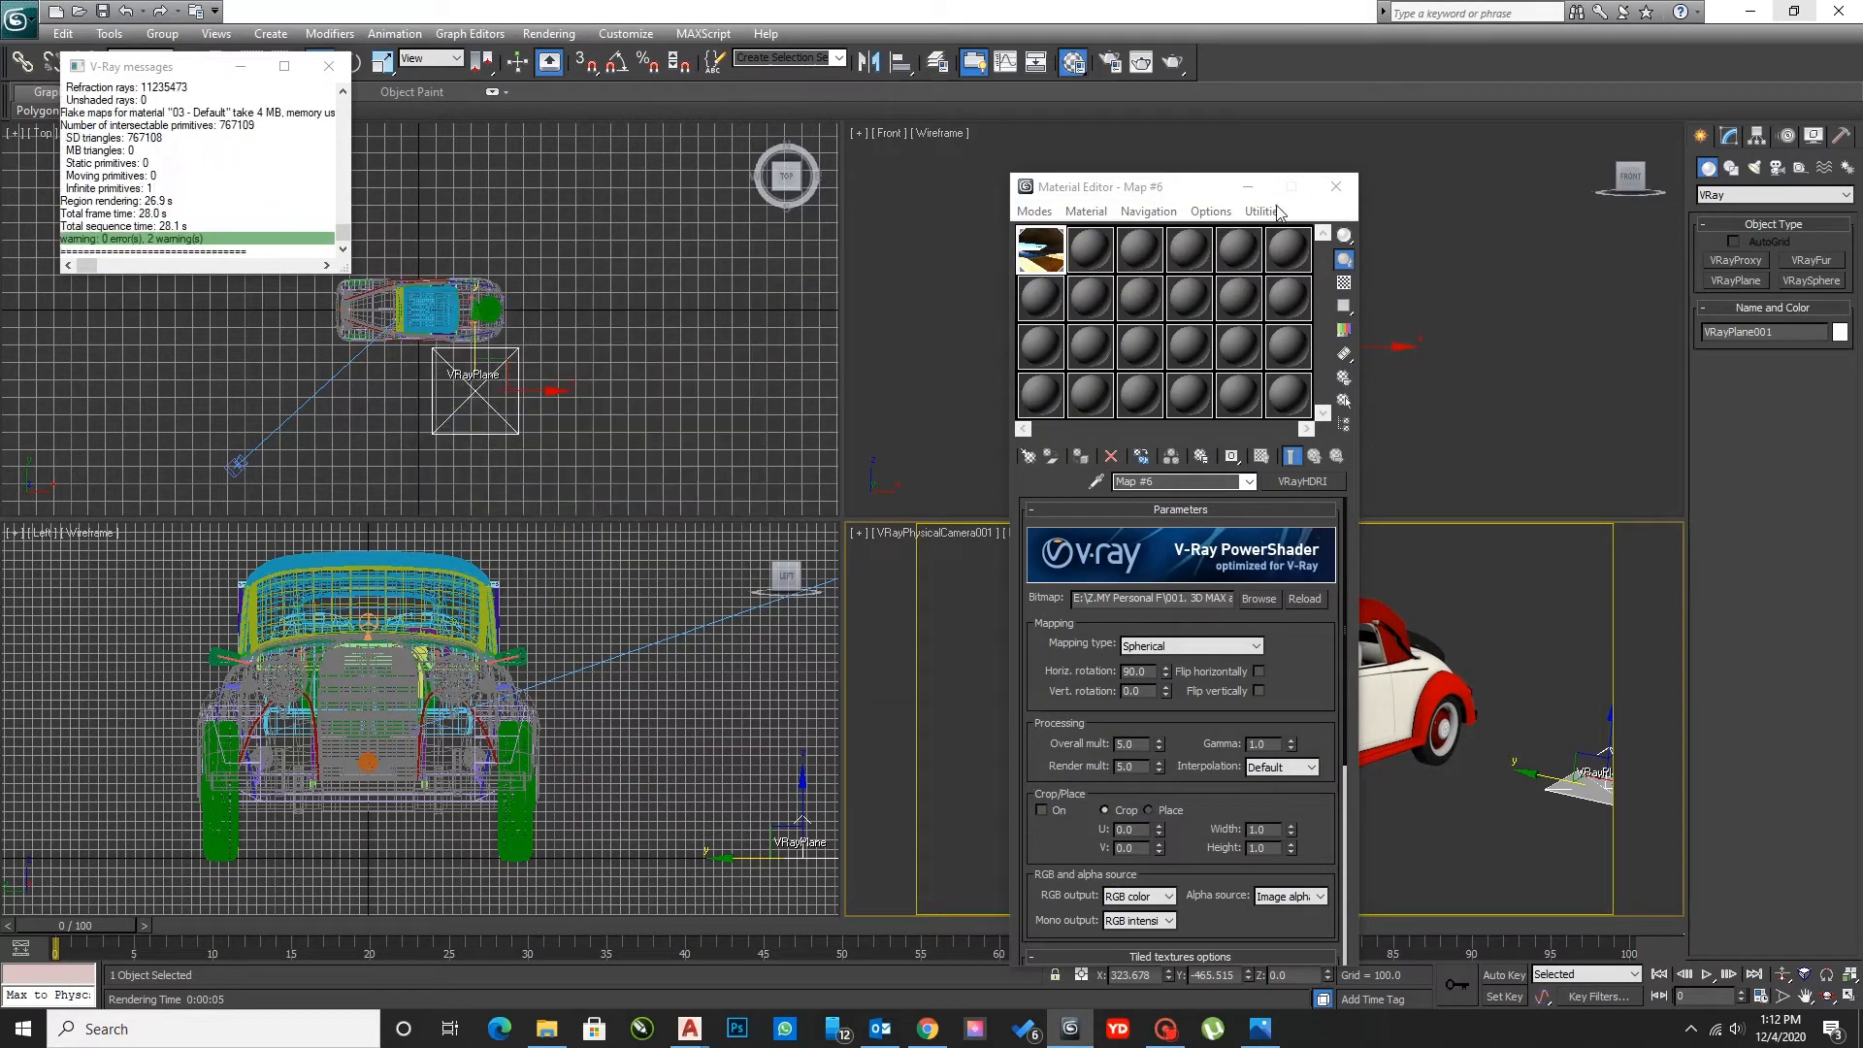
left_click(1337, 187)
- Set the V-Ray physical camera's f-number to 3 and its shutter speed to 100
left_click(1071, 265)
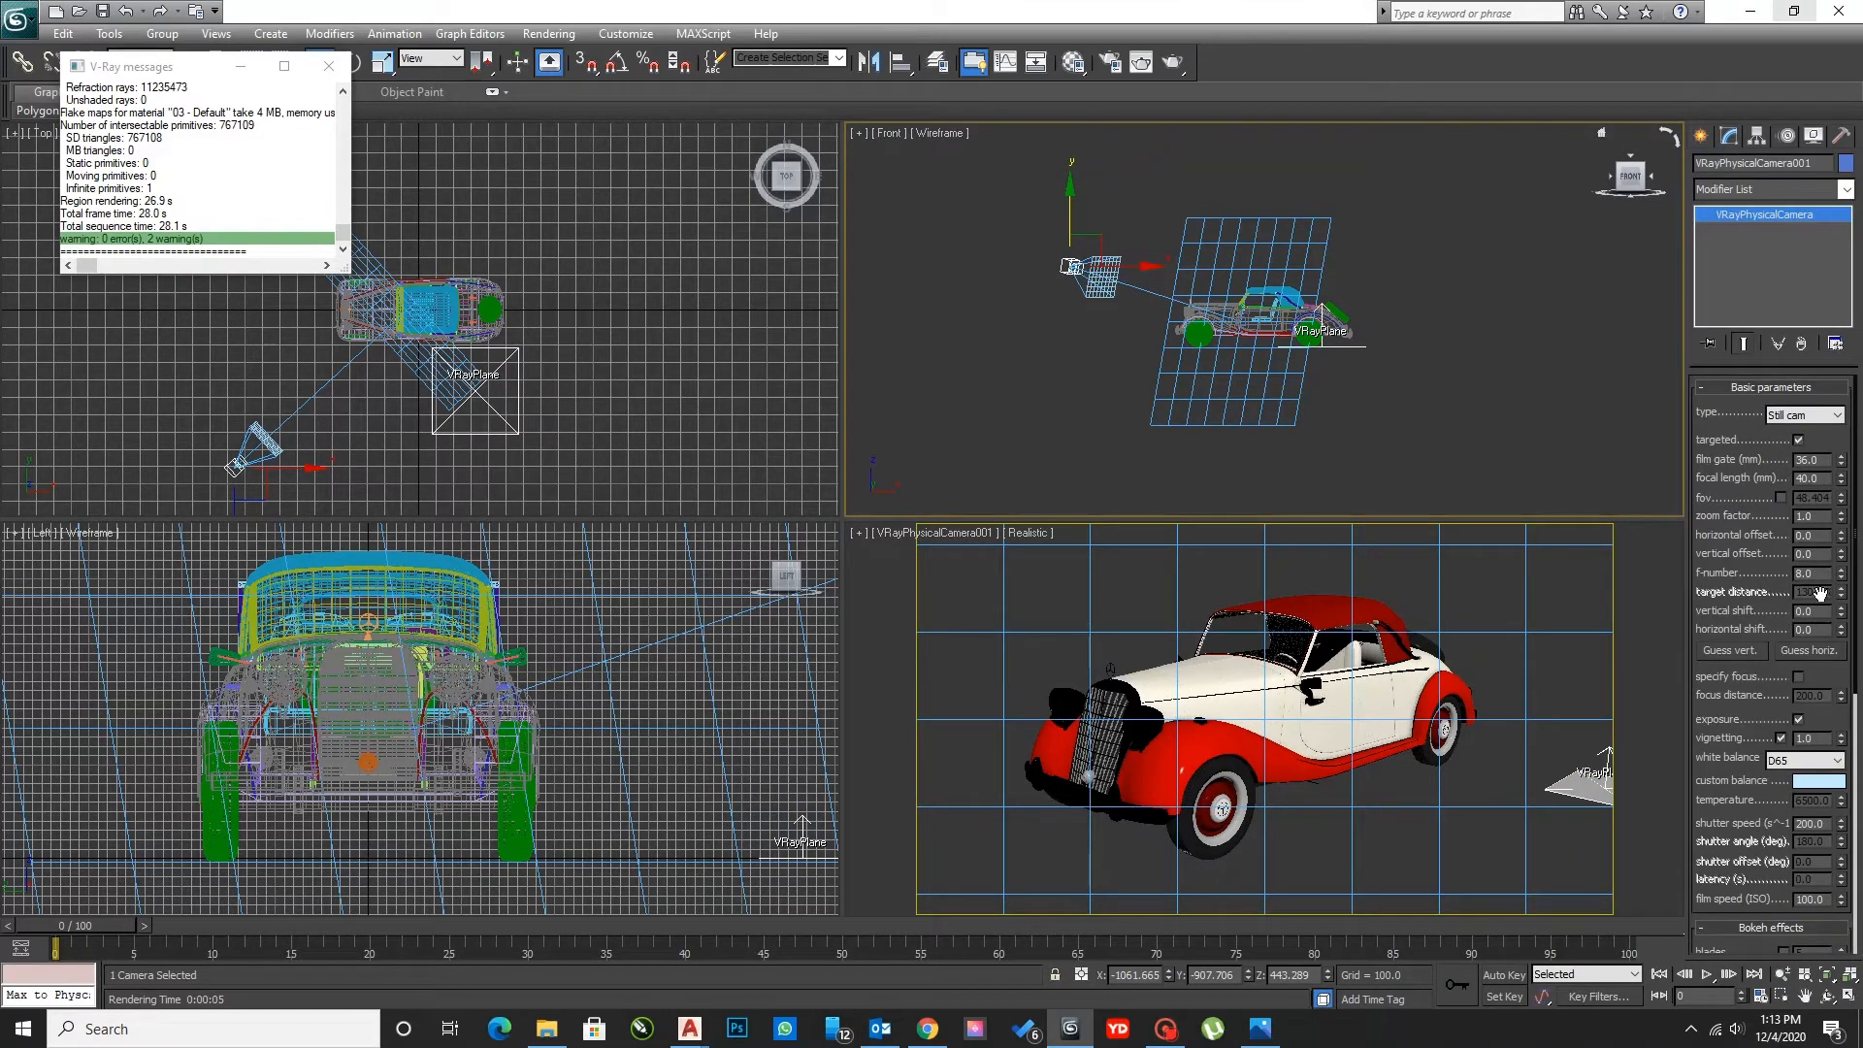
double_click(1823, 573)
type("3")
key("Return")
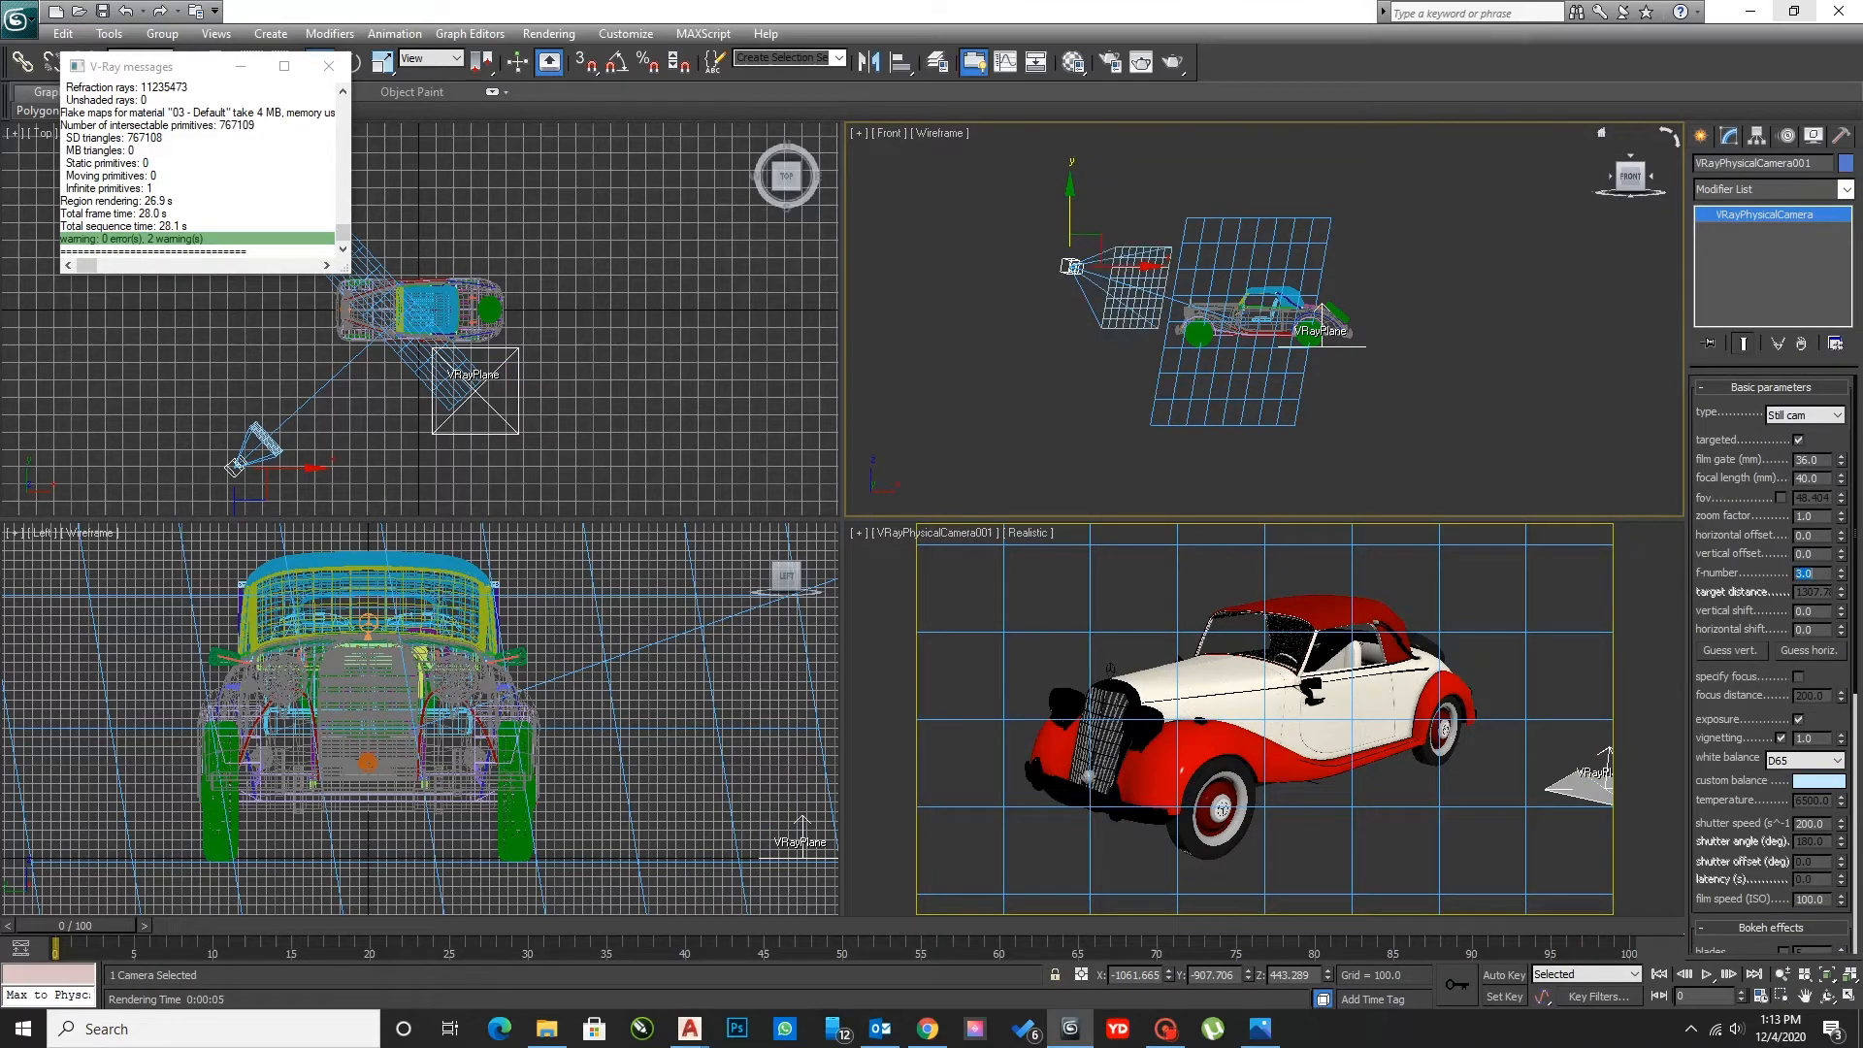
double_click(1817, 824)
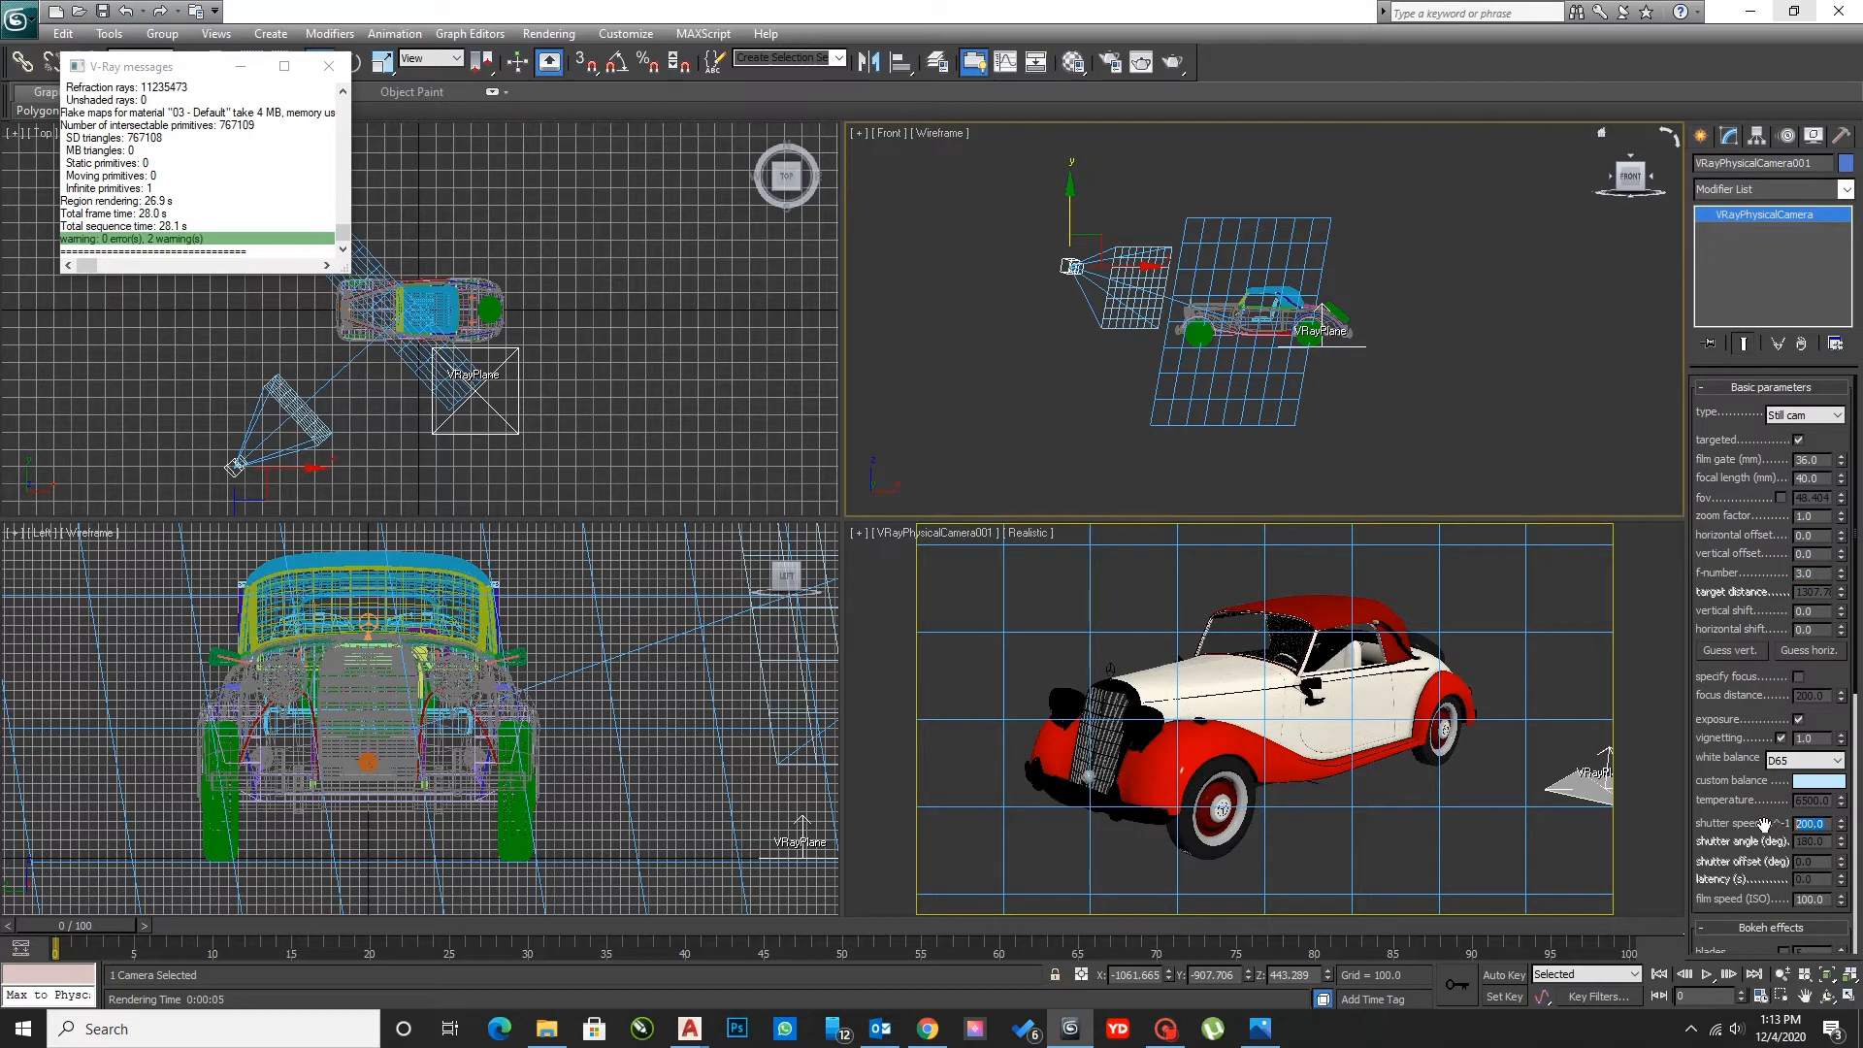
type("1")
- Render the camera view and inspect the car's hood and headlights at 100% in the maximized frame buffer
right_click(1314, 746)
left_click(1174, 62)
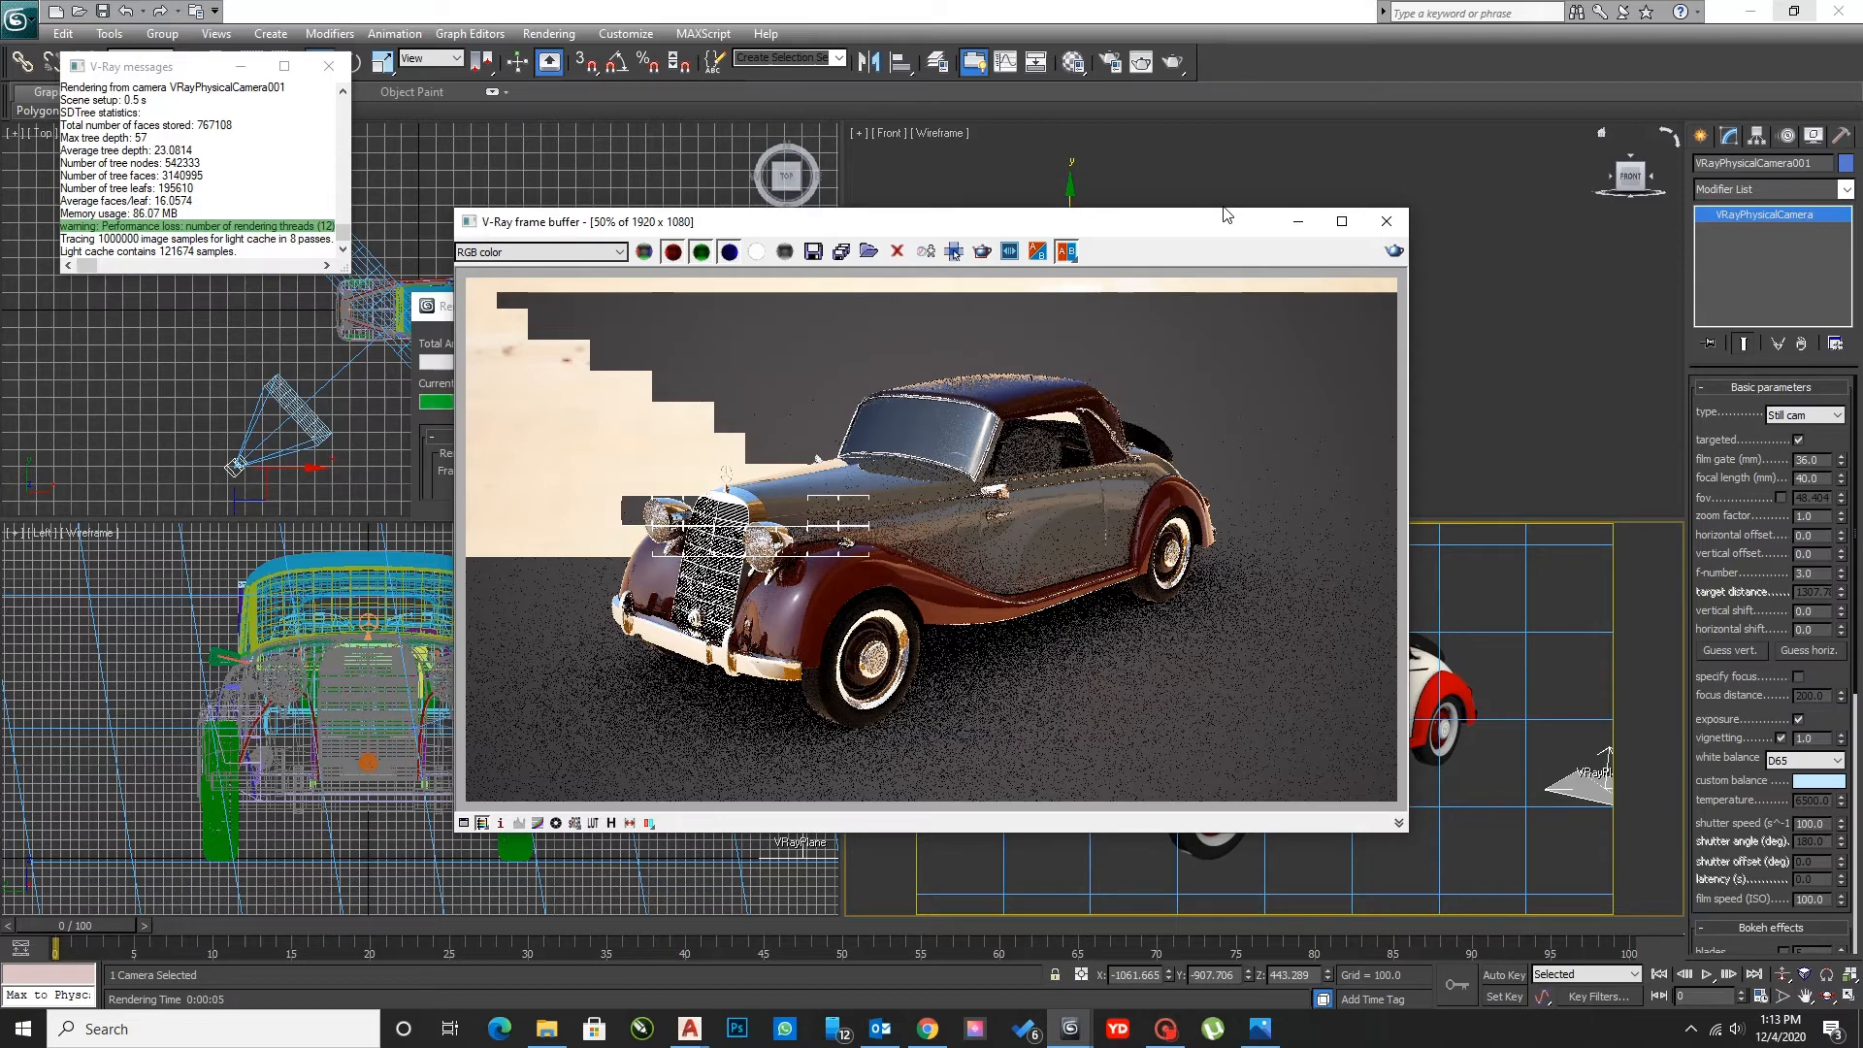
left_click(1342, 220)
double_click(676, 479)
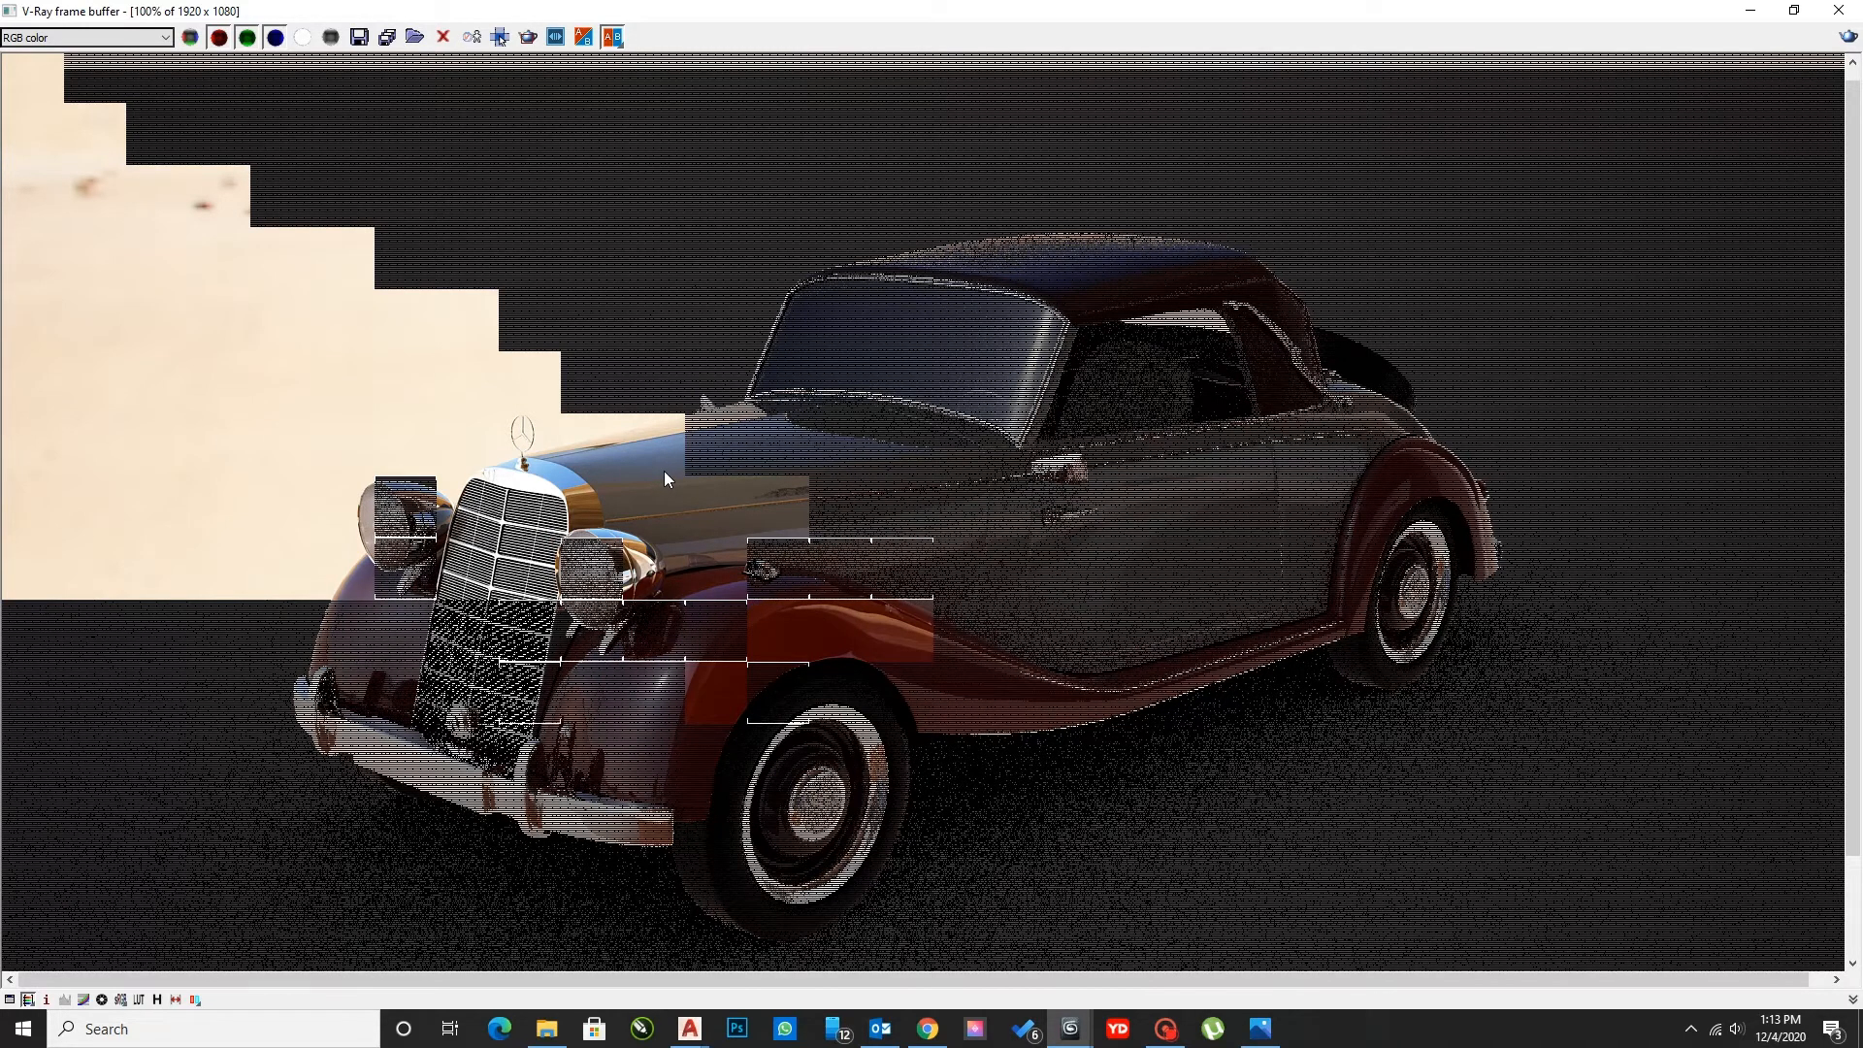
scroll(664, 473, "down", 1)
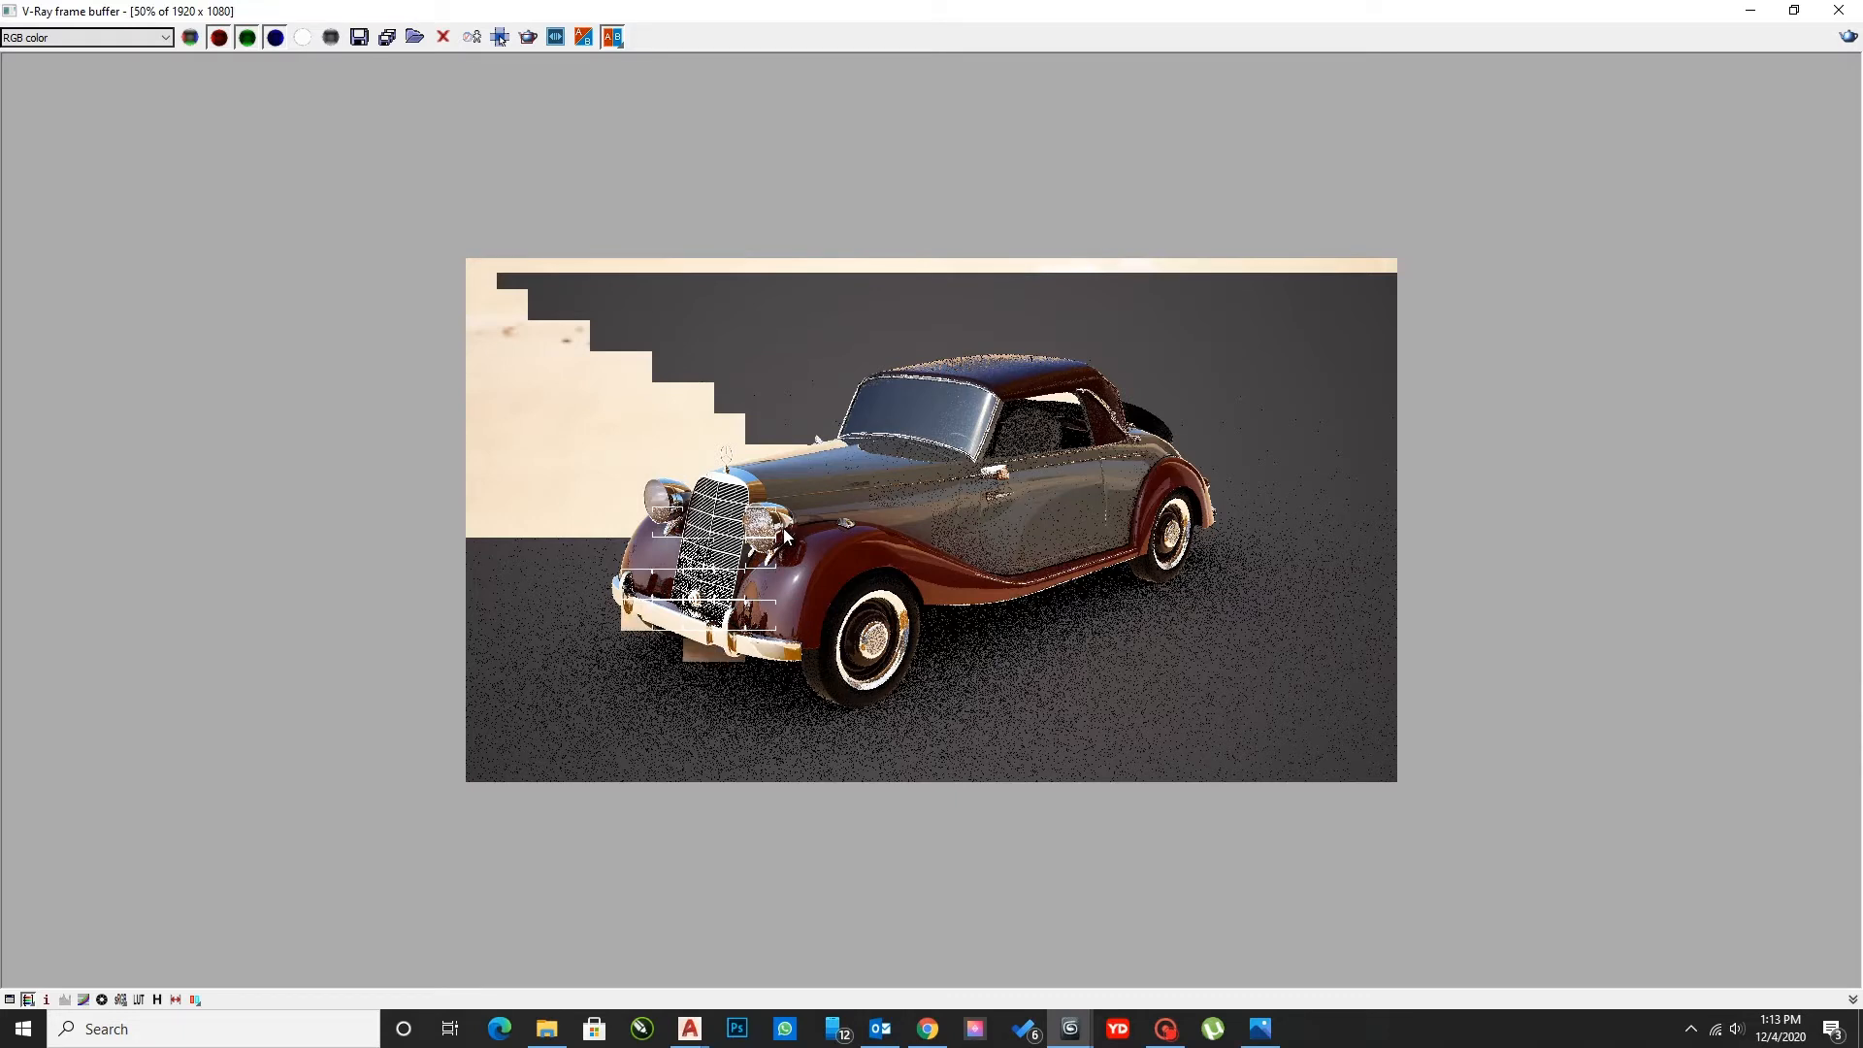
left_click(1794, 11)
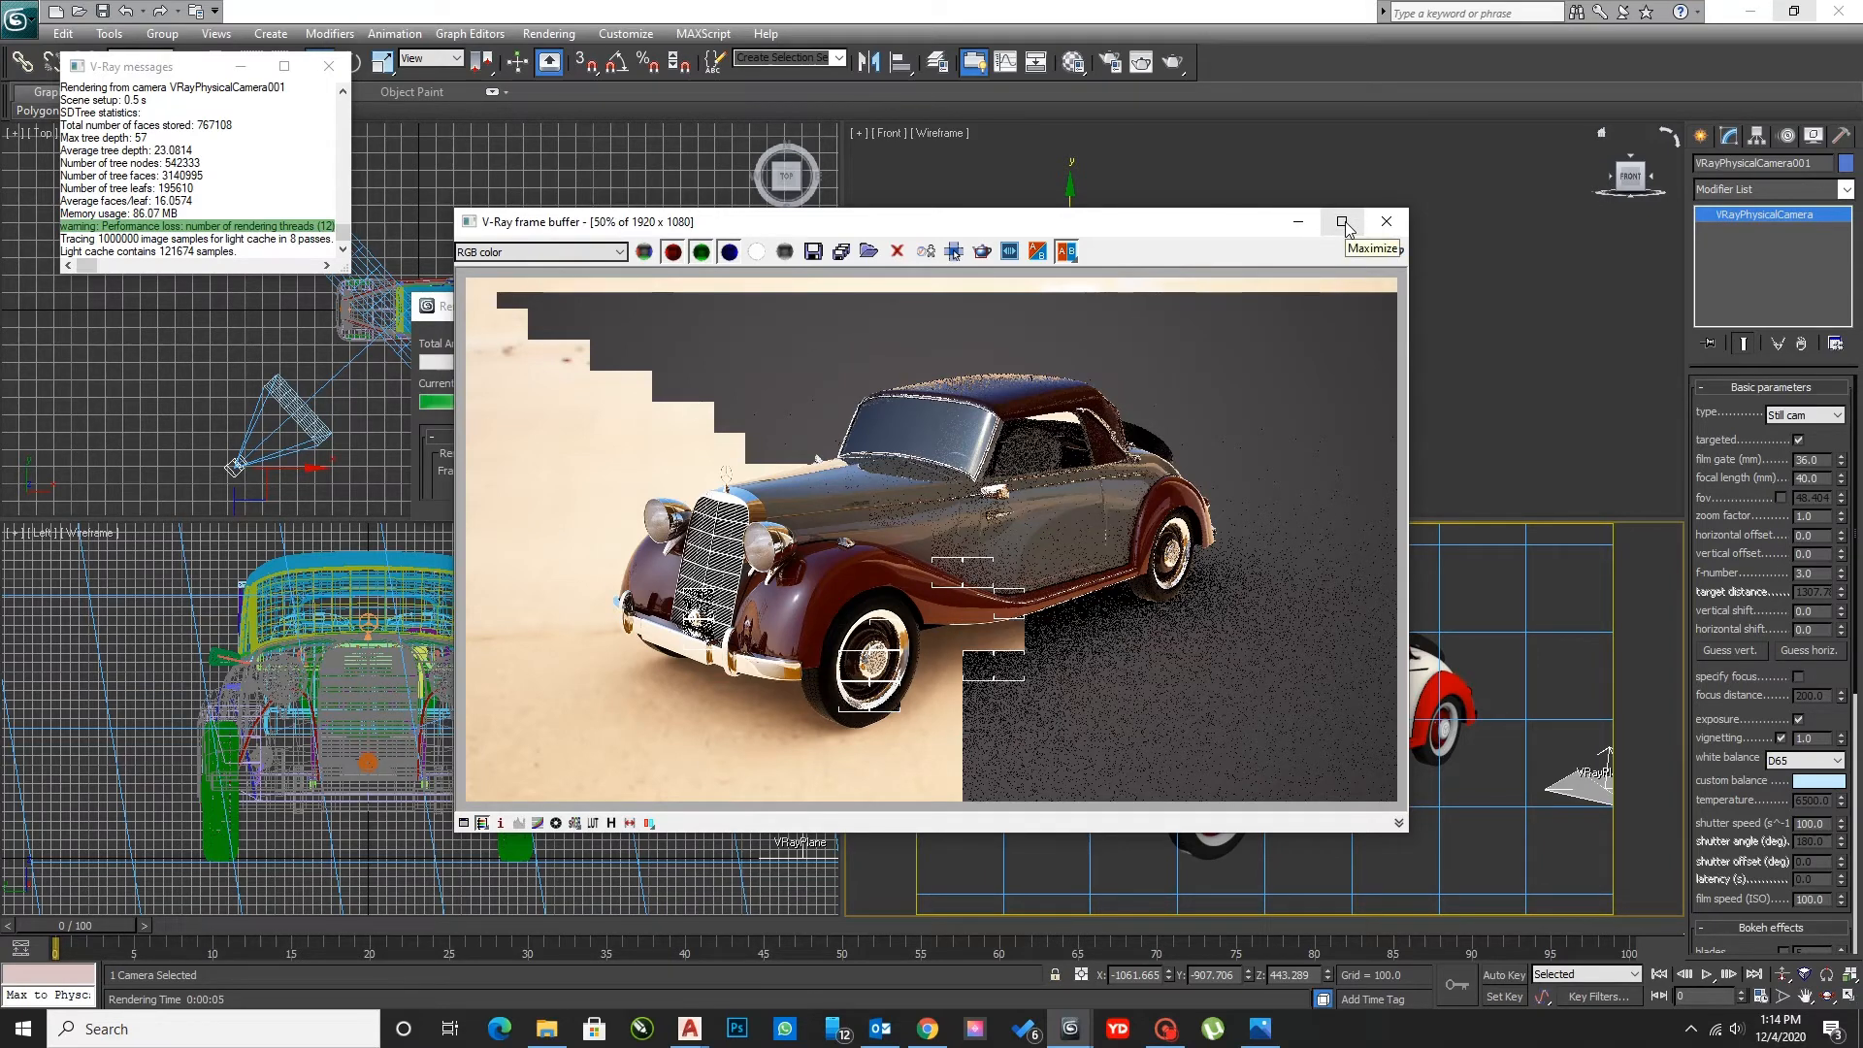
- Examine the front fender, bumper and front wheel in the render at 100%, then close the frame buffer
double_click(792, 620)
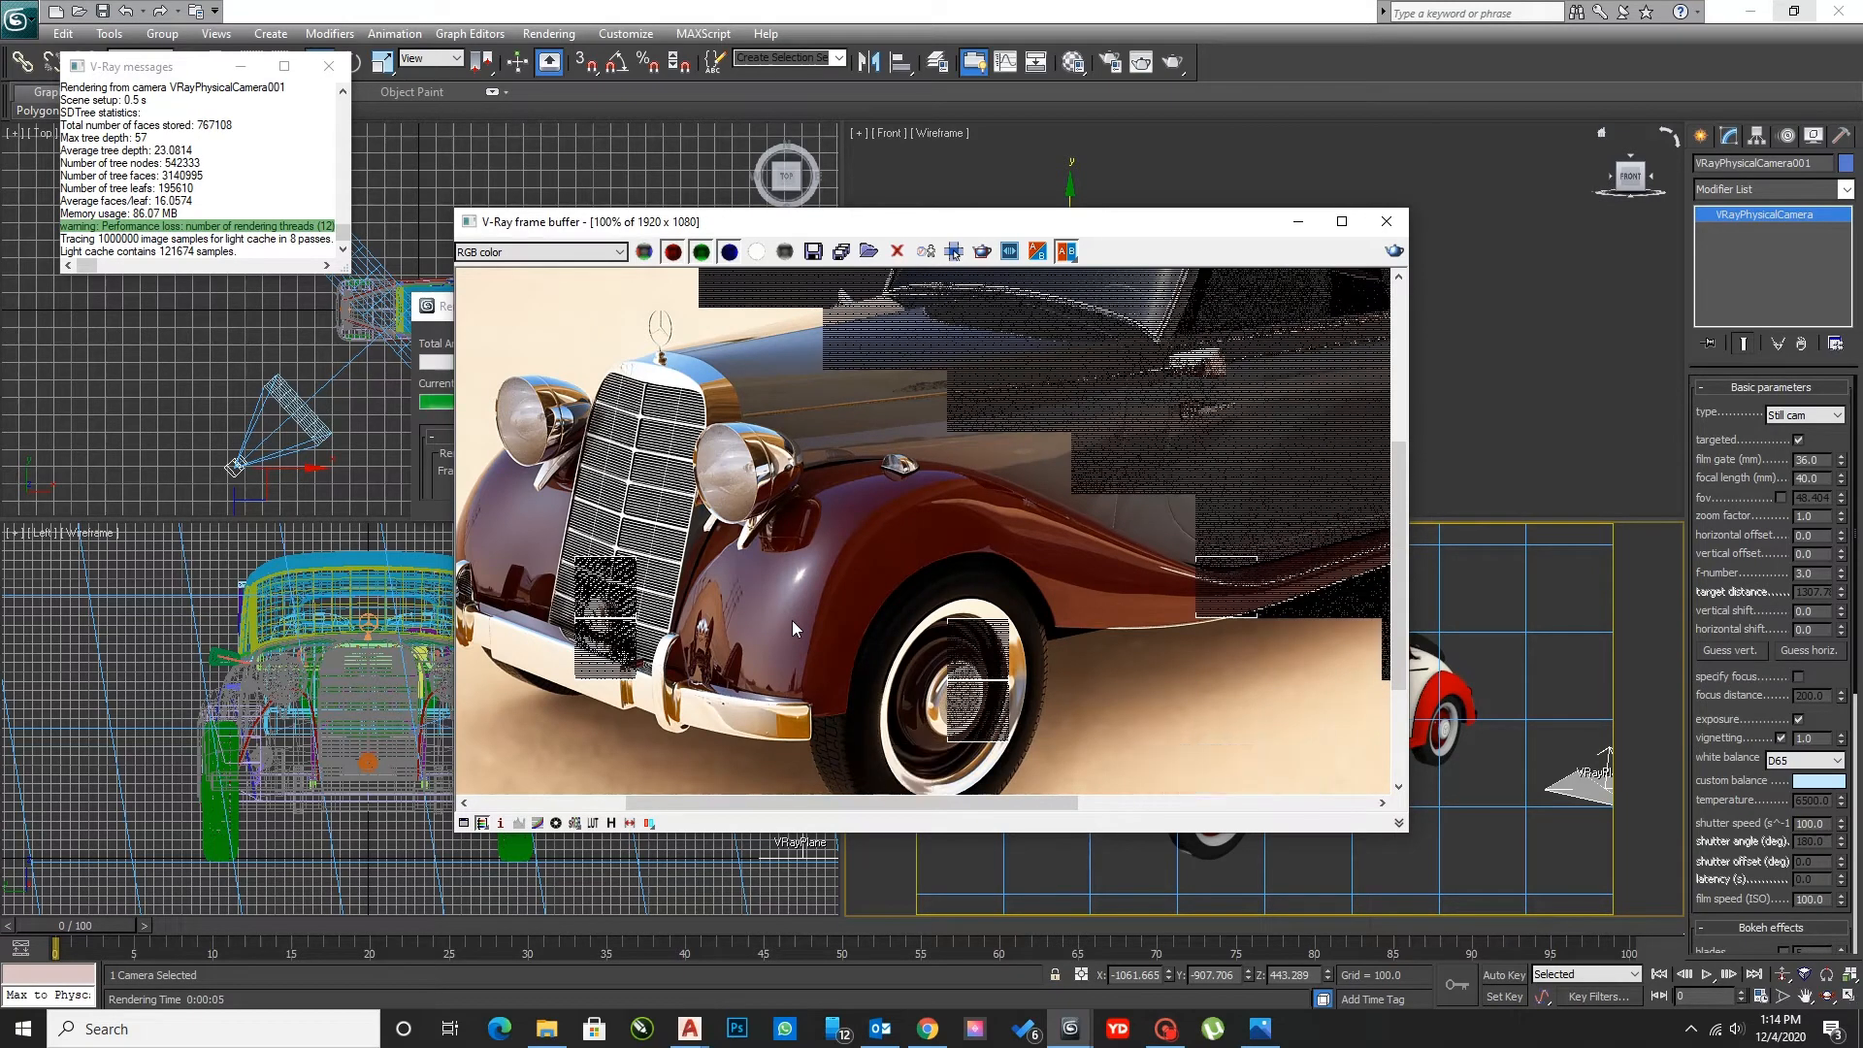
scroll(791, 620, "down", 1)
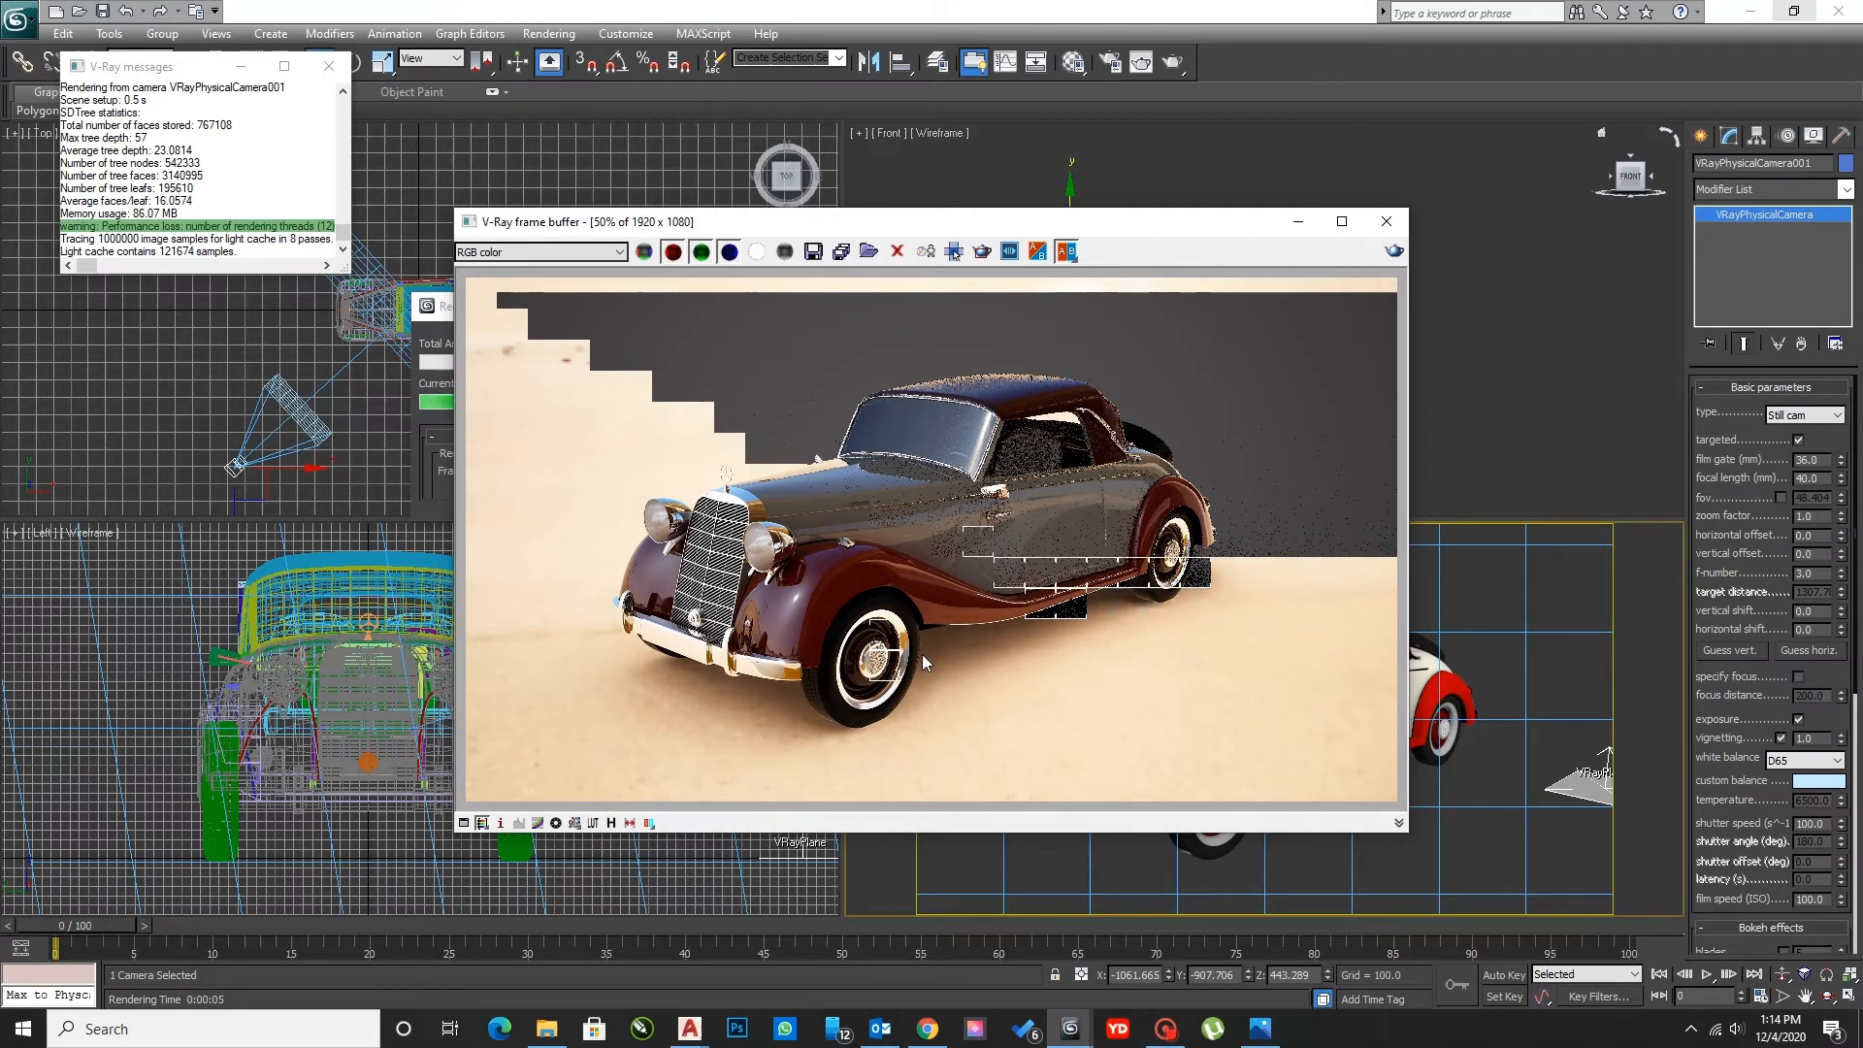
double_click(843, 722)
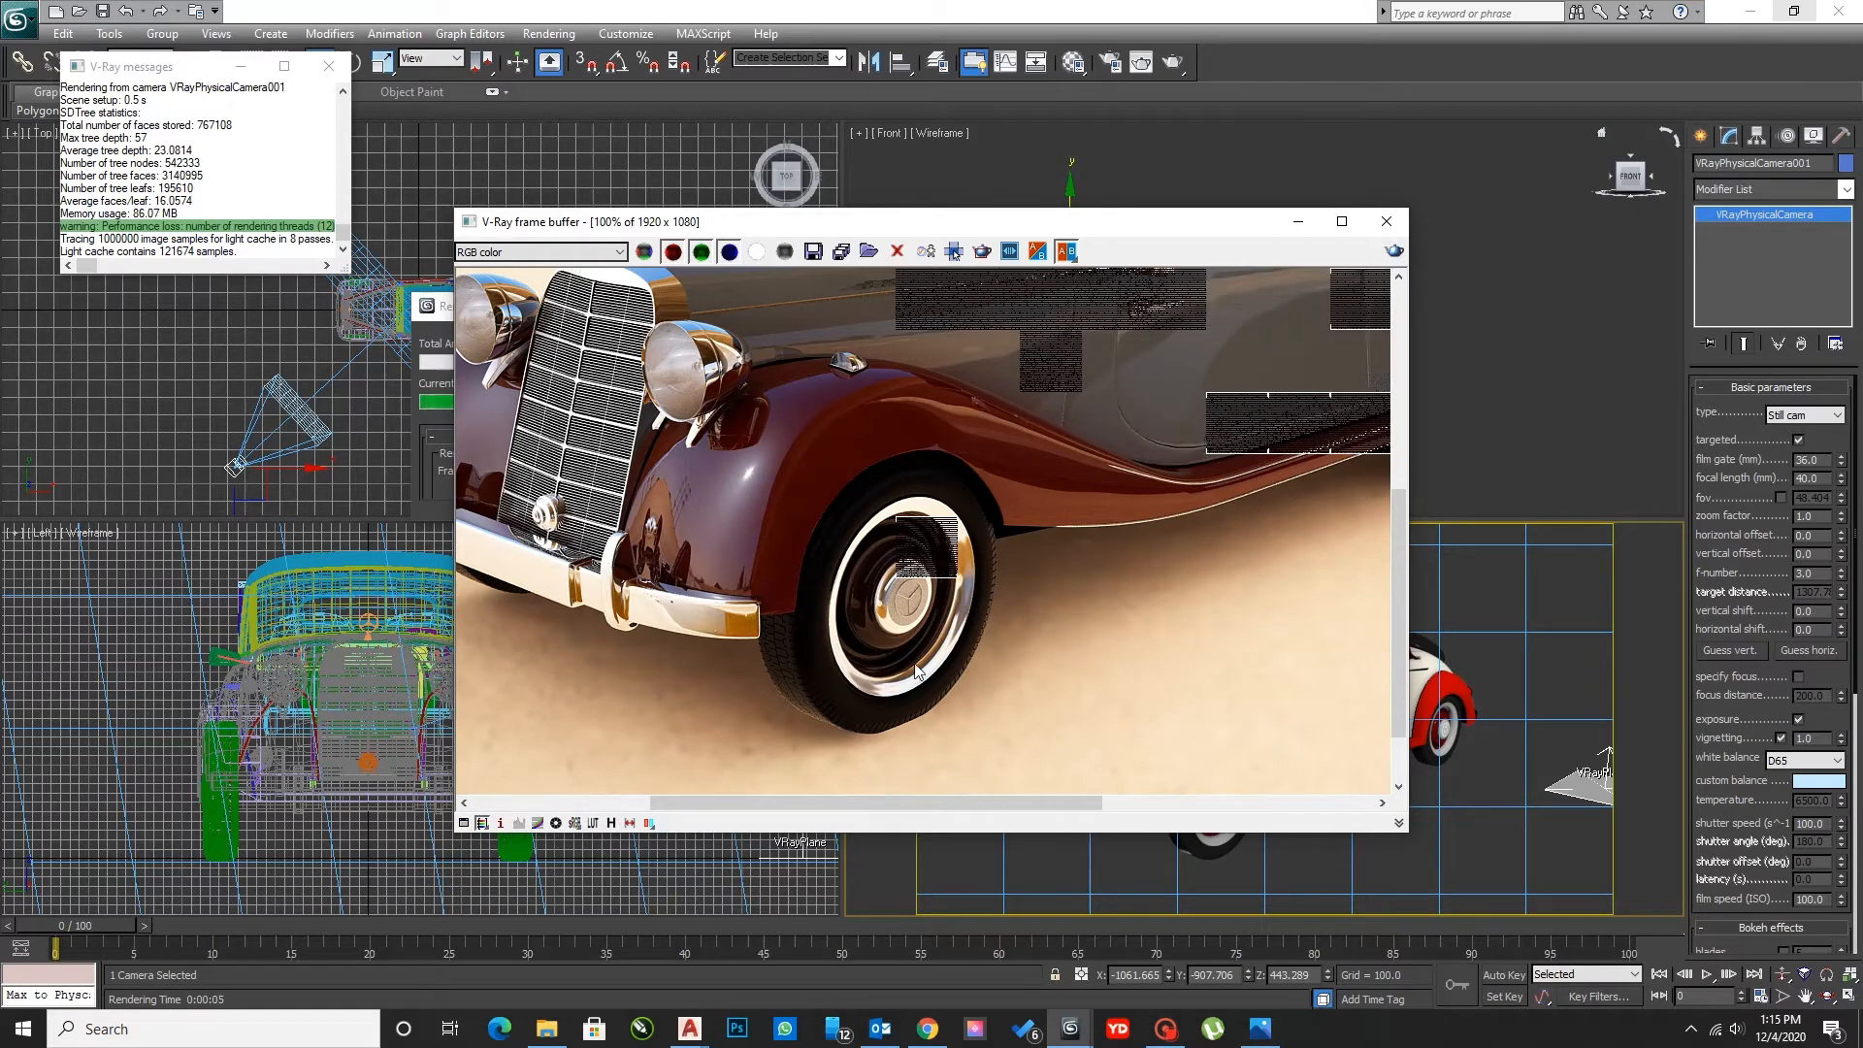
scroll(914, 668, "down", 1)
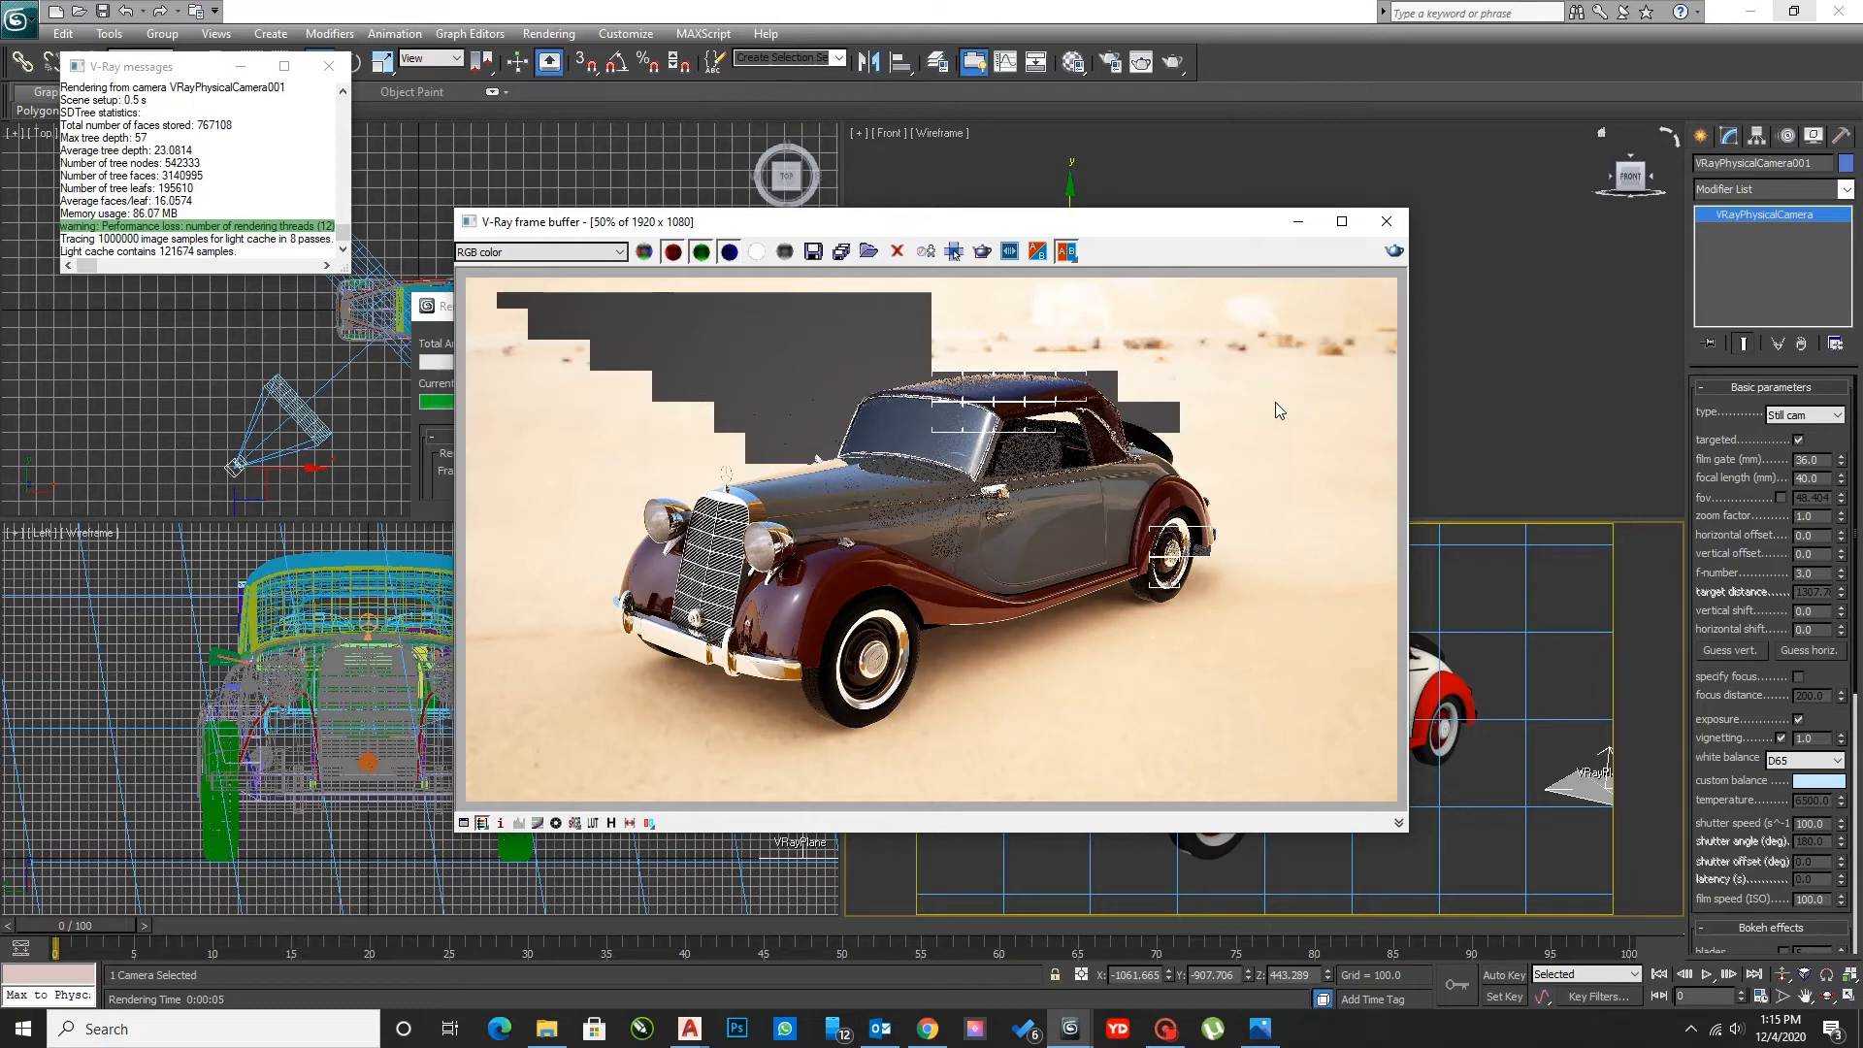
left_click(1387, 223)
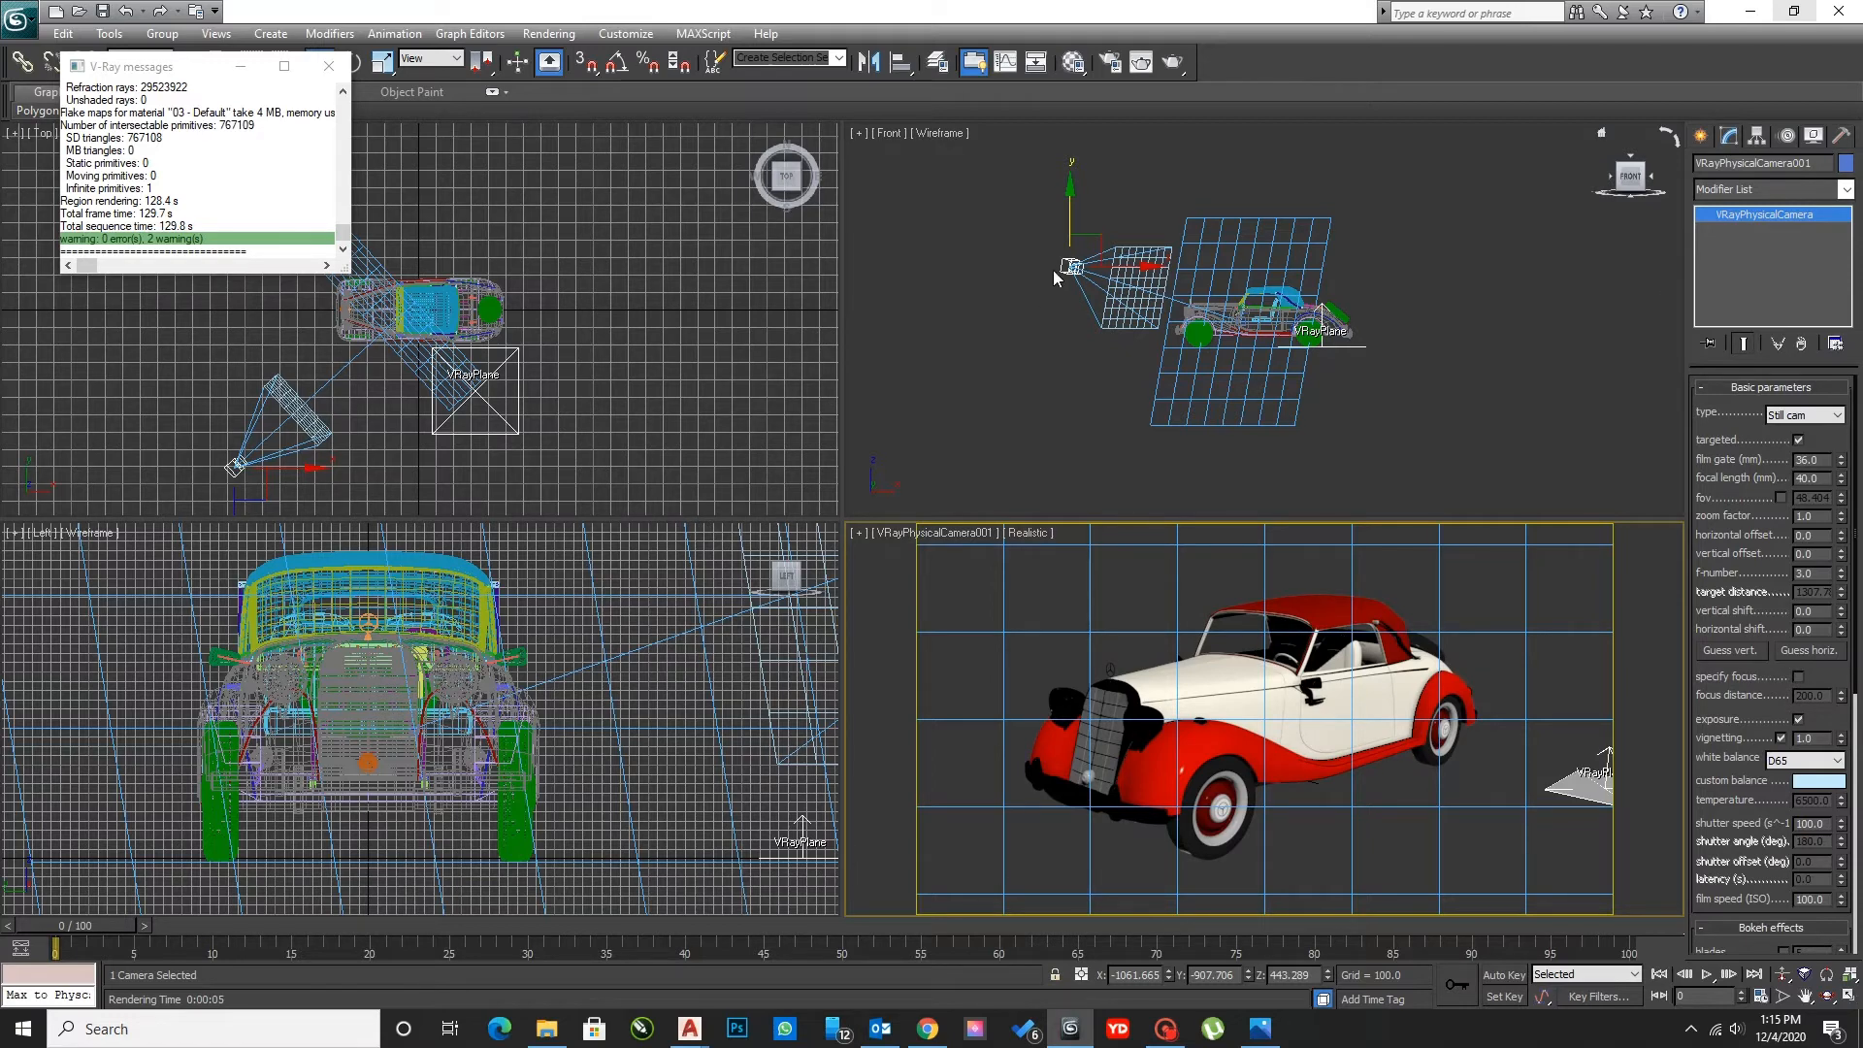
- Deselect the camera and look through the Photometric, Standard, Corona and V-Ray light types available for creation
left_click(1057, 318)
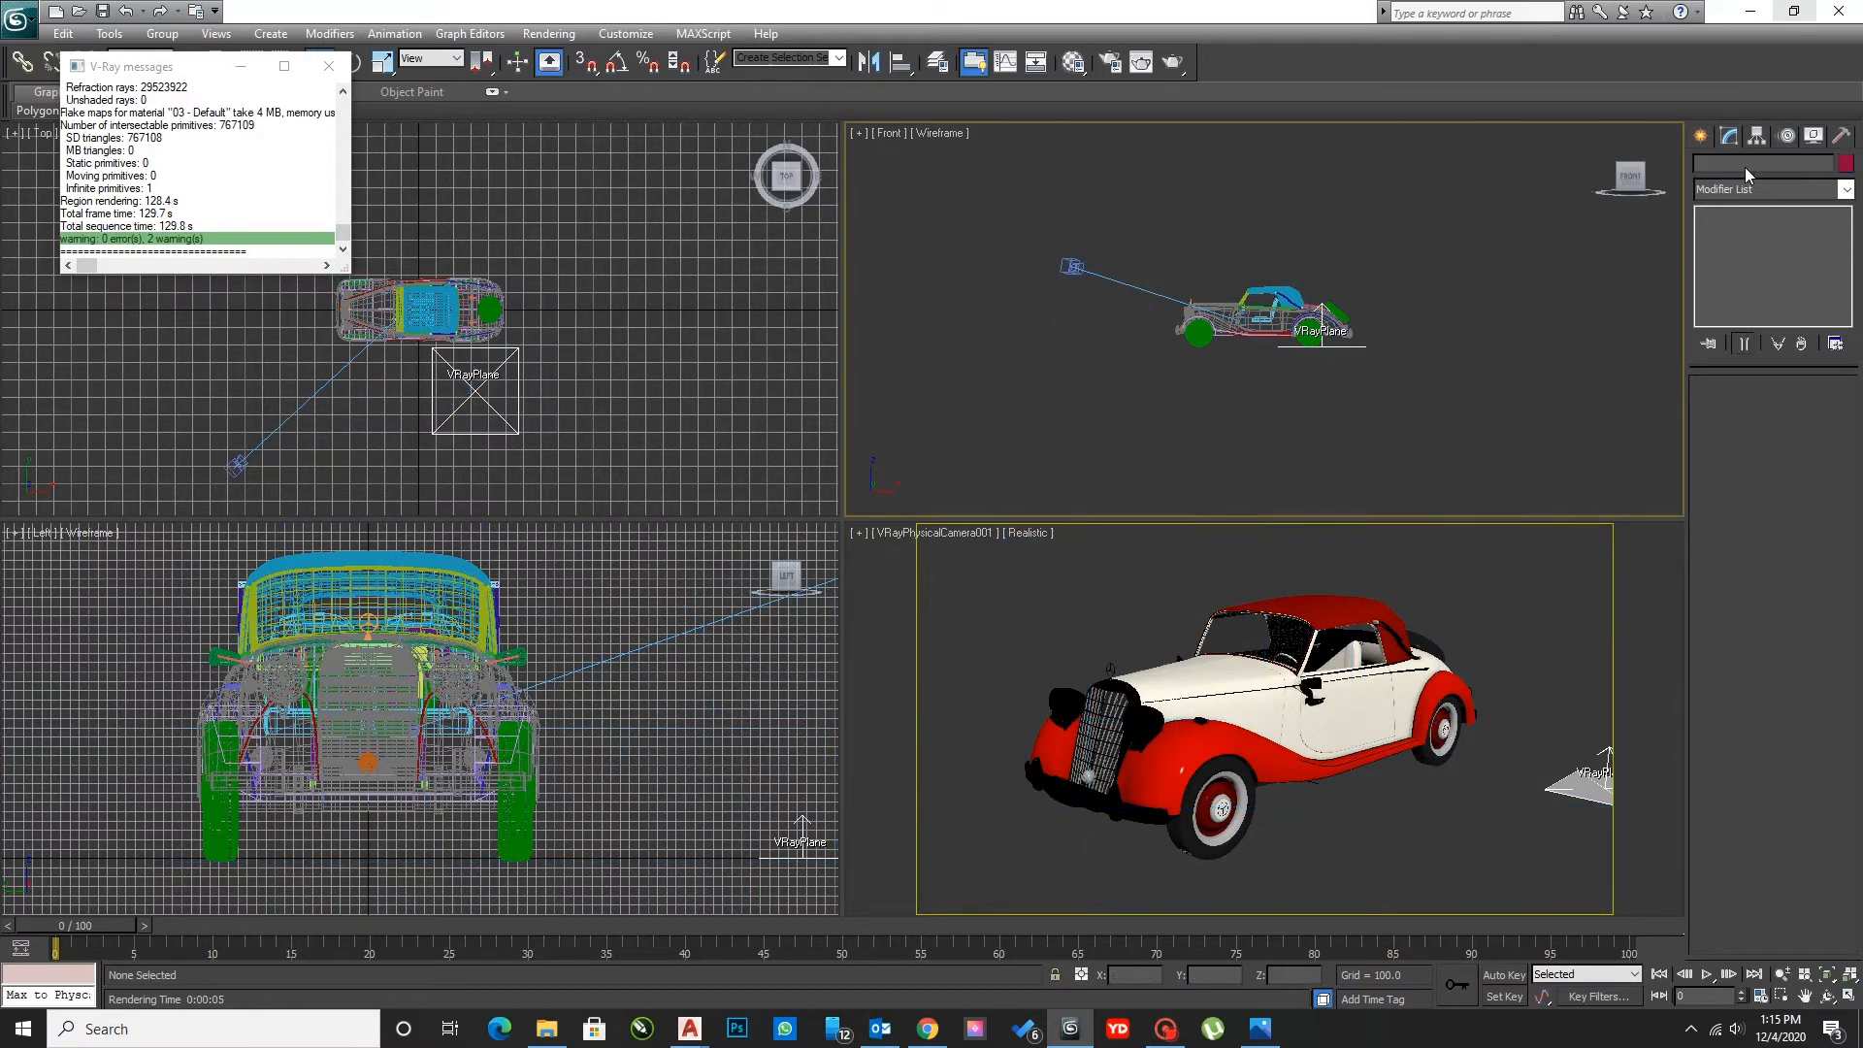
left_click(1699, 135)
left_click(1753, 167)
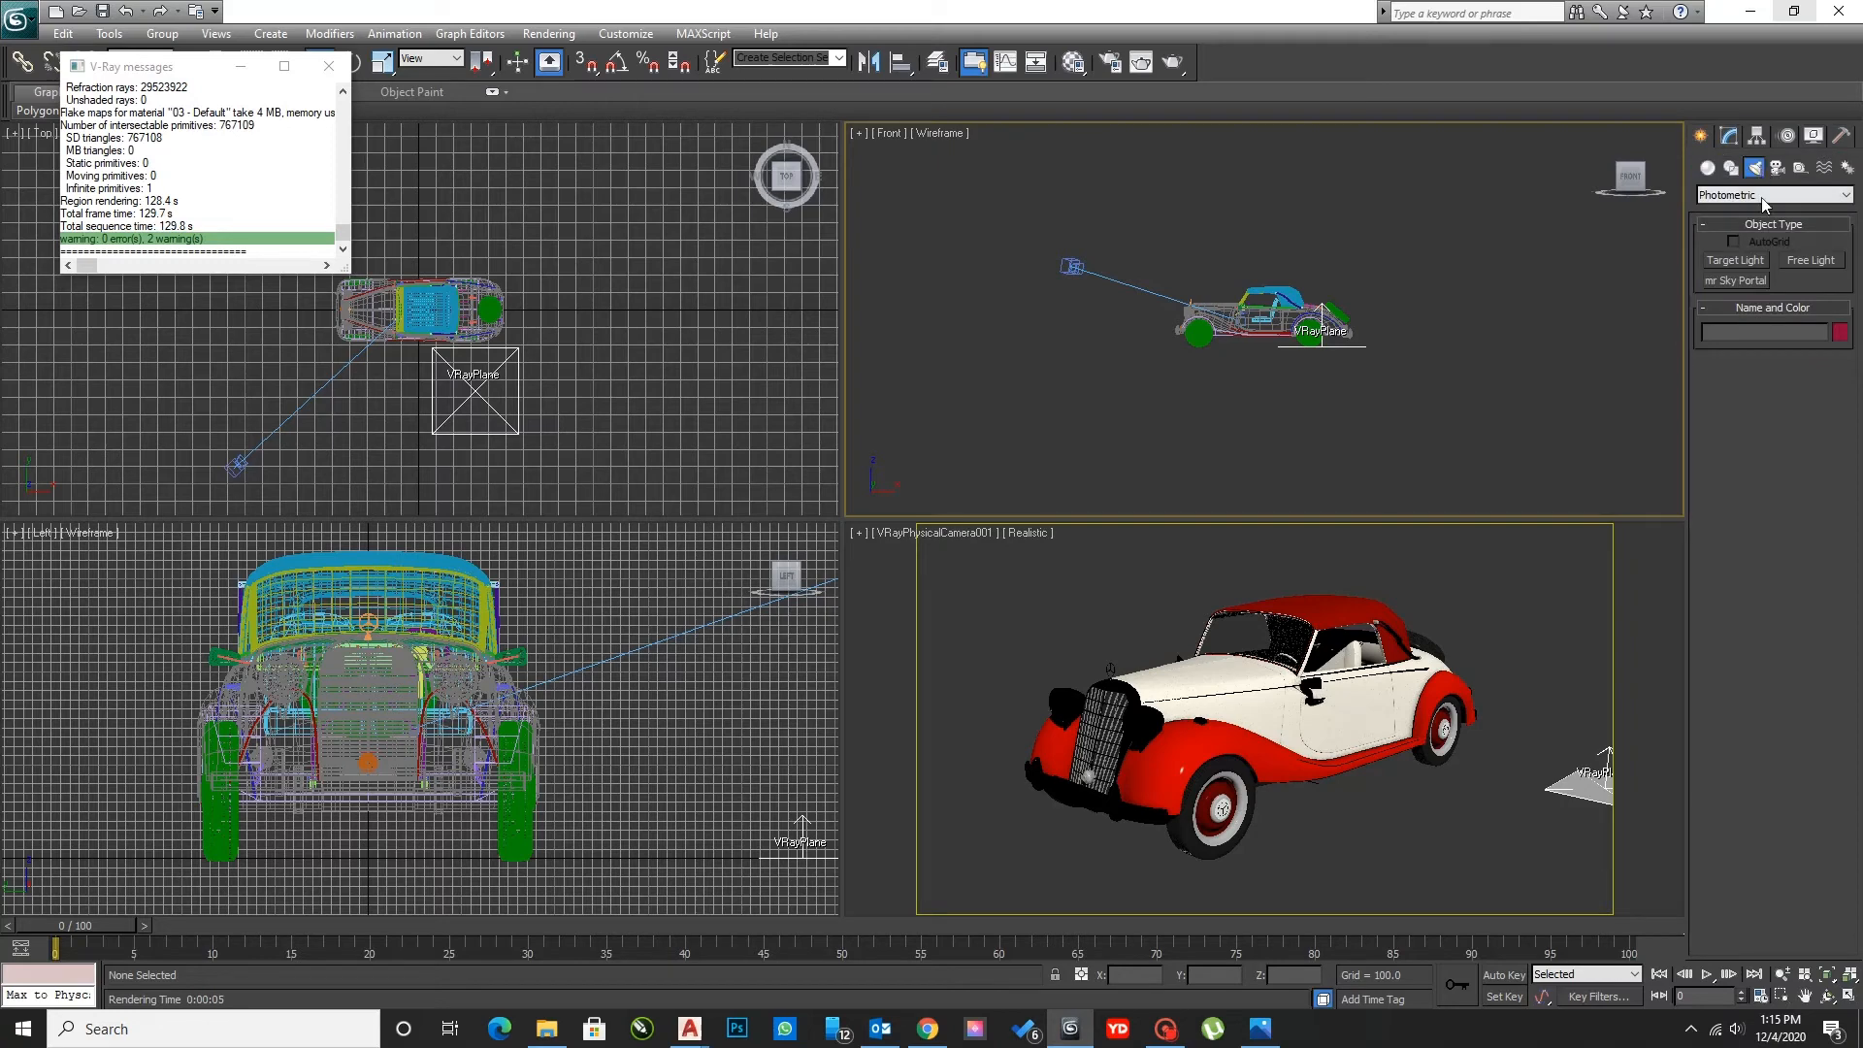
left_click(1763, 197)
left_click(1738, 256)
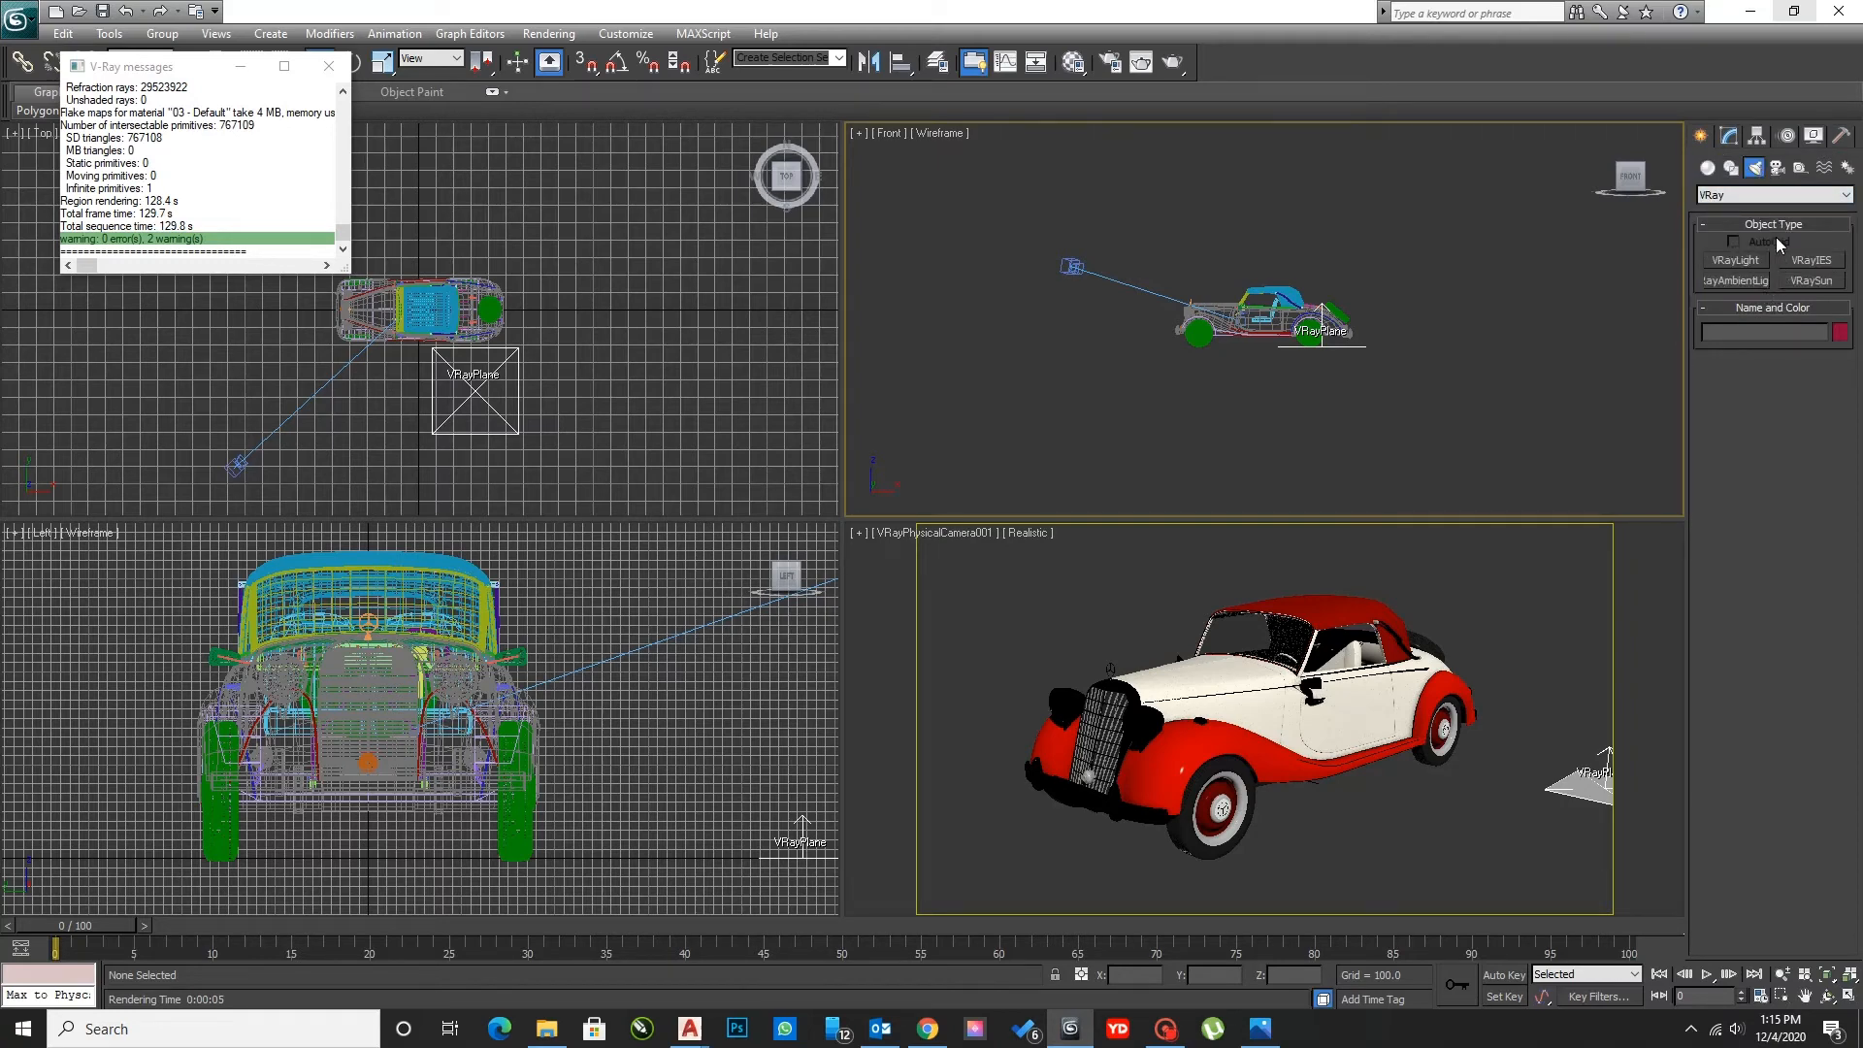
left_click(1763, 197)
left_click(1762, 215)
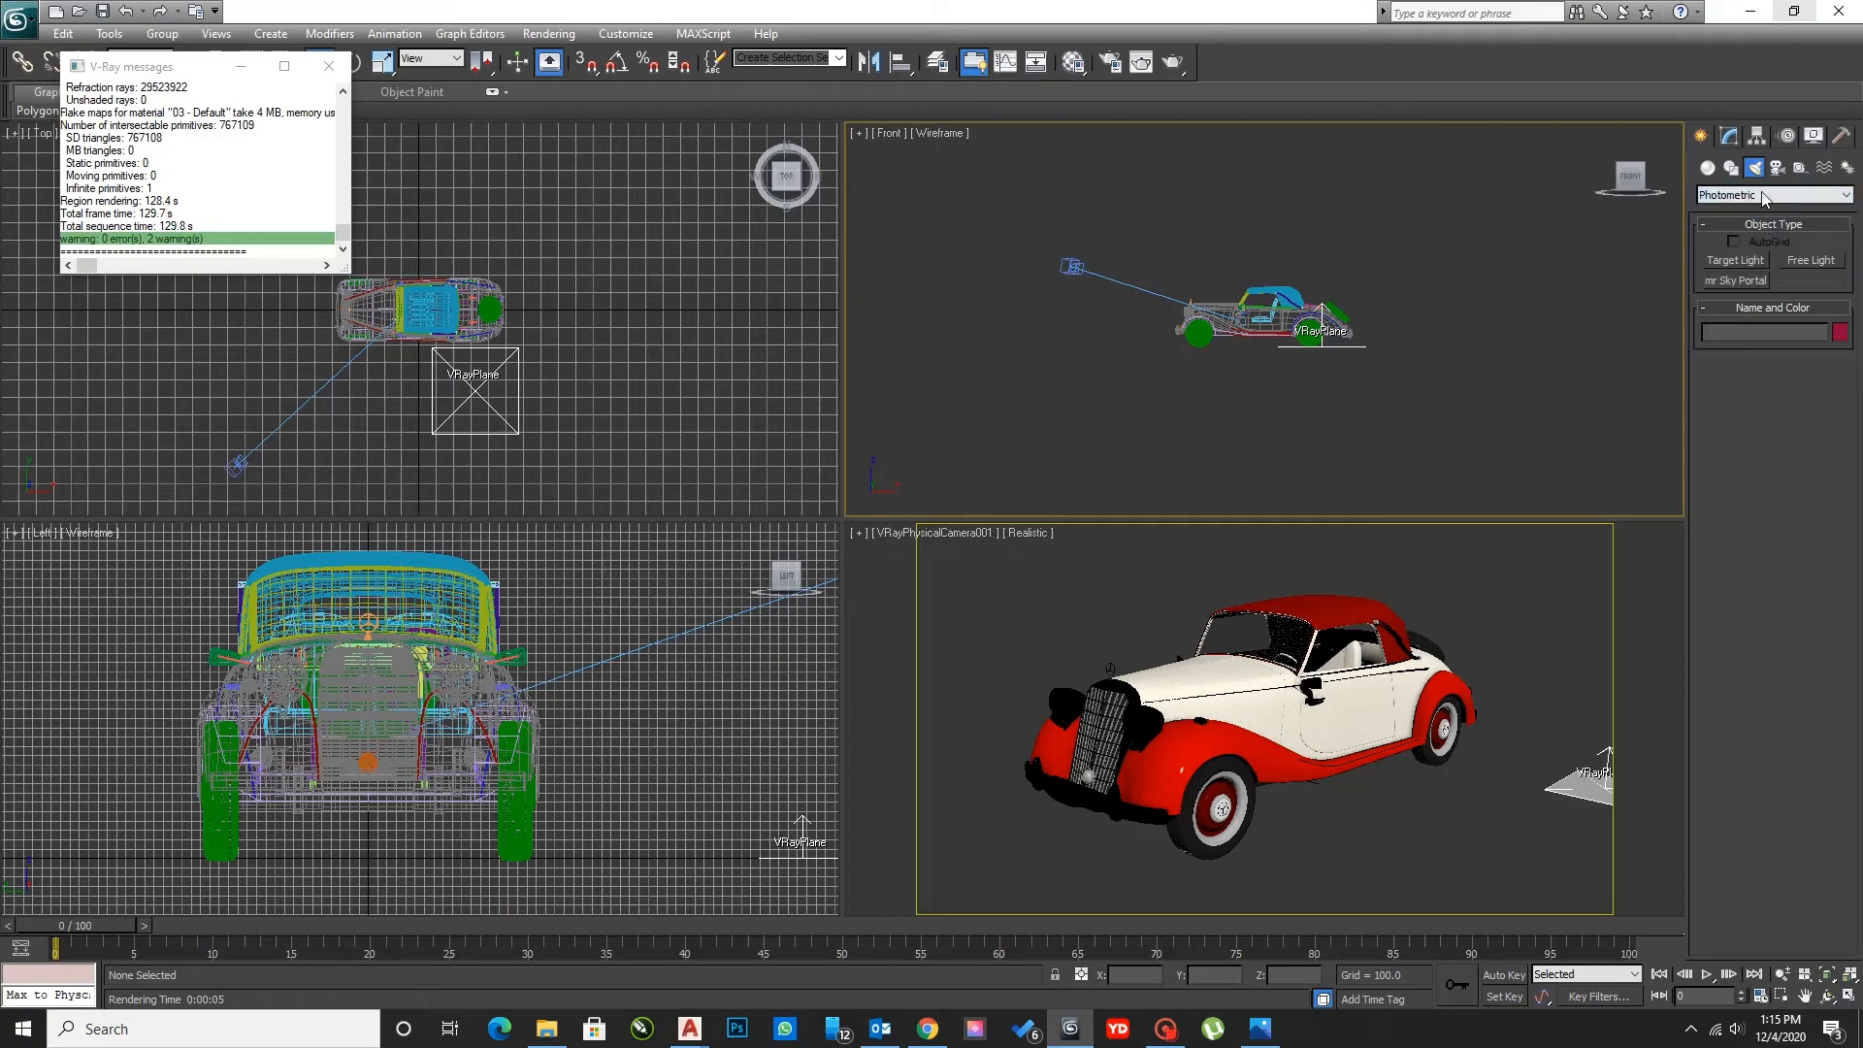
left_click(1764, 197)
left_click(1754, 226)
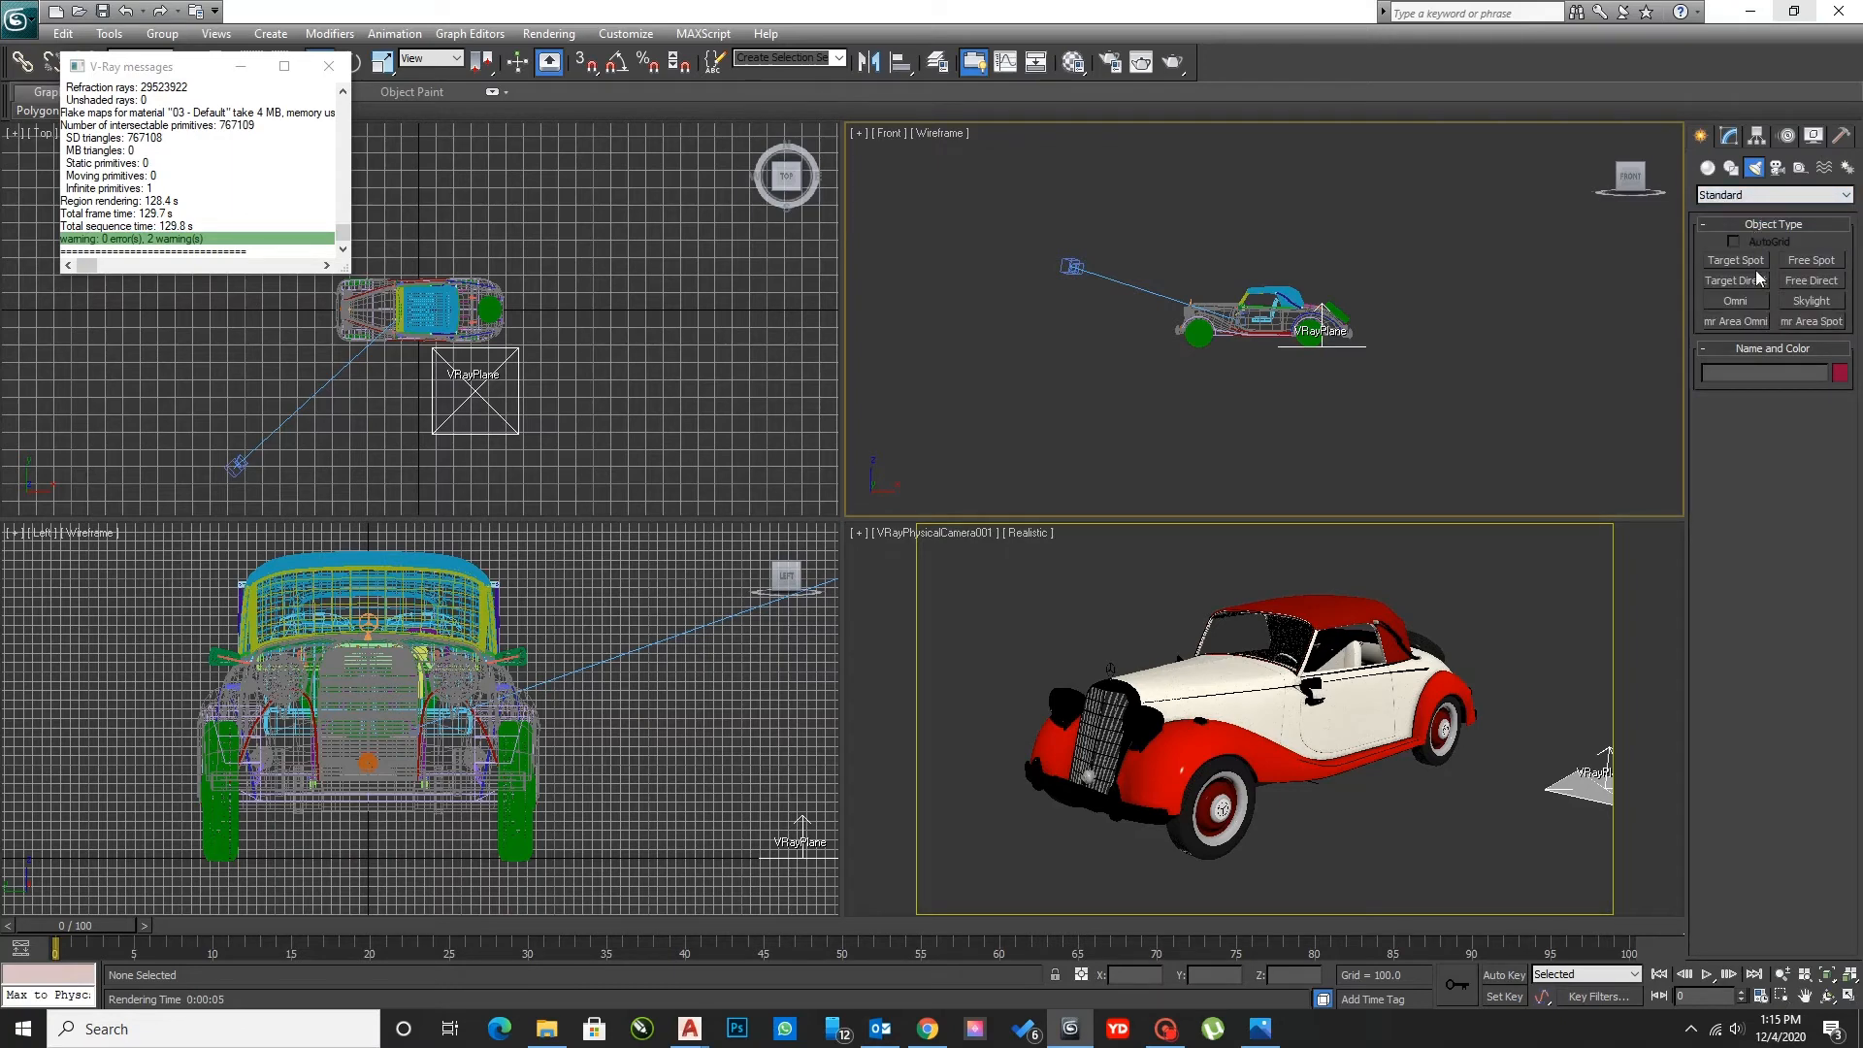
left_click(1764, 197)
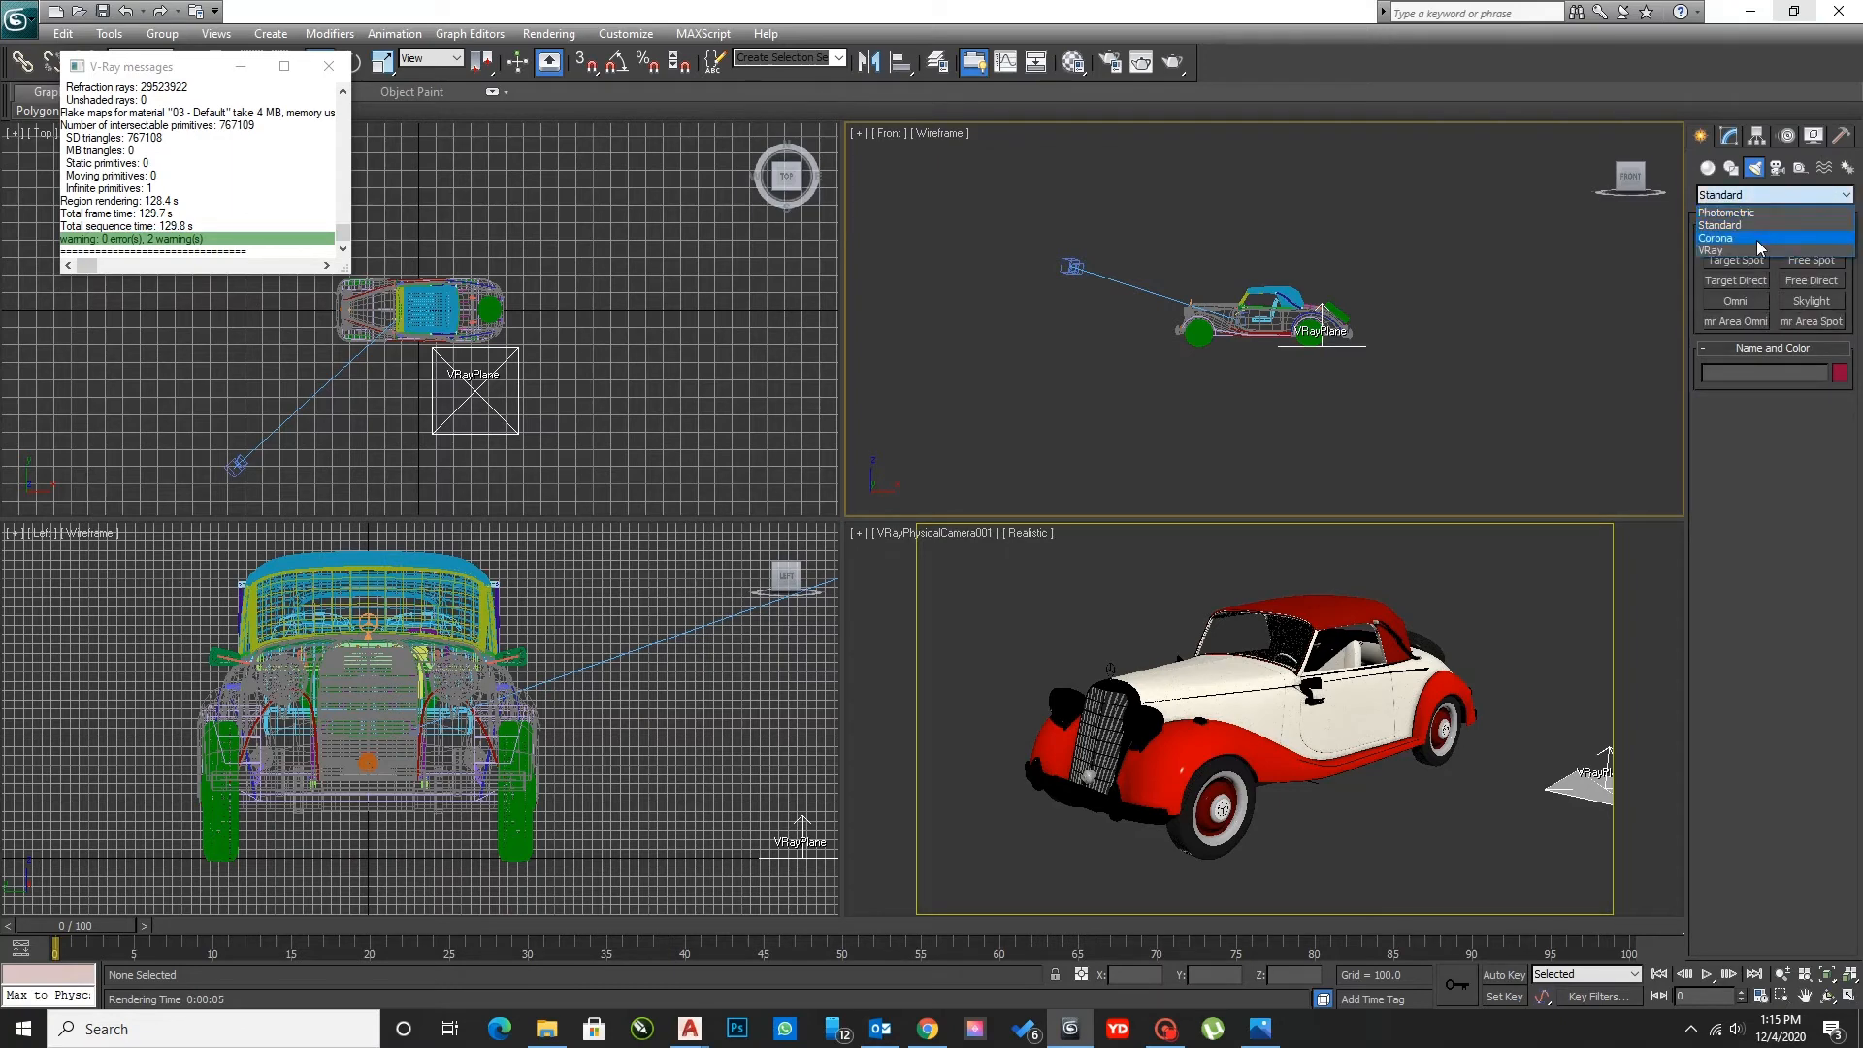
left_click(1761, 238)
left_click(1764, 199)
left_click(1763, 214)
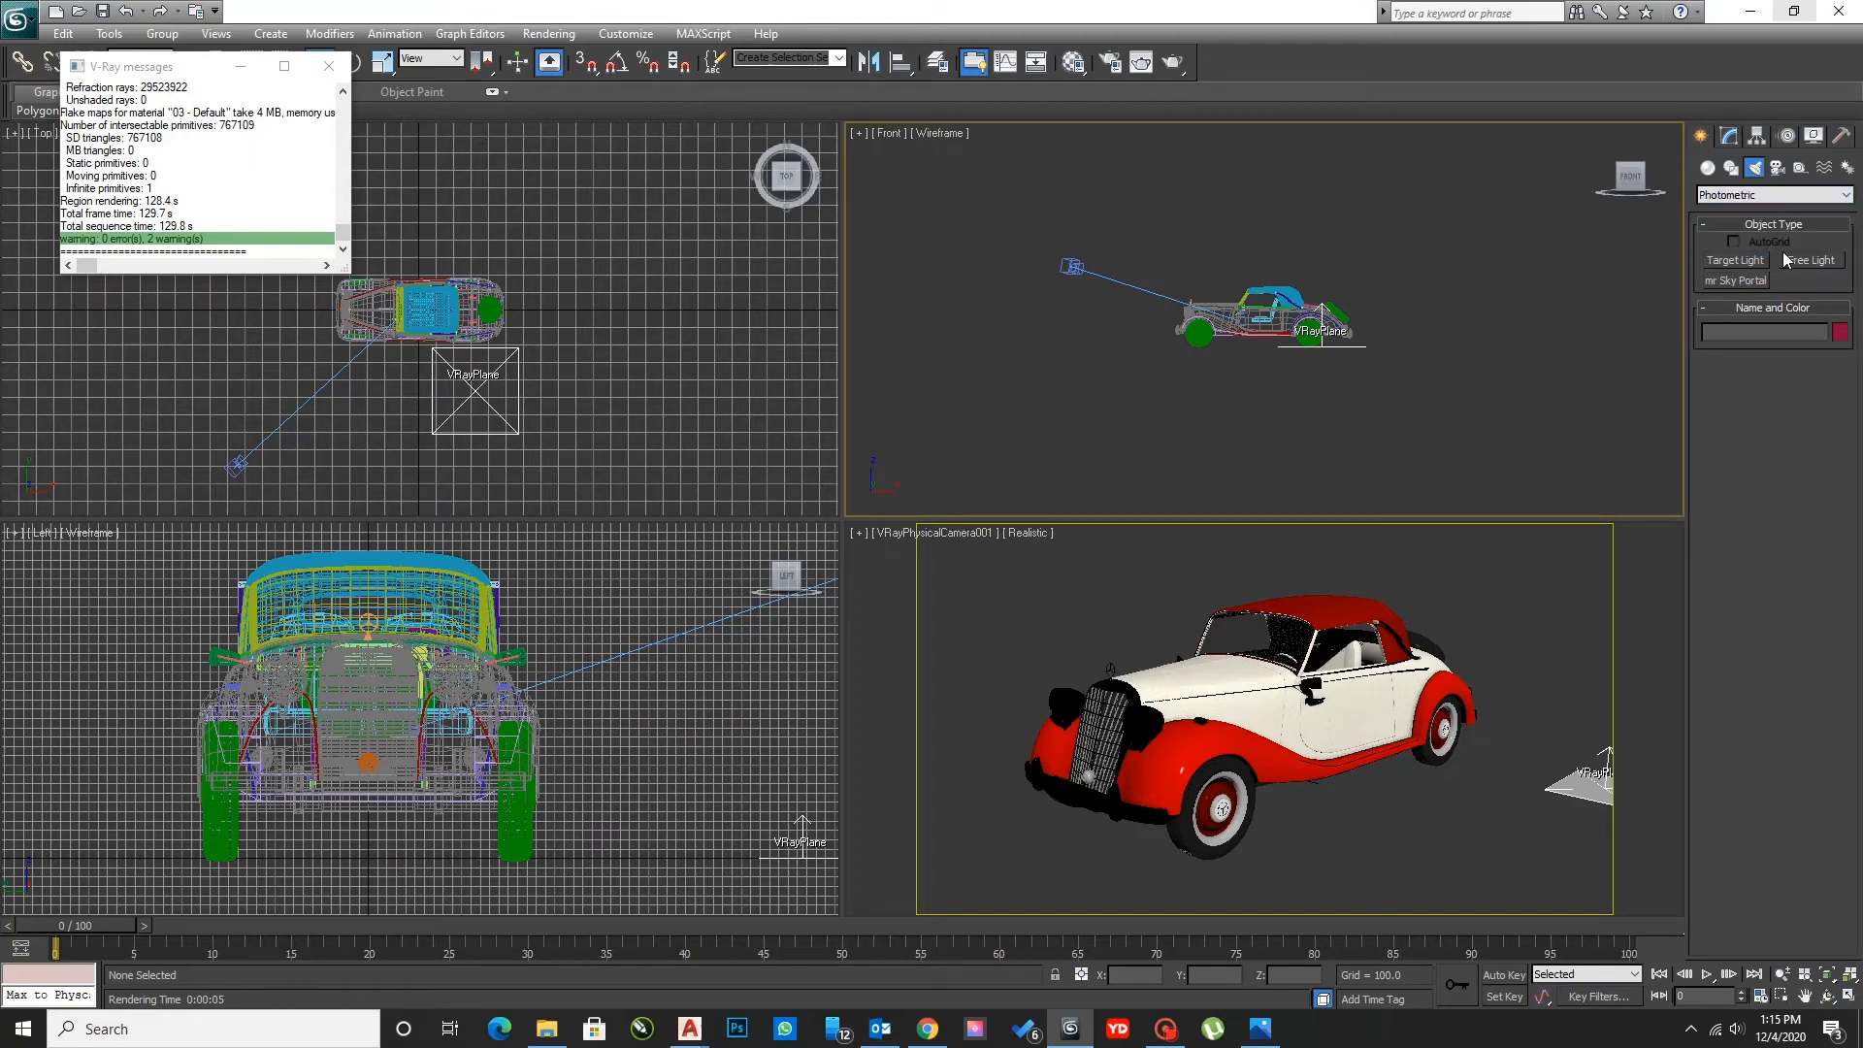
left_click(1766, 198)
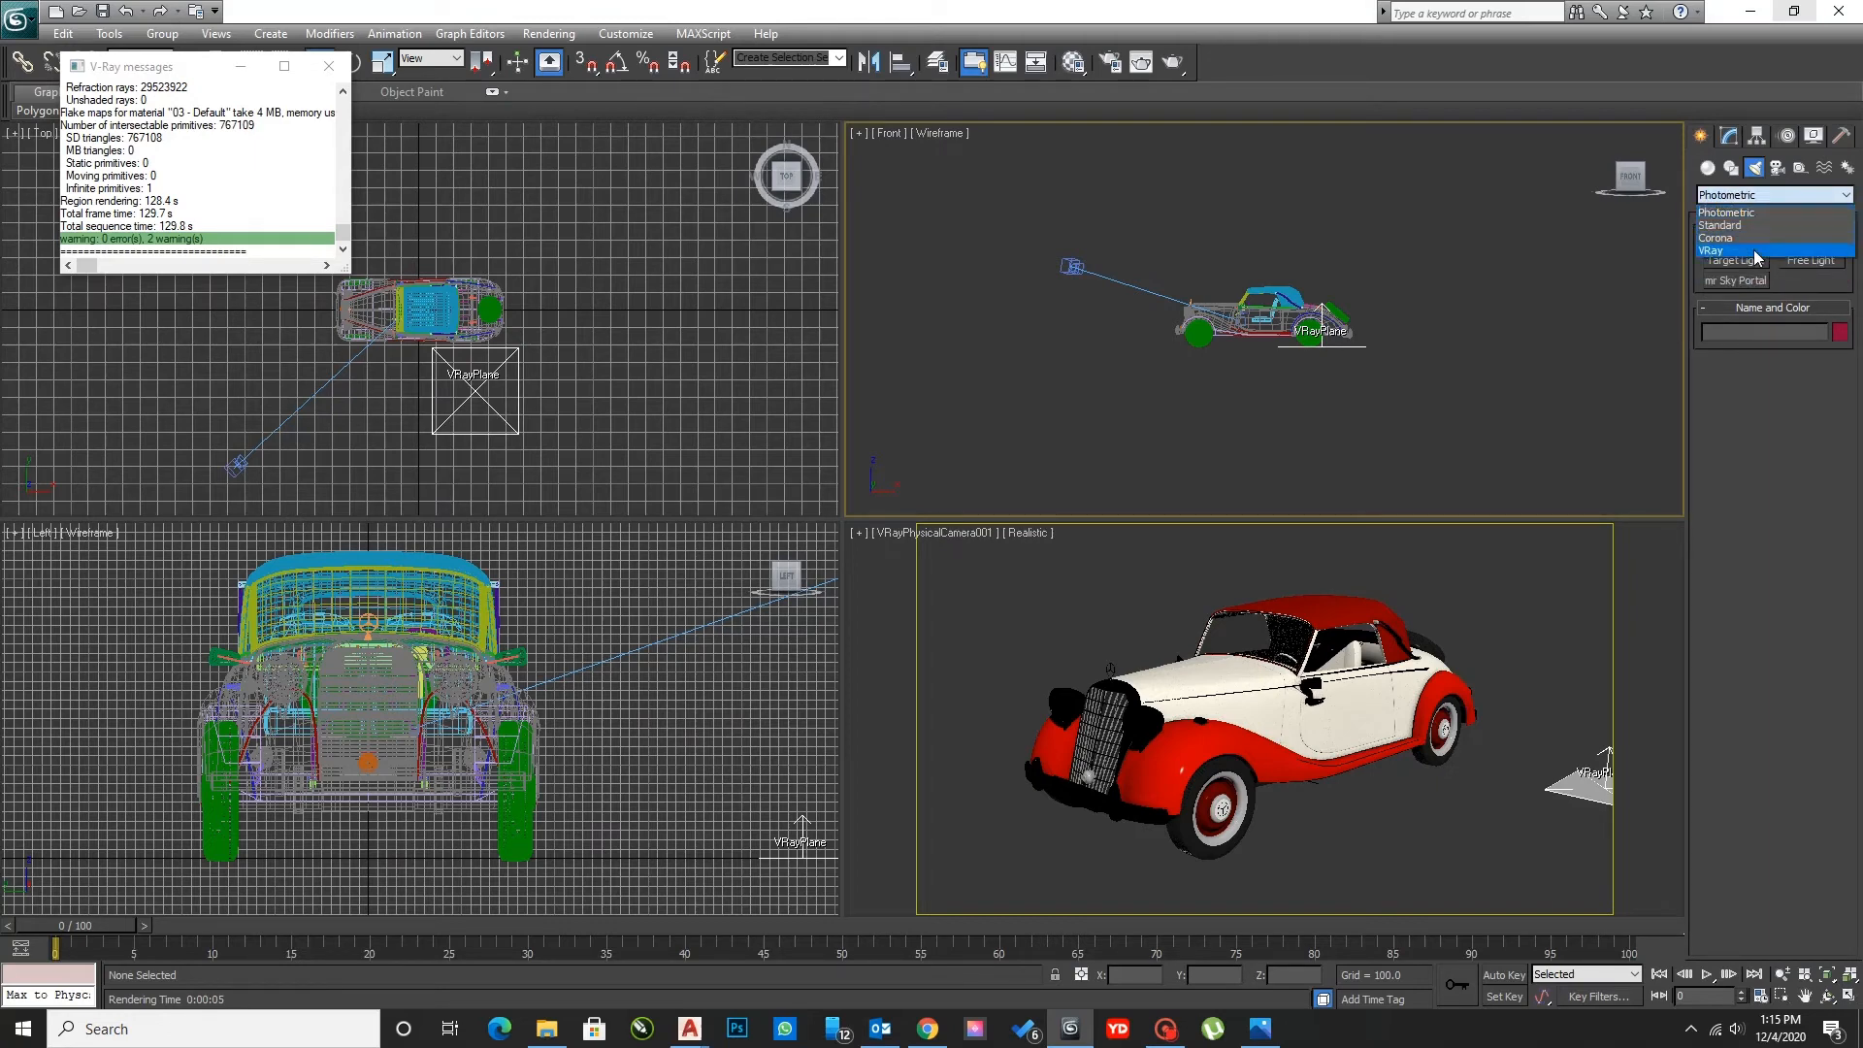
left_click(1758, 250)
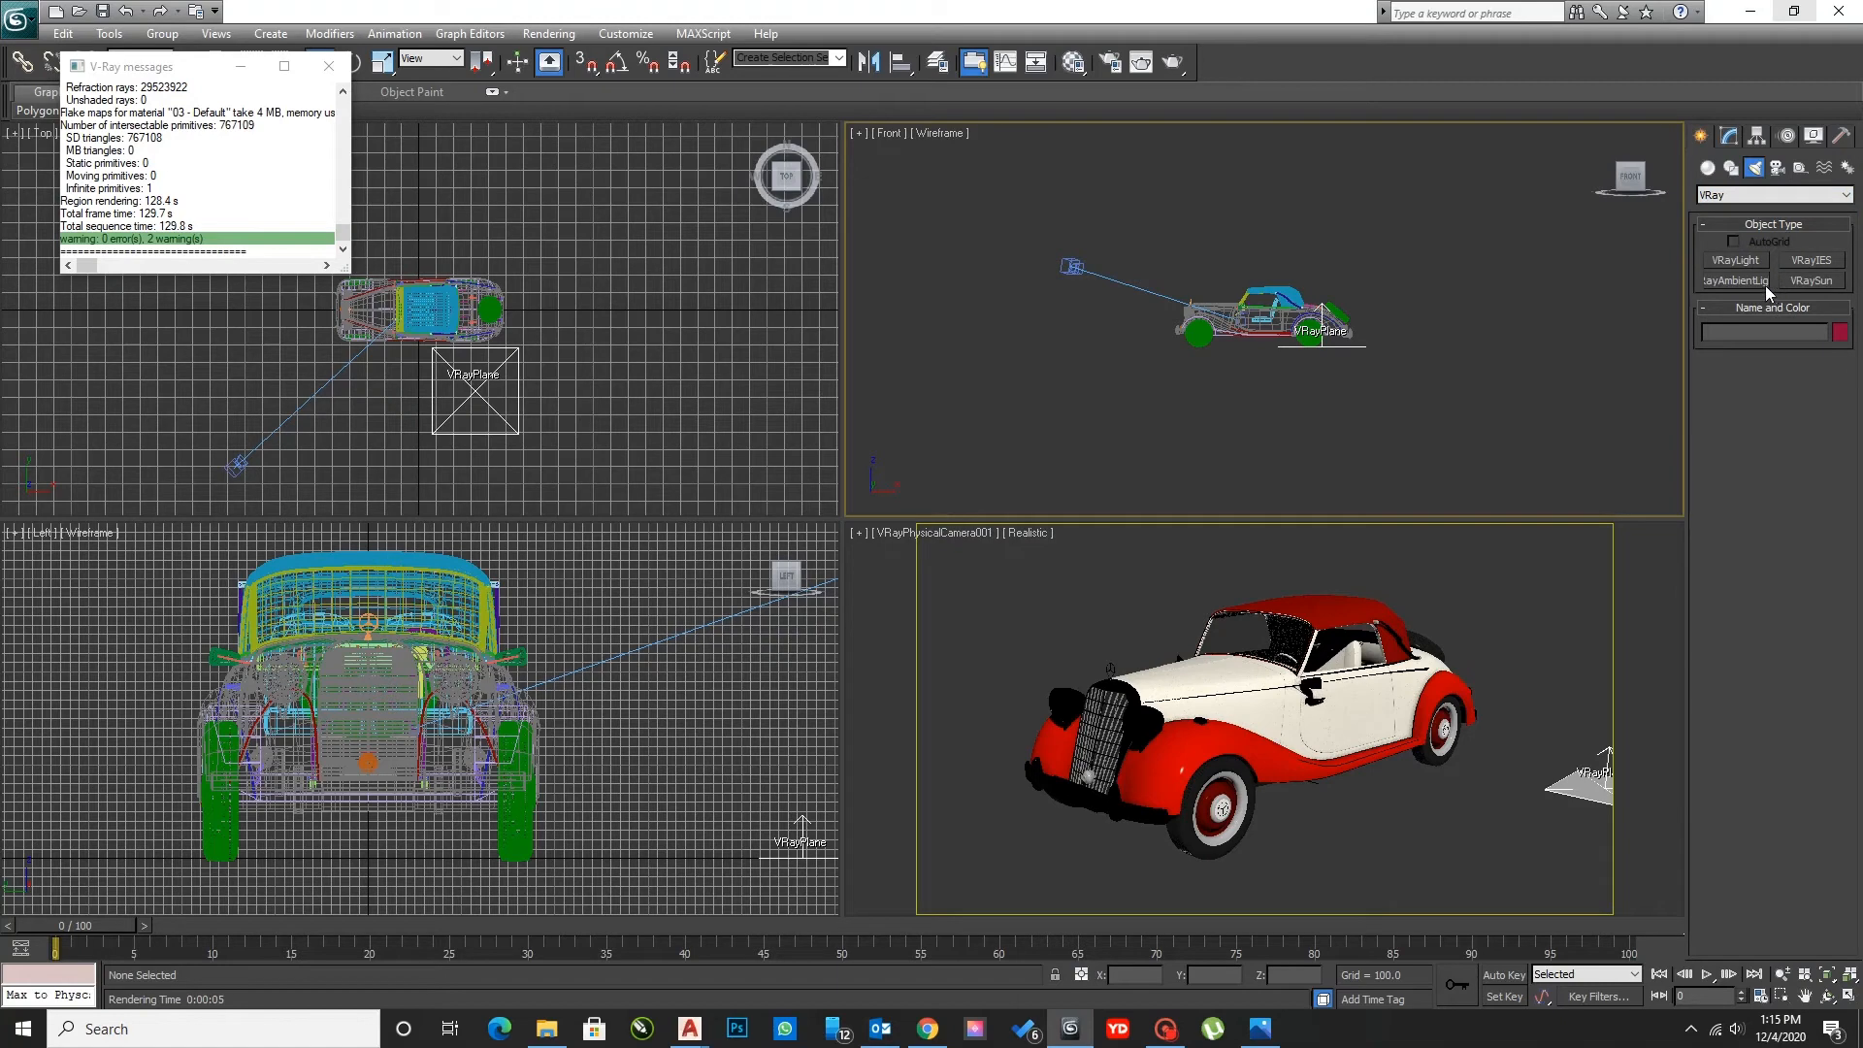
- Try to place a VRayIES light behind the car in the Top view
left_click(1793, 258)
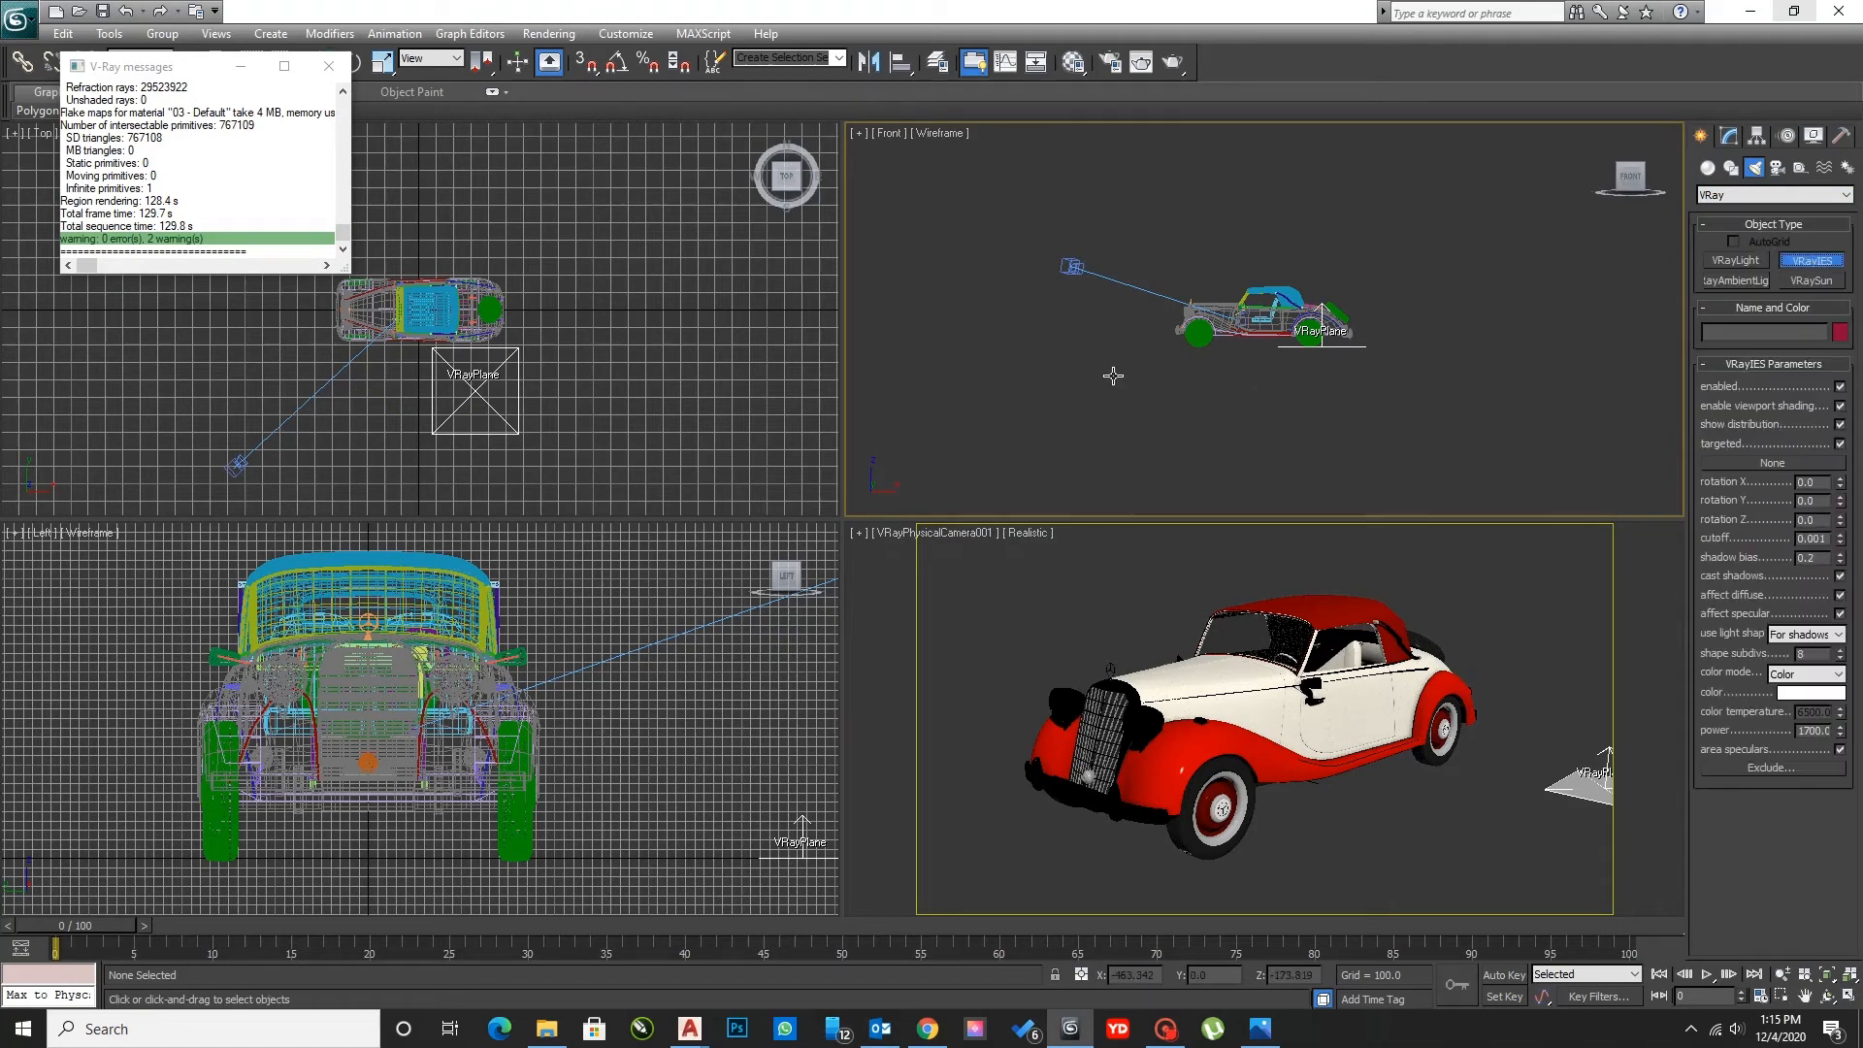
left_click_drag(585, 381, 639, 362)
right_click(640, 362)
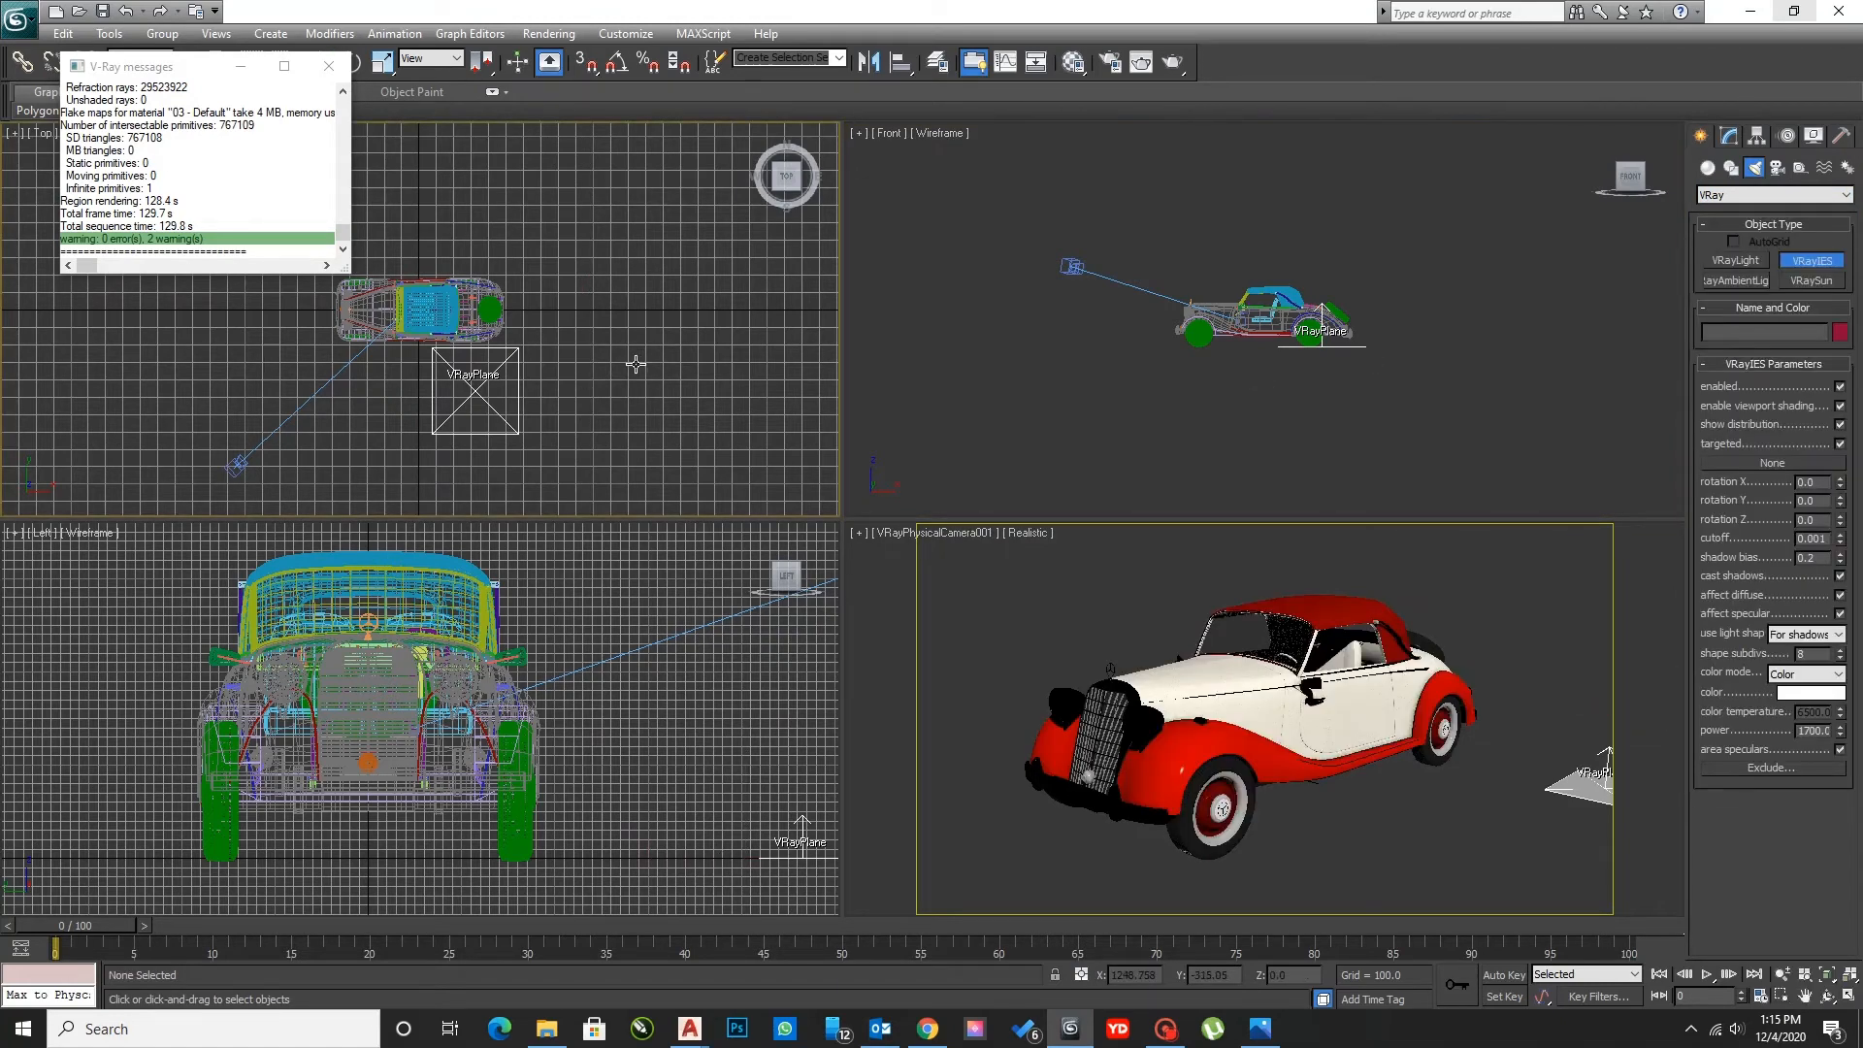
- Try to place a photometric mr Sky Portal light behind the car in the Top view
left_click(1737, 194)
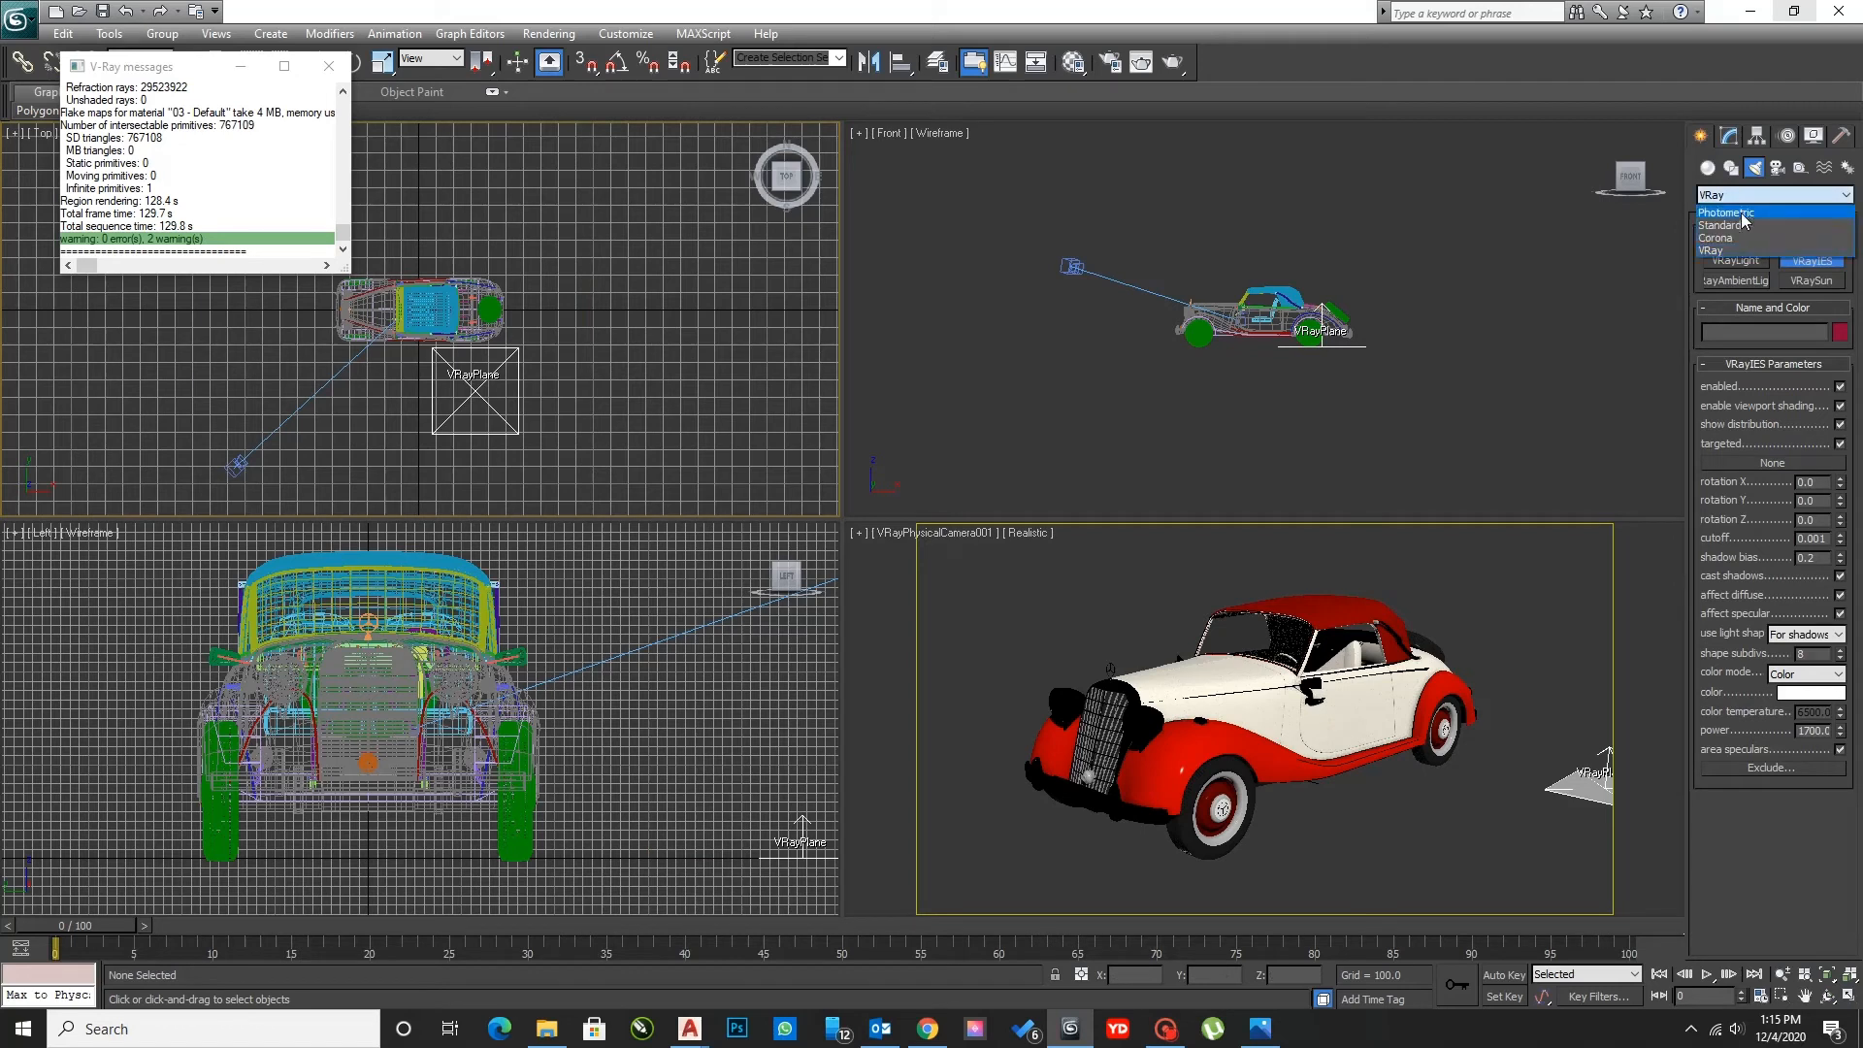
left_click(1748, 209)
left_click(1761, 195)
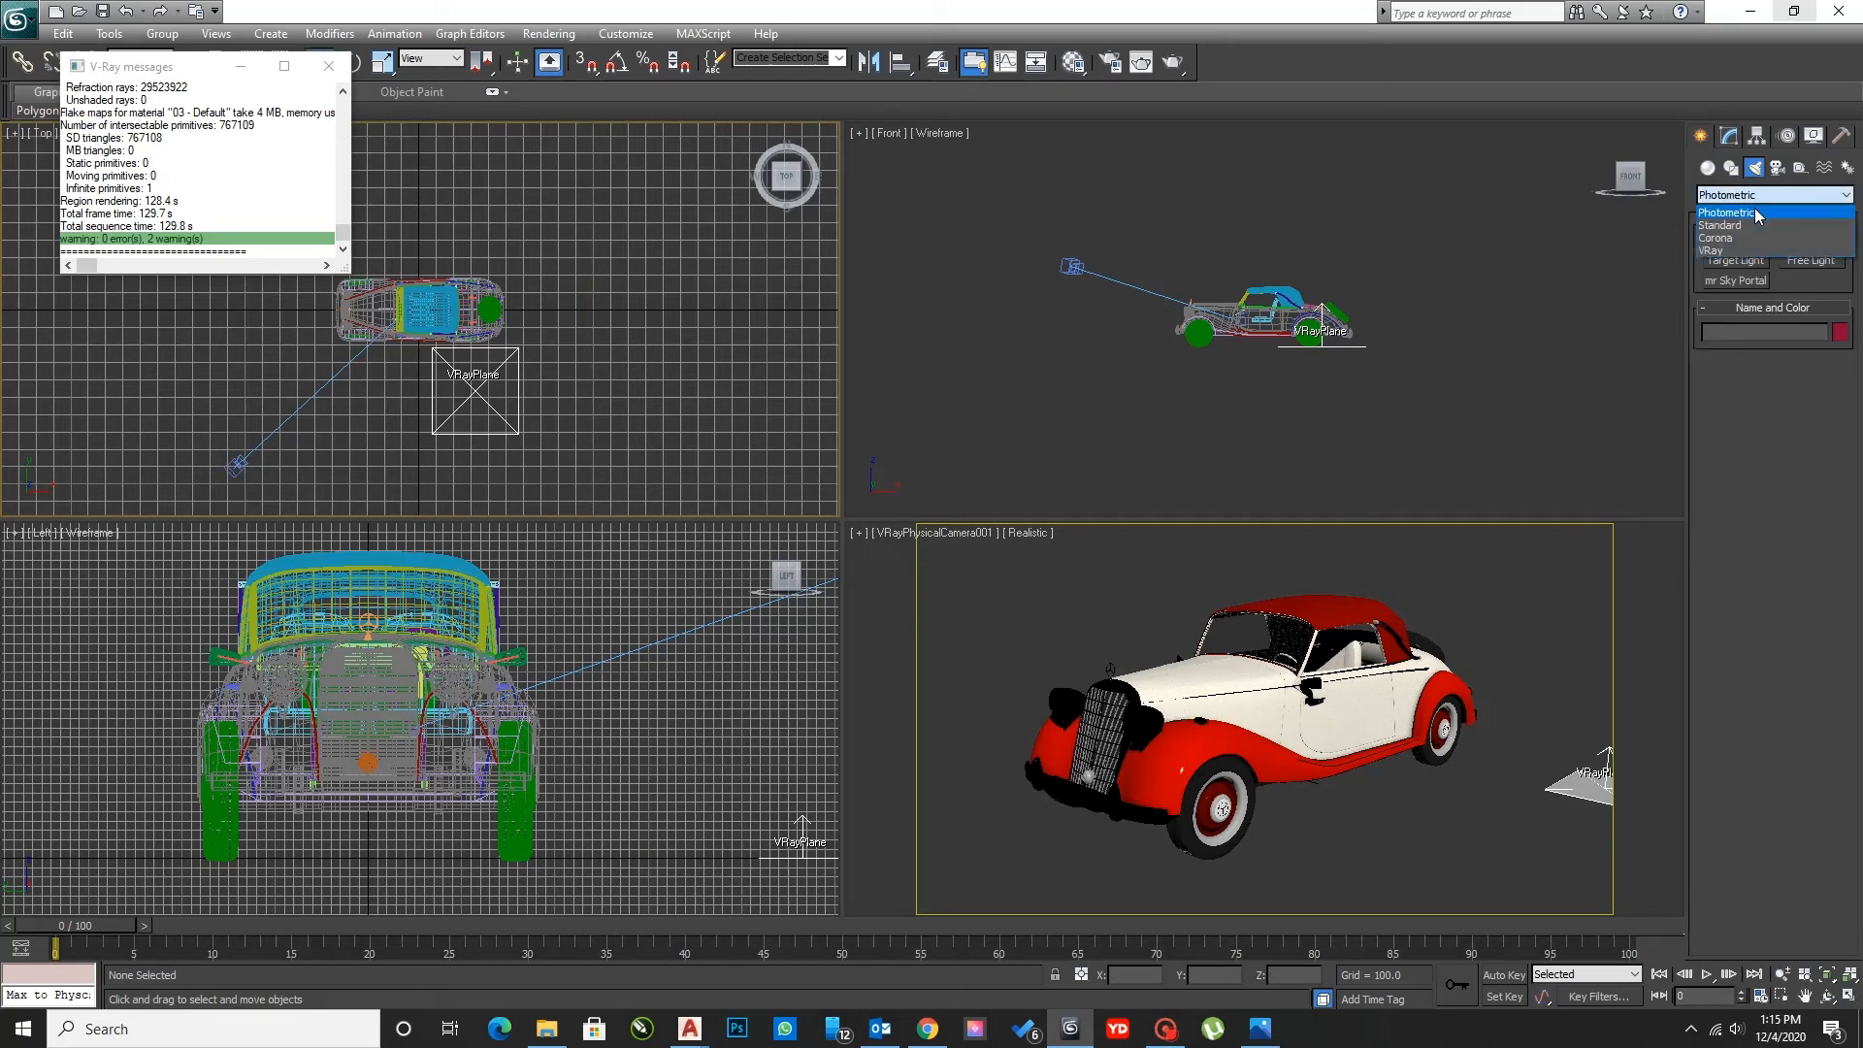
left_click(1765, 239)
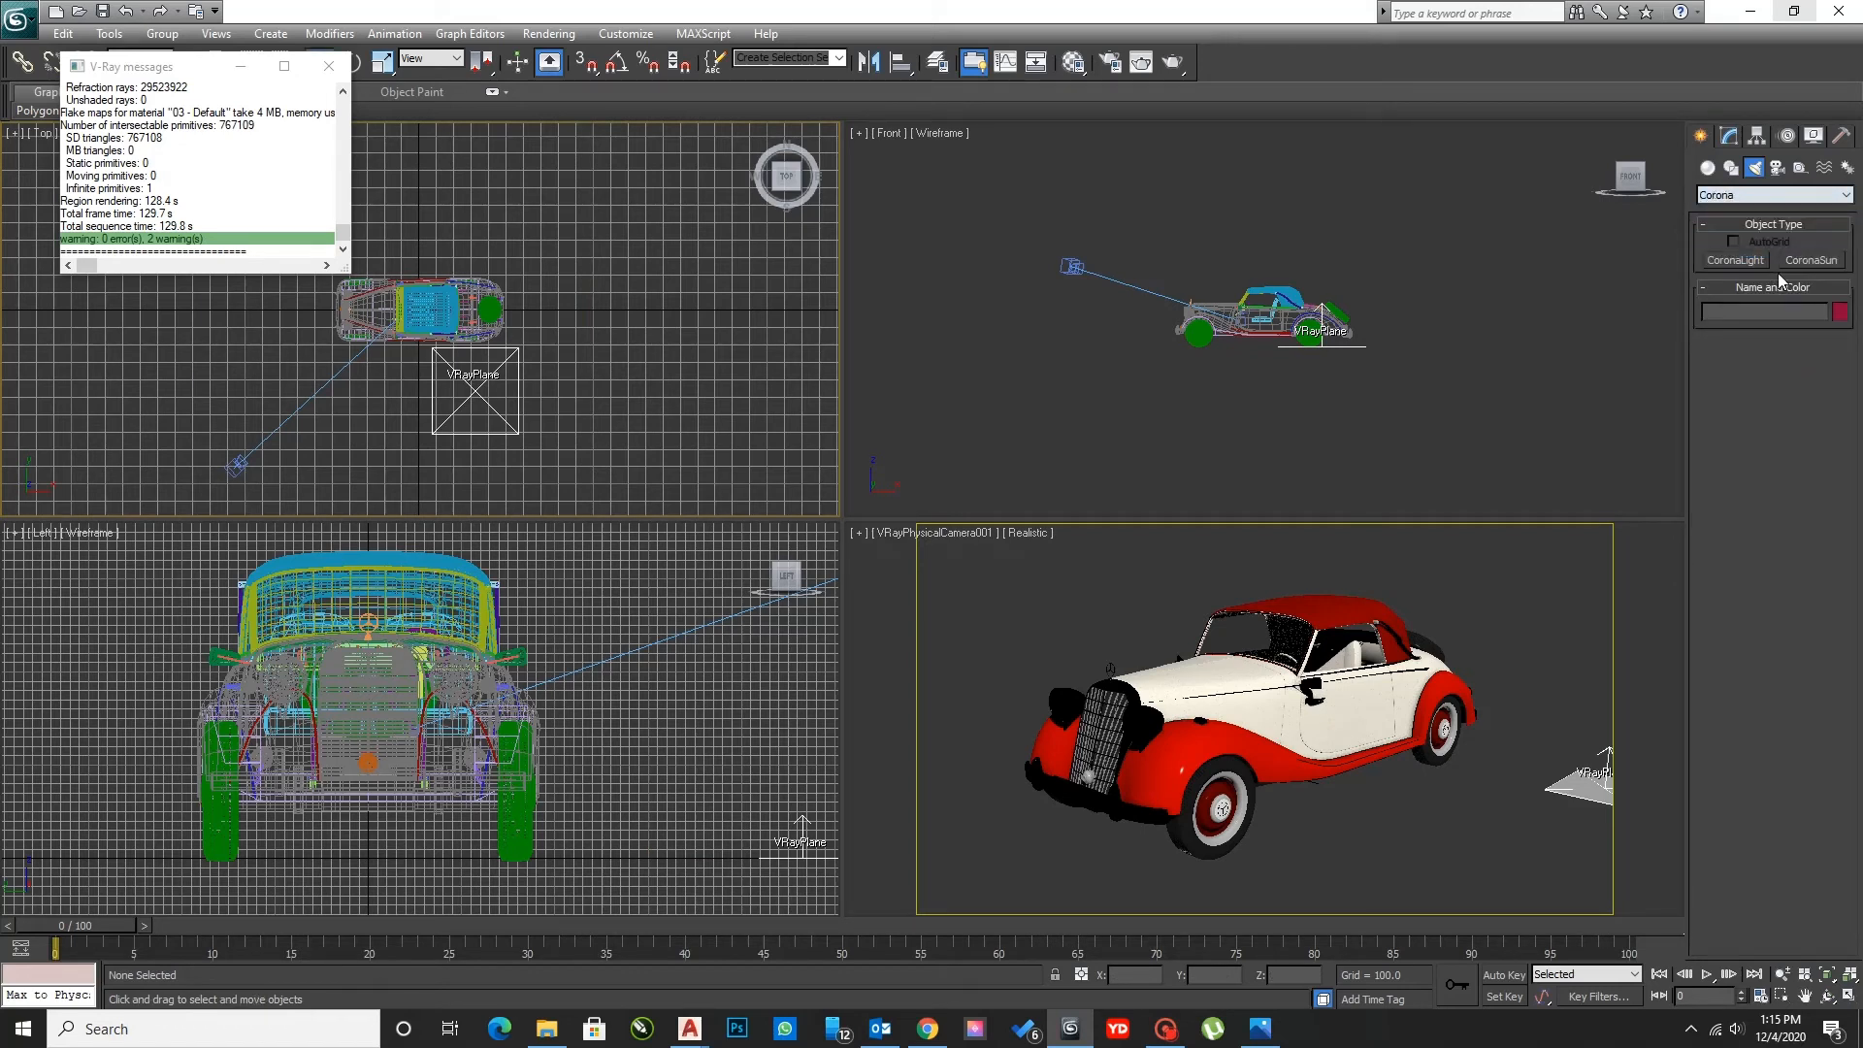
left_click(1768, 198)
left_click(1767, 214)
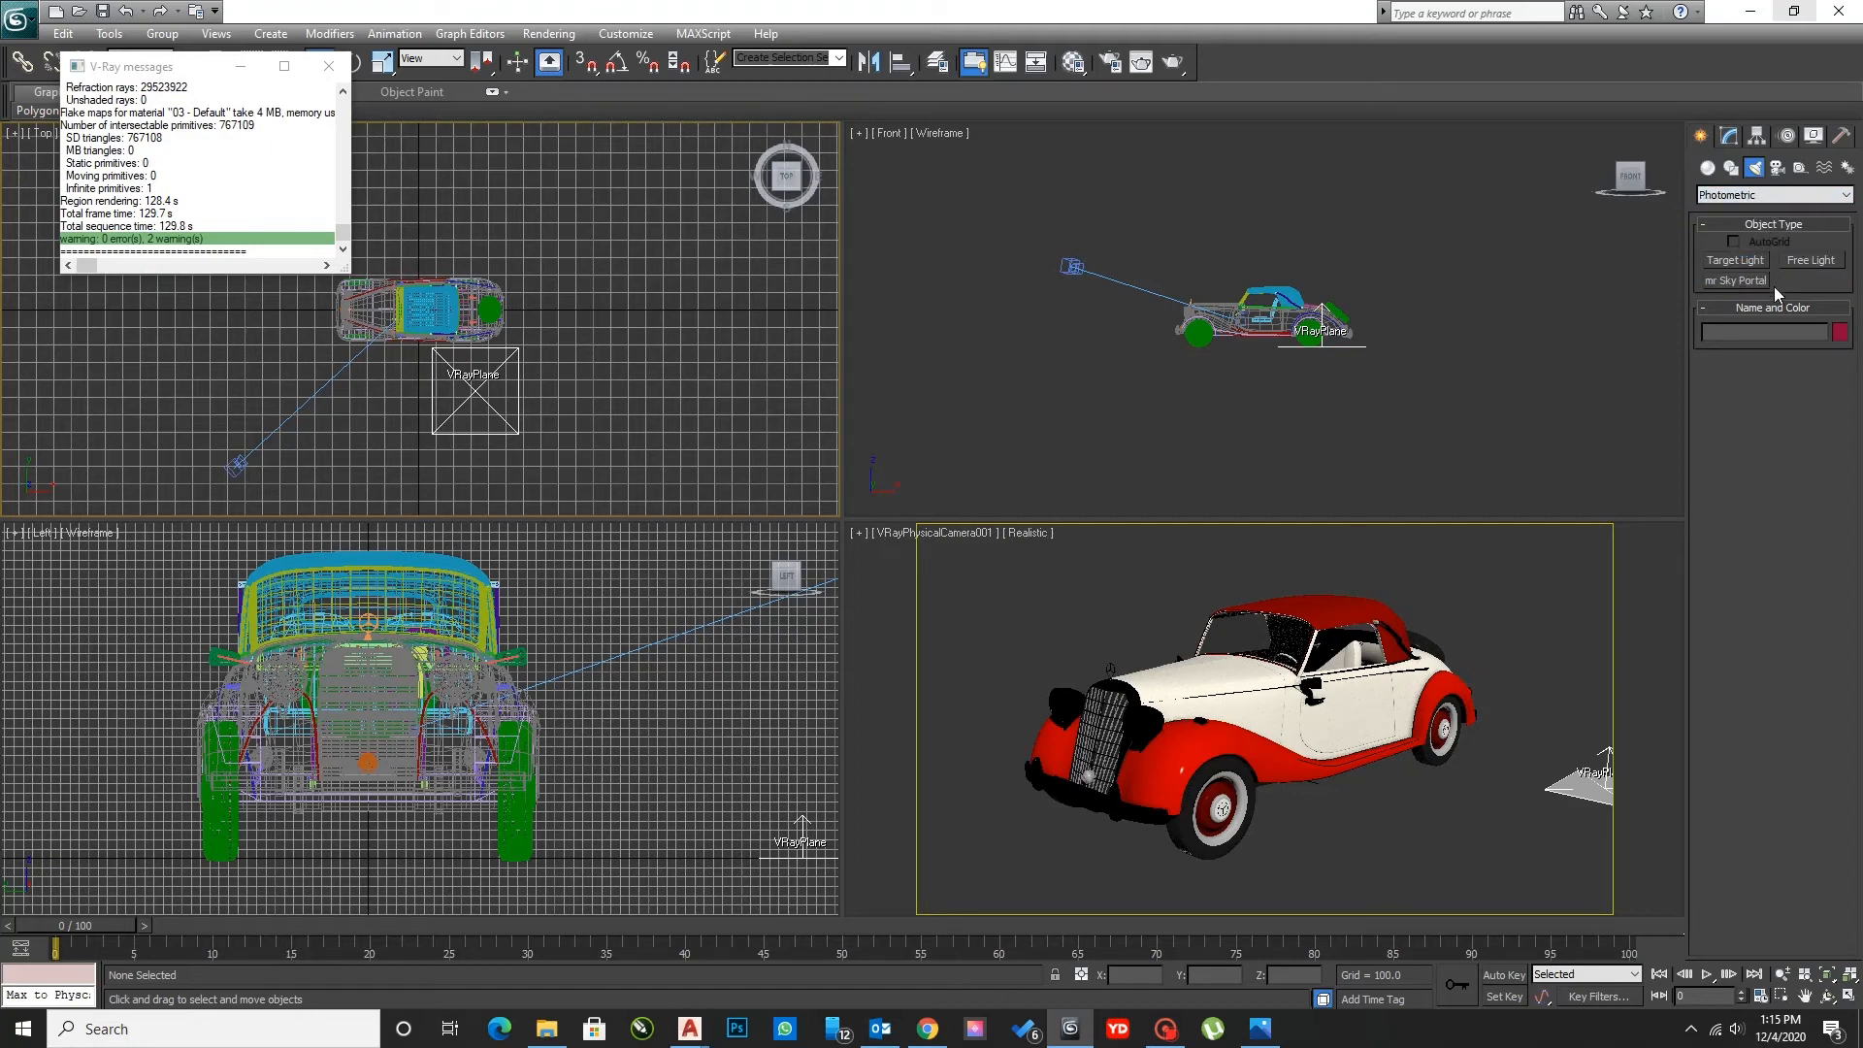
left_click(1736, 281)
left_click(600, 377)
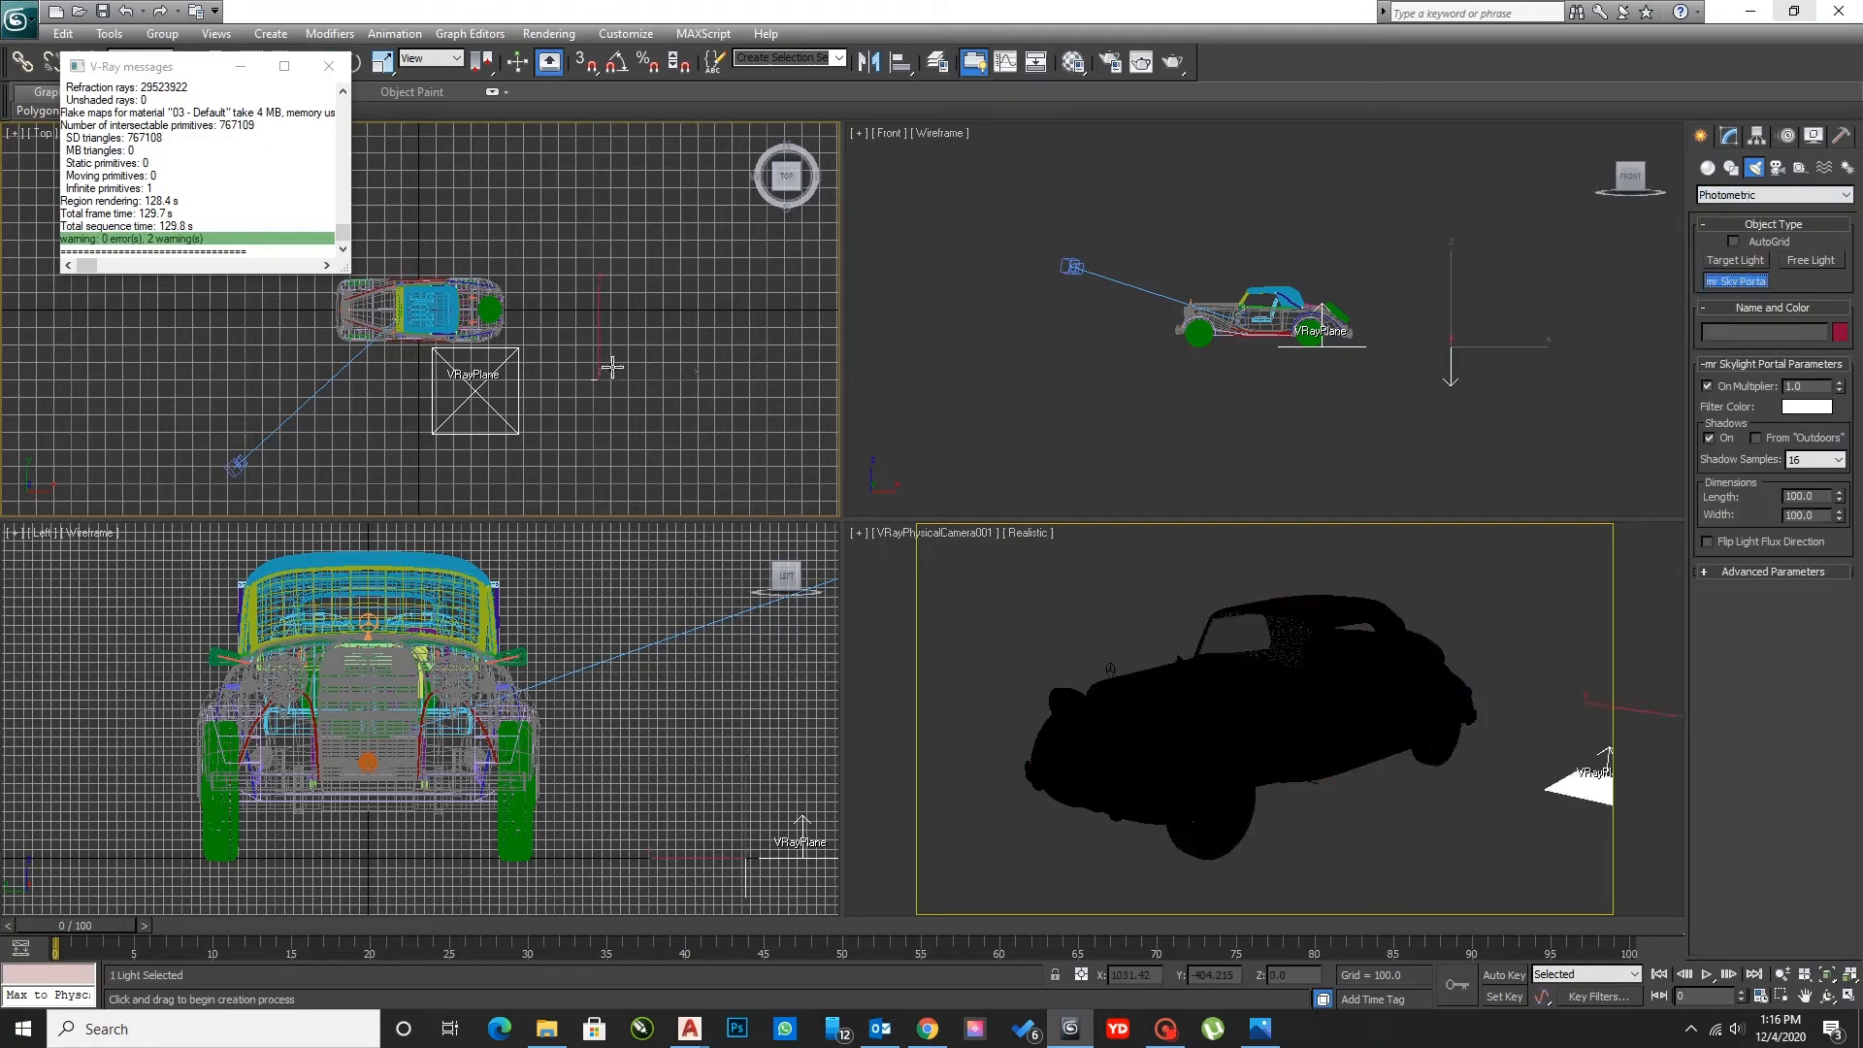
right_click(612, 365)
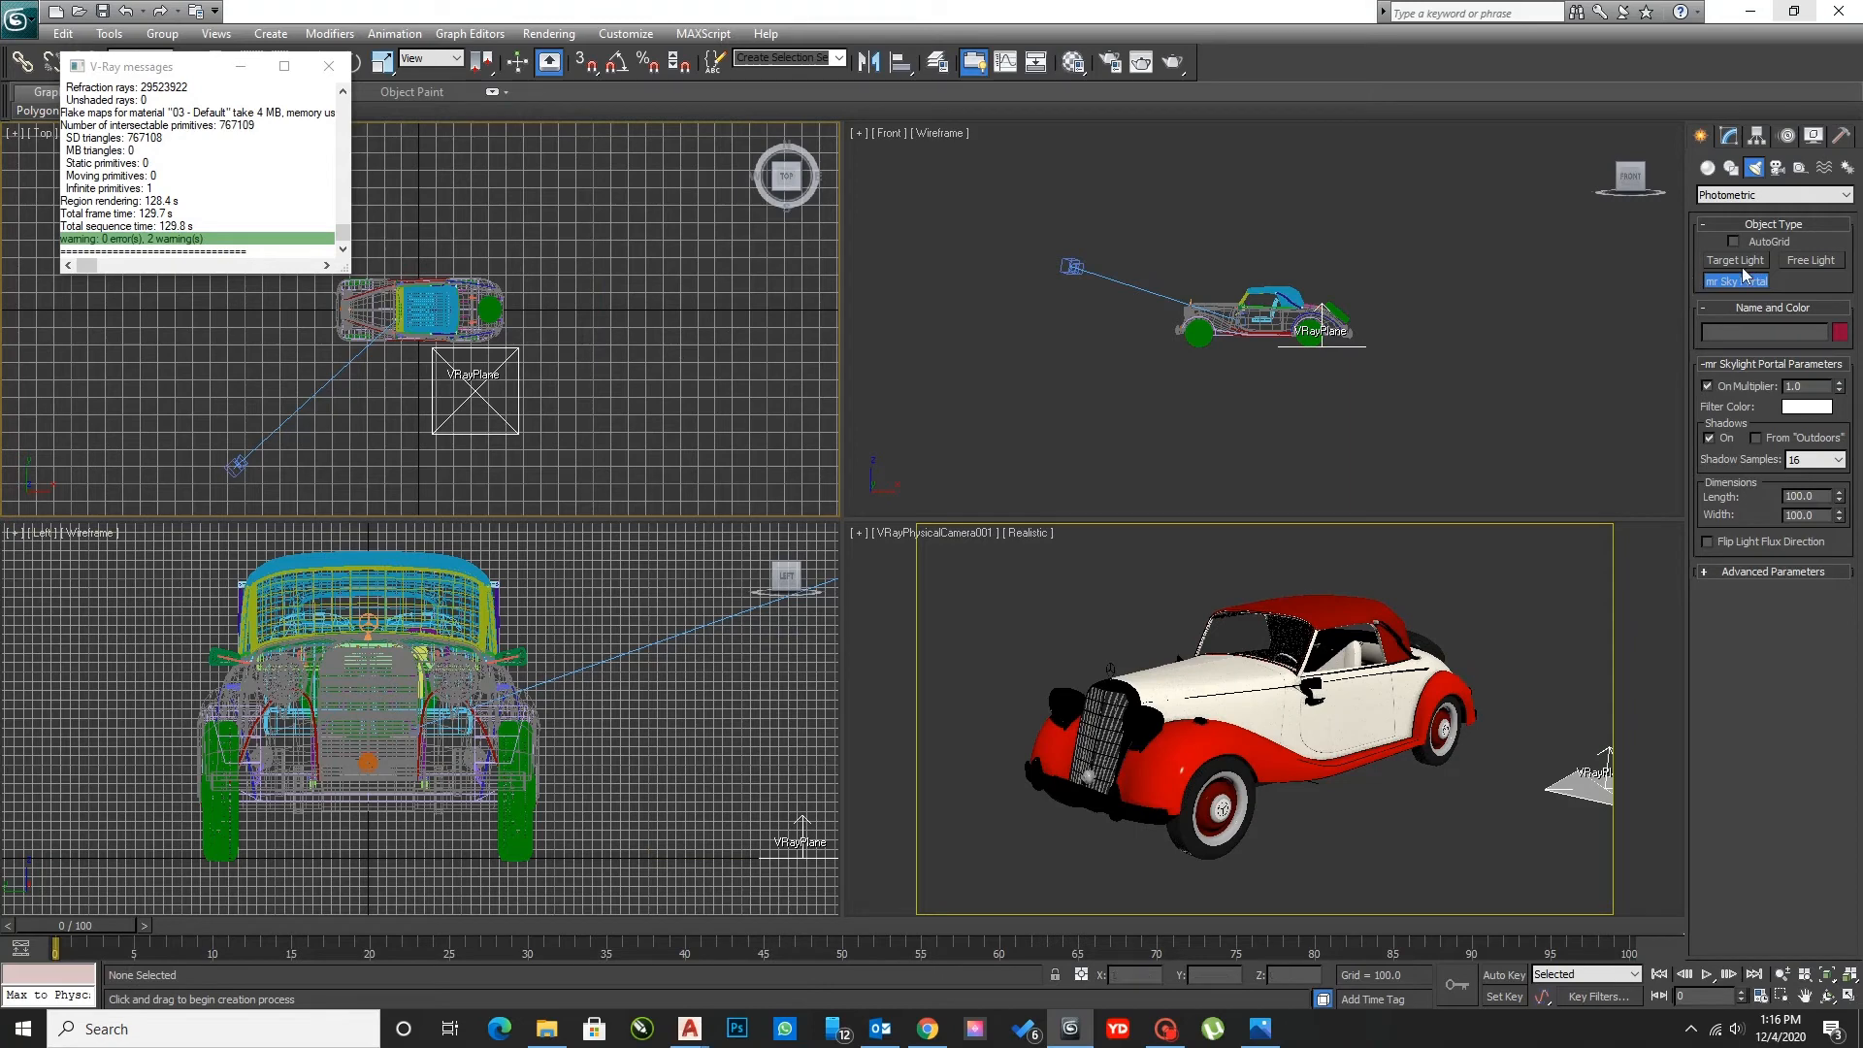
- Place a standard mr Area Omni light behind the car in the Top view and undo it
left_click(1817, 269)
left_click(1755, 198)
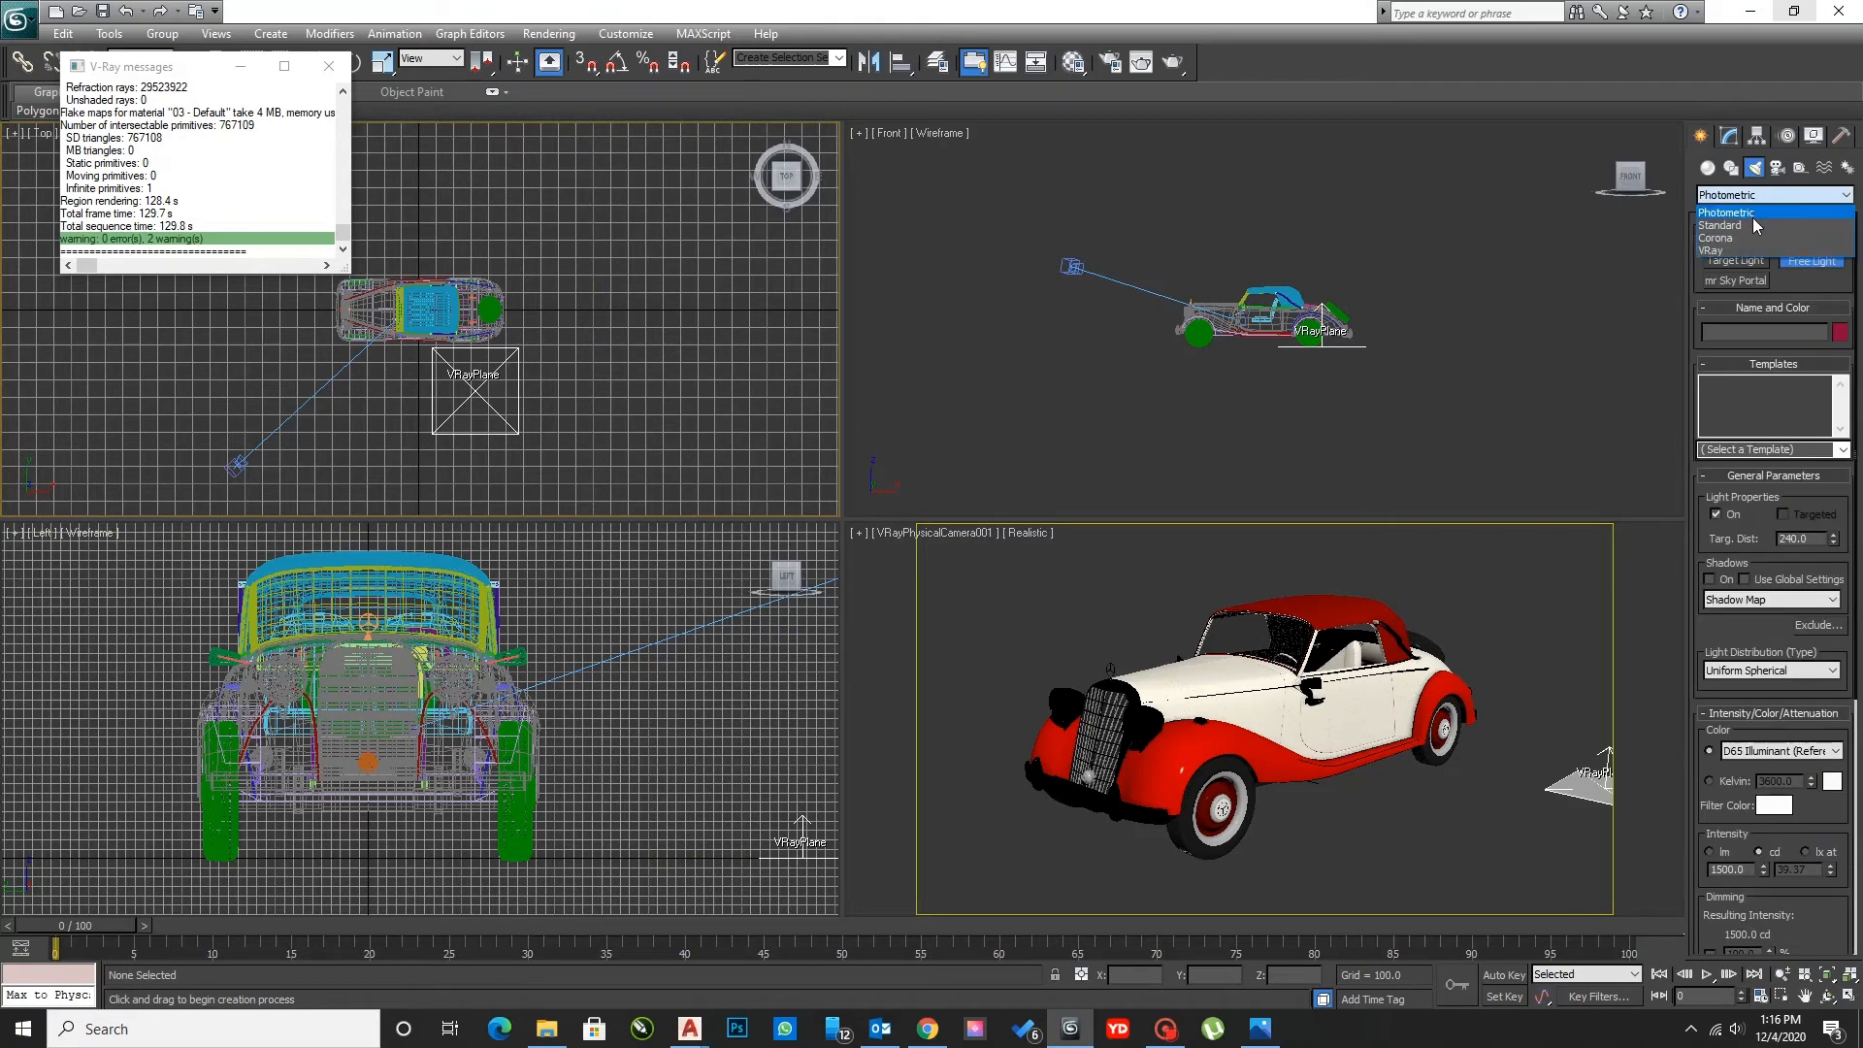
left_click(1746, 226)
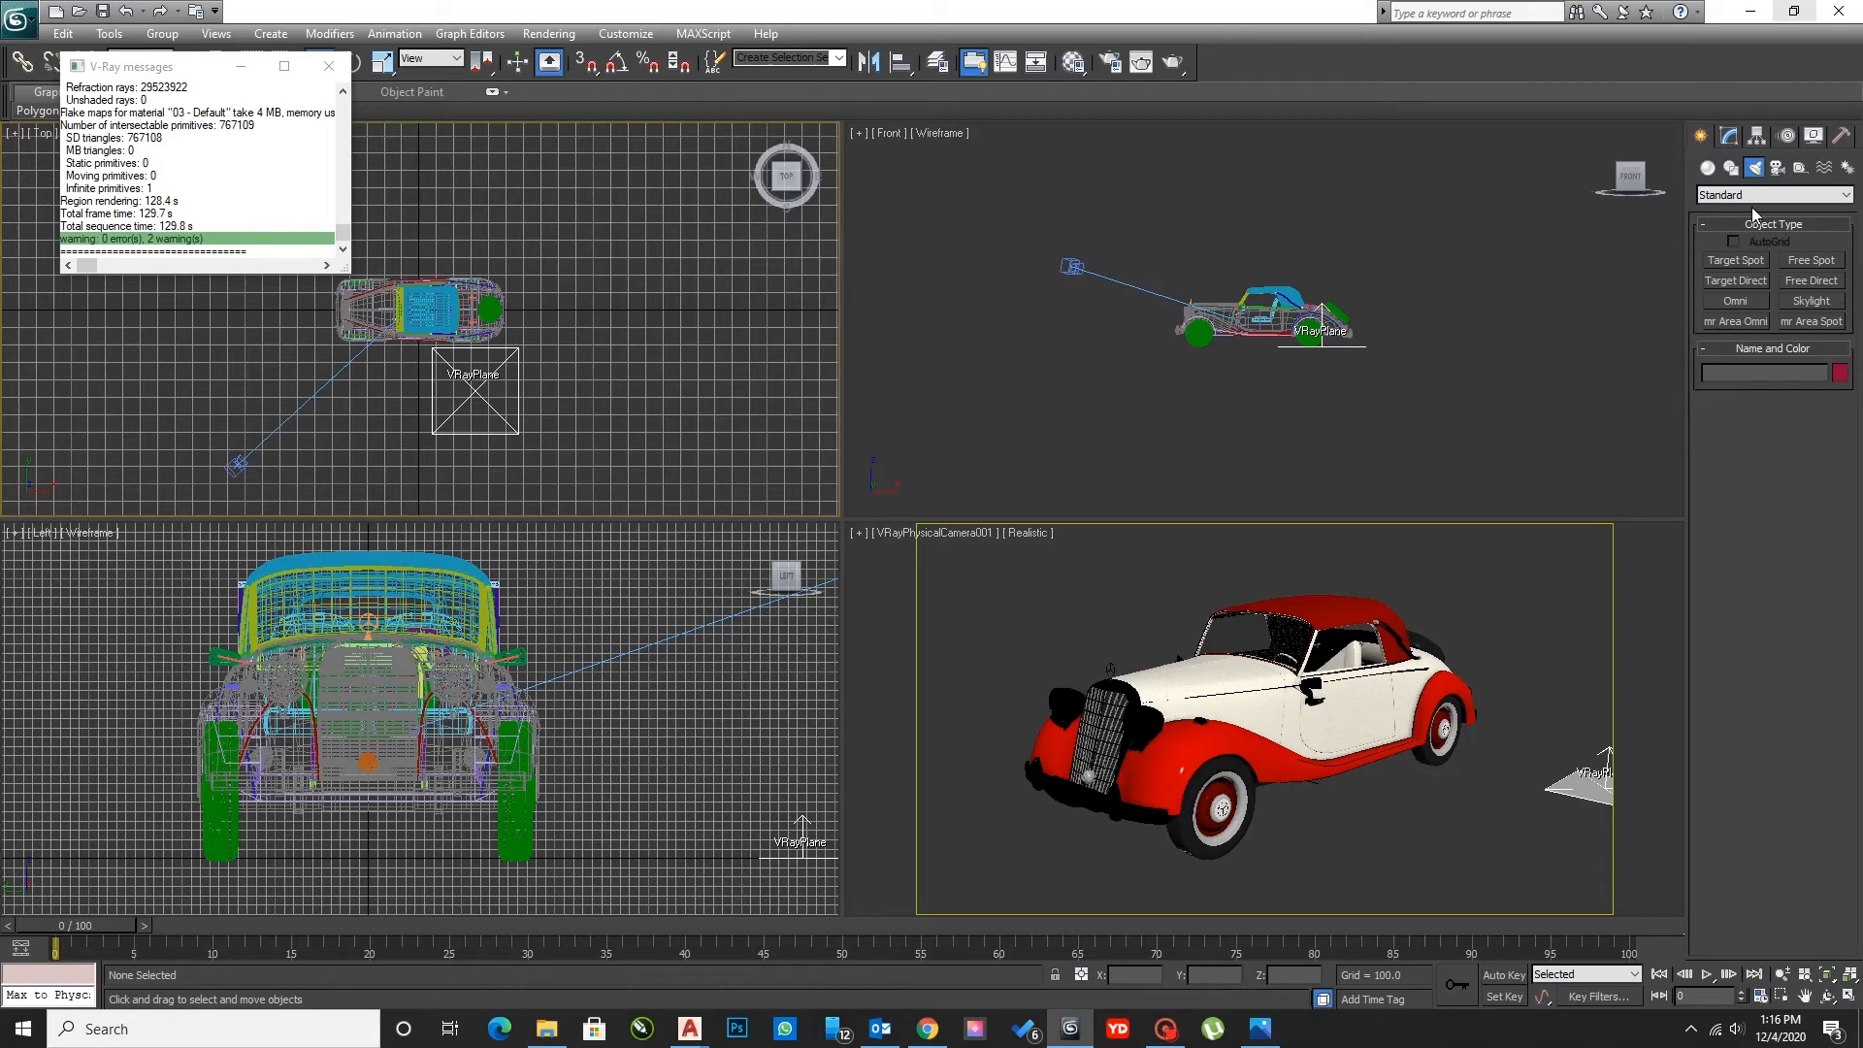
left_click(1758, 326)
left_click(670, 350)
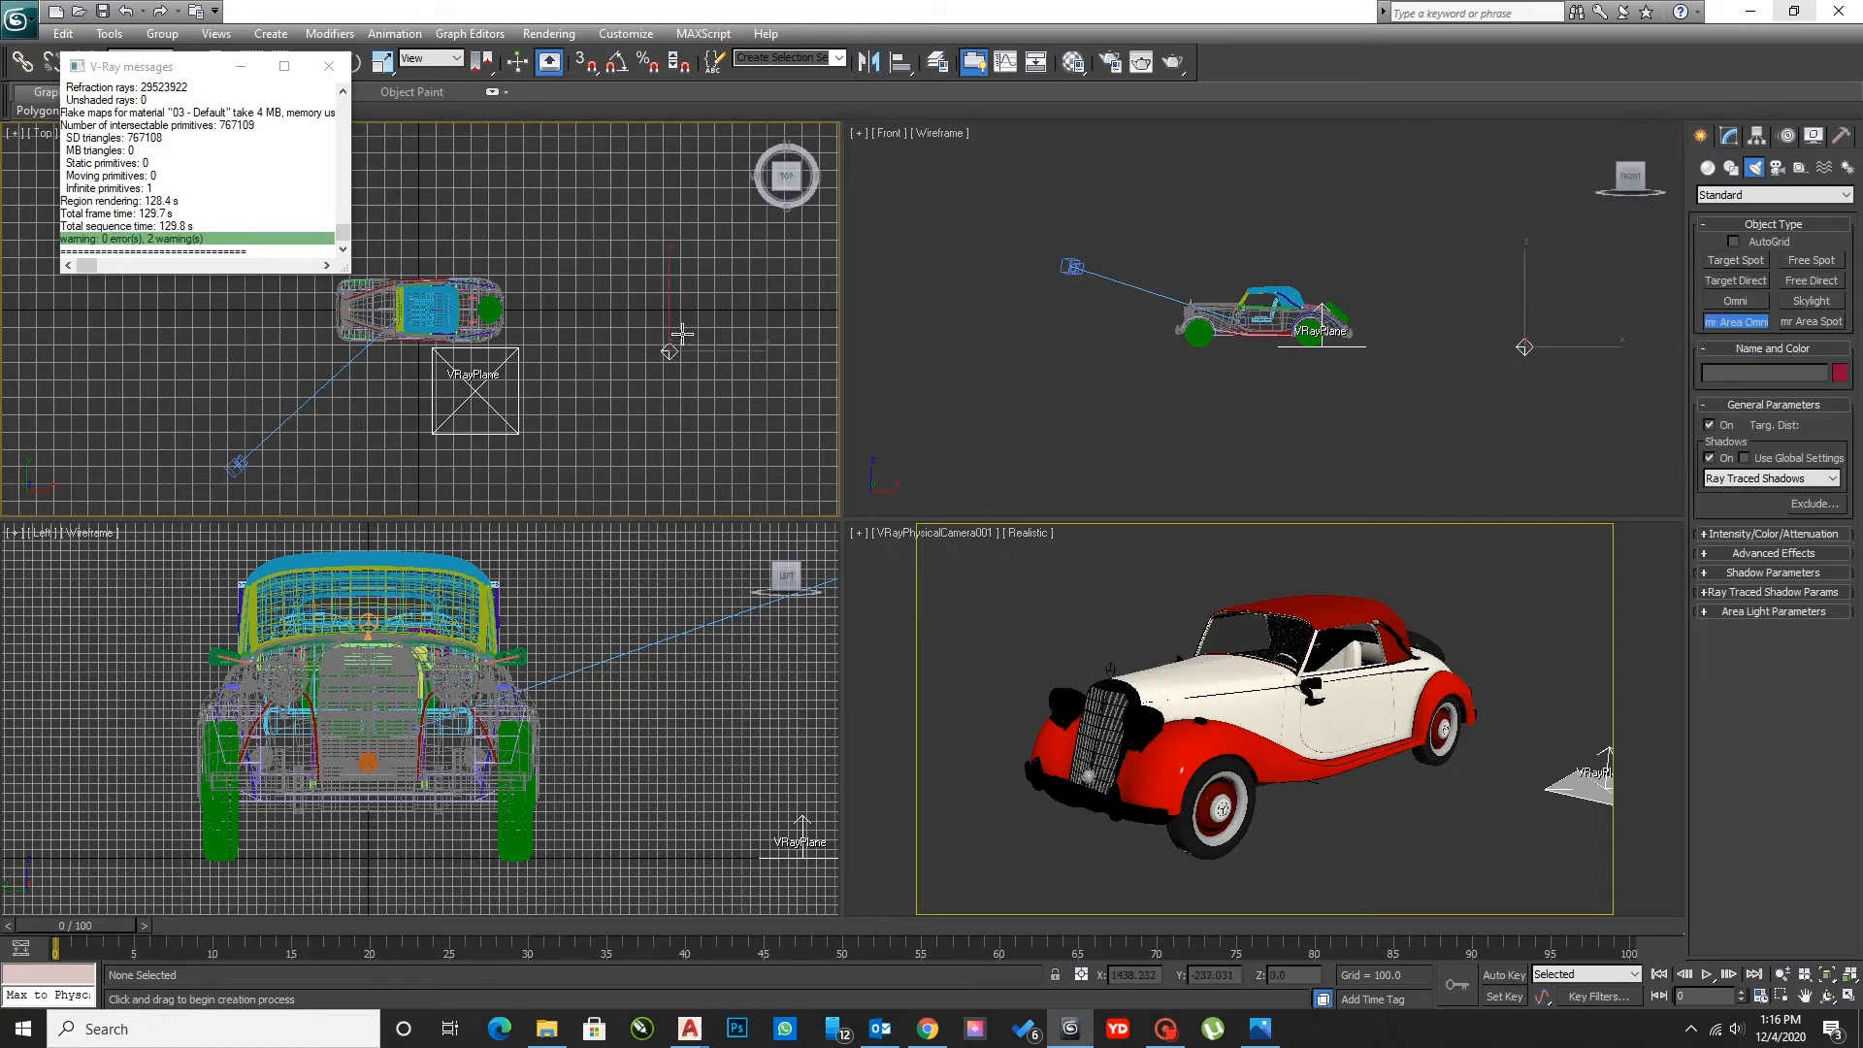
key("ctrl+z")
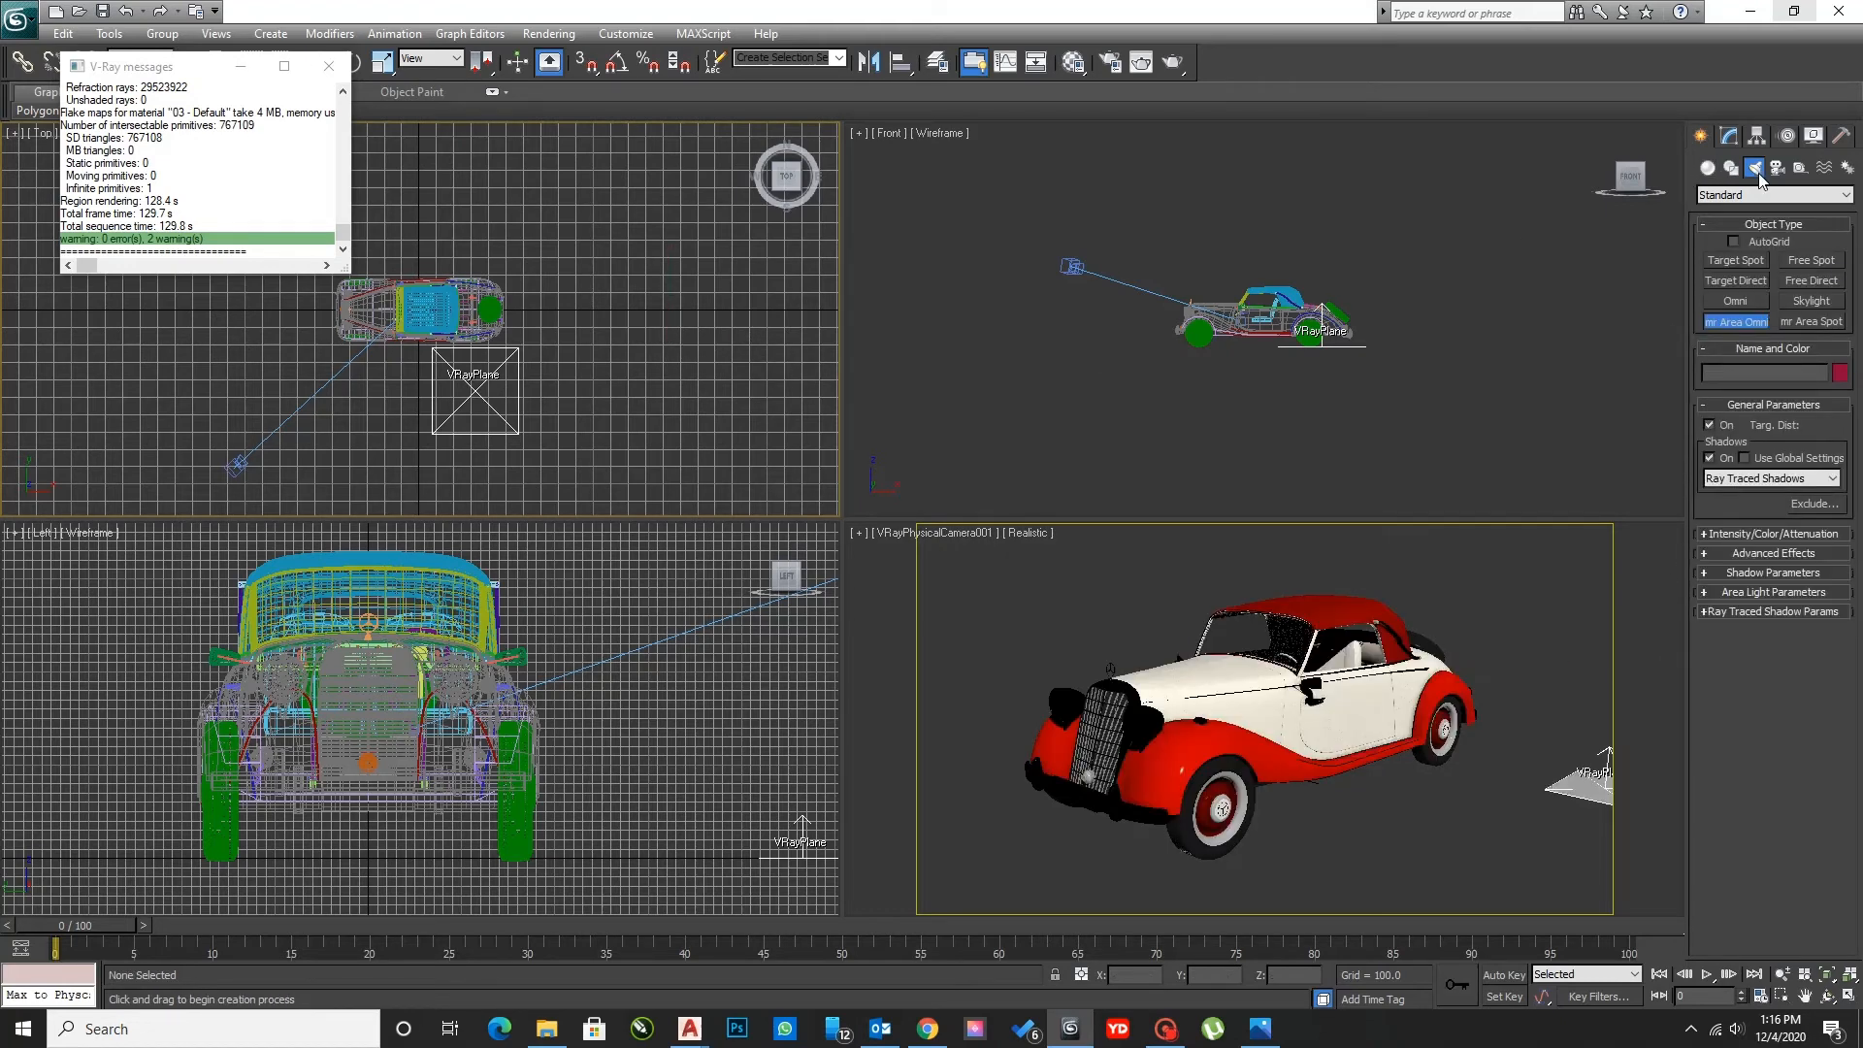
- Place a V-Ray ambient light behind the car in the Top view and undo it
left_click(1753, 198)
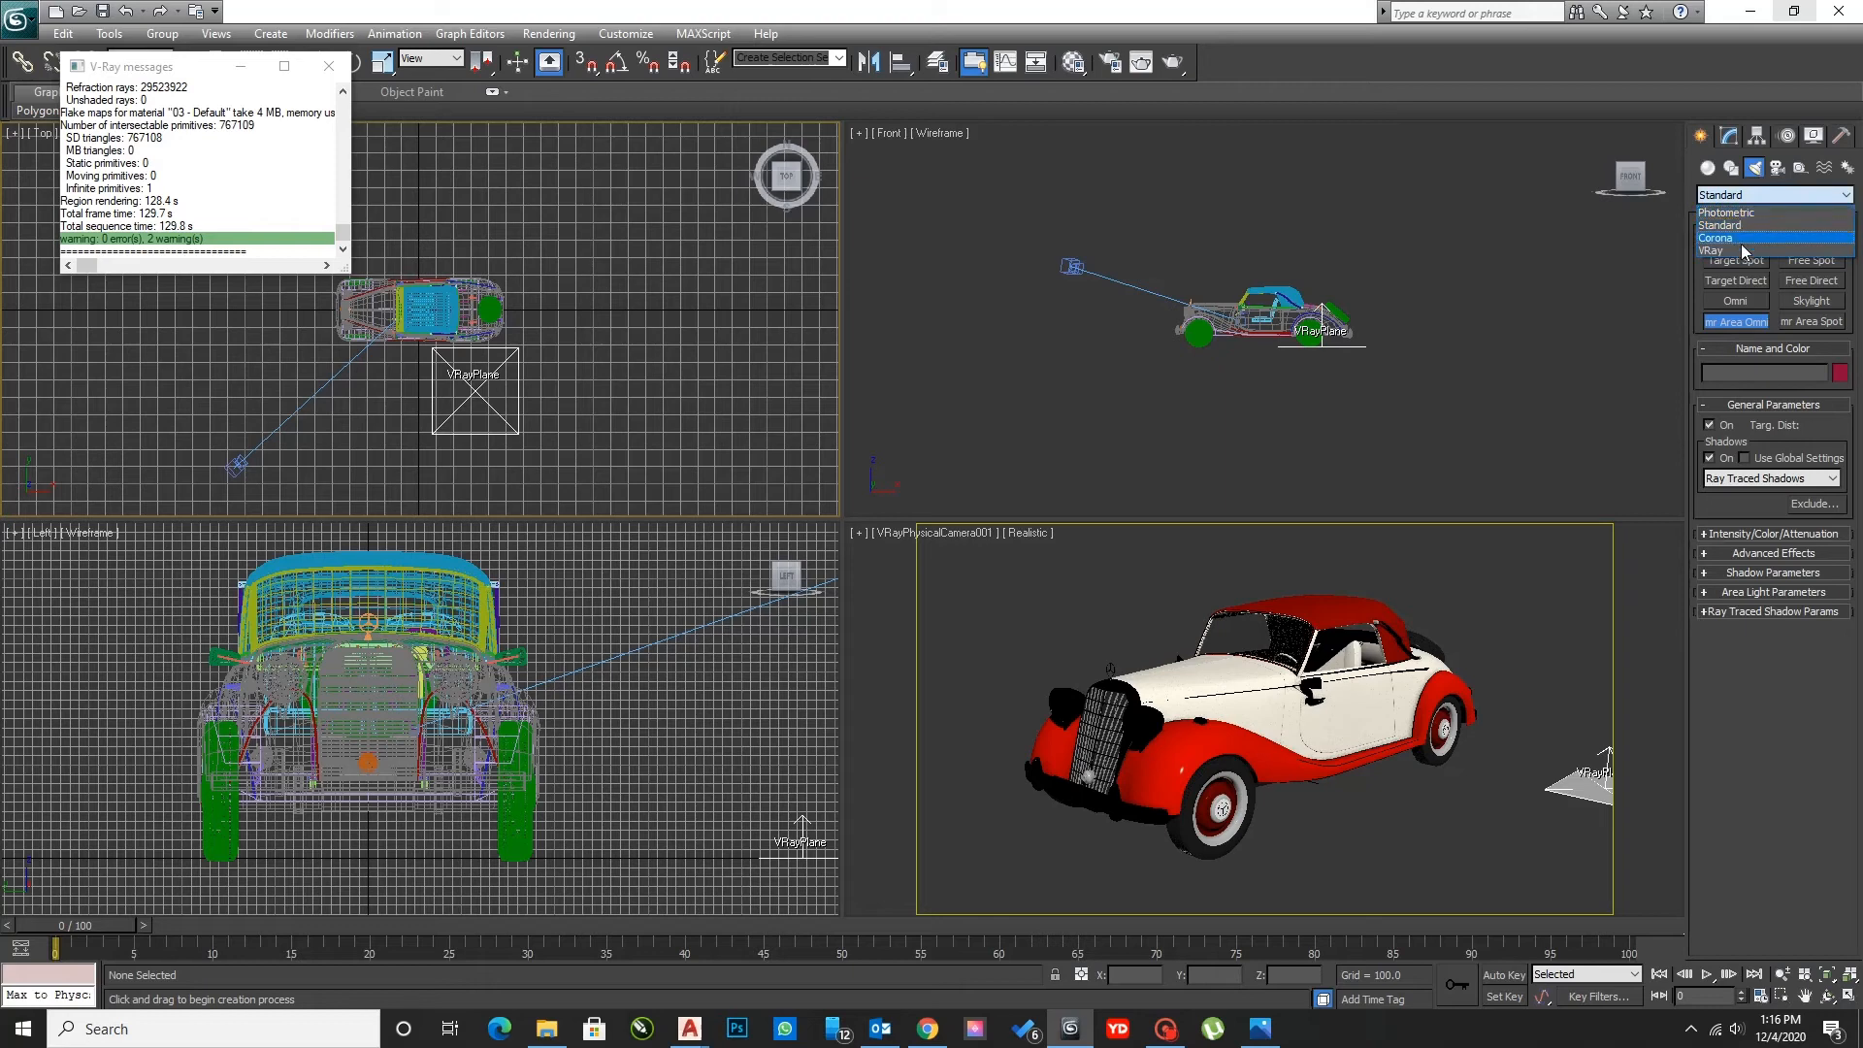
left_click(1712, 250)
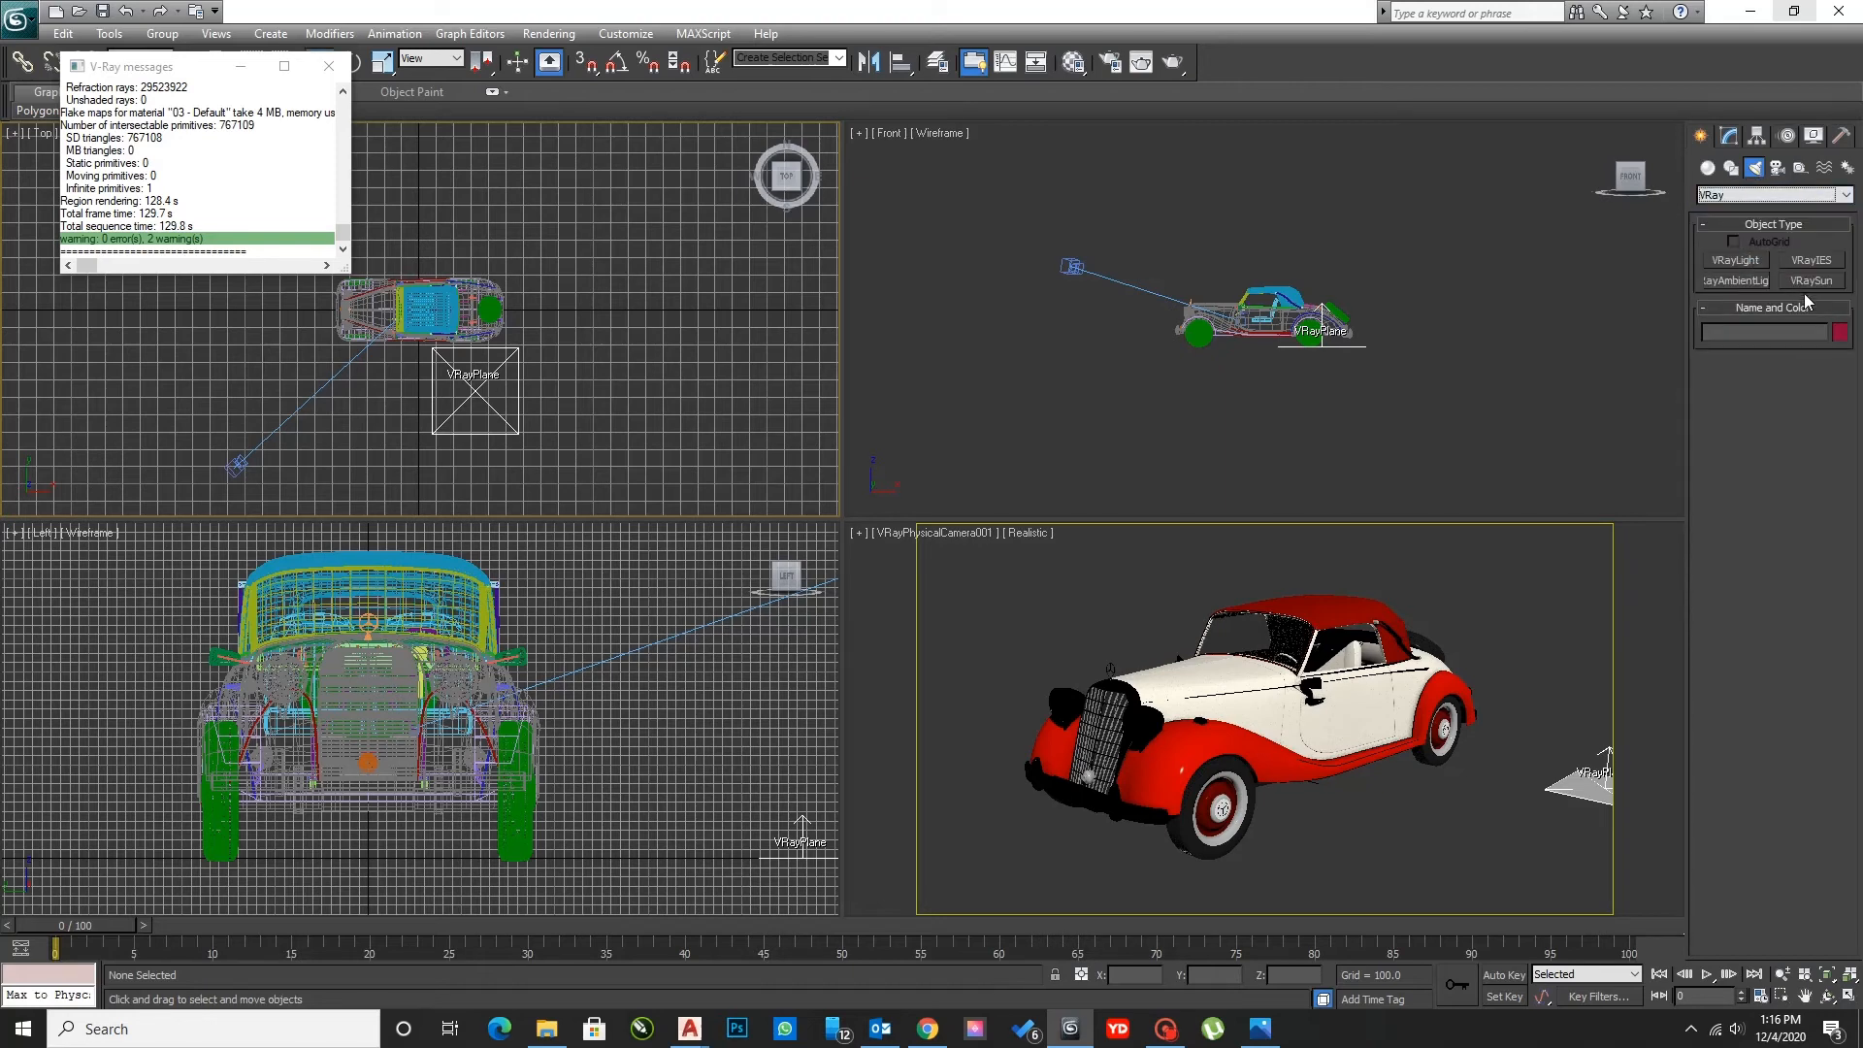
left_click(1747, 282)
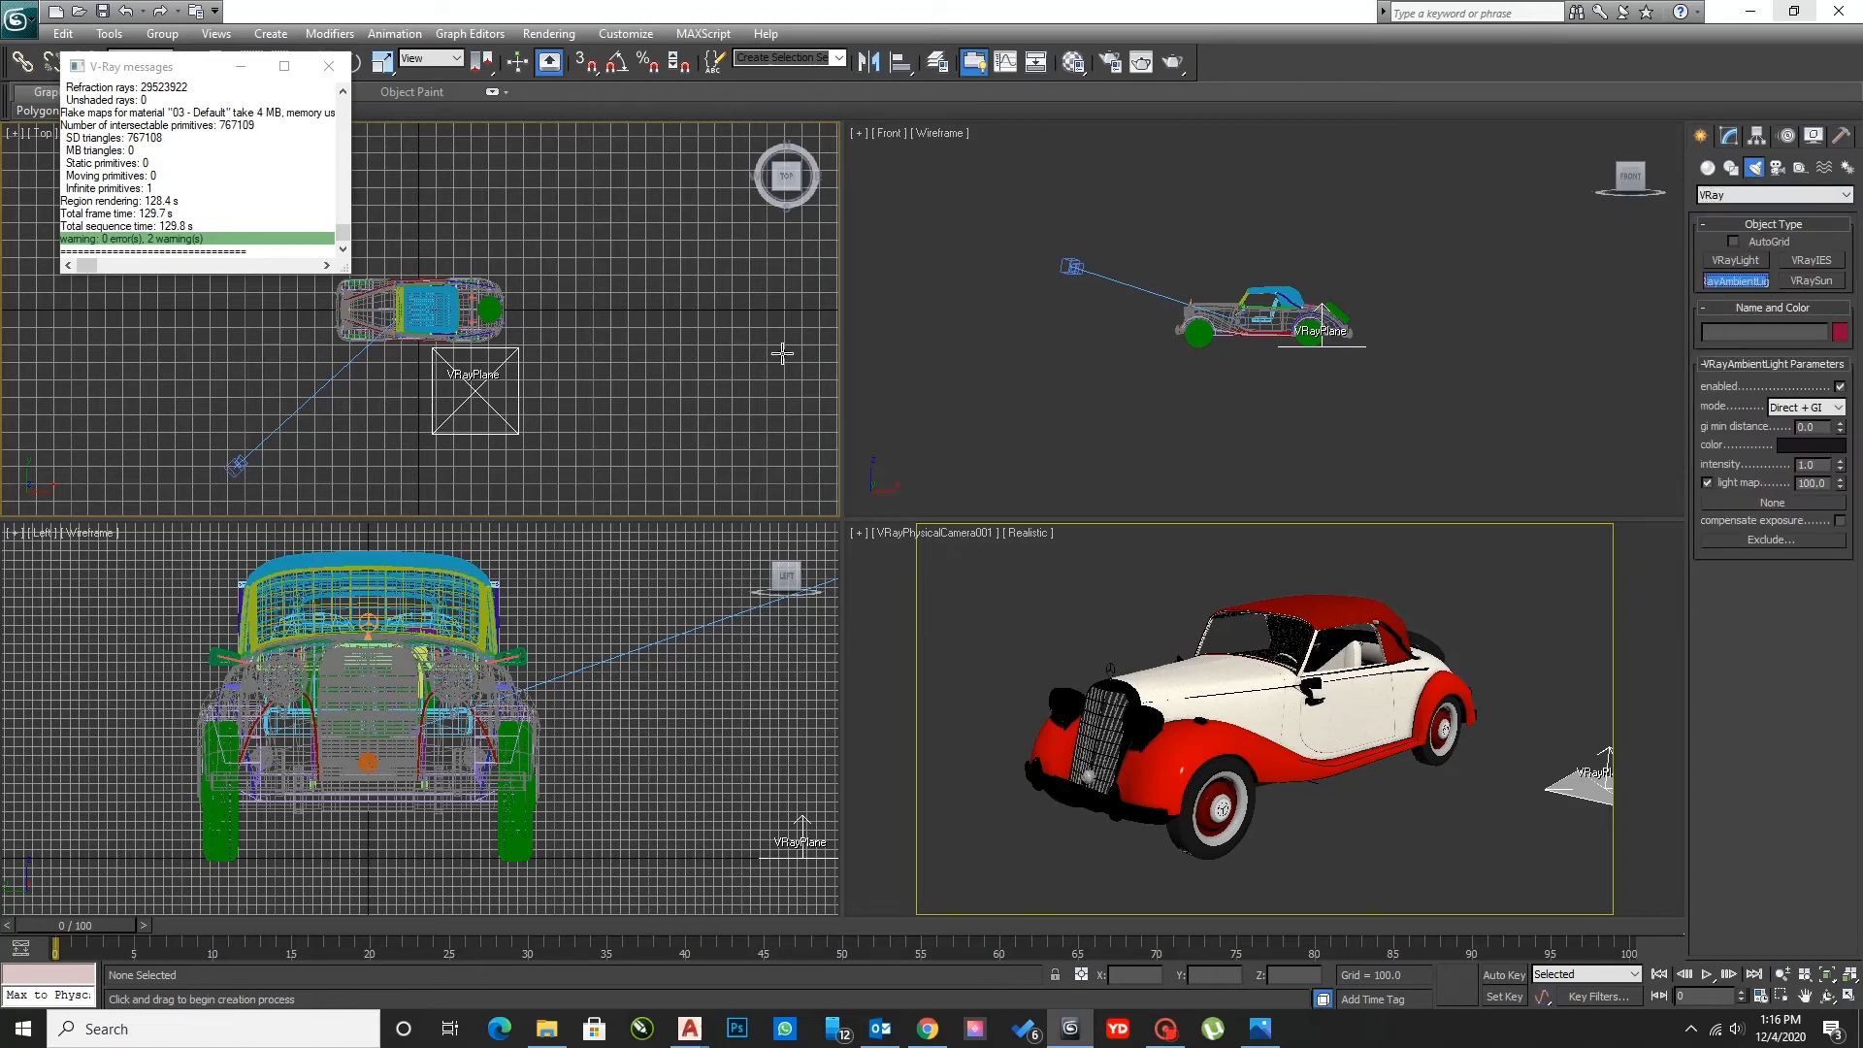
left_click(619, 354)
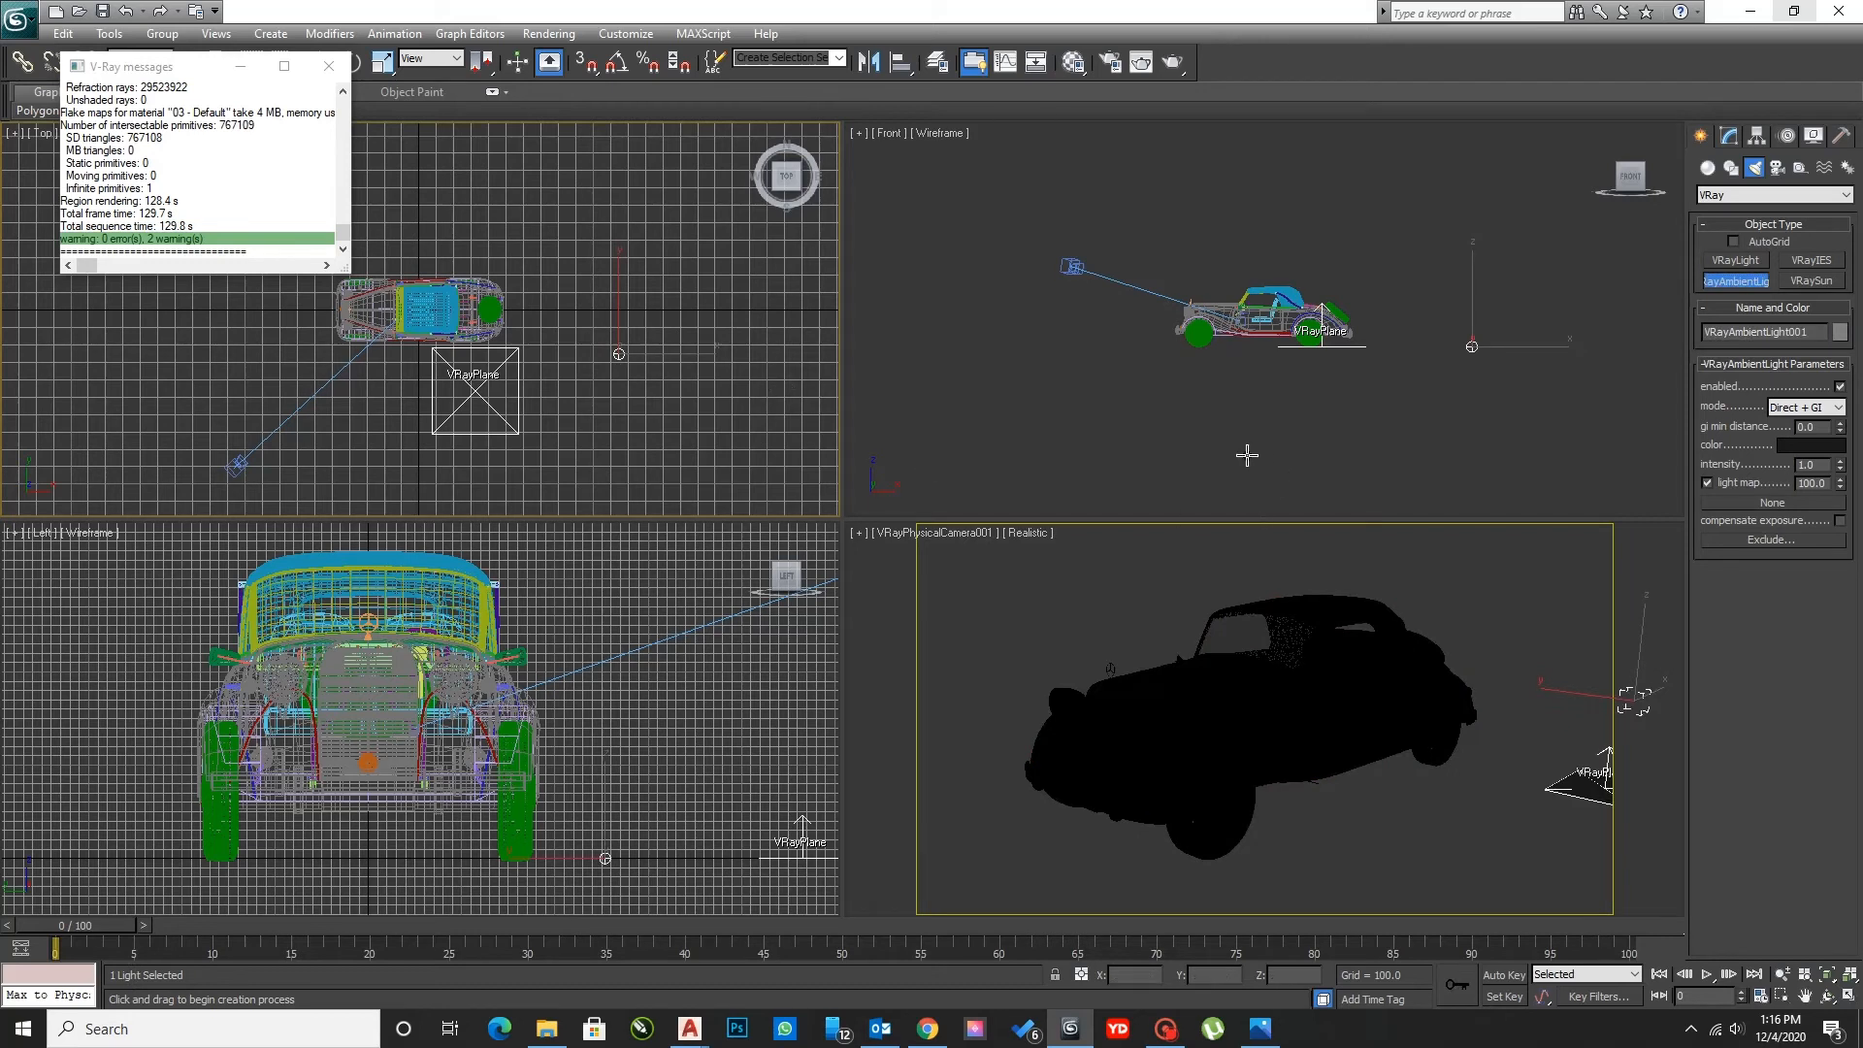
key("ctrl+z")
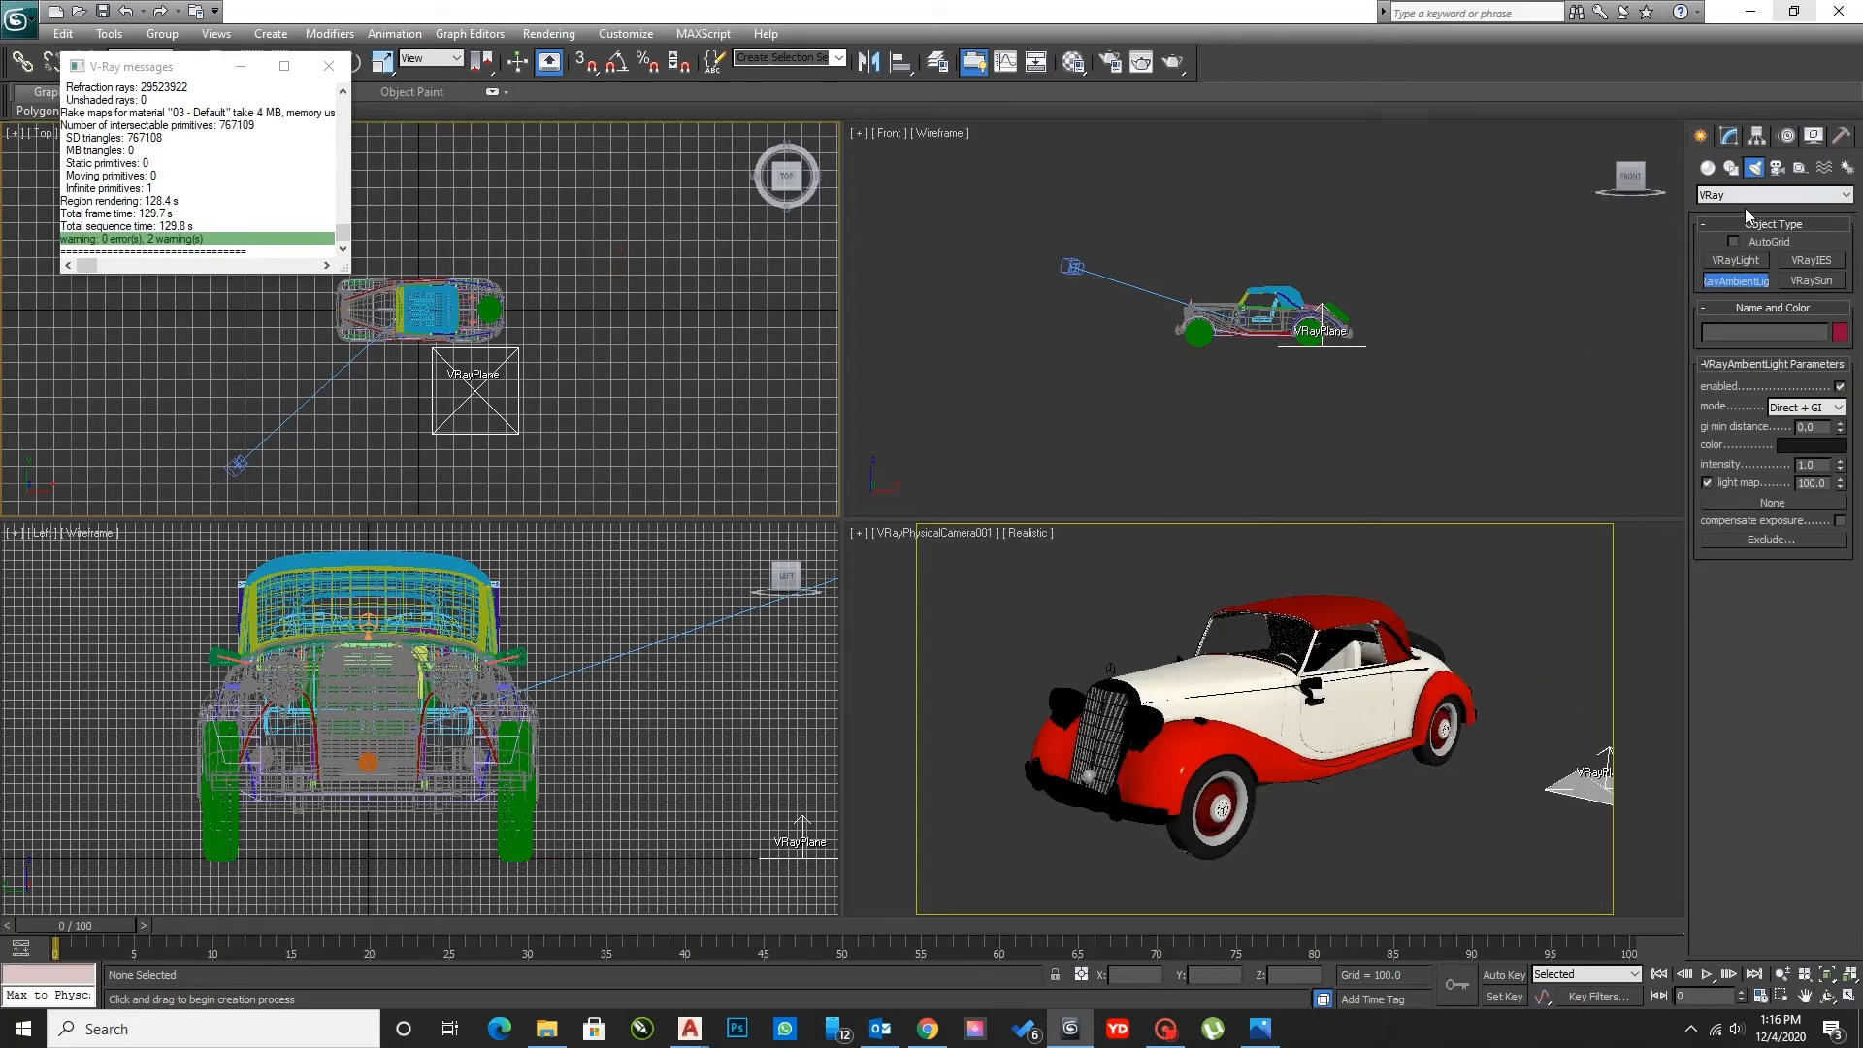
- Place a VRayLight behind the car in the Top view at about X 914, Y -159
left_click(1743, 195)
left_click(1743, 195)
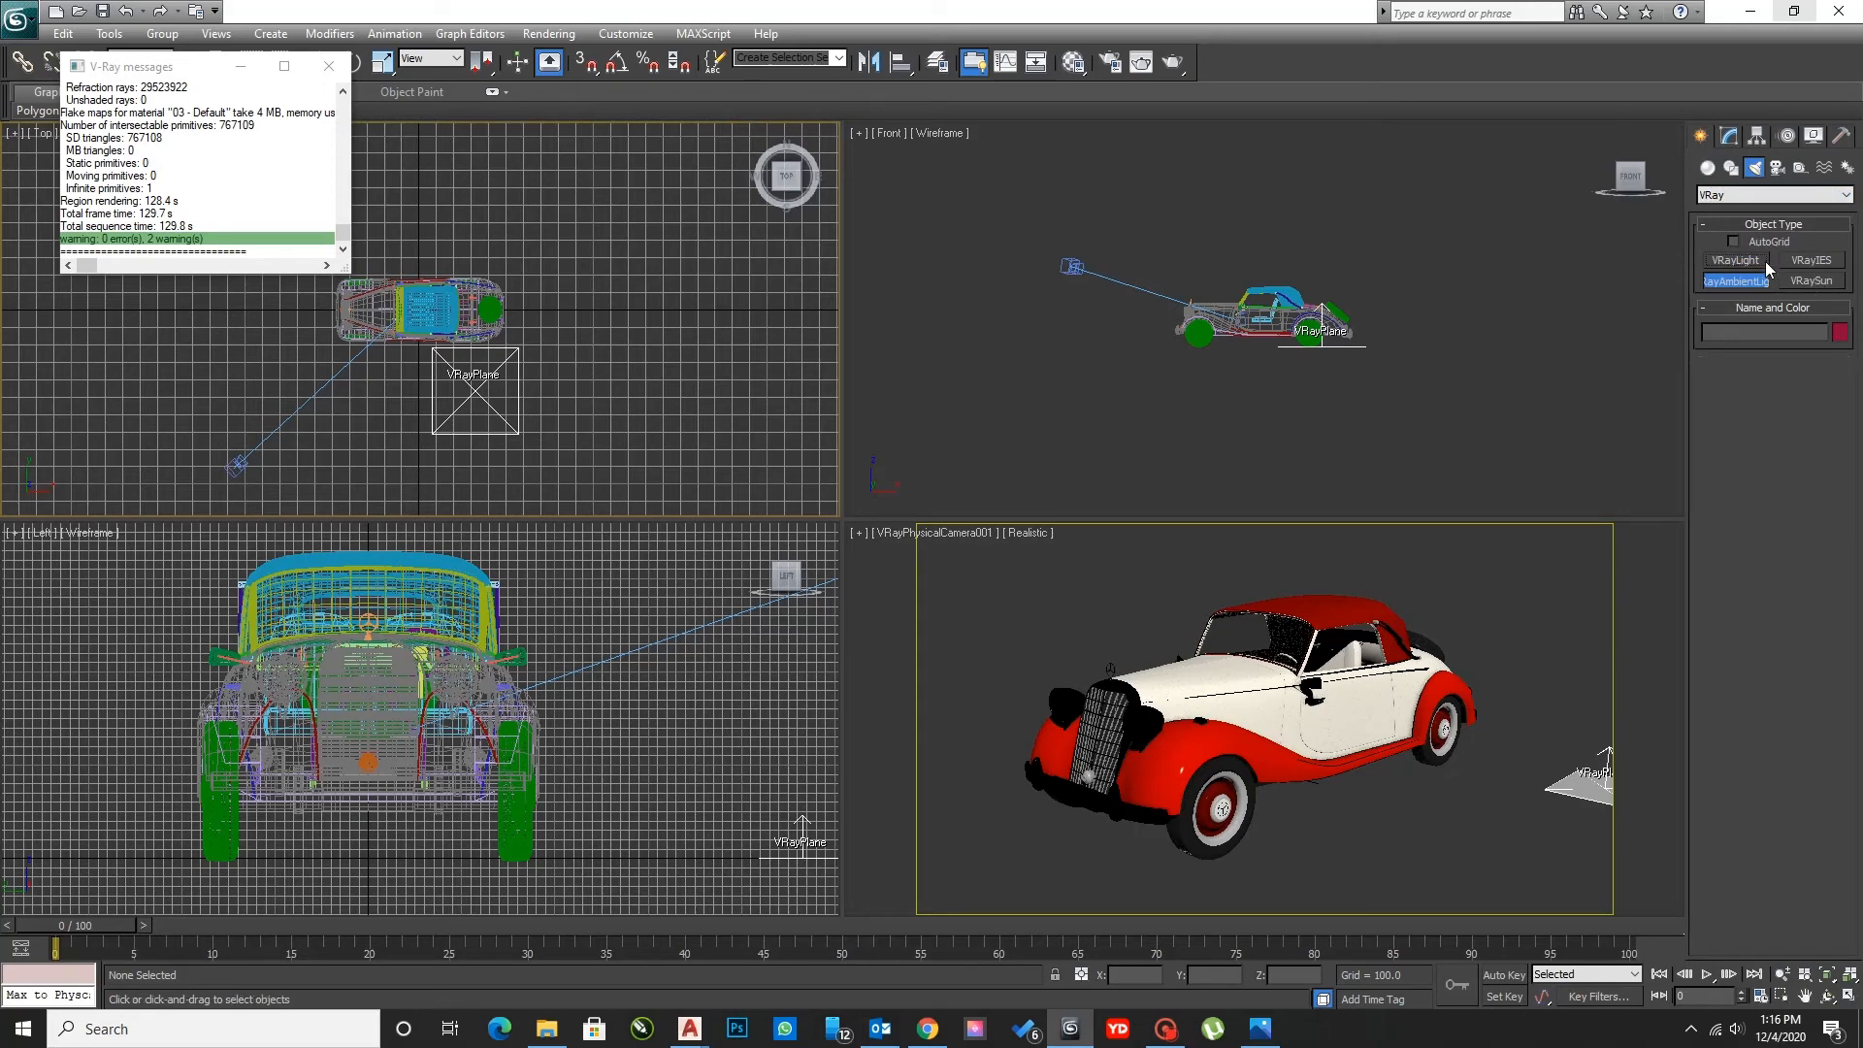
left_click(578, 336)
right_click(599, 322)
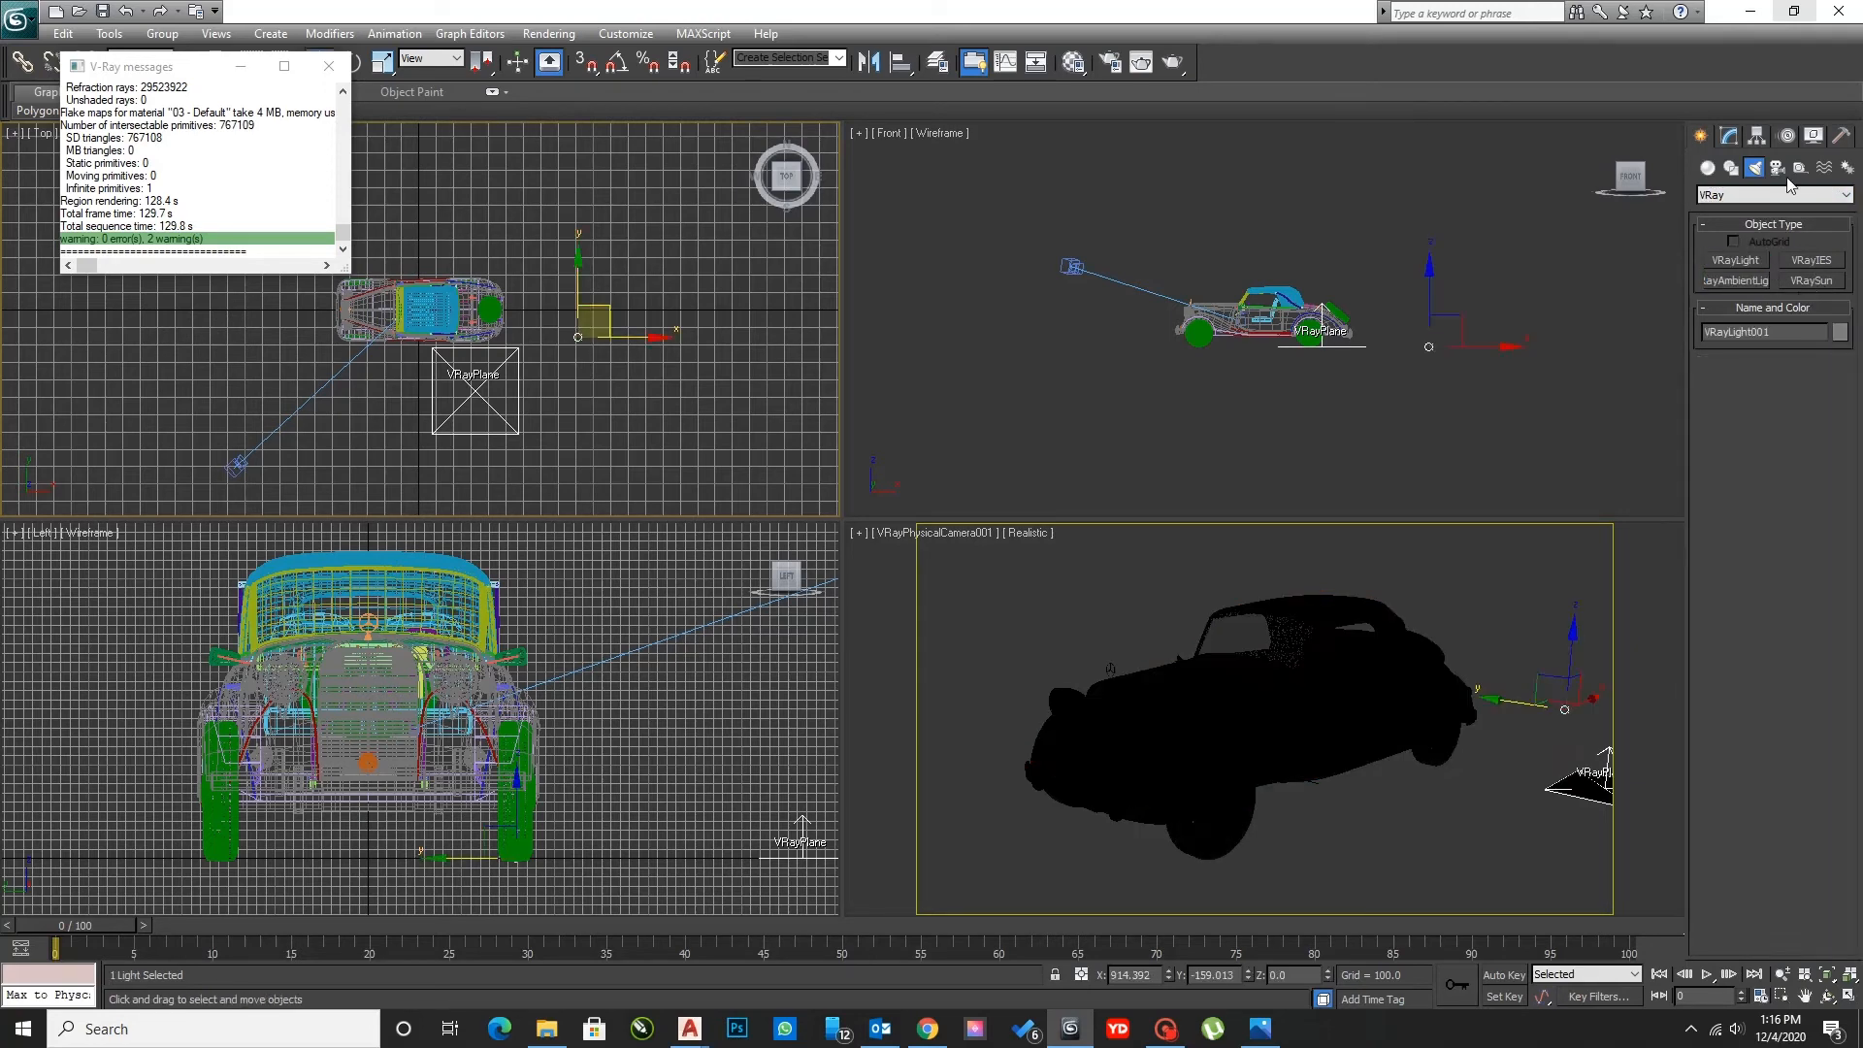
- Set the new VRayLight's type to Dome, make it invisible and turn off Affect reflections
left_click(1728, 136)
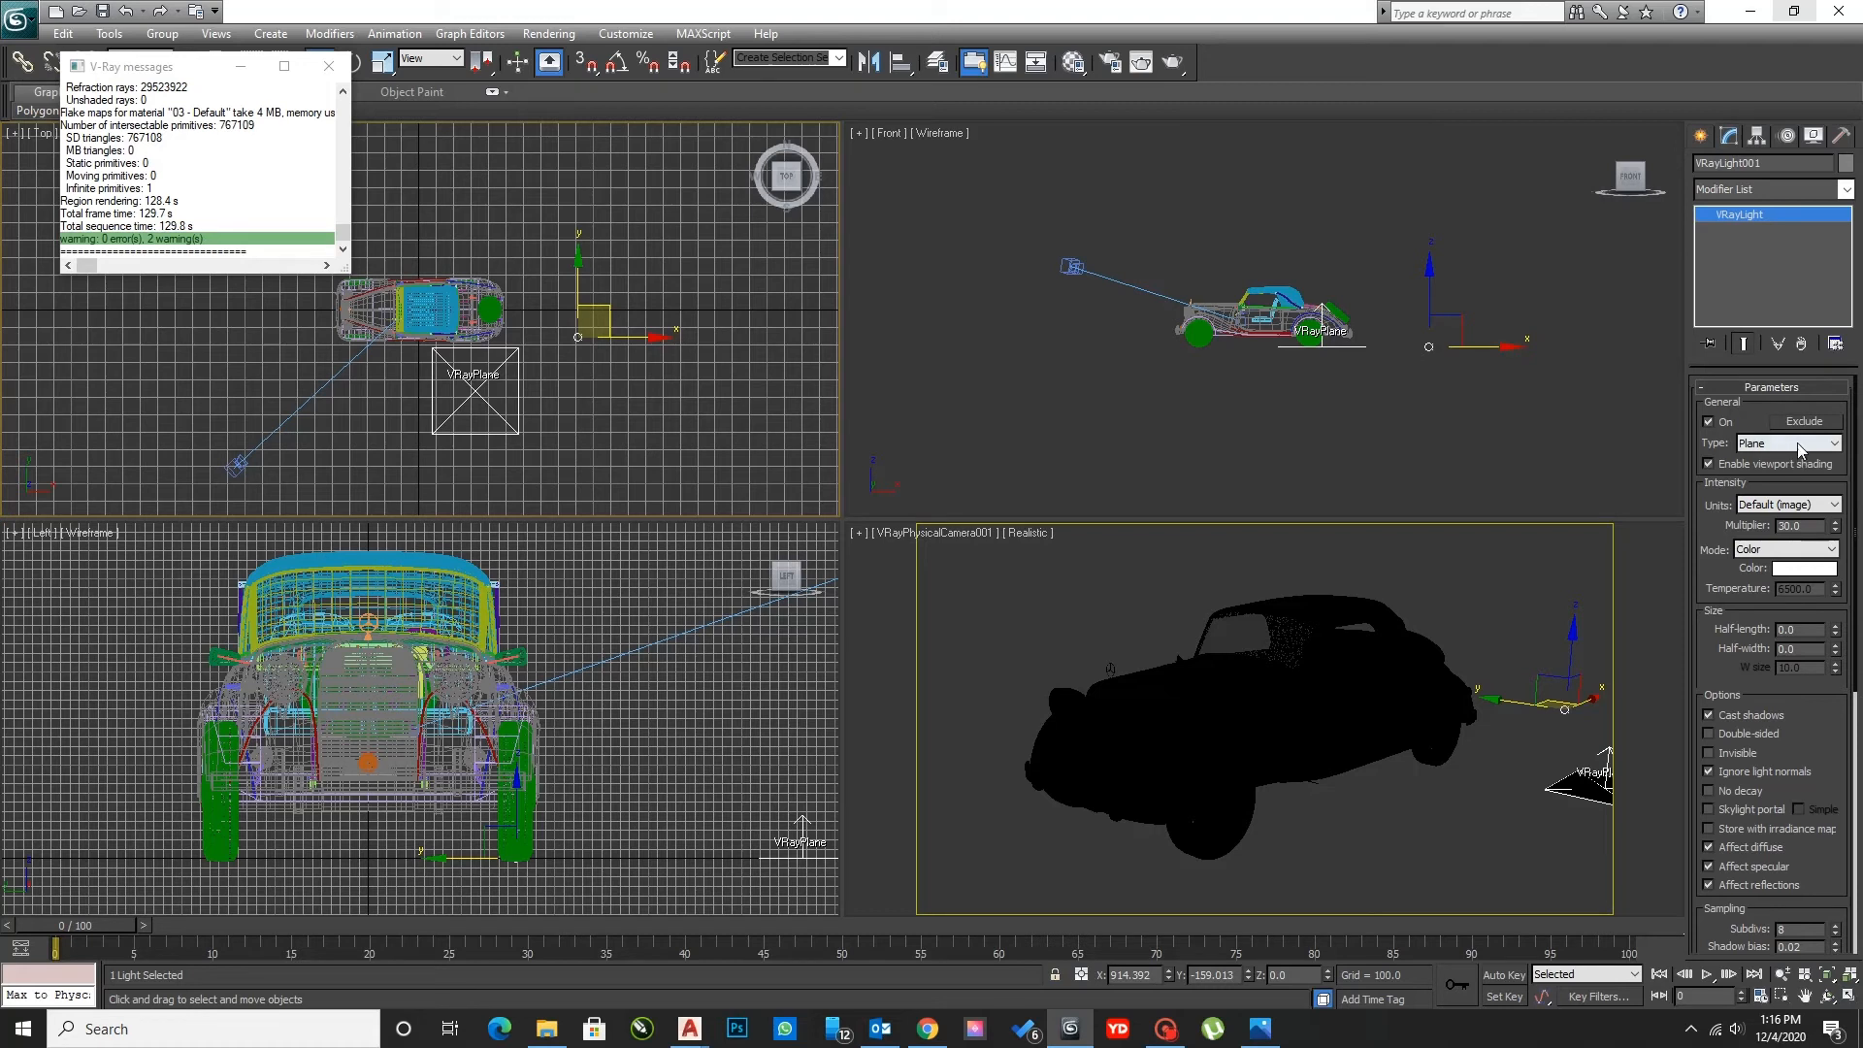
left_click(1797, 442)
left_click(1784, 474)
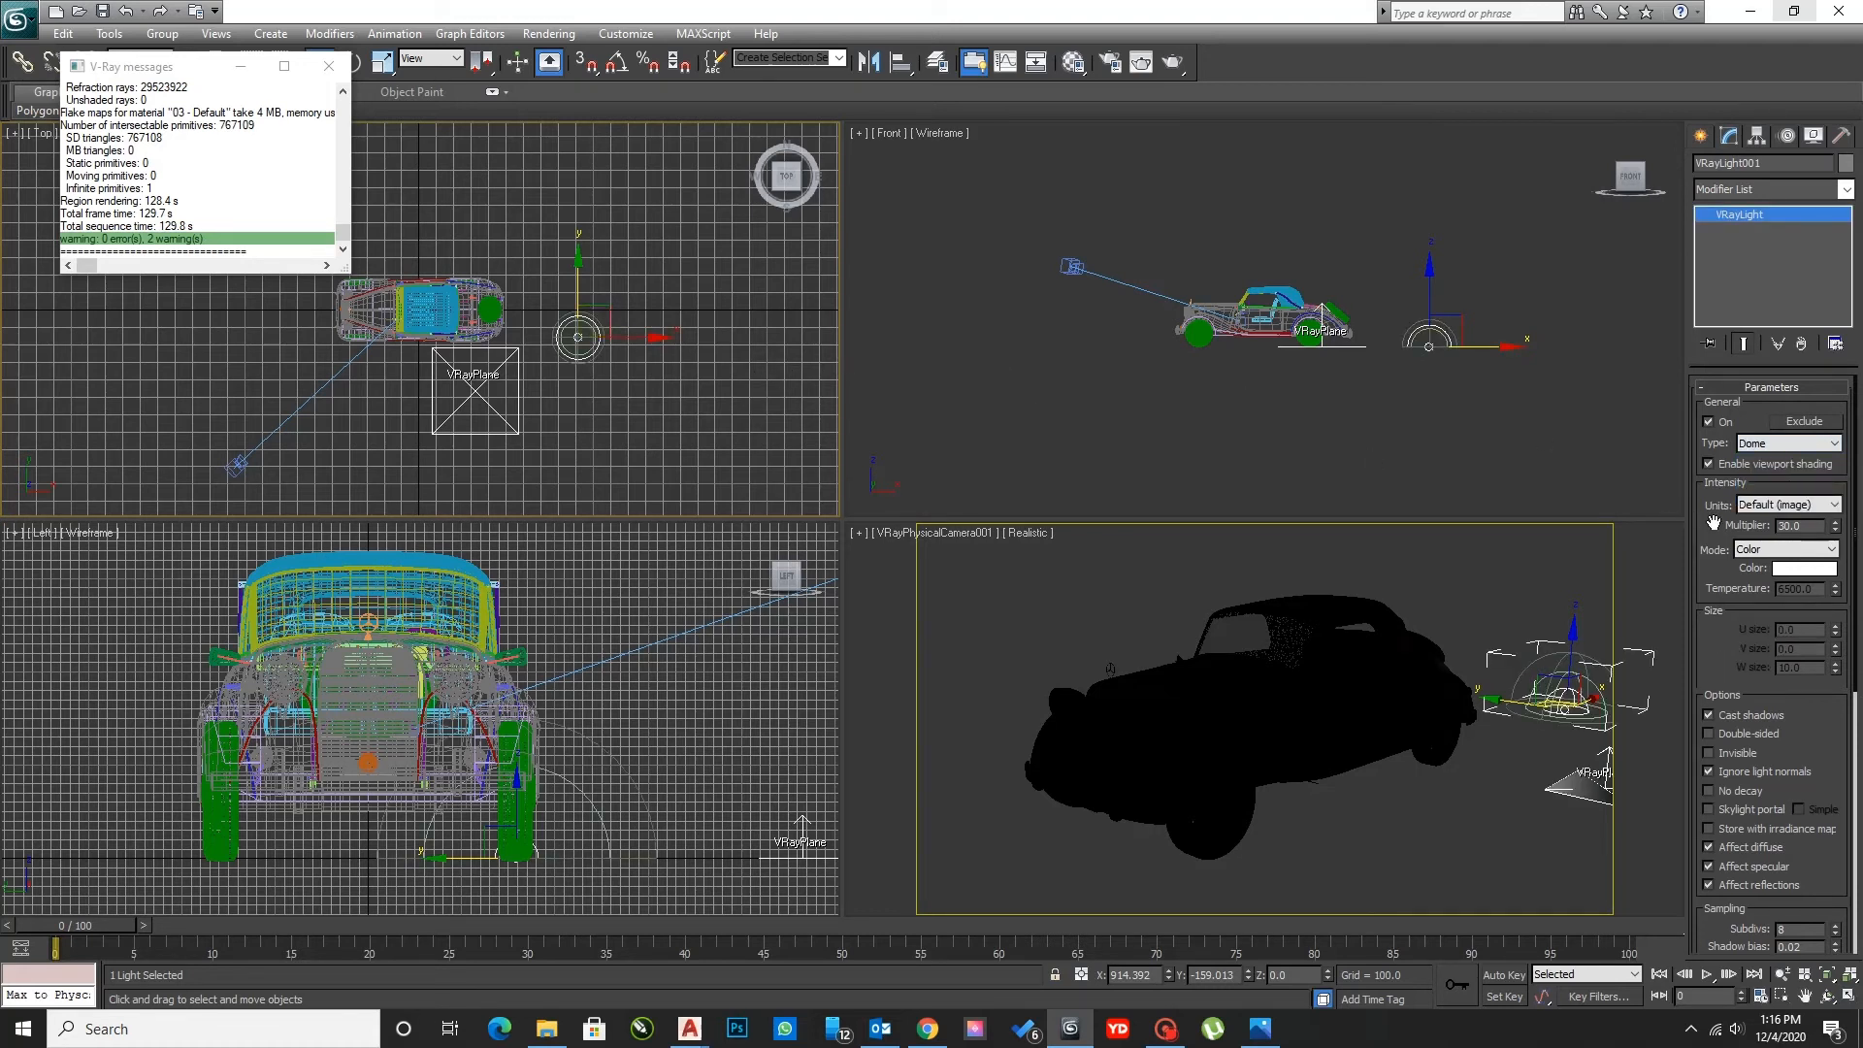
left_click(1750, 753)
left_click(1743, 886)
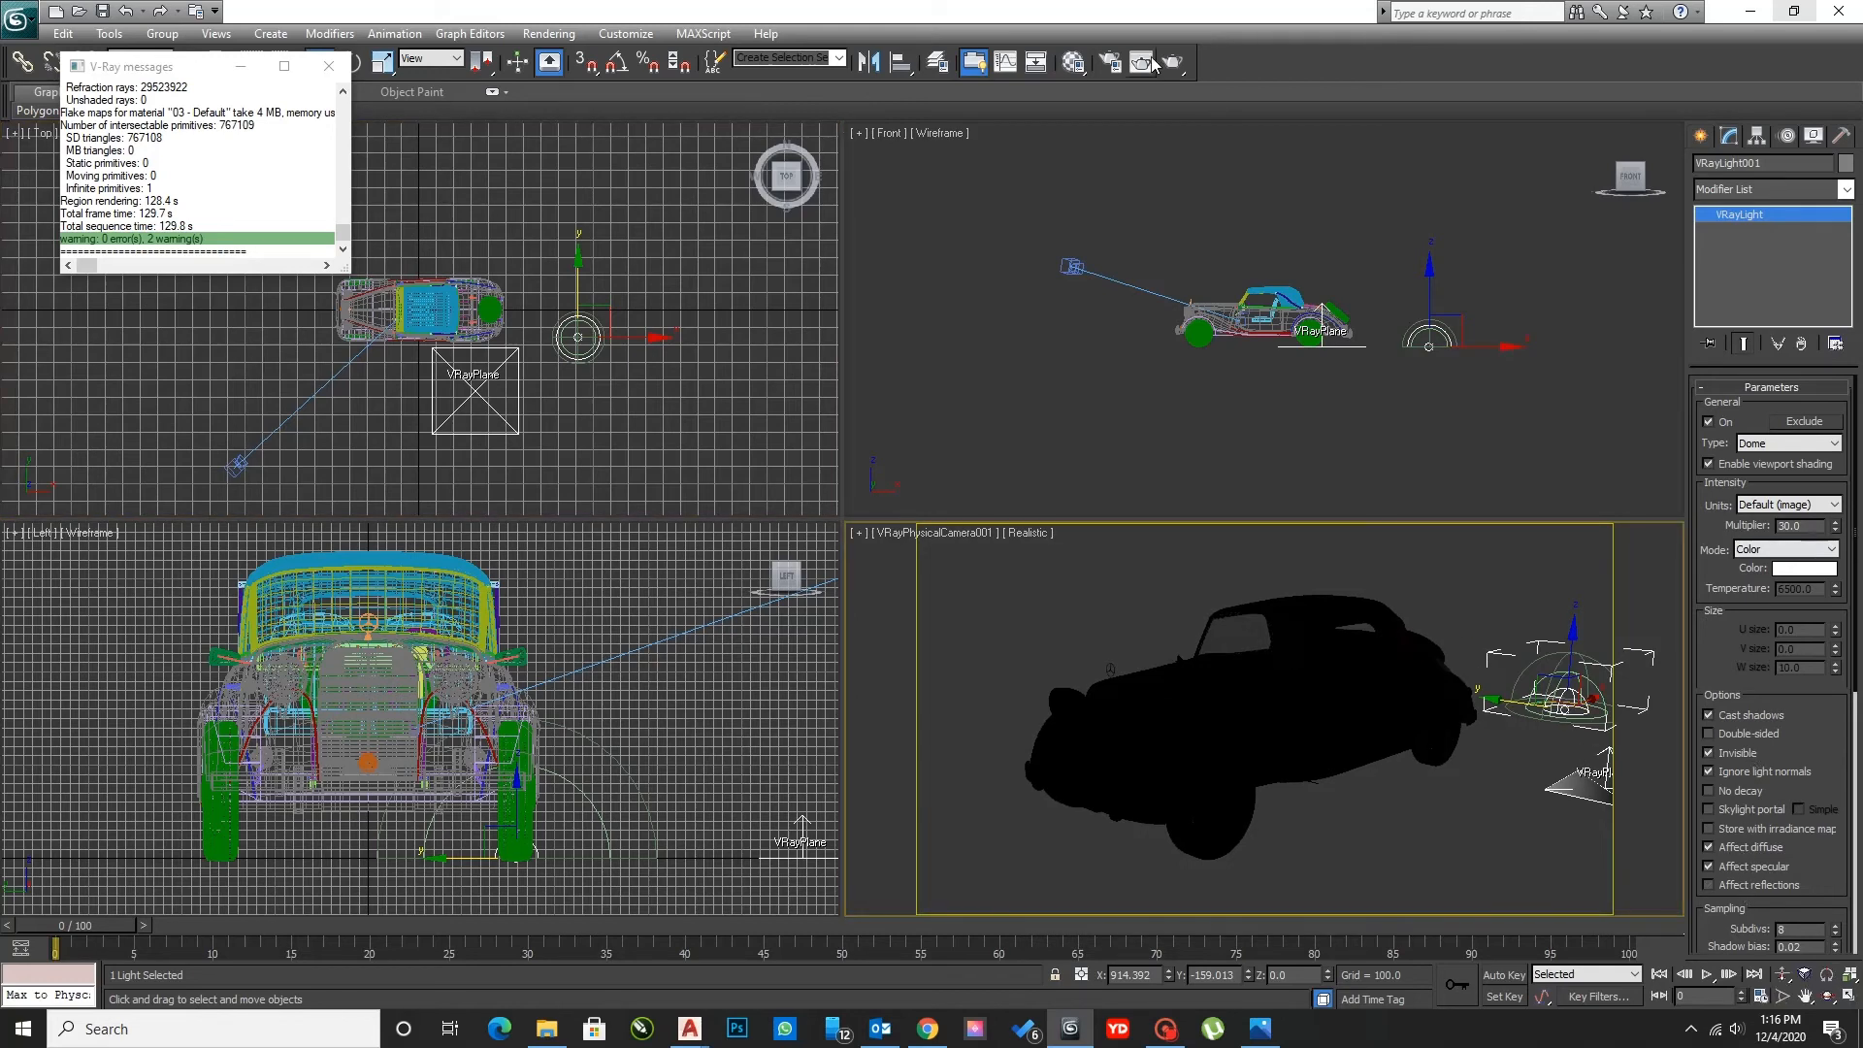
- Test-render the camera view with the dome light, stop the render and close the frame buffer
left_click(1150, 62)
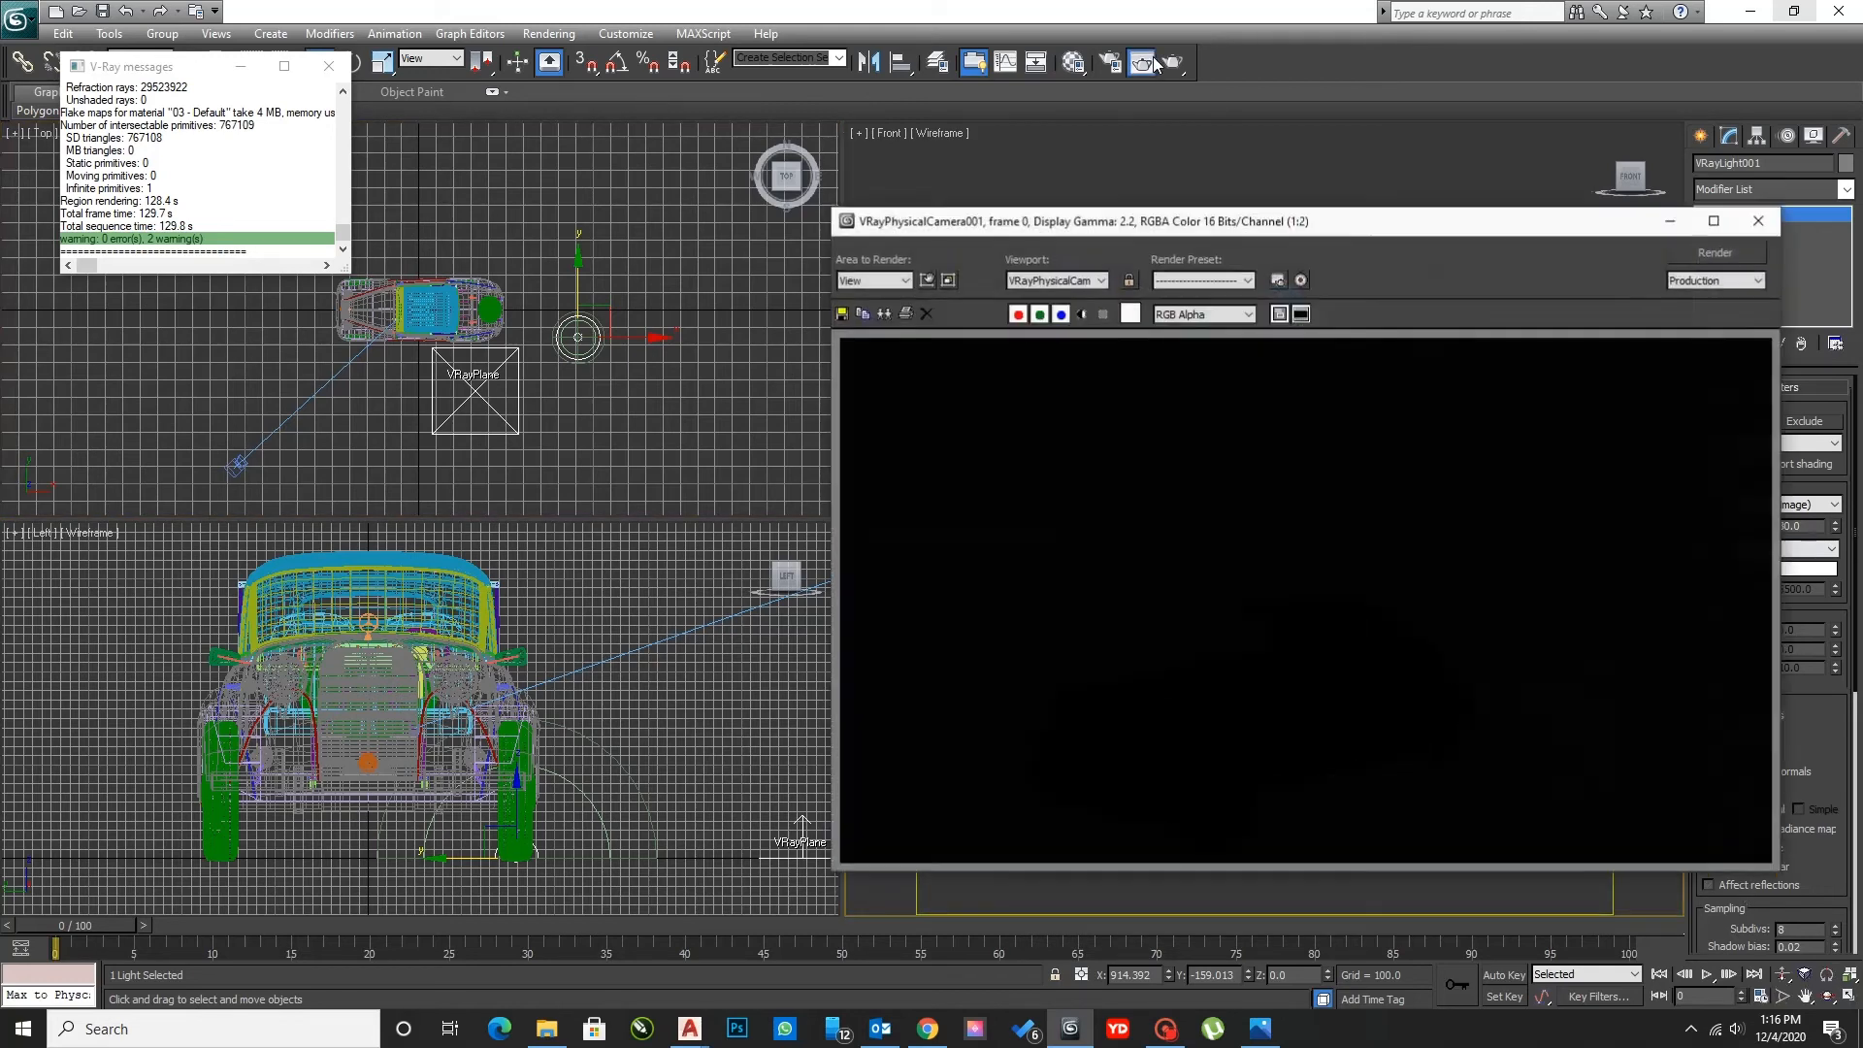
left_click(1767, 224)
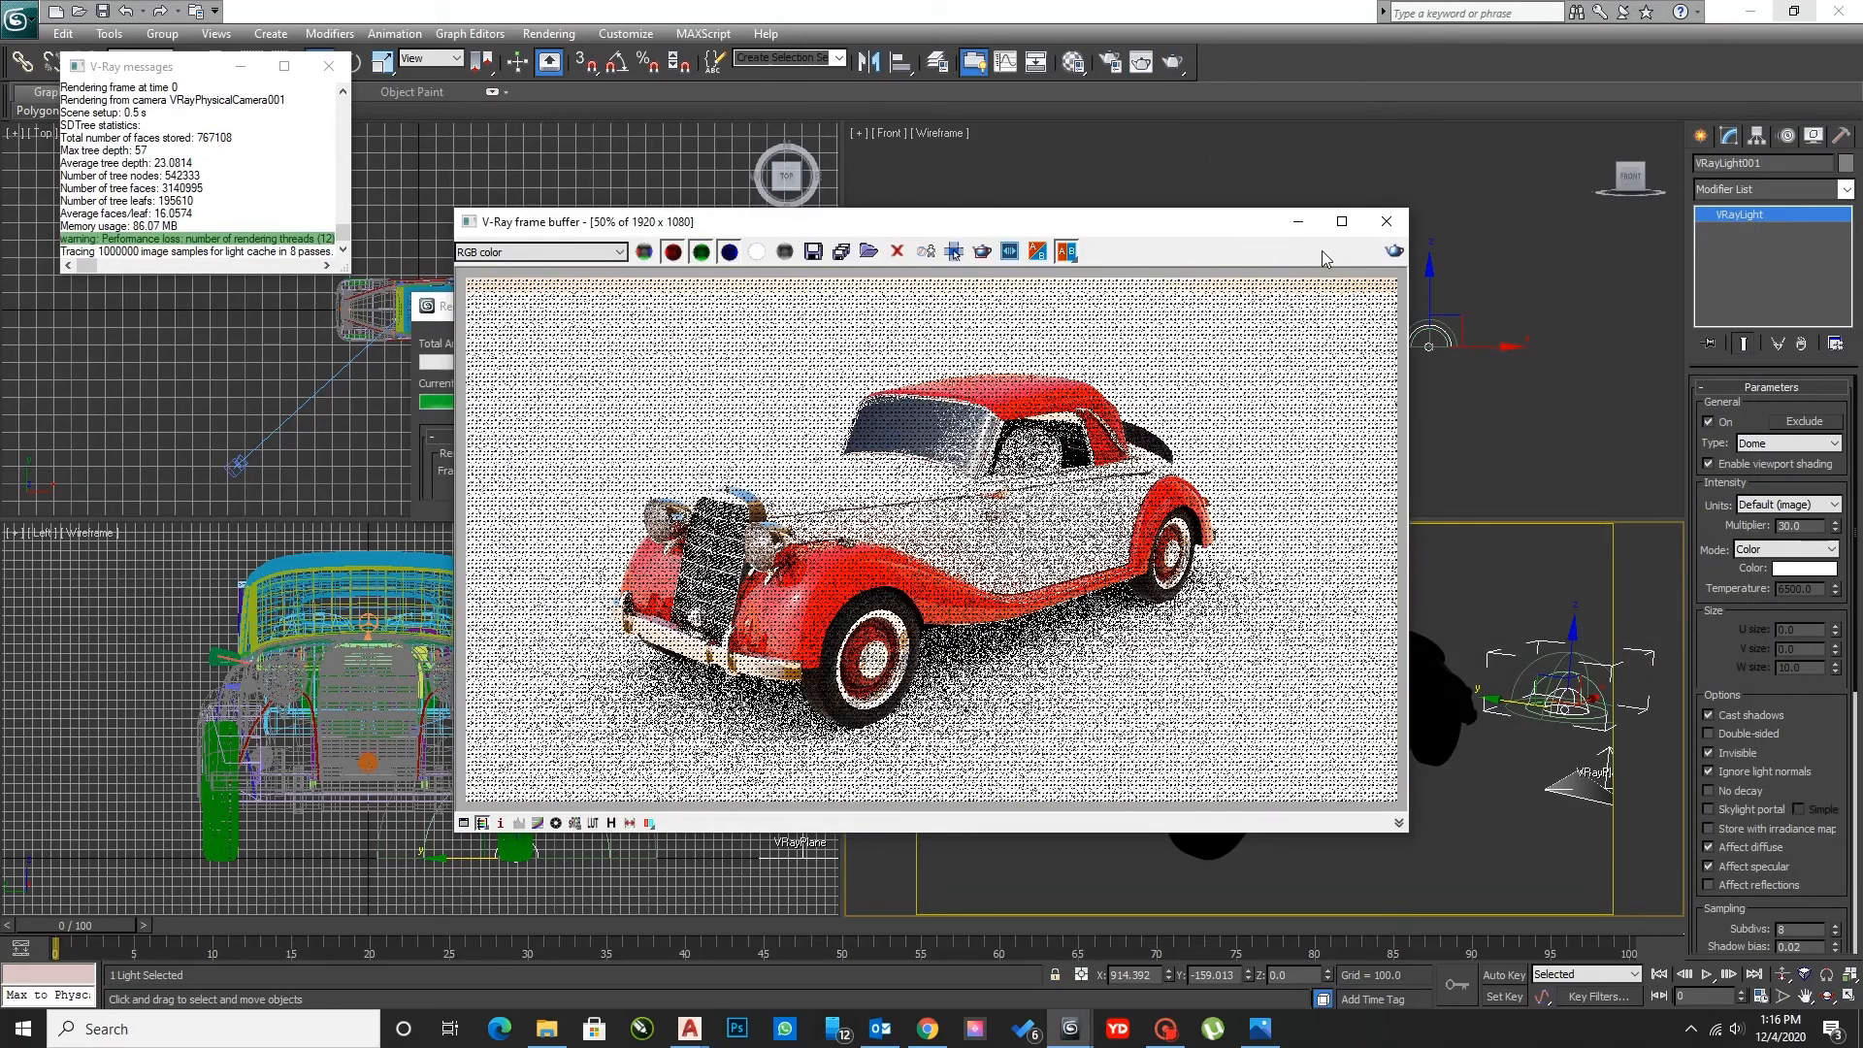
left_click(1387, 221)
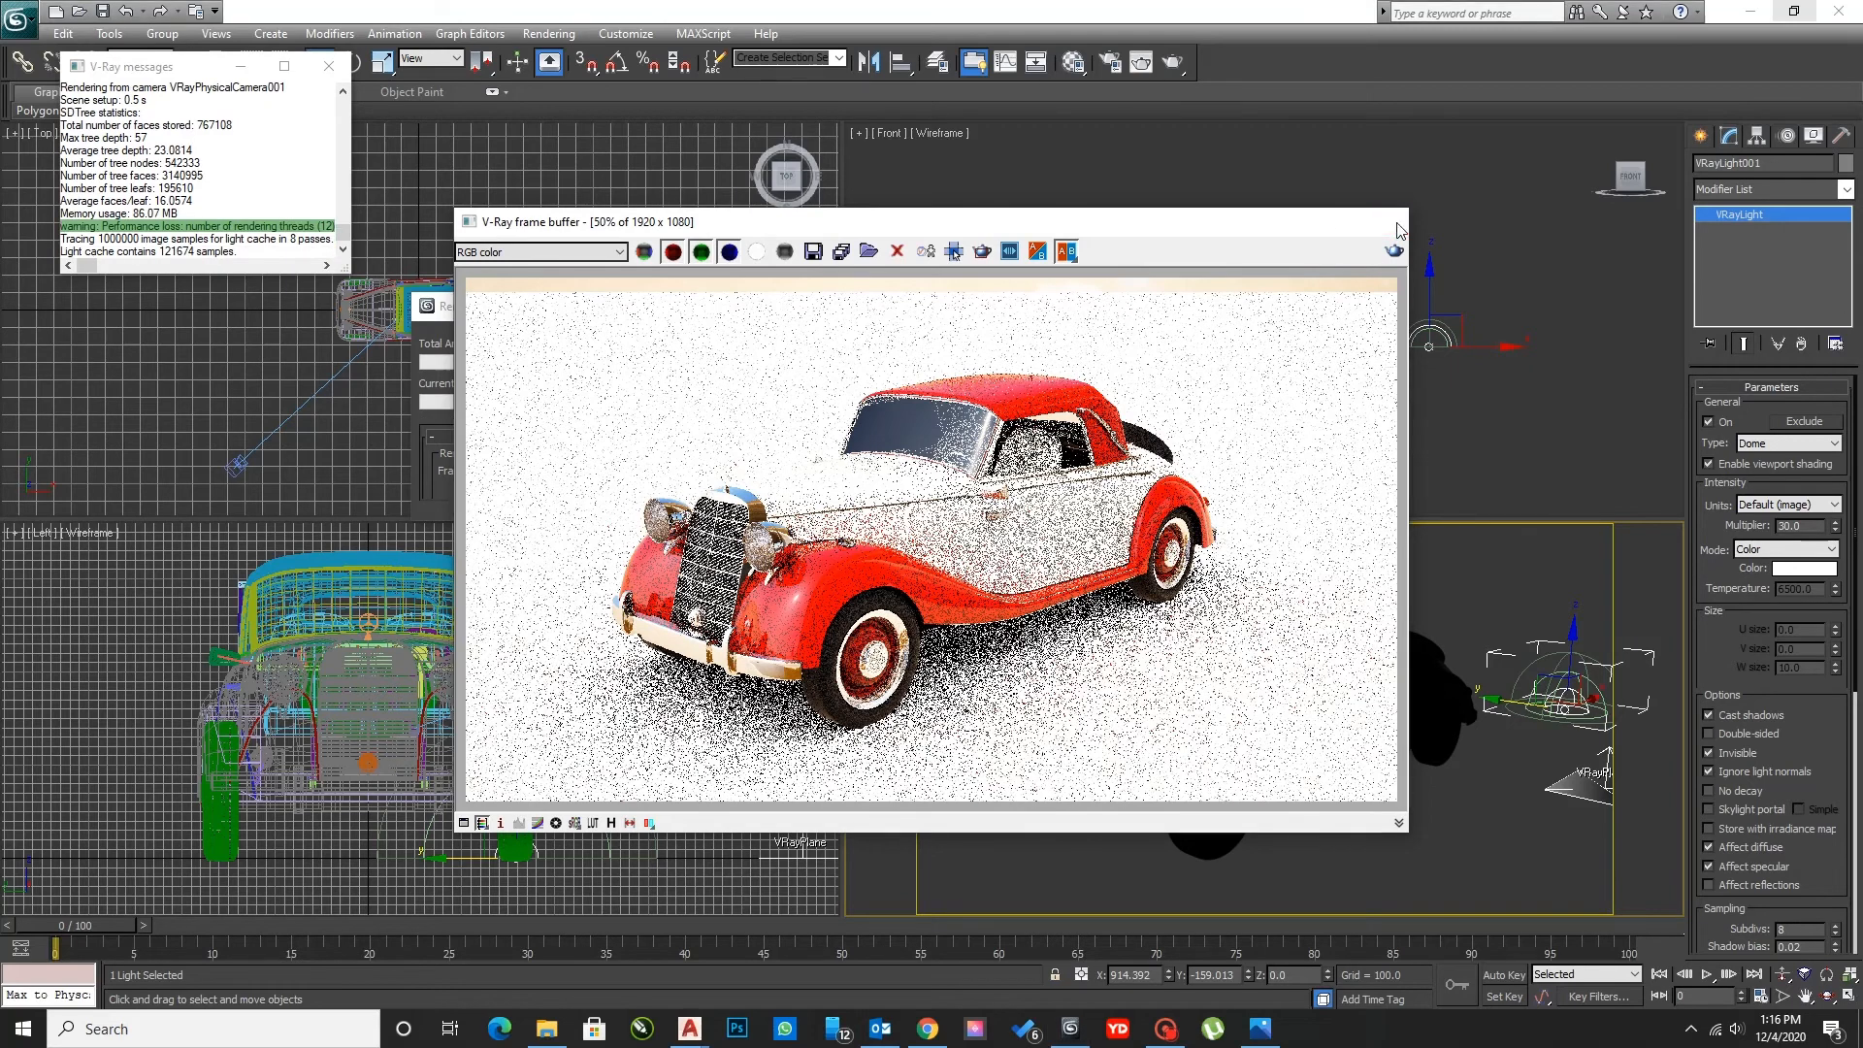
left_click(729, 338)
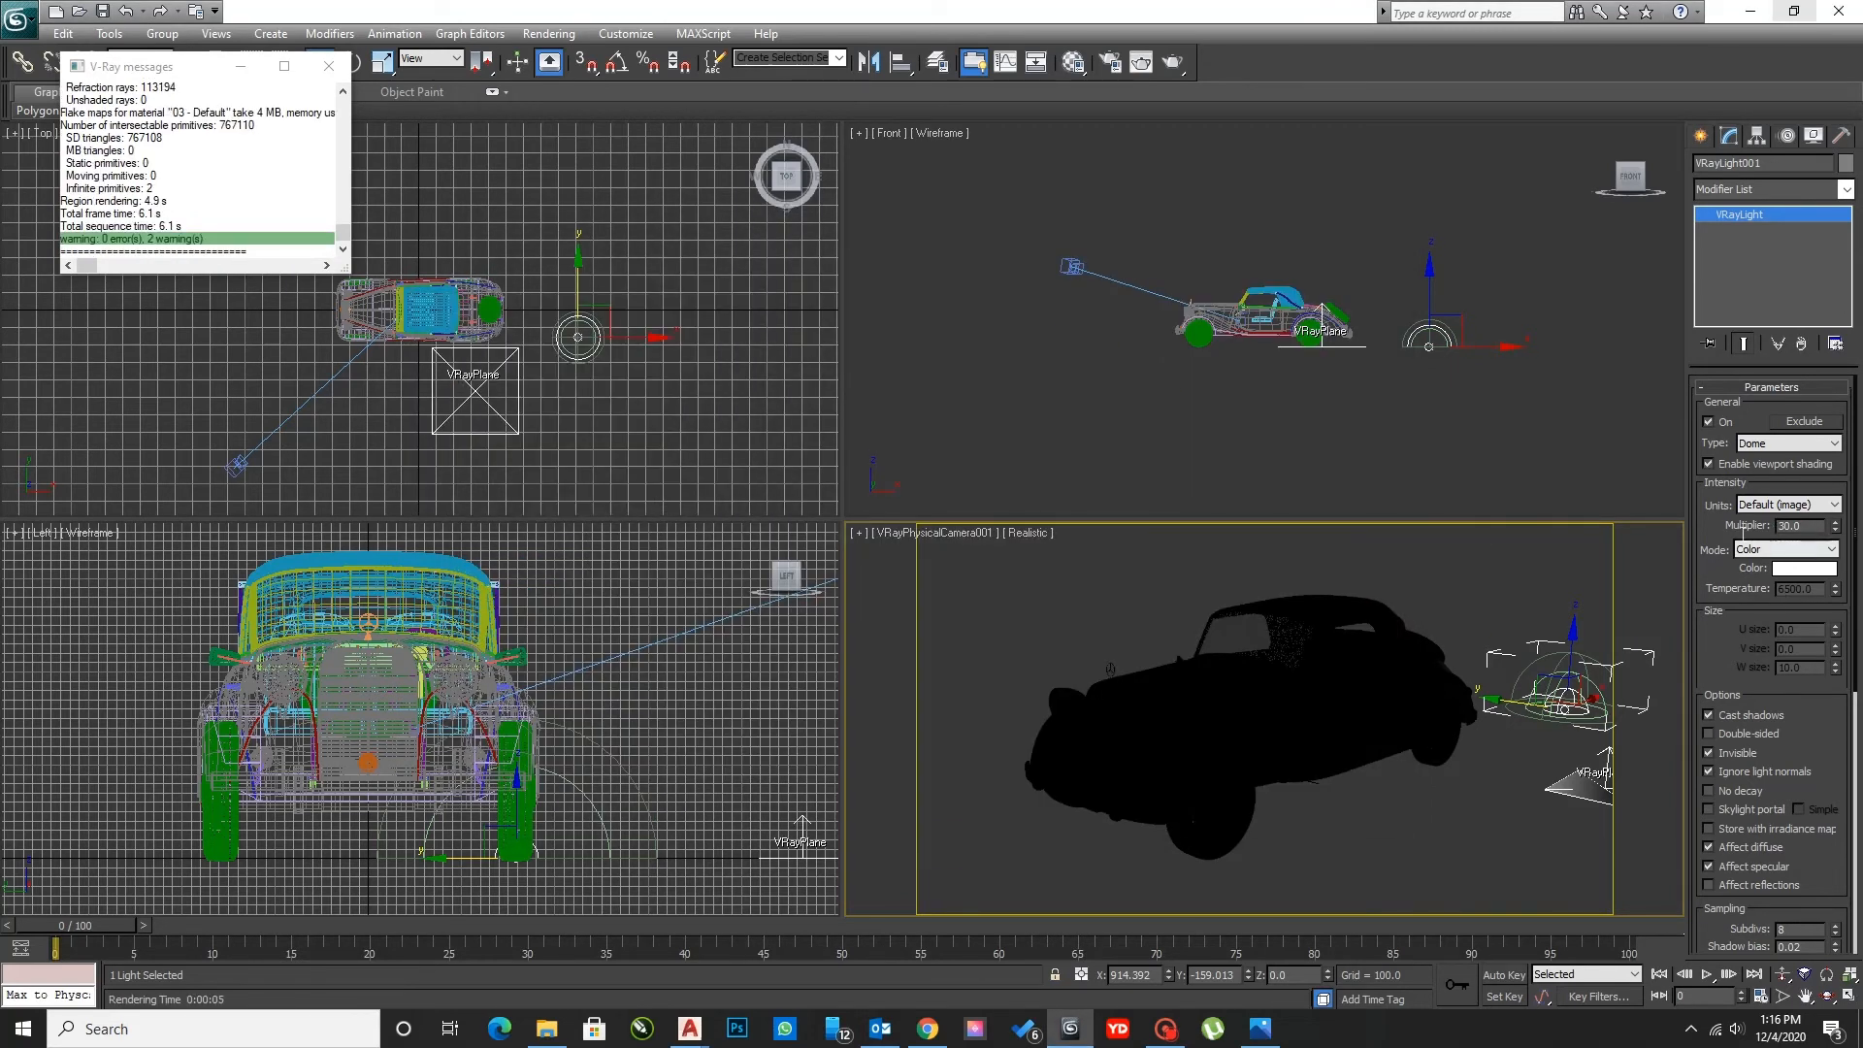
- Set the dome VRayLight's intensity multiplier to 25
left_click(1799, 524)
type("25")
key("Return")
- Set the V-Ray physical camera's f-number to 4 and run a short test render of the camera view, stopping it early
left_click(1071, 265)
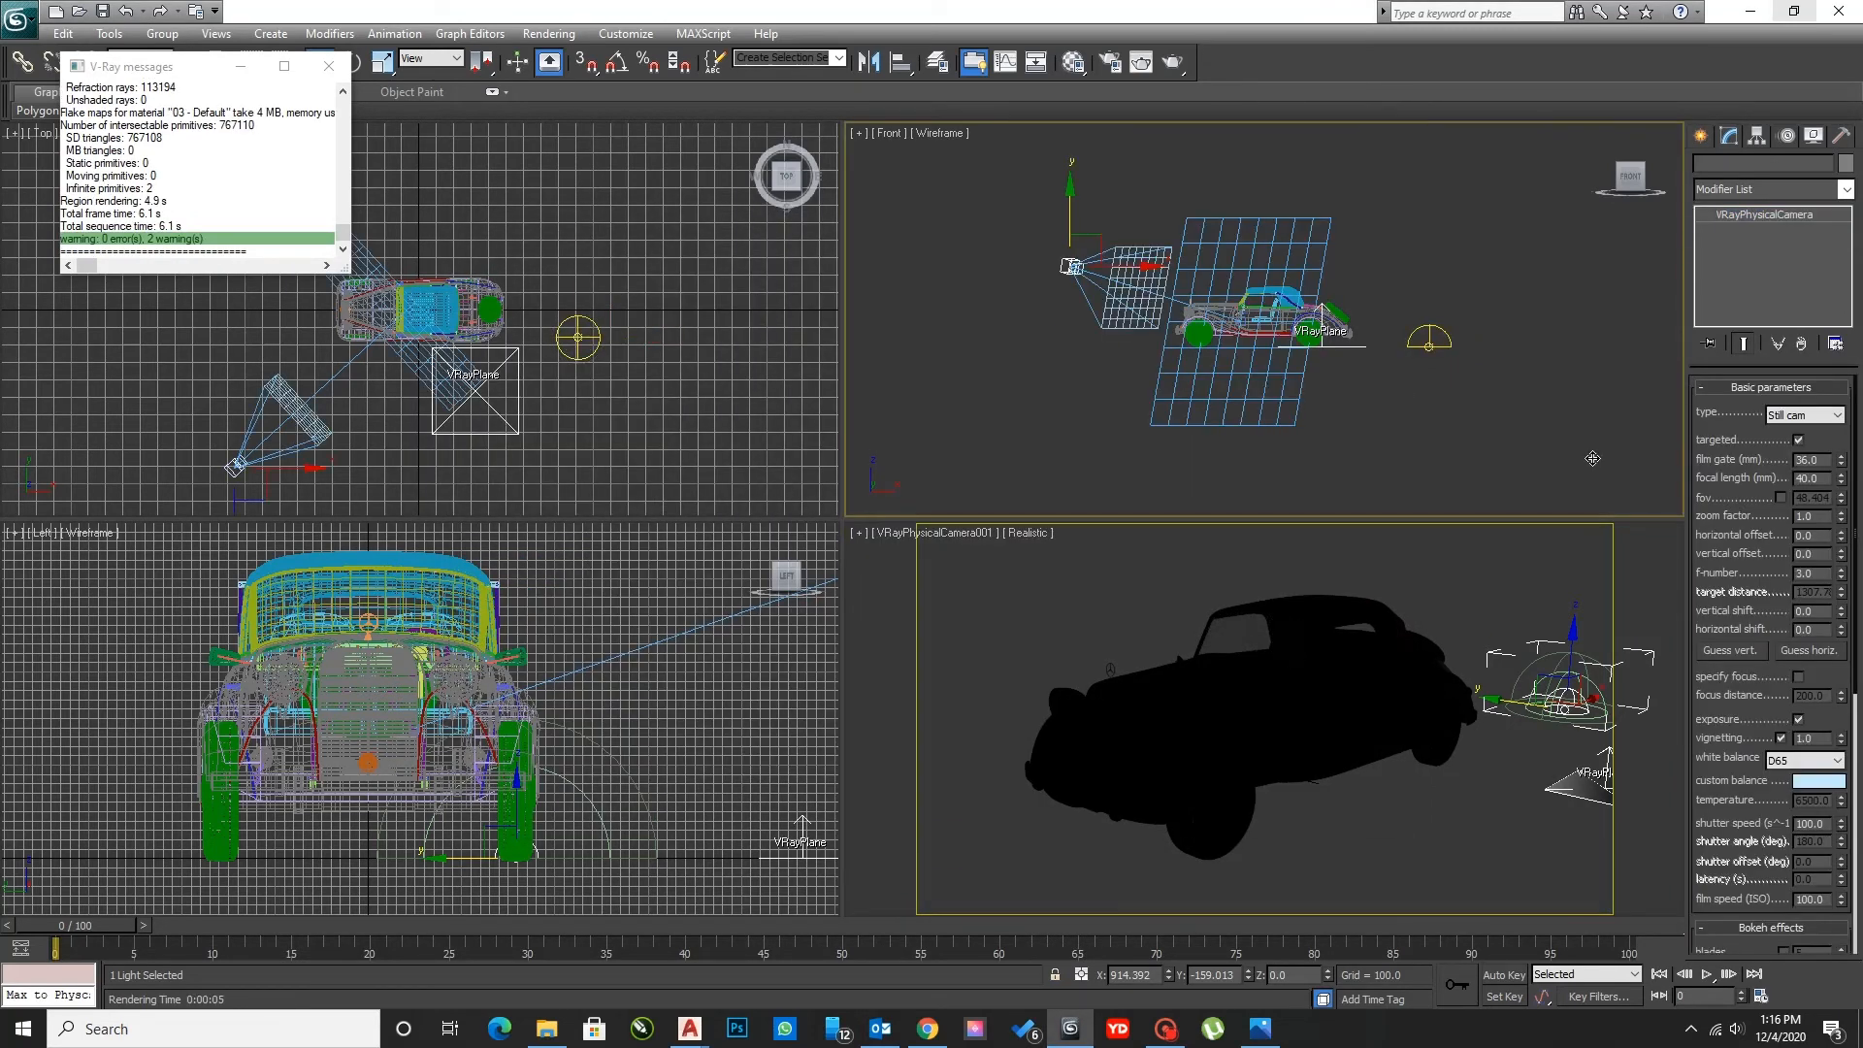
left_click(1805, 574)
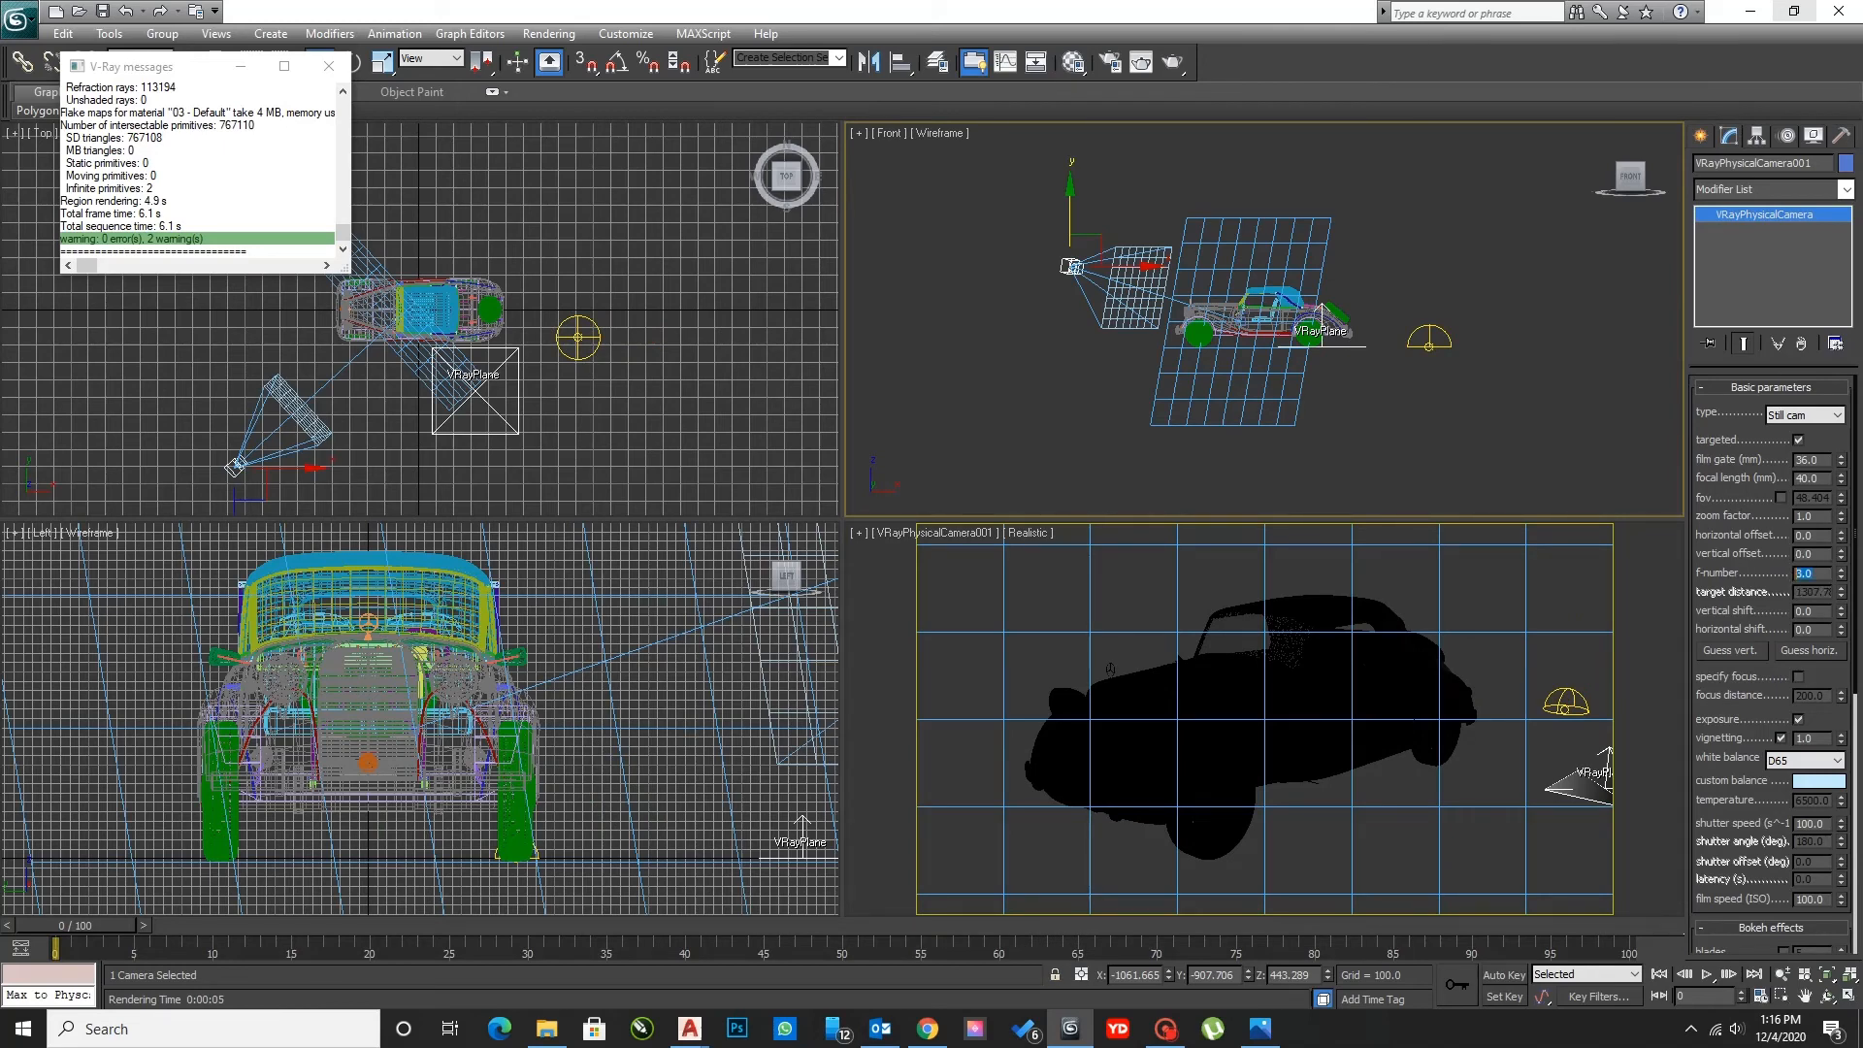
right_click(1417, 625)
left_click(1174, 64)
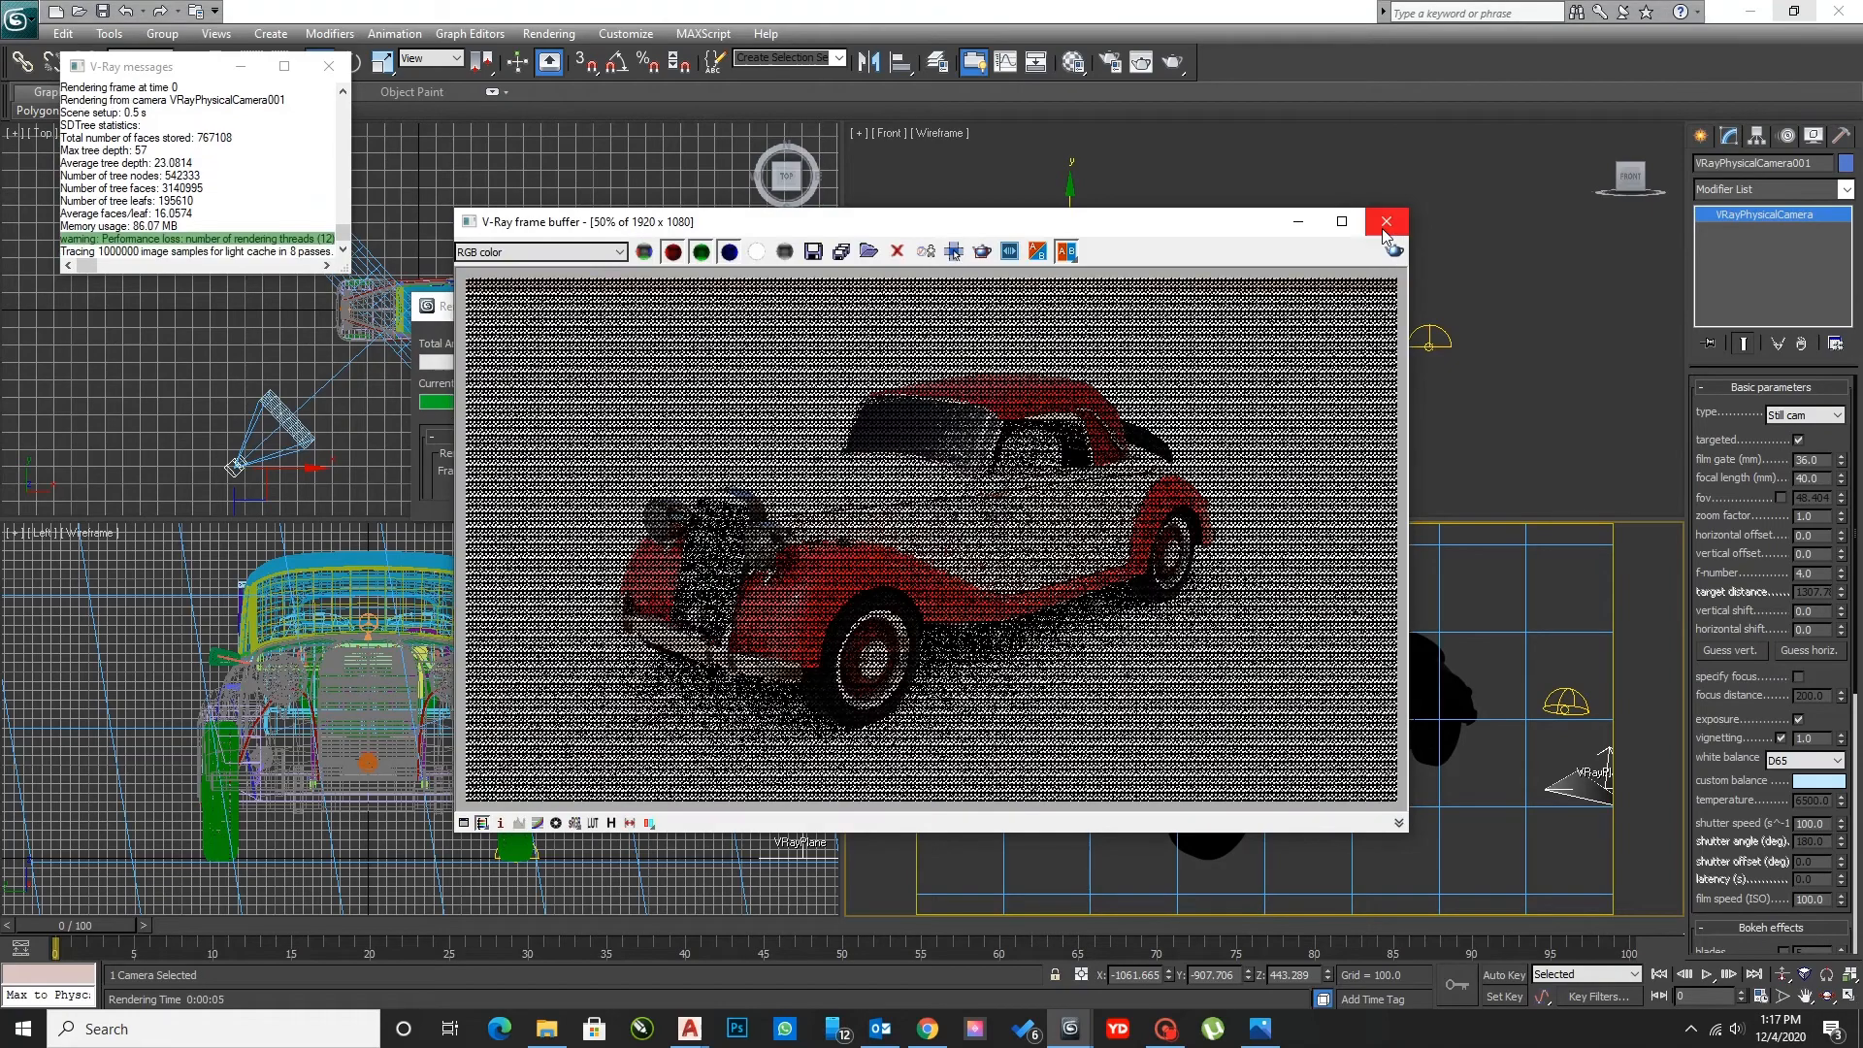
left_click(1385, 223)
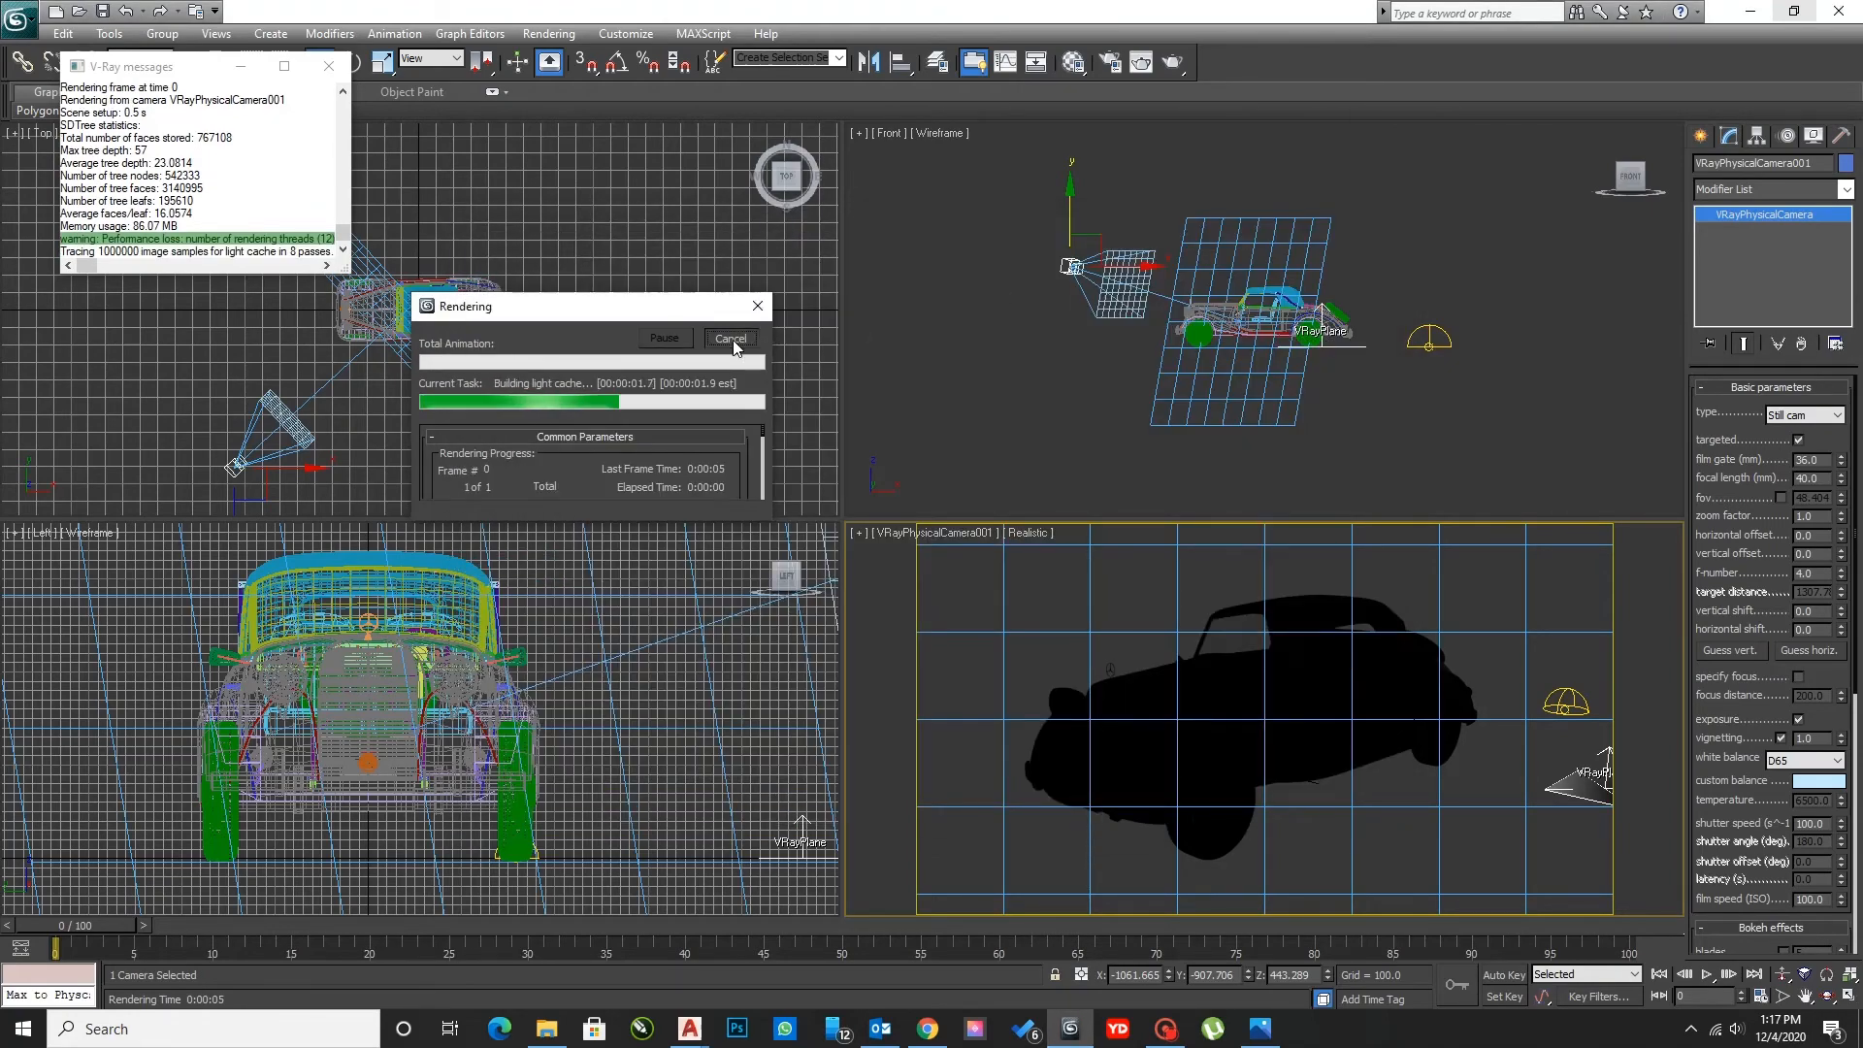
- Set the VRayHDRI map's horizontal rotation to 180 in the Material Editor and close the editor
left_click(1072, 66)
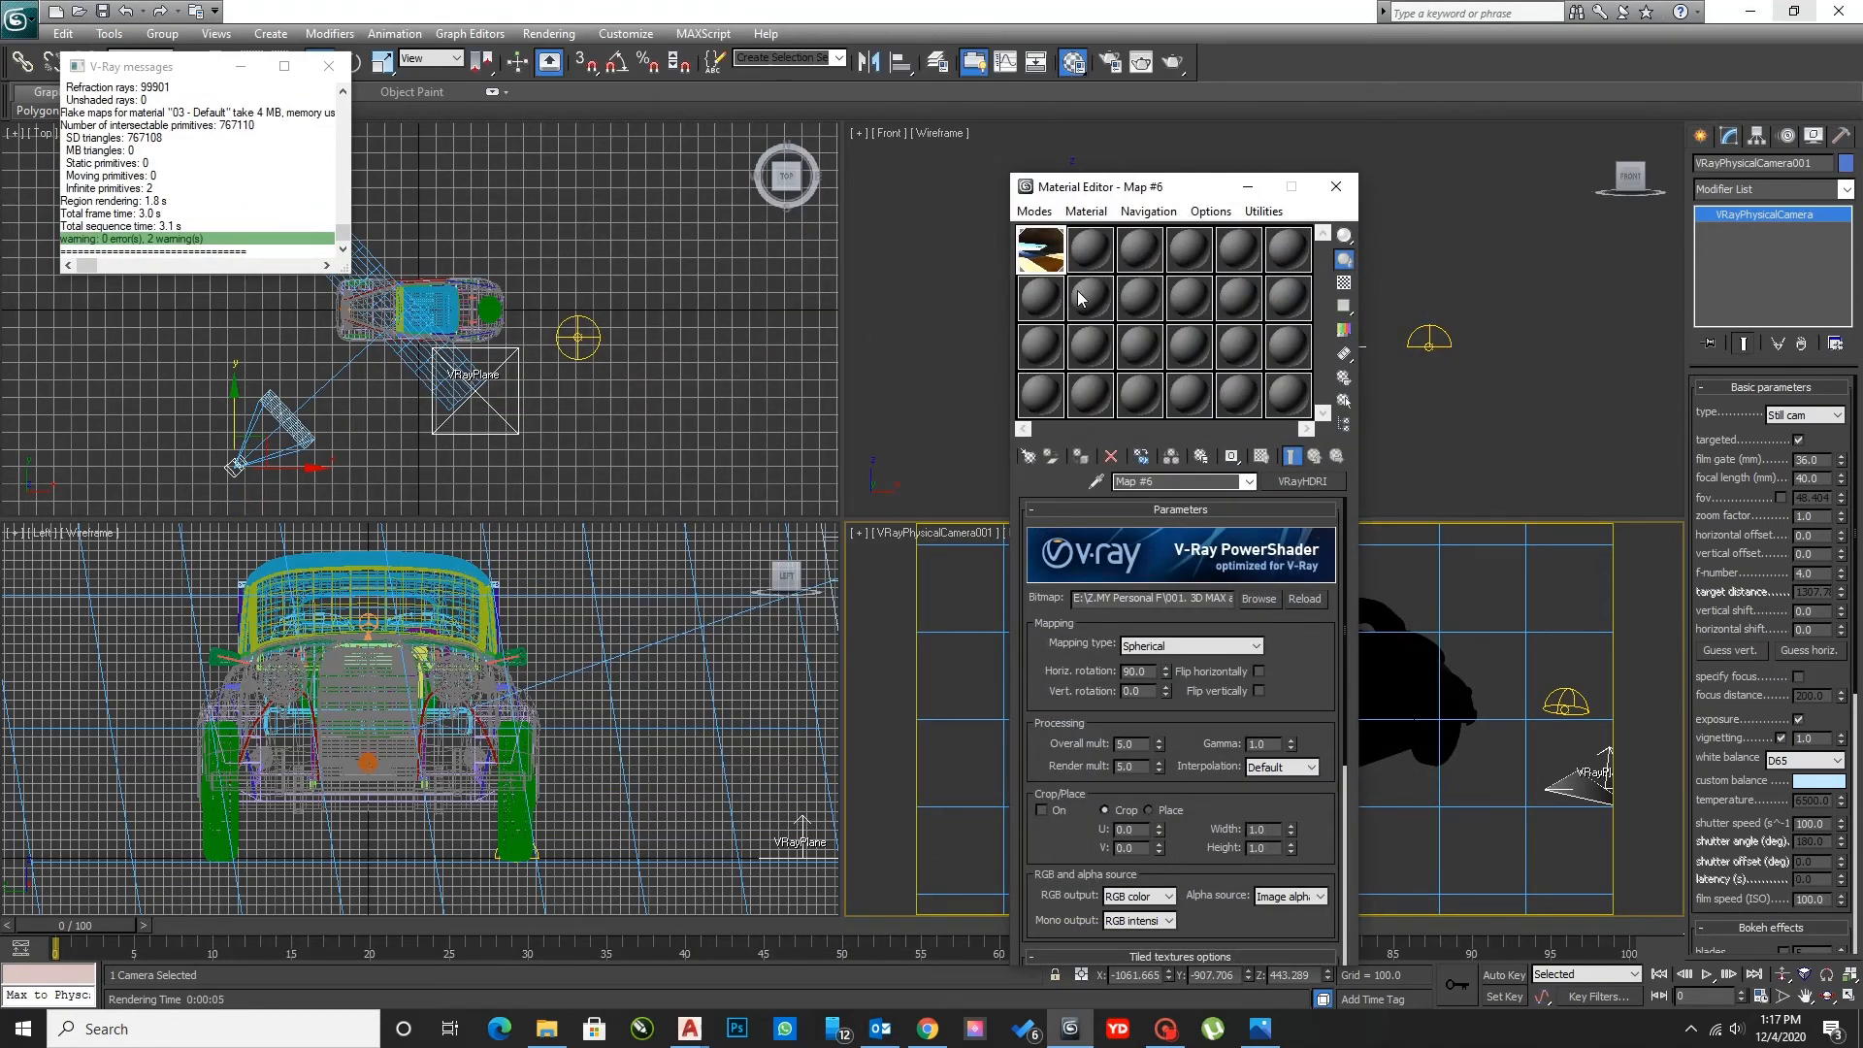
double_click(1148, 670)
type("180")
key("Return")
left_click(1336, 186)
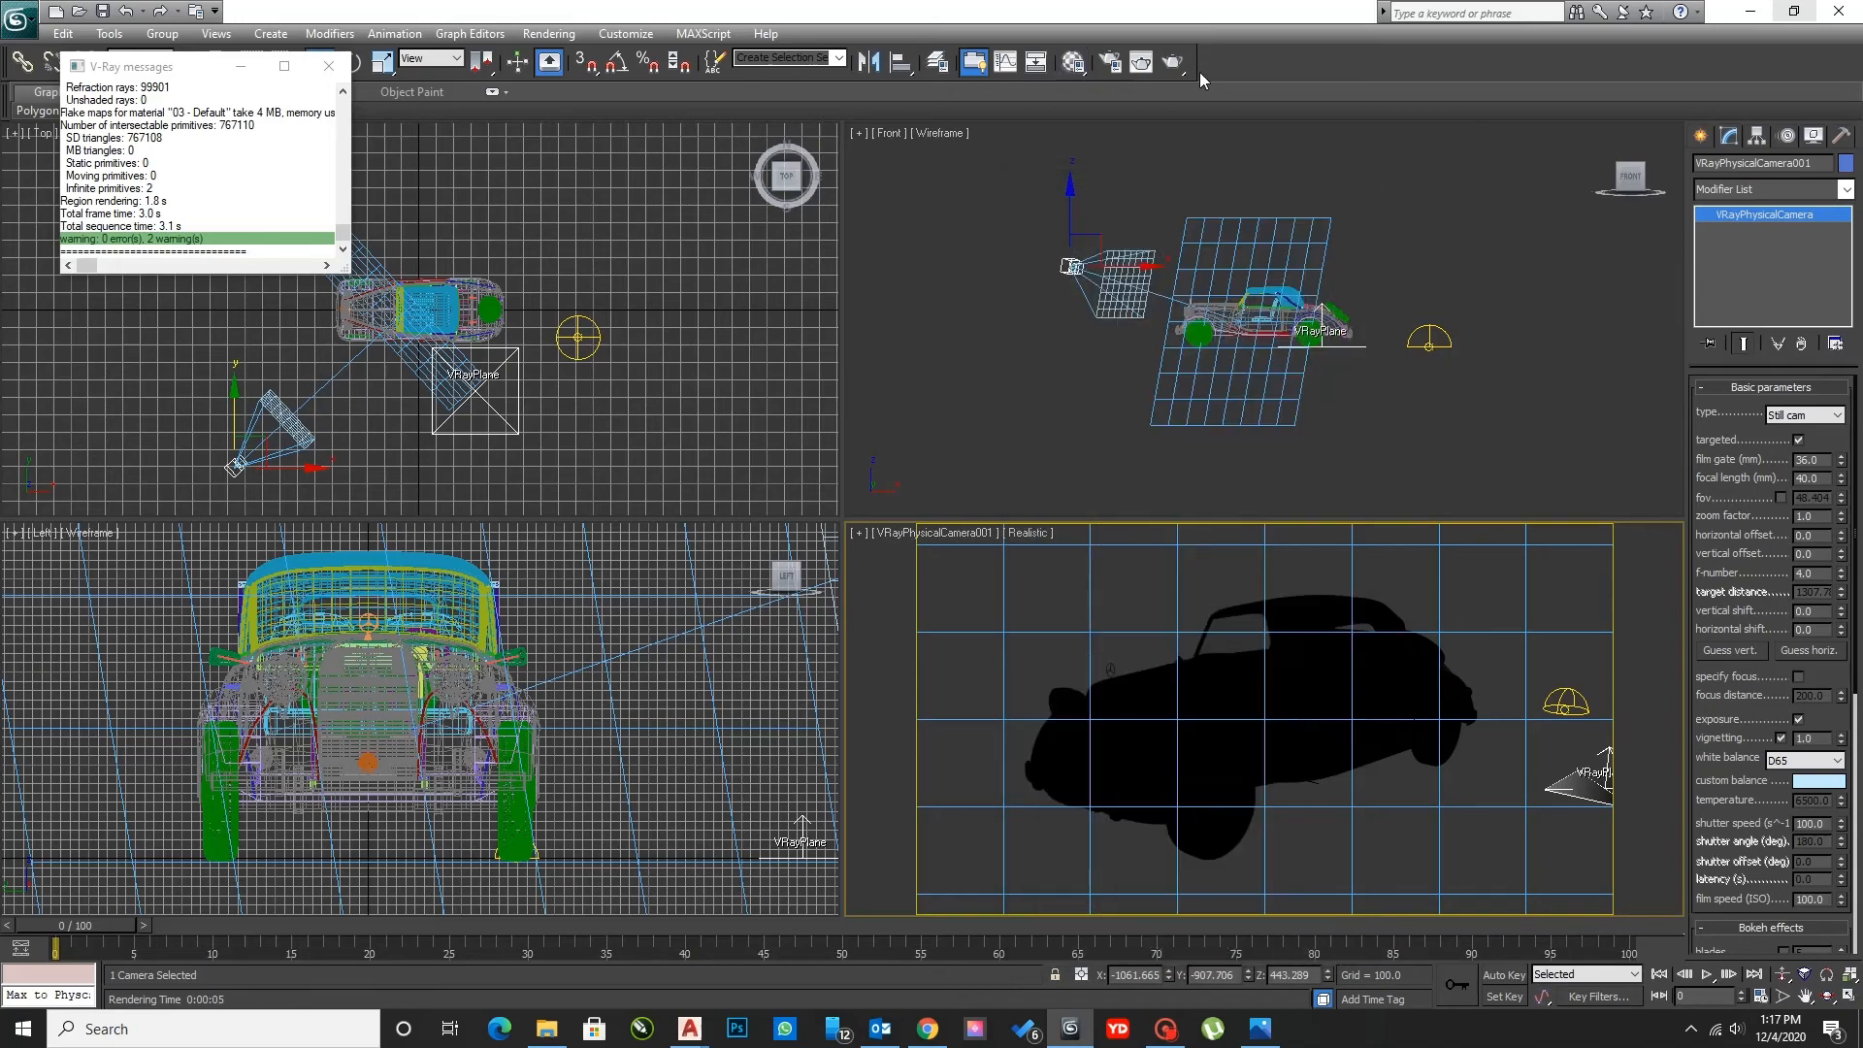
- Render the full camera view of the car and move the frame buffer clear for viewing, minimizing the screen recorder
left_click(1174, 63)
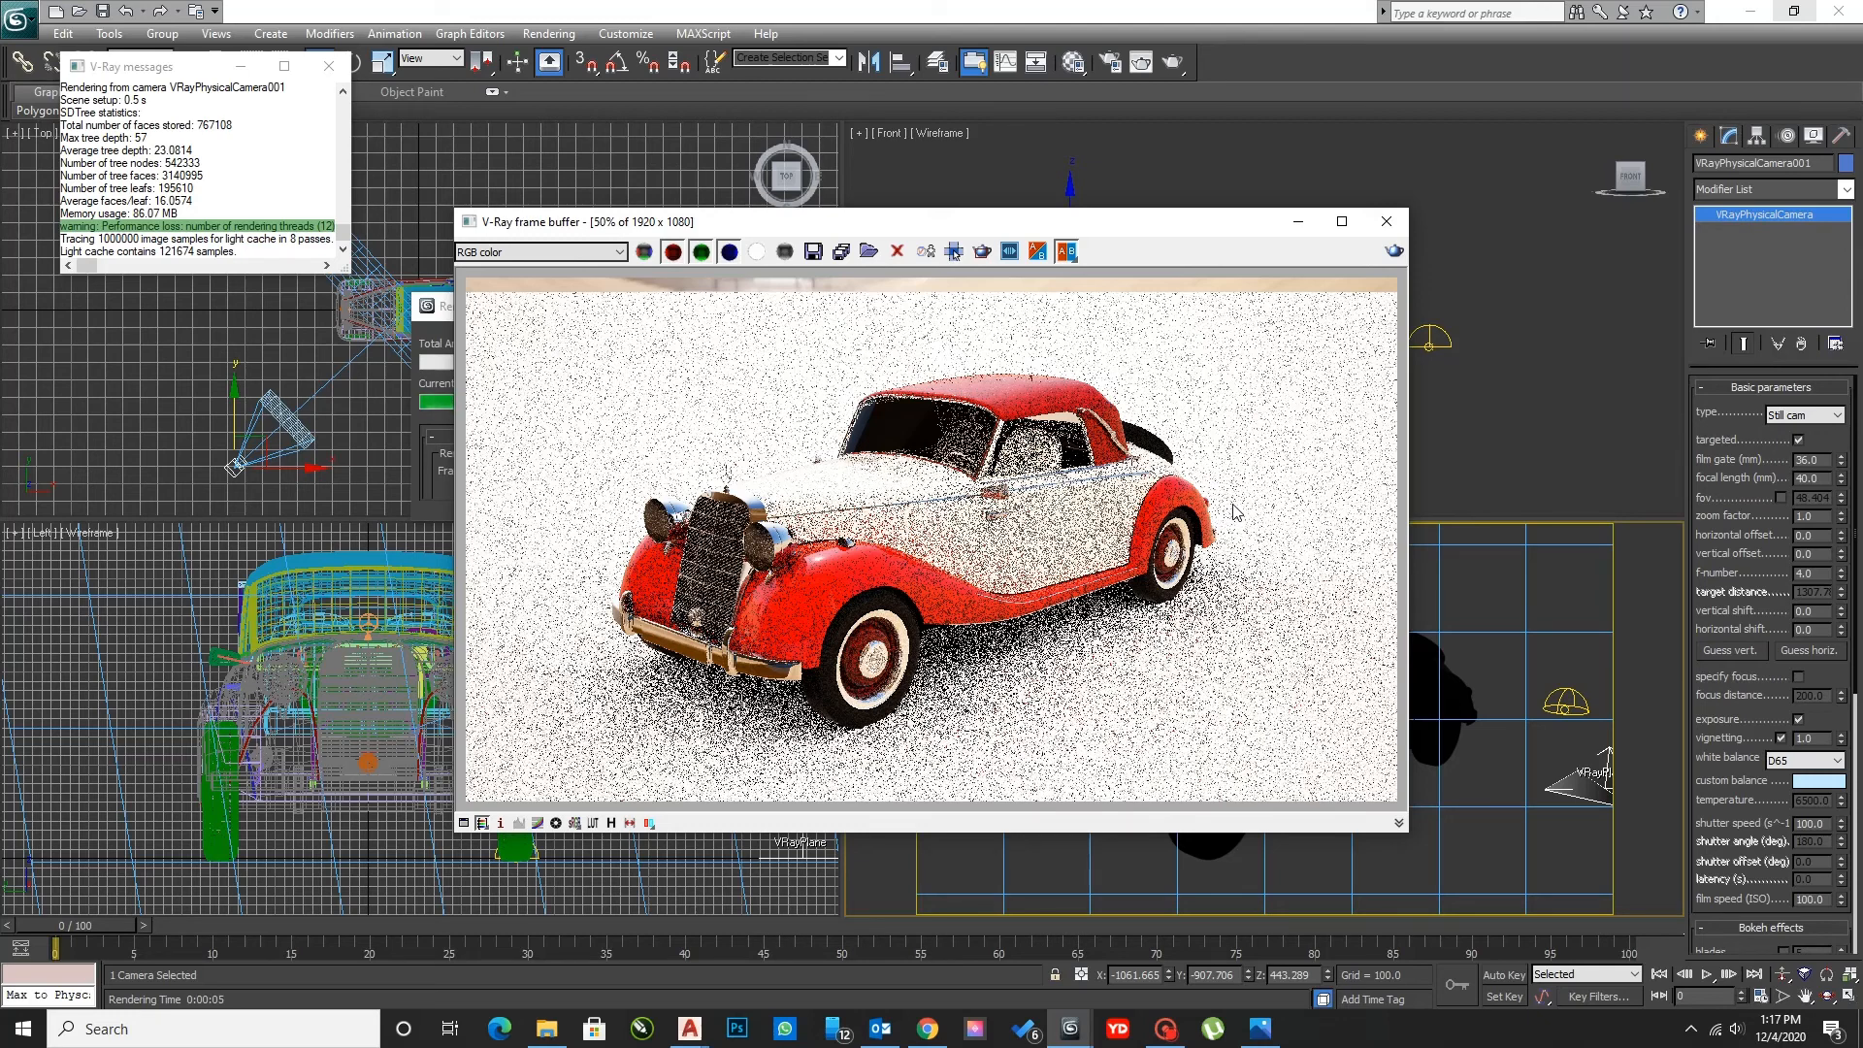
left_click_drag(1037, 227, 1376, 171)
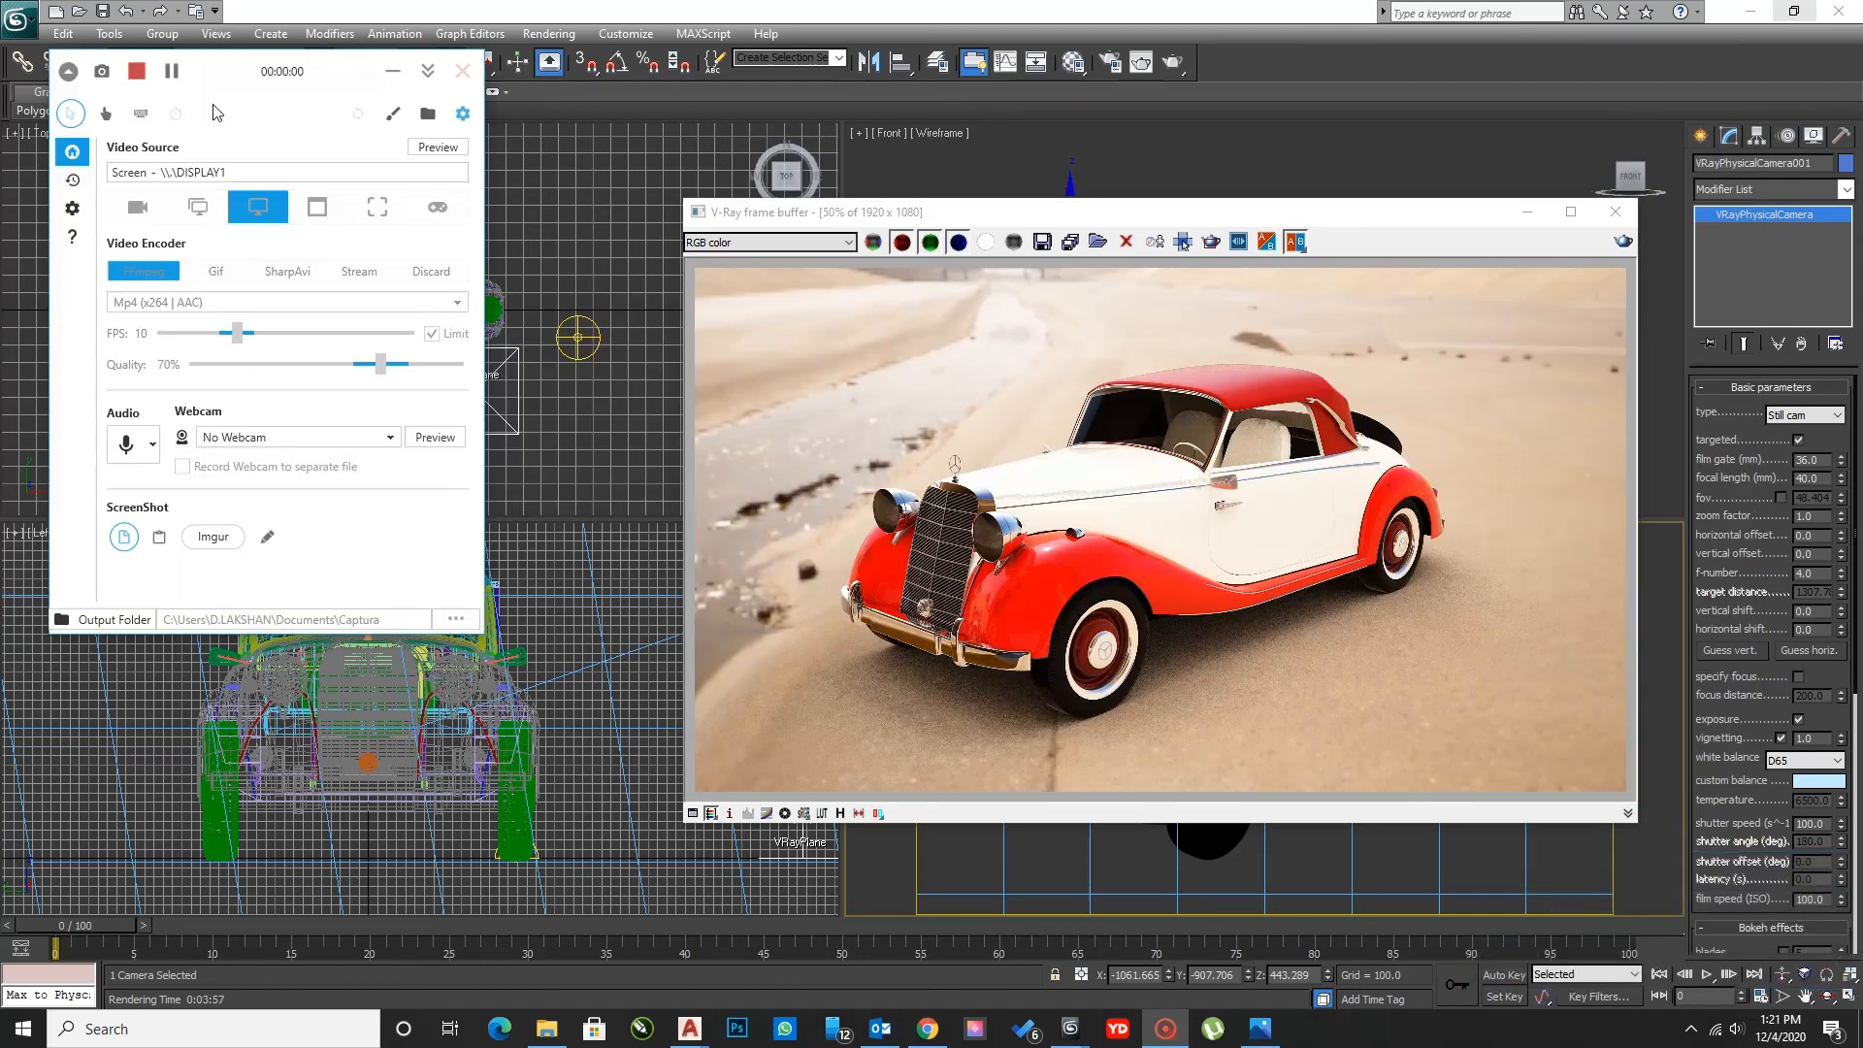
left_click(395, 82)
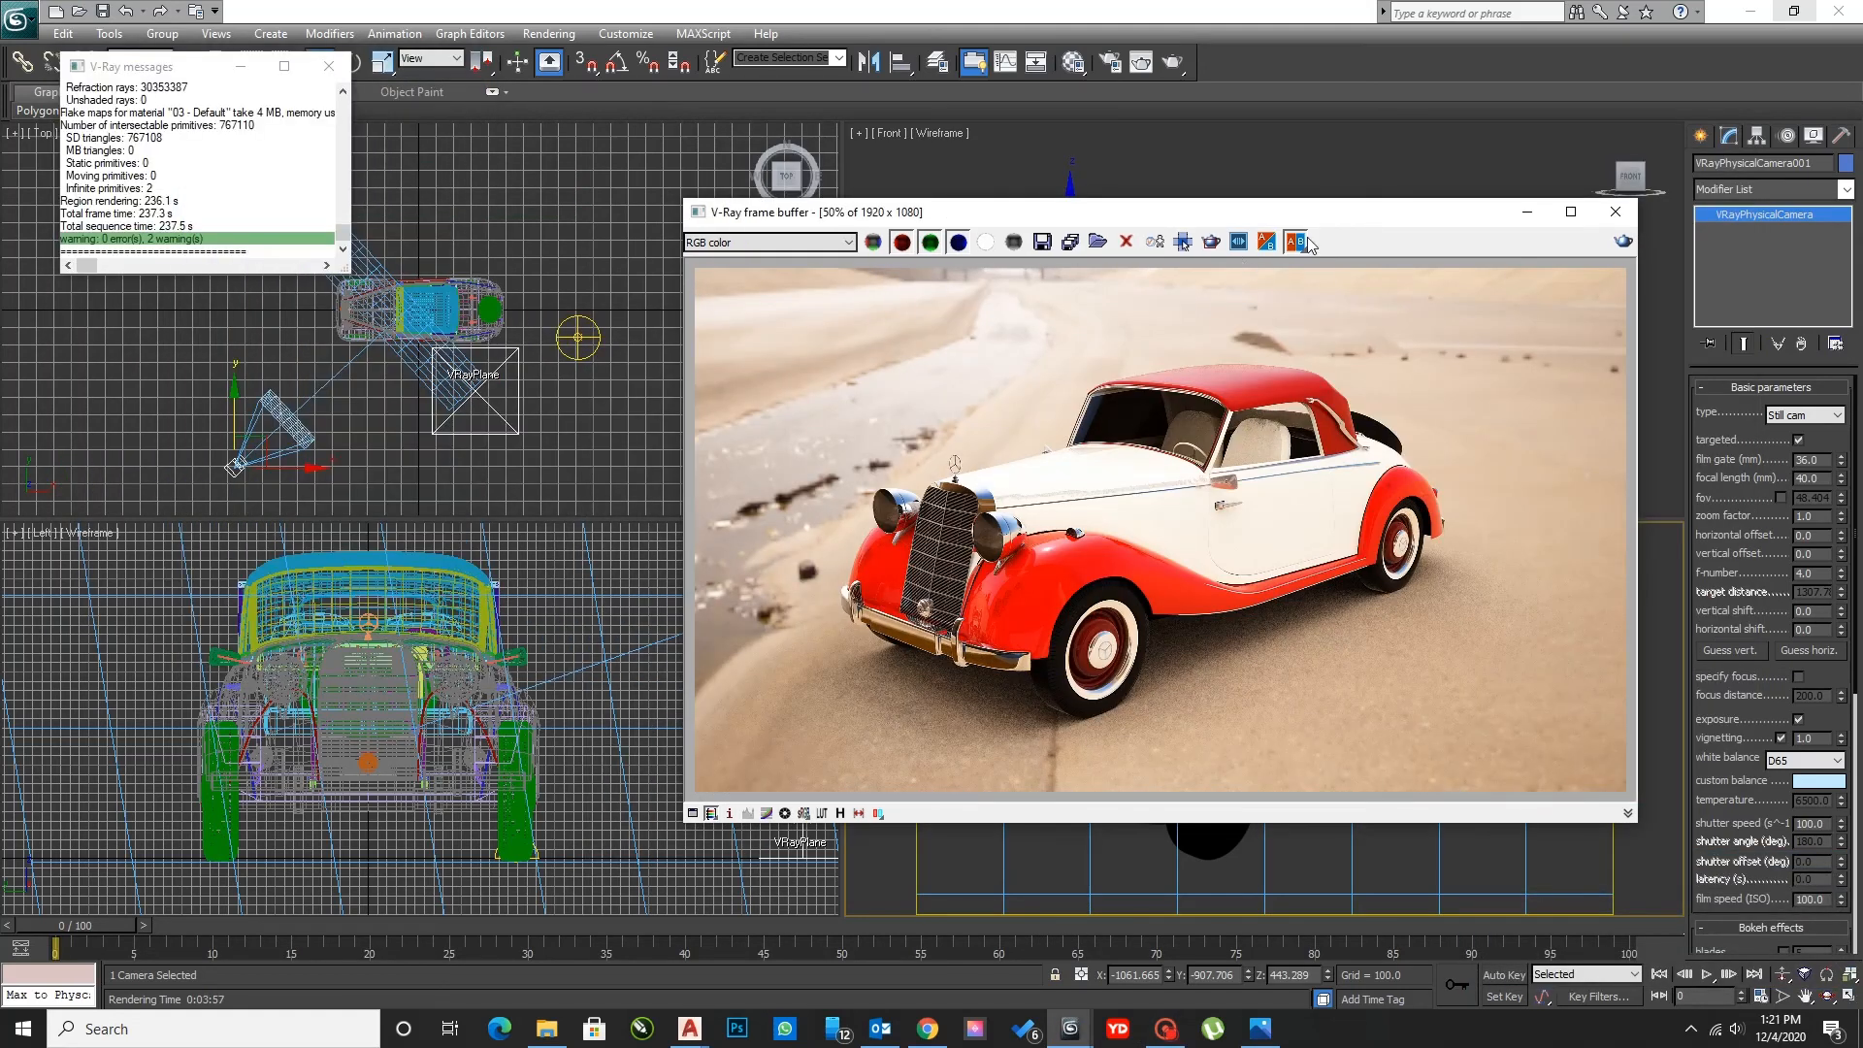
left_click_drag(1330, 218, 1154, 206)
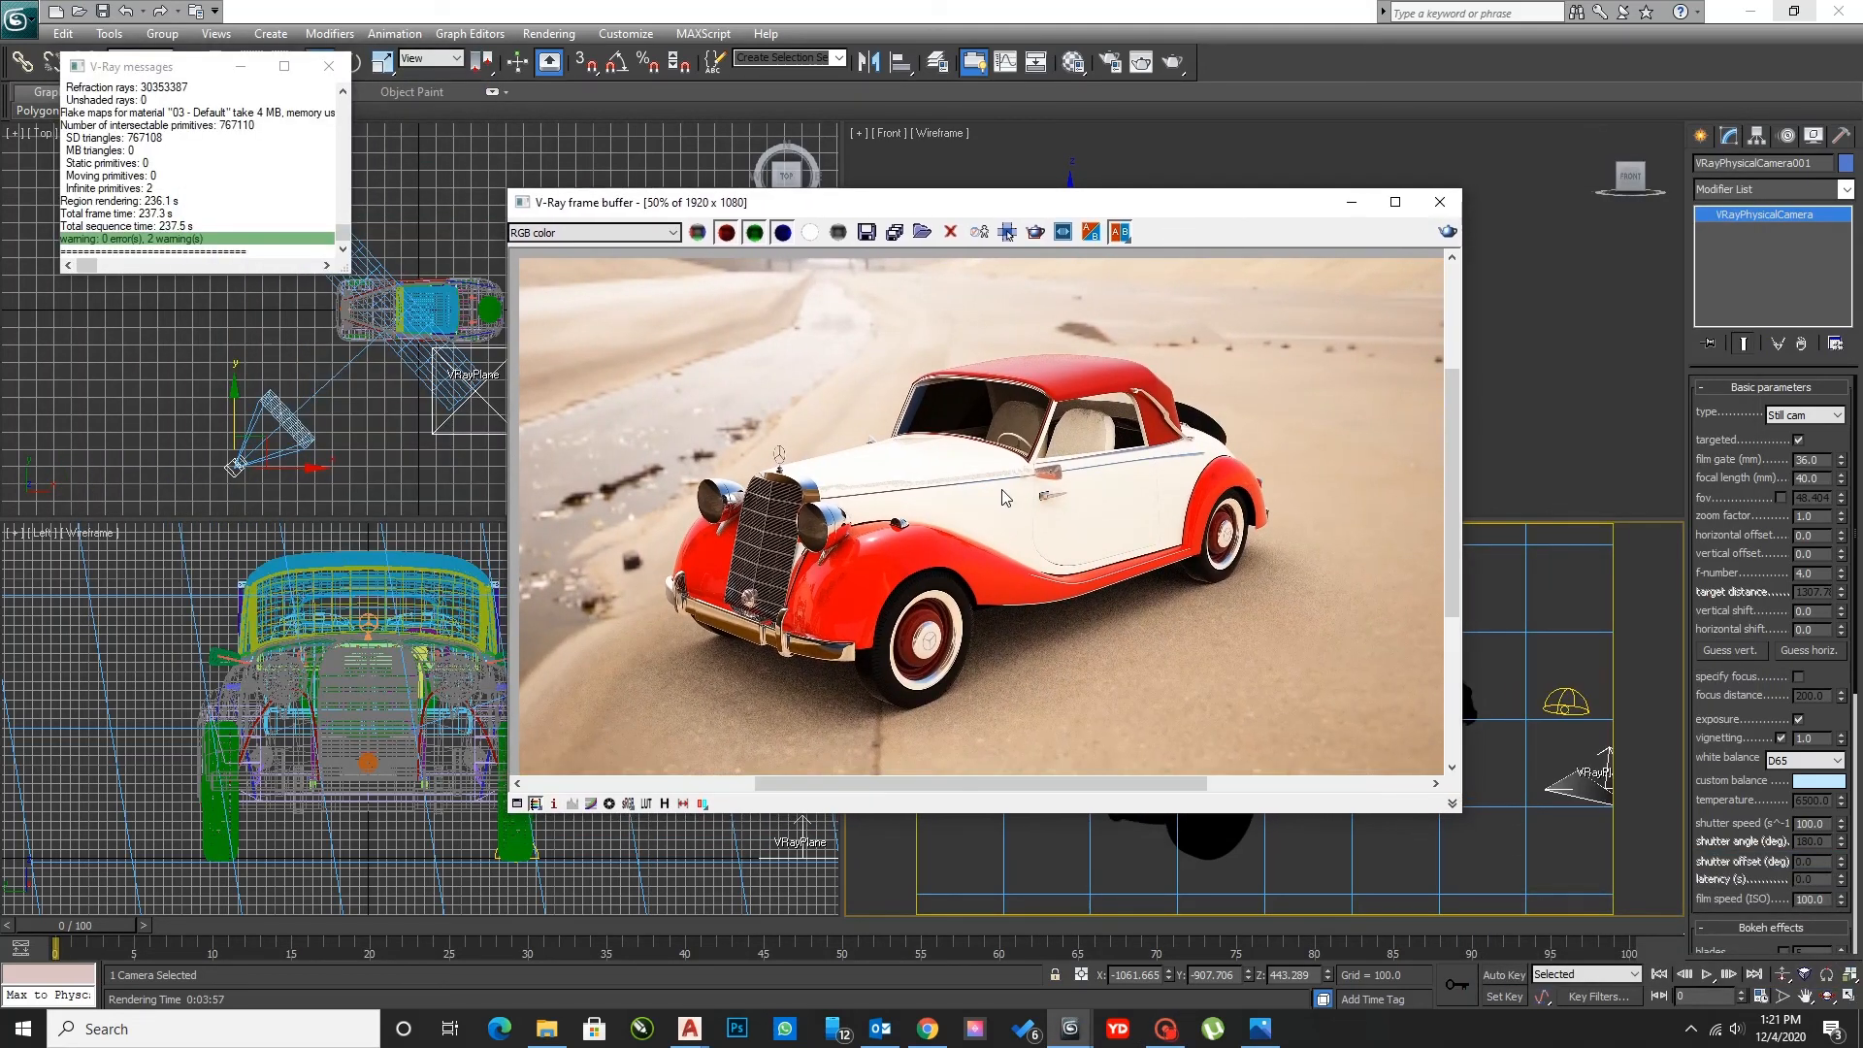
- Examine the finished car render at 100% and 50% zoom in the maximized frame buffer, and close it
double_click(946, 296)
left_click(1396, 202)
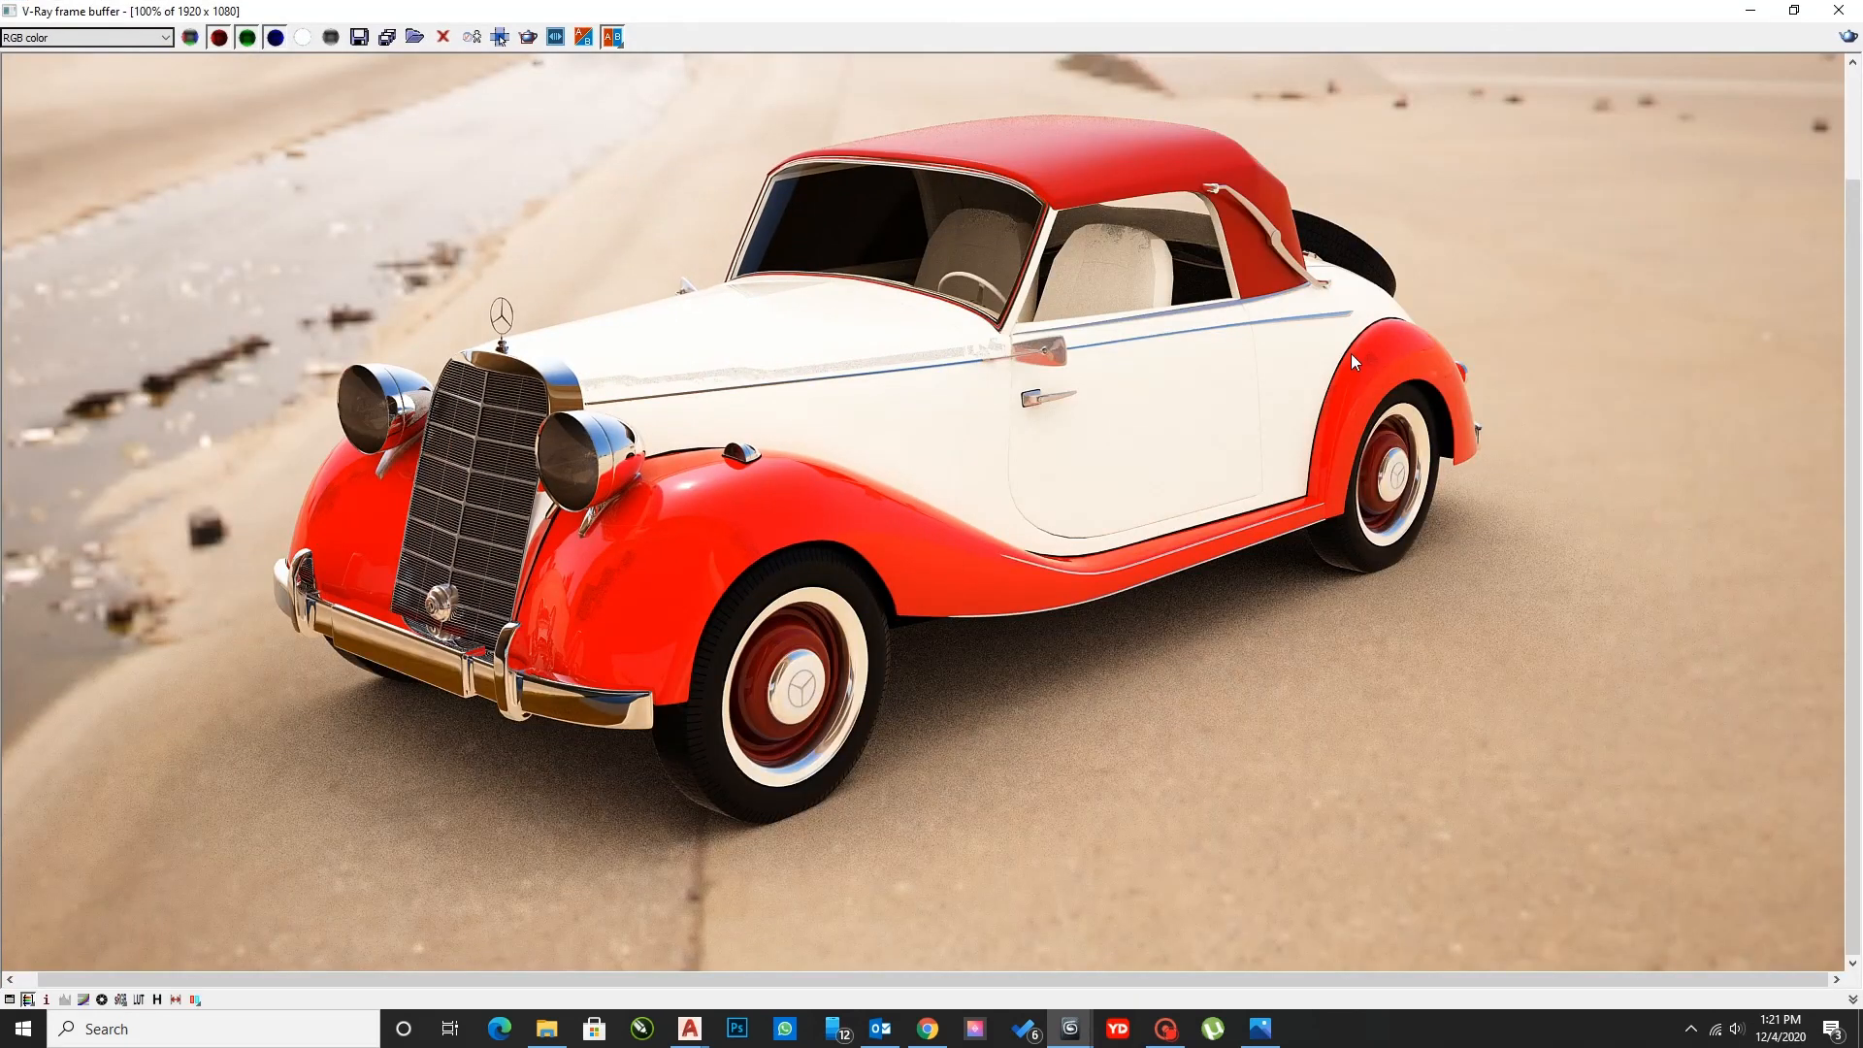
double_click(1351, 353)
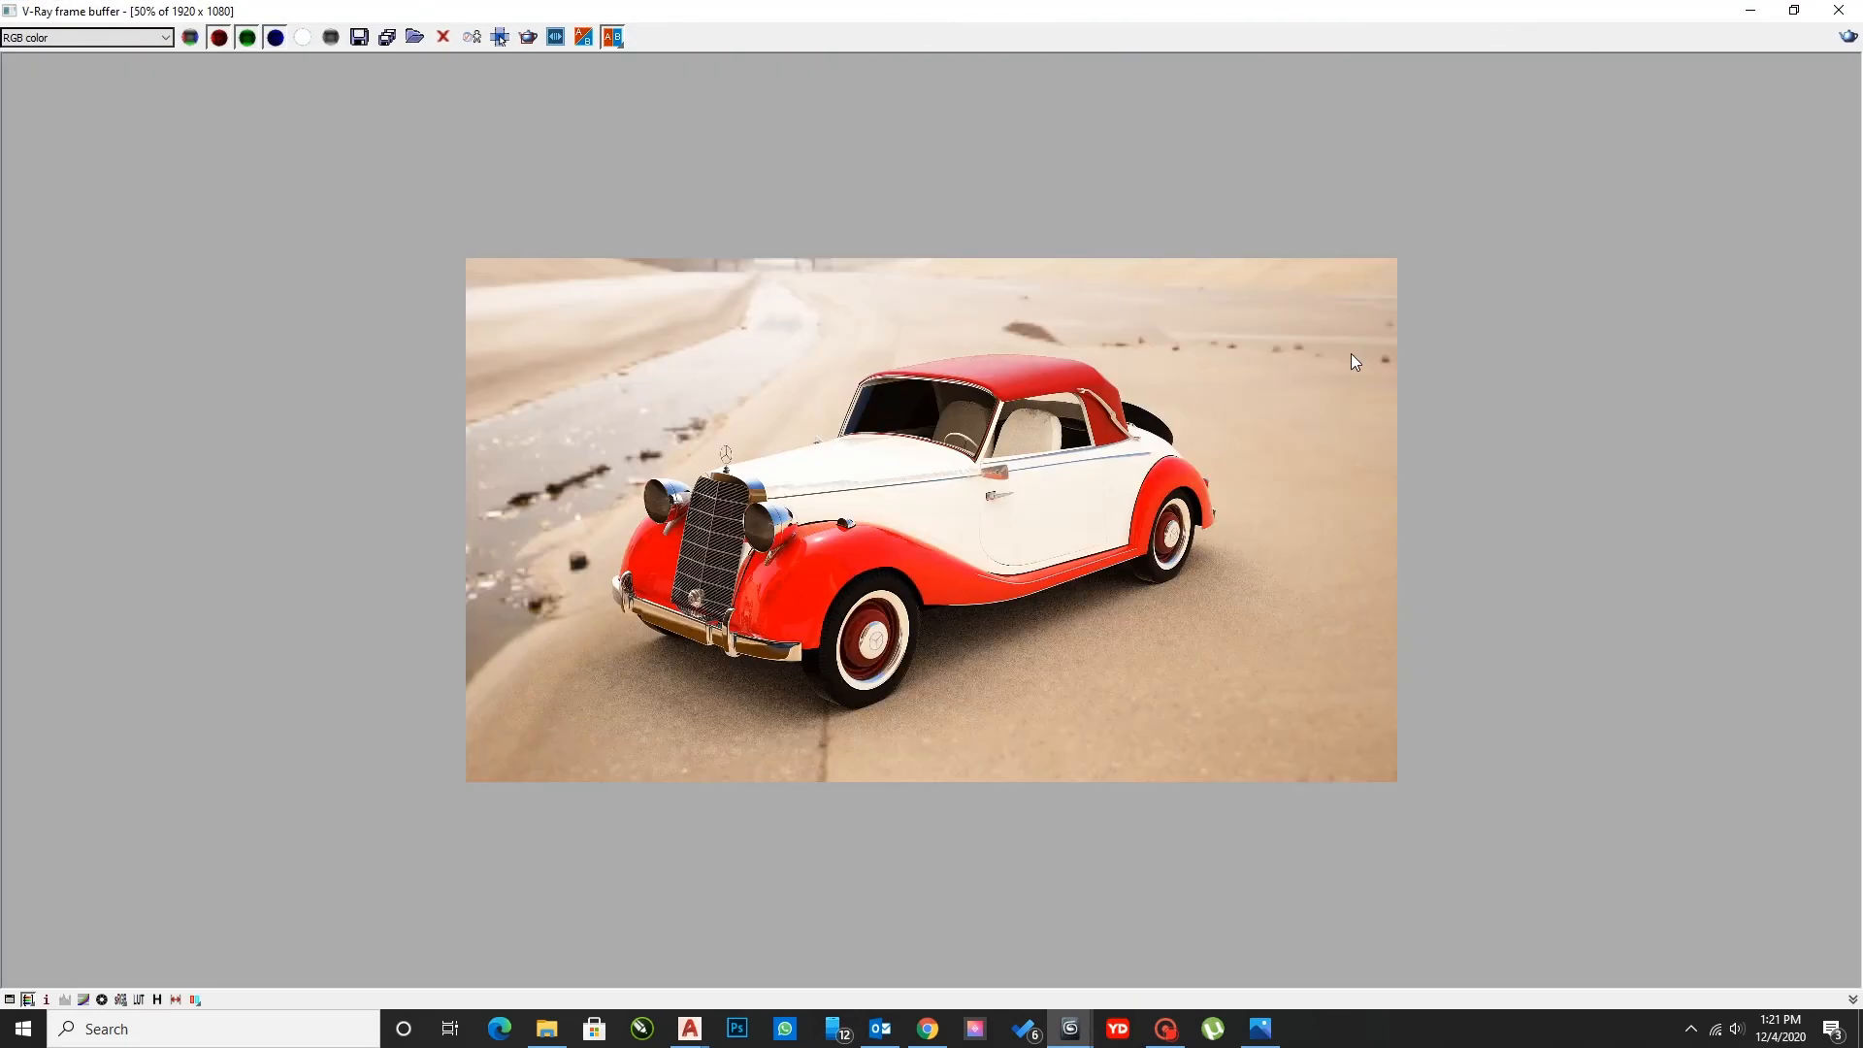
left_click(1792, 11)
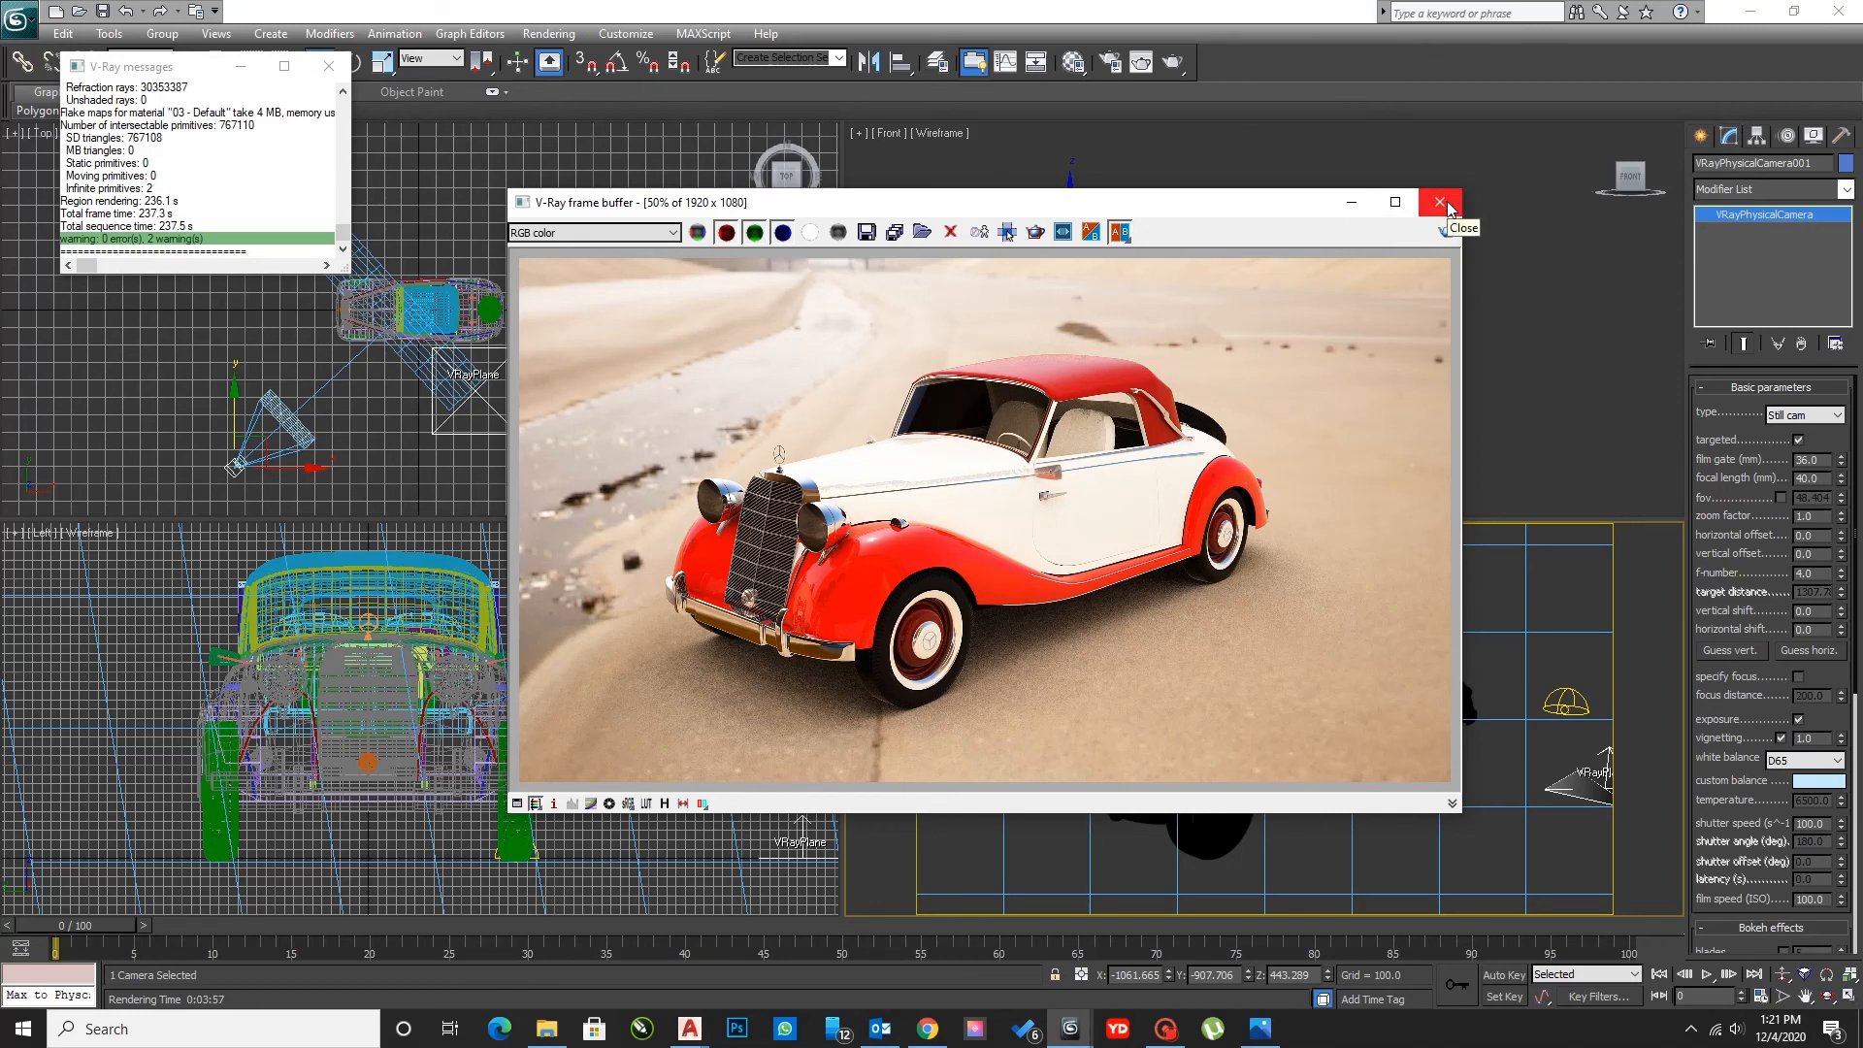
left_click(1440, 203)
- Review the VRayHDRI map's rotation and multiplier settings in the Material Editor
key("m")
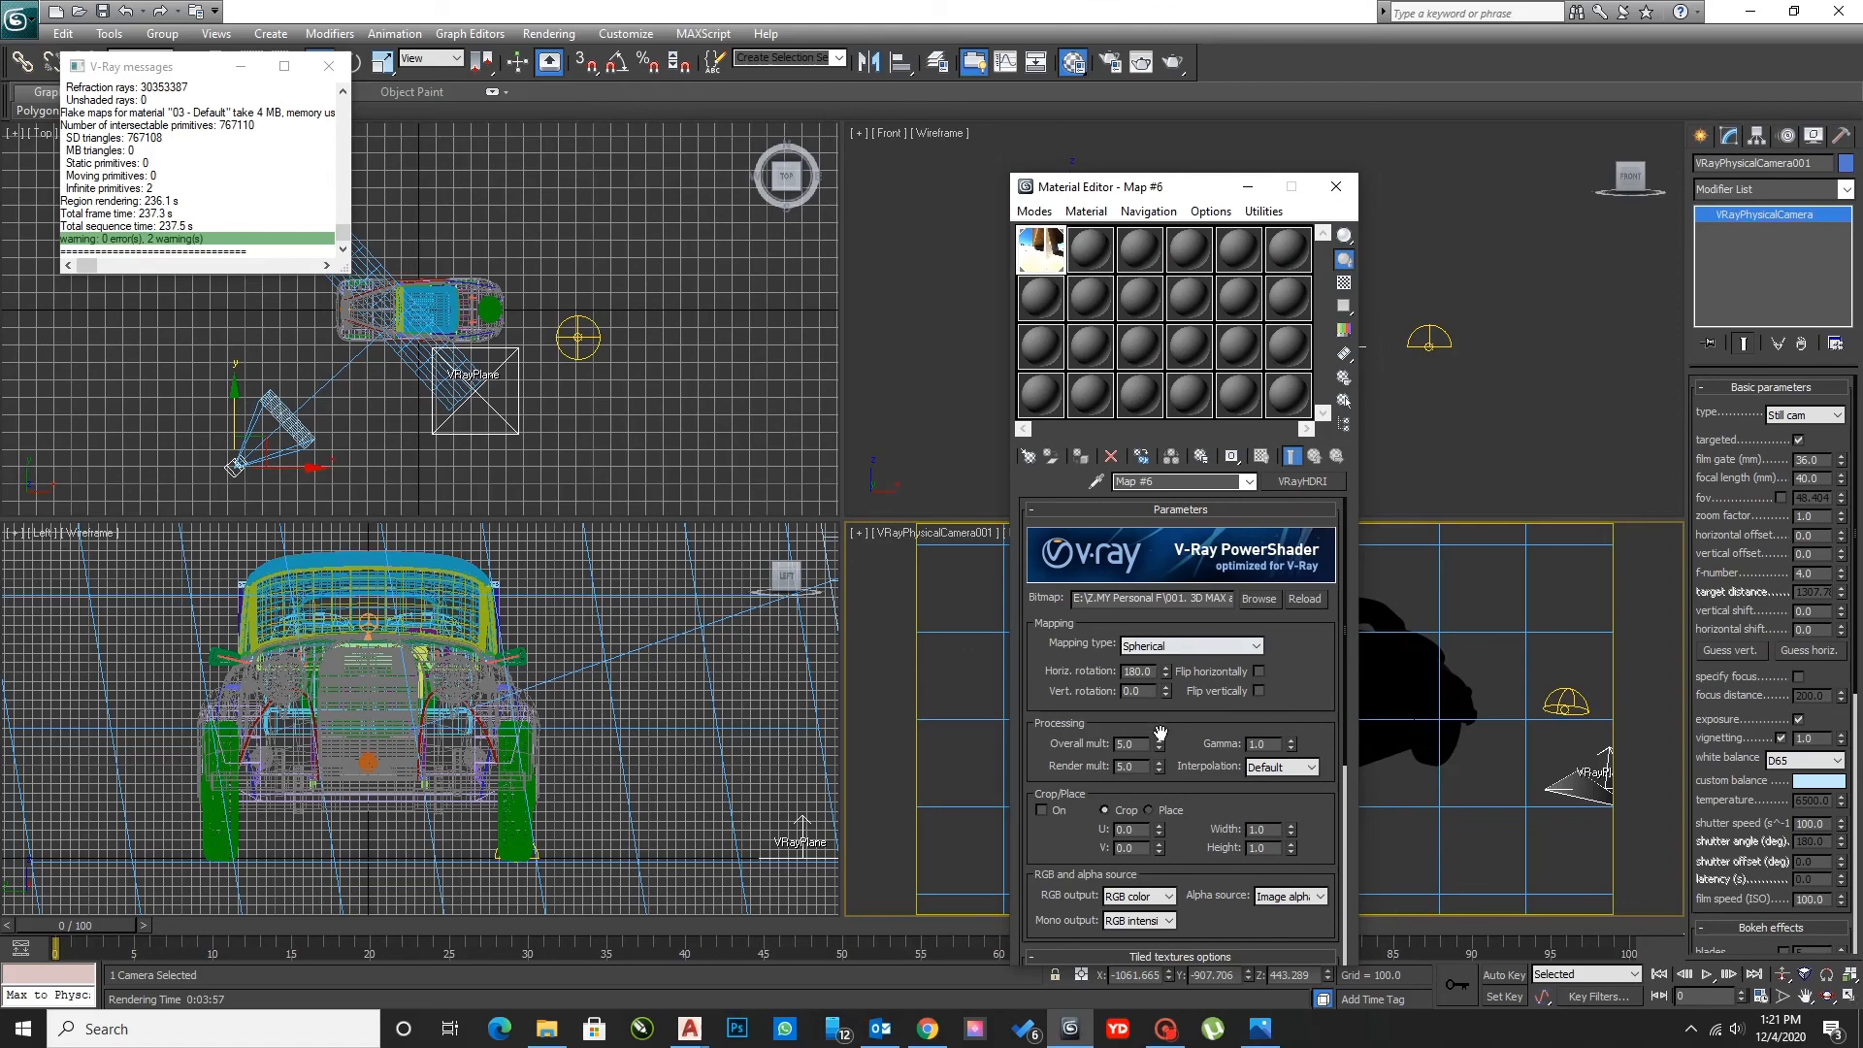
left_click(1336, 187)
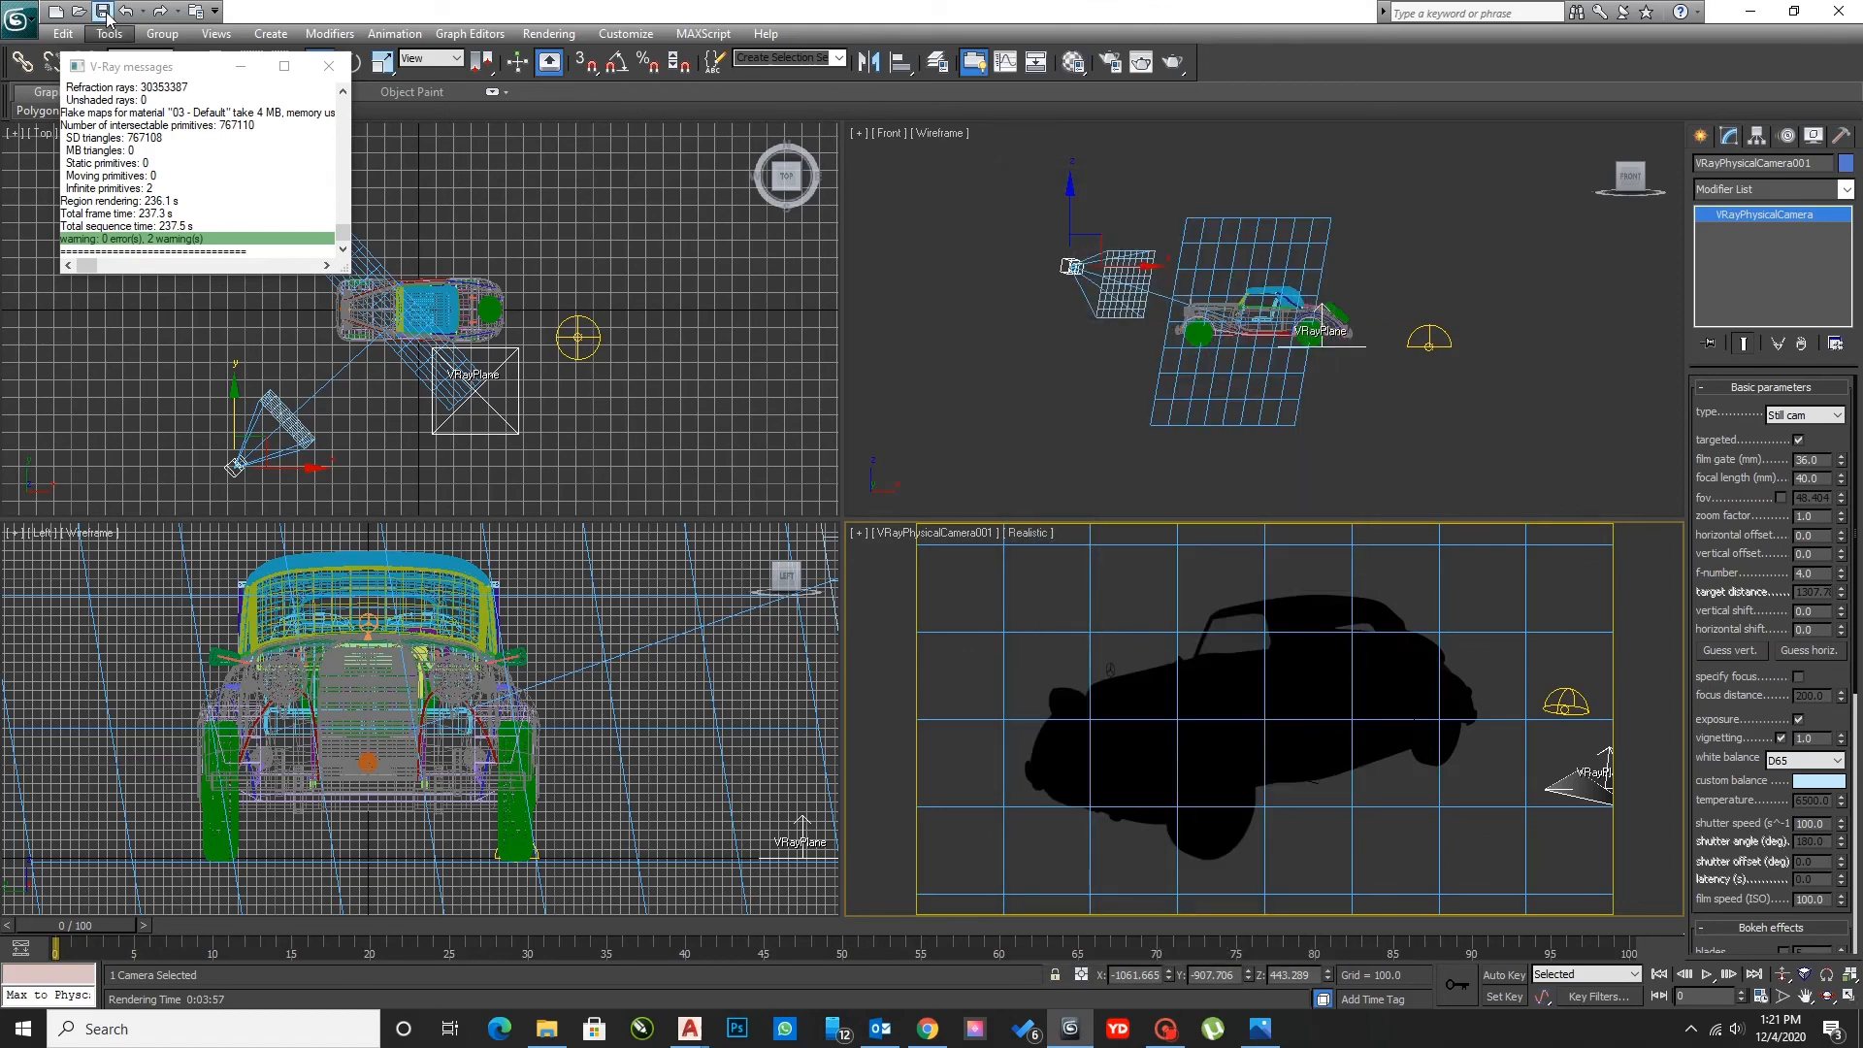
- Bring up the scene's file commands, including Save and Save As
left_click(17, 17)
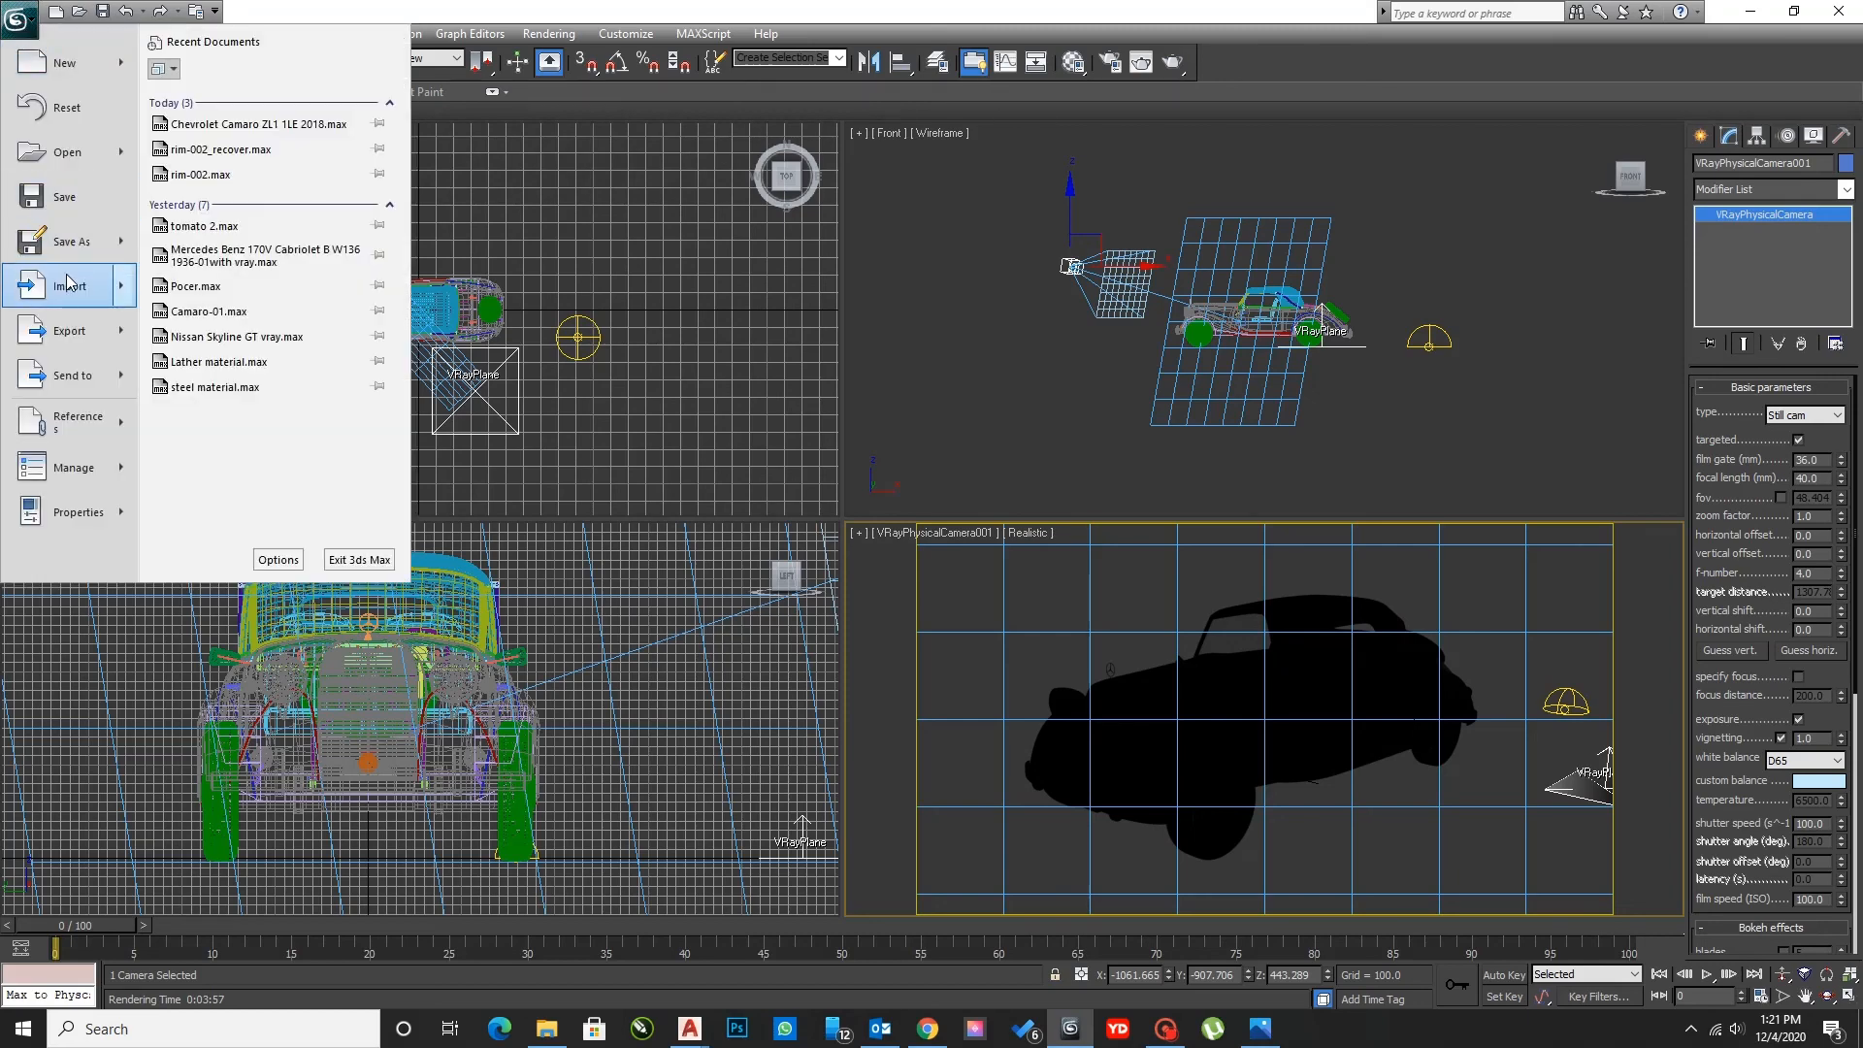